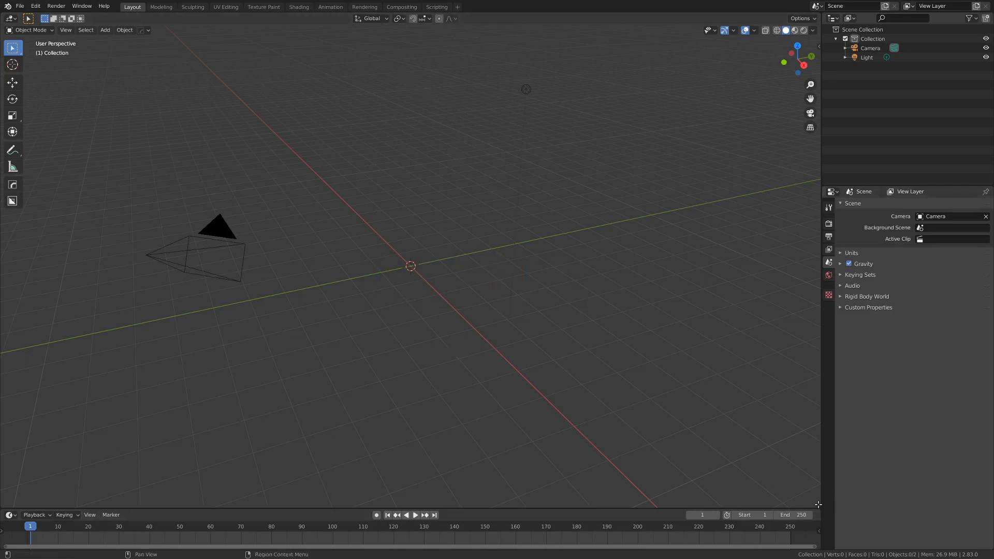
Step: Split the 3D viewport into three areas and change the two lower ones to Movie Clip Editors
left_click_drag(818, 504, 414, 221)
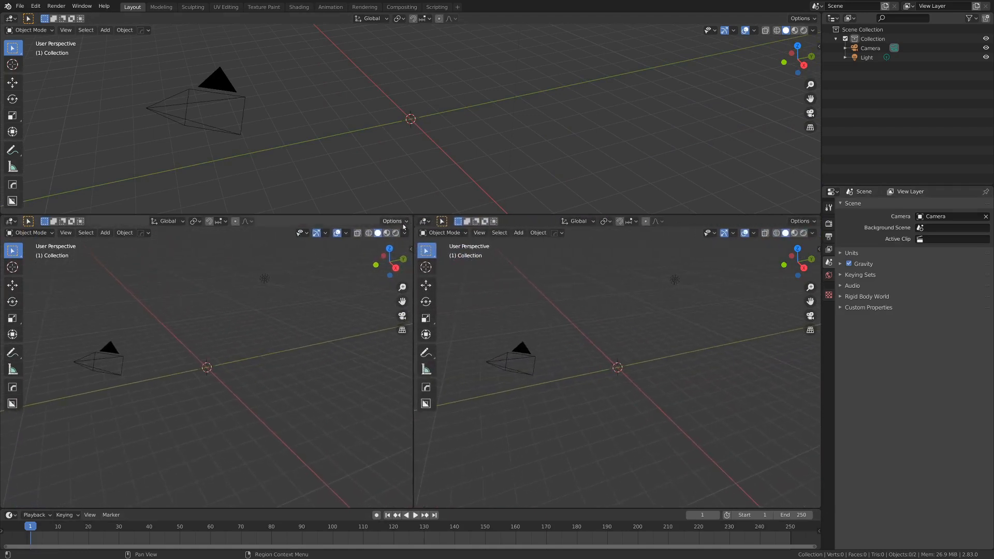
left_click(17, 223)
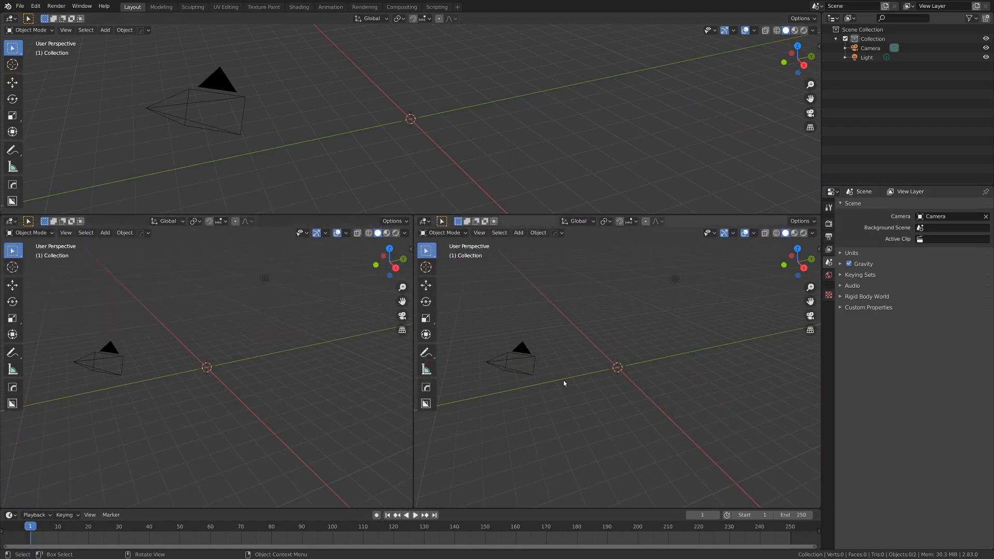
left_click(11, 222)
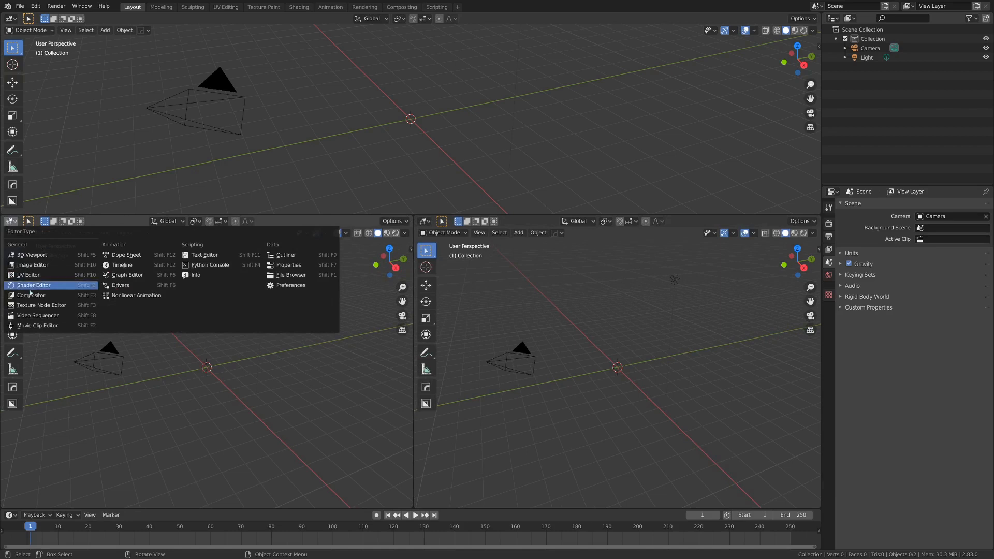
left_click(46, 325)
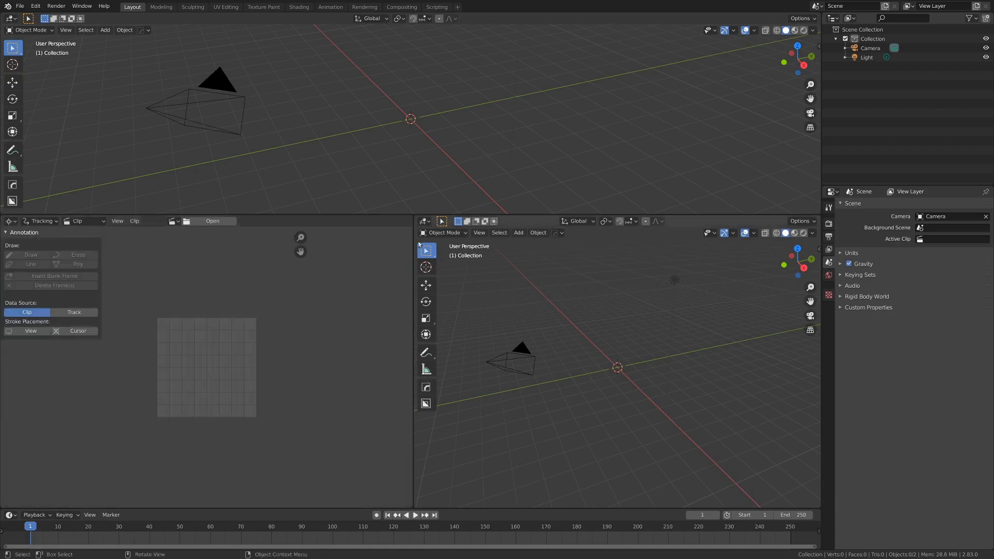
left_click(424, 222)
left_click(445, 326)
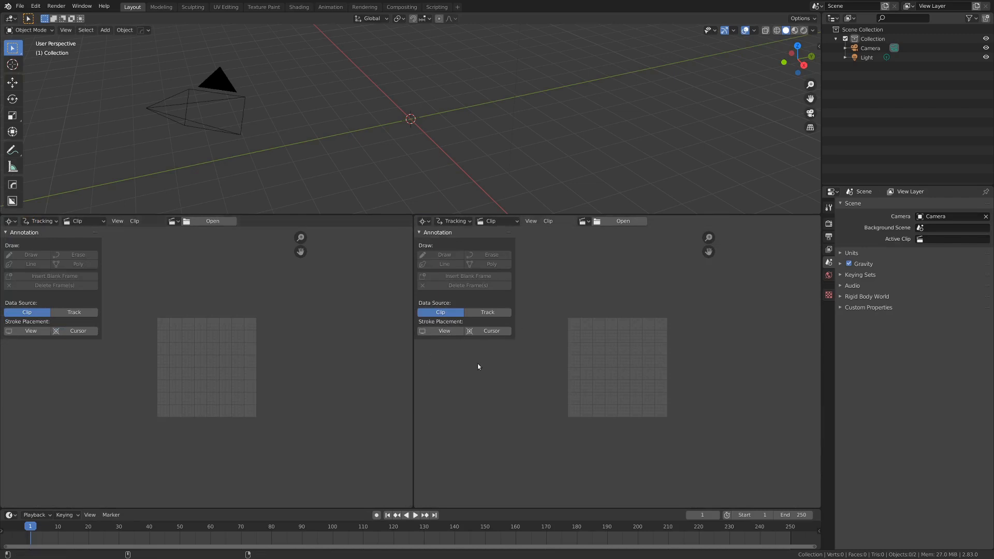
Step: Load triposhot.MOV into the first clip editor and waistshot.MOV into the second, fitting both clips in view
left_click(211, 223)
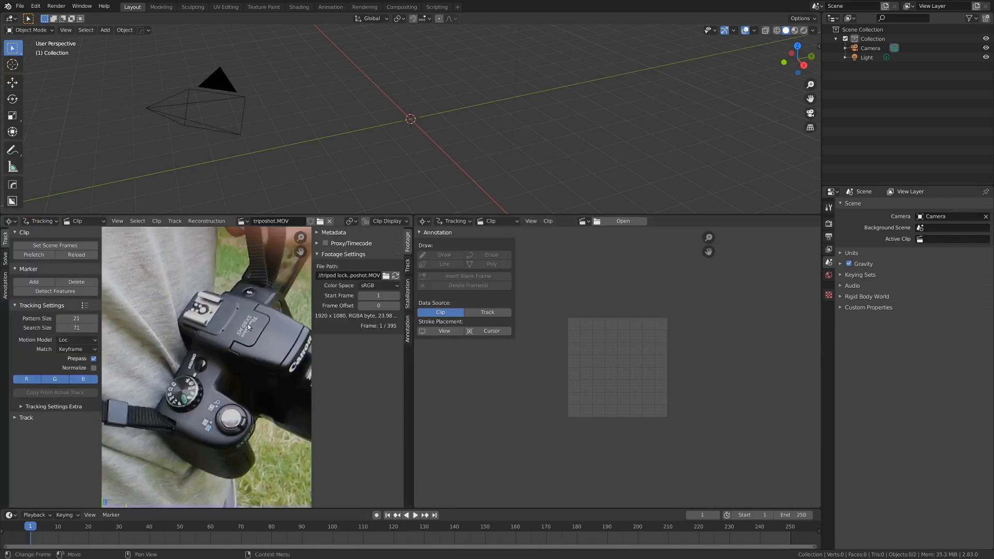
scroll(223, 343, "down", 7)
scroll(202, 352, "up", 3)
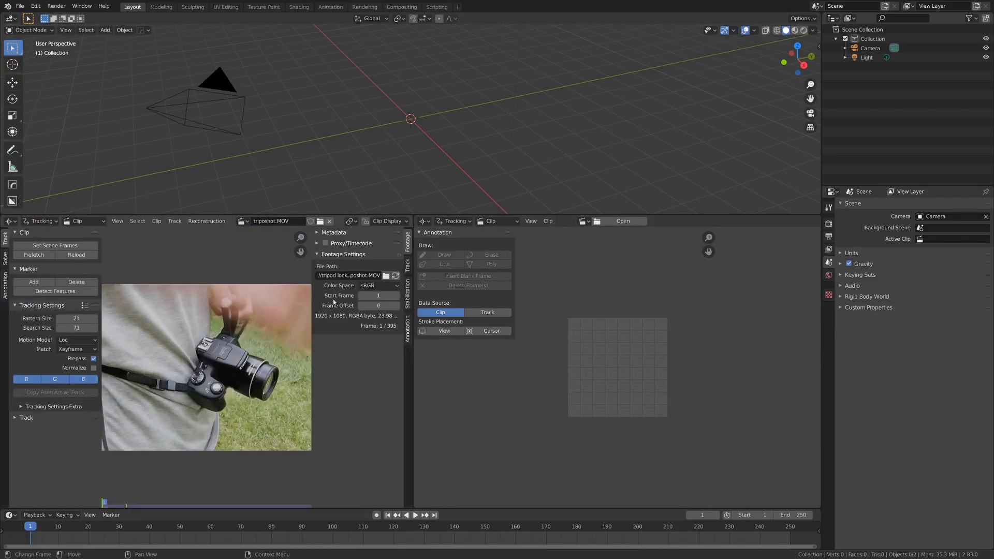
left_click(606, 221)
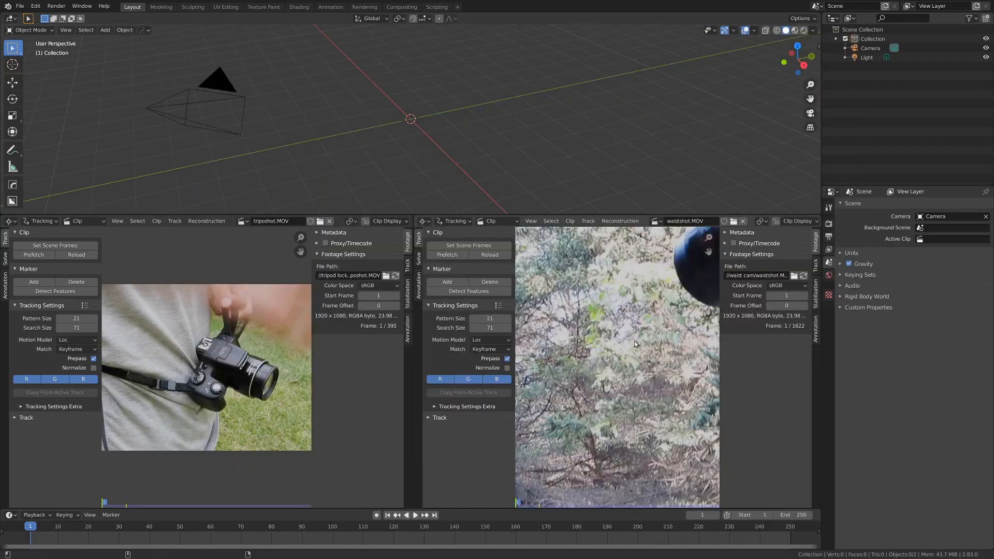
scroll(617, 341, "down", 5)
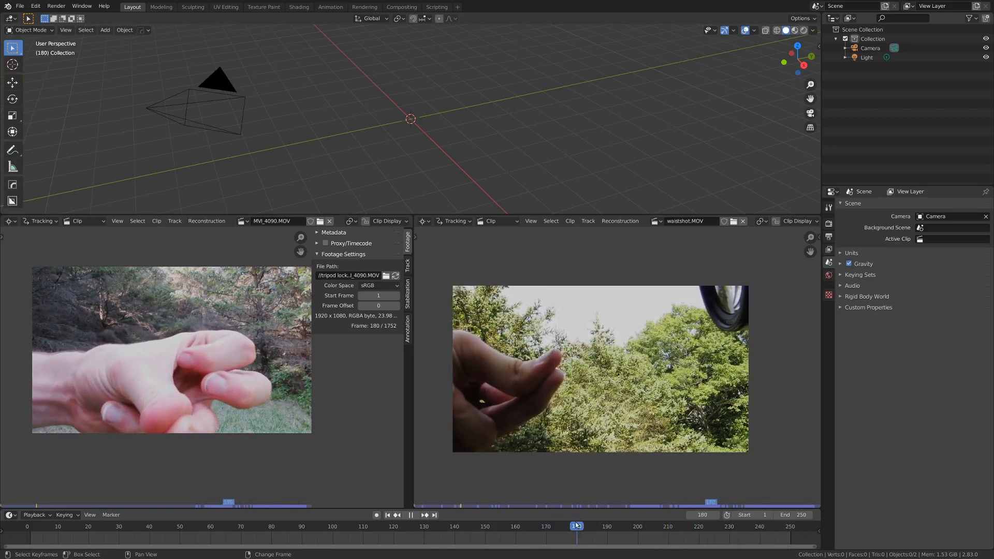
Step: Stop at frame 186 and add a timeline marker there
key("space")
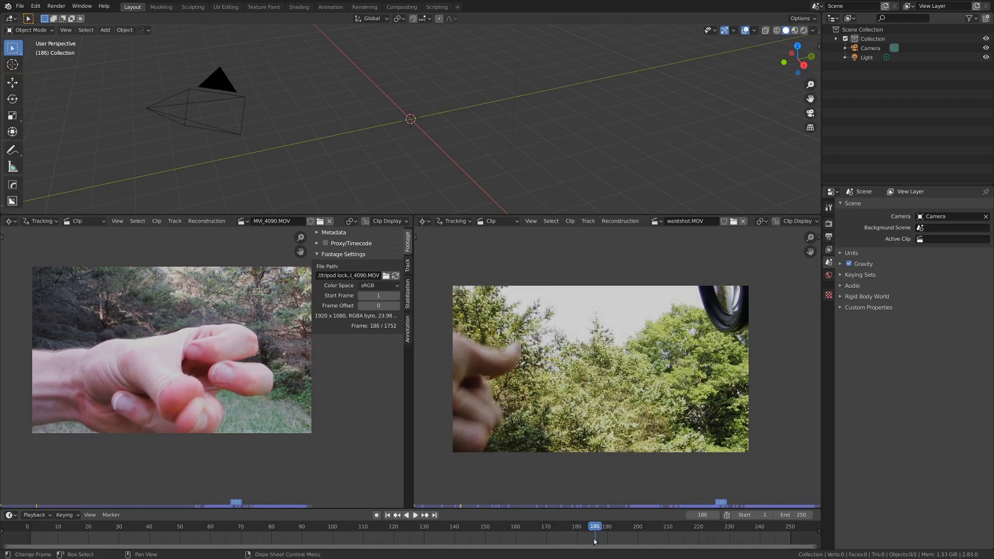
key("m")
scroll(595, 541, "down", 2)
middle_click_drag(595, 541, 475, 539)
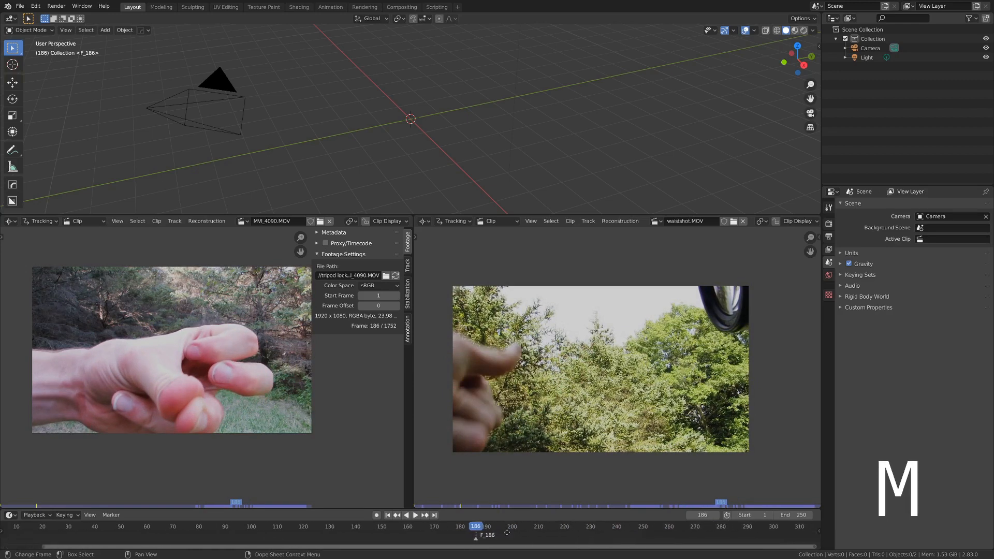
Step: Enlarge the timeline, mark frame 243, and set the MVI_4090.MOV clip's frame offset to 243-186
left_click_drag(513, 509, 517, 480)
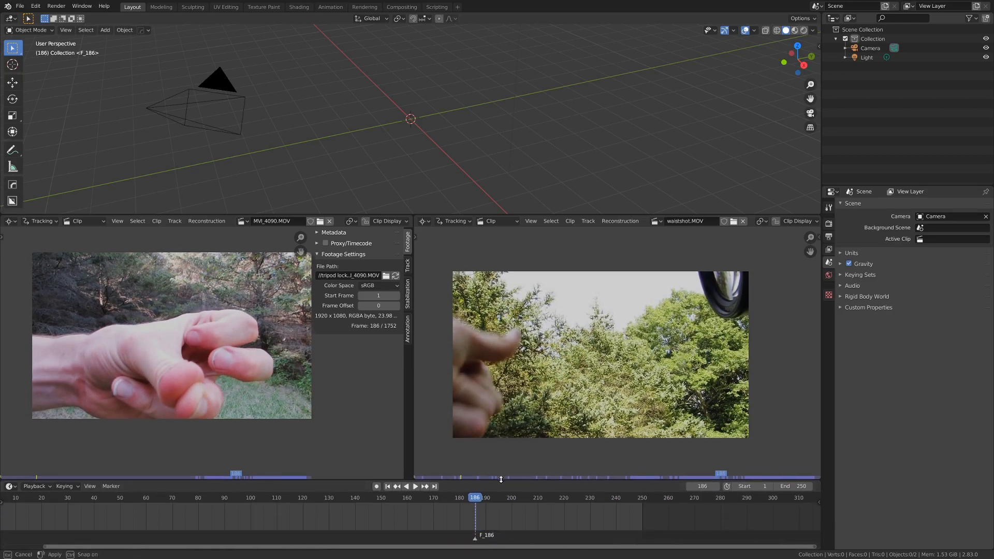
middle_click_drag(465, 522, 361, 521)
left_click_drag(372, 518, 380, 517)
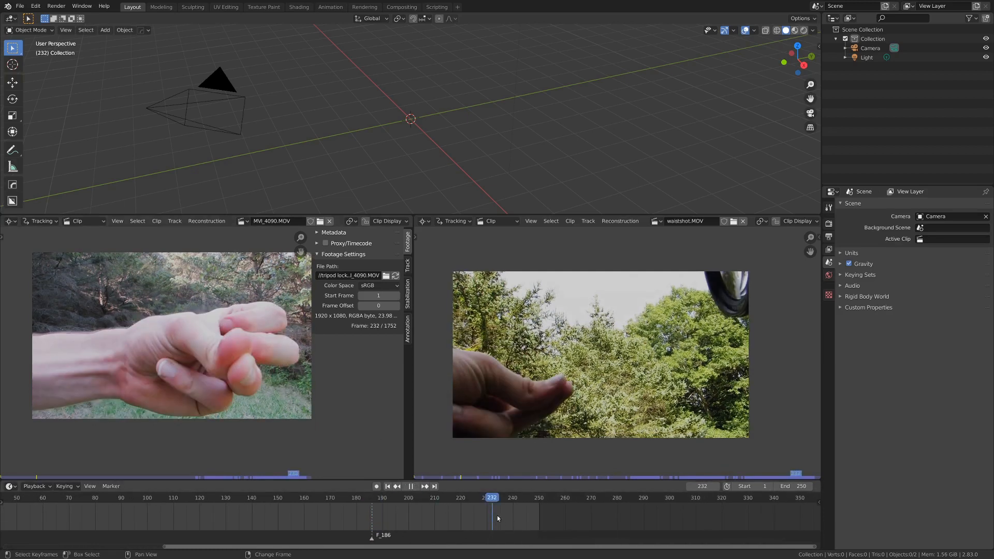
left_click_drag(497, 515, 521, 516)
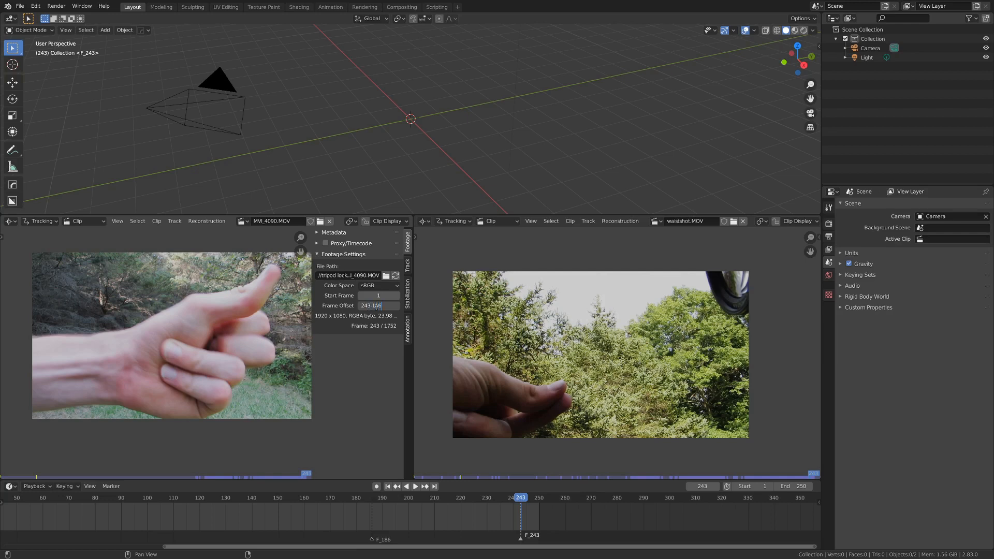
key("Return")
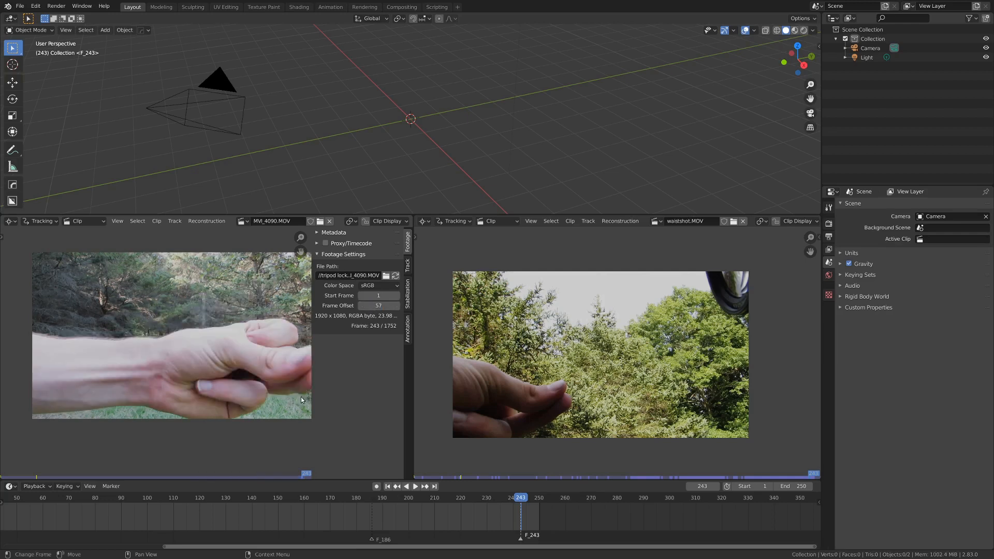
Step: Step frame by frame around frame 186 to check that the hand snap lines up in both clips
key("Right")
key("Right")
key("Right")
key("Right")
key("Right")
key("Right")
key("Right")
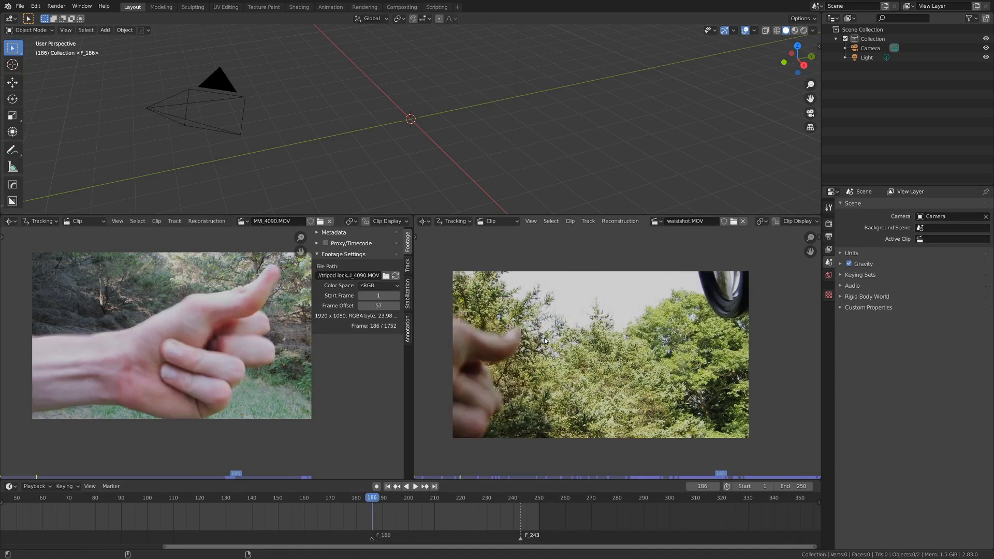
key("Left")
key("Left")
key("Left")
key("Left")
key("Right")
key("Right")
key("Right")
key("Right")
key("Right")
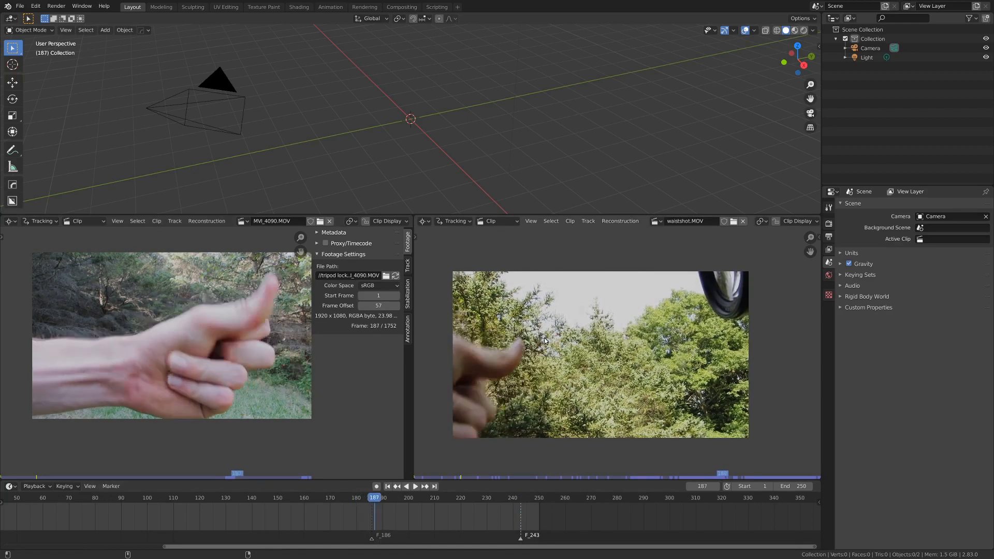
key("Left")
key("Left")
key("Left")
key("Right")
Step: Scrub through both clips to frame 821 and make it the scene's start frame
scroll(473, 523, "down", 6)
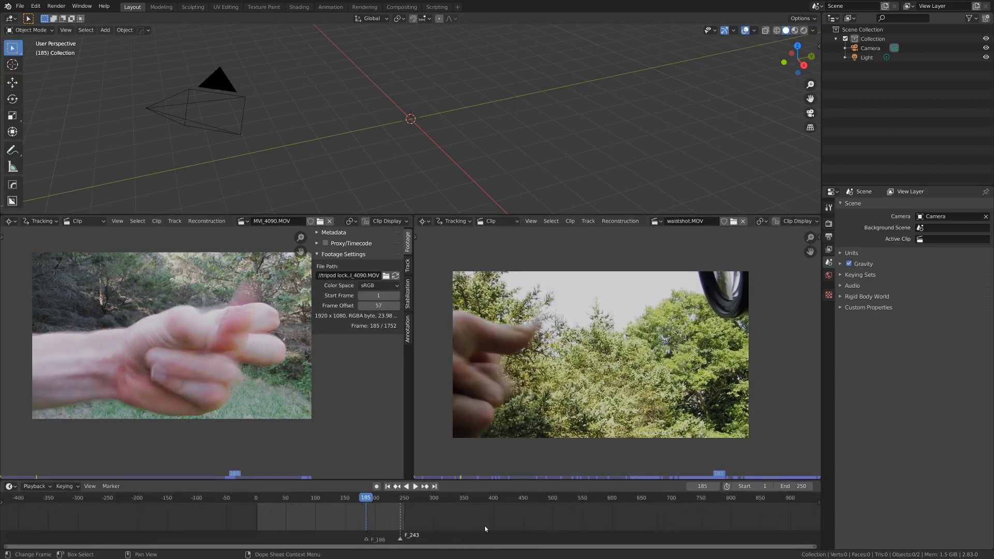
left_click(607, 524)
left_click_drag(606, 525, 673, 528)
right_click_drag(673, 527, 720, 525, "shift")
middle_click_drag(708, 523, 454, 527)
right_click_drag(454, 526, 489, 524, "shift")
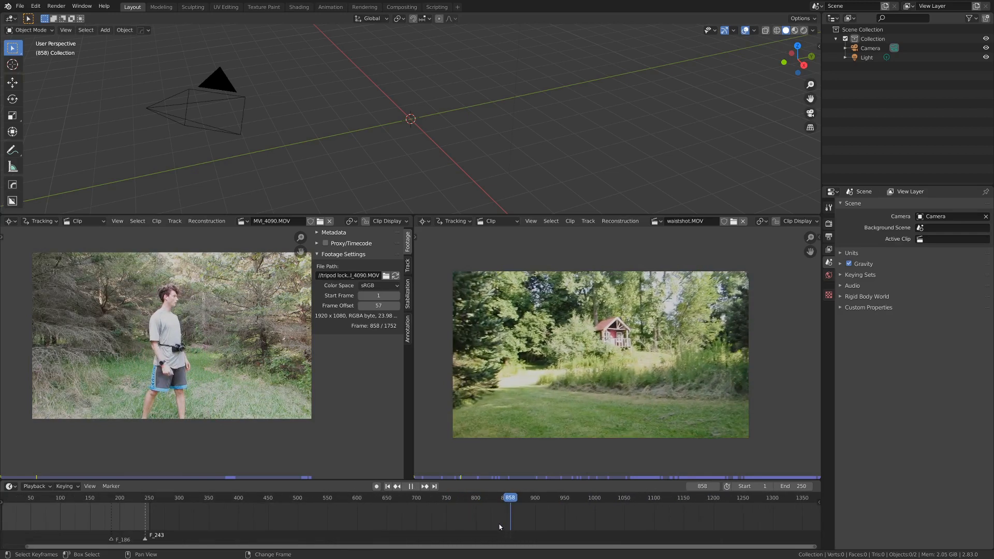
right_click_drag(499, 524, 488, 525, "shift")
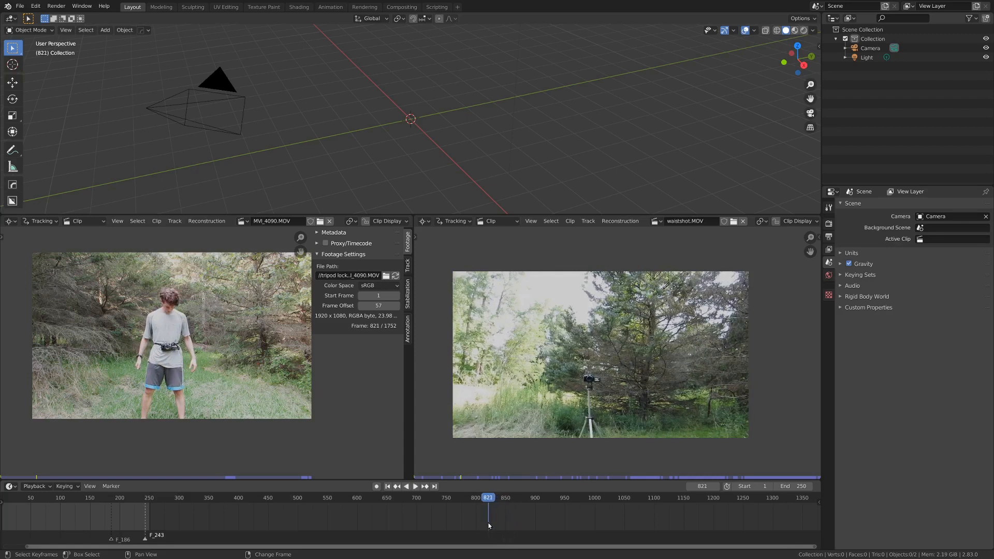
left_click(36, 486)
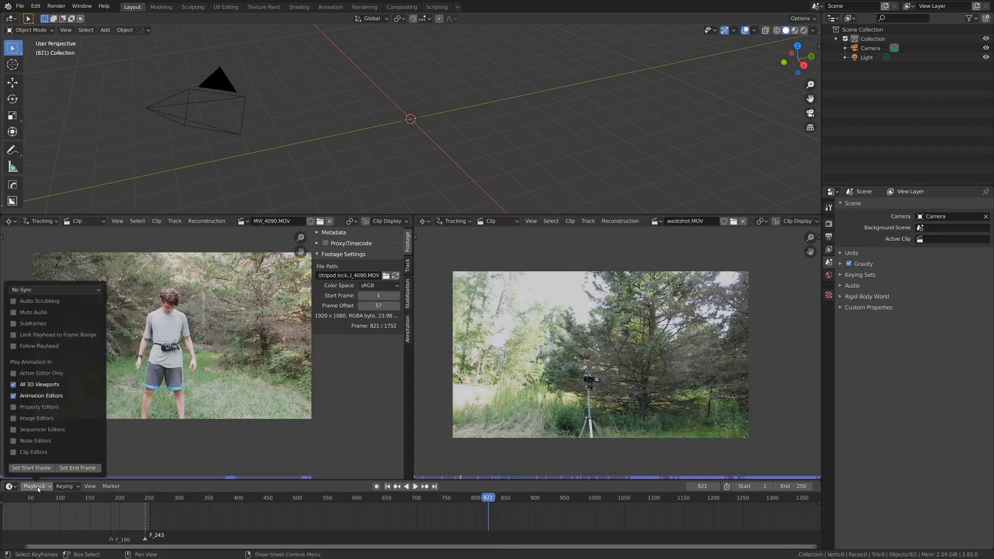
left_click(26, 466)
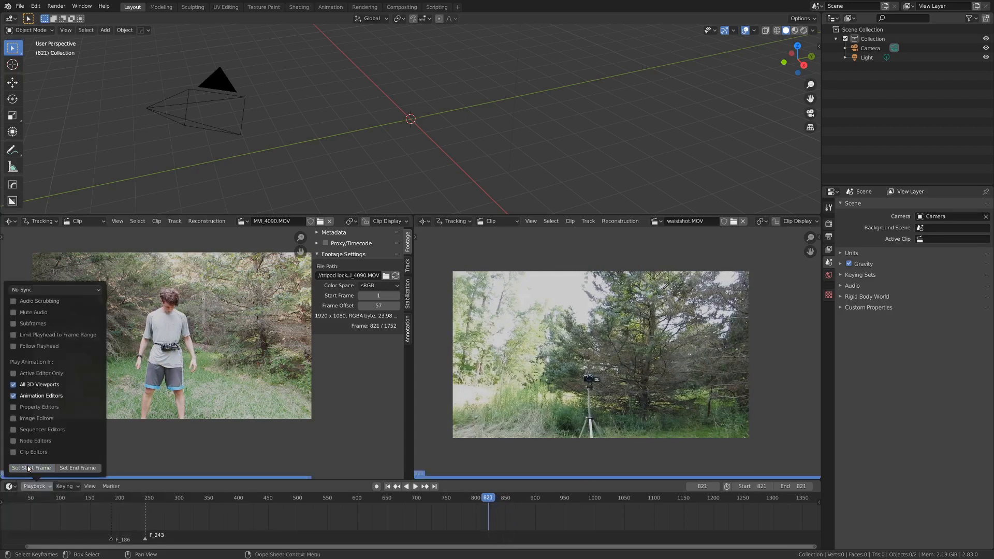
Step: Make frame 1358 the scene's end frame and play back the resulting range
key("space")
scroll(267, 516, "down", 3)
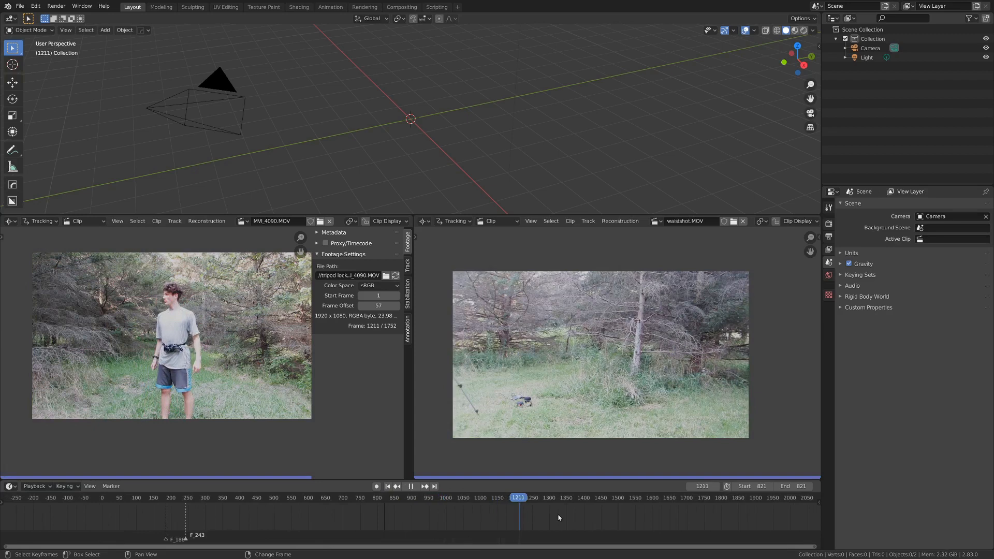
key("space")
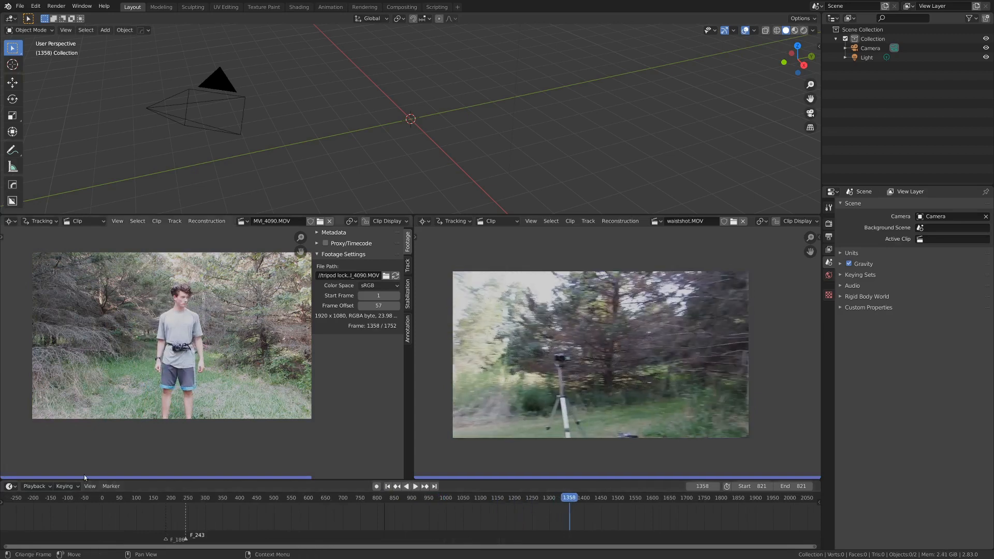
left_click(45, 488)
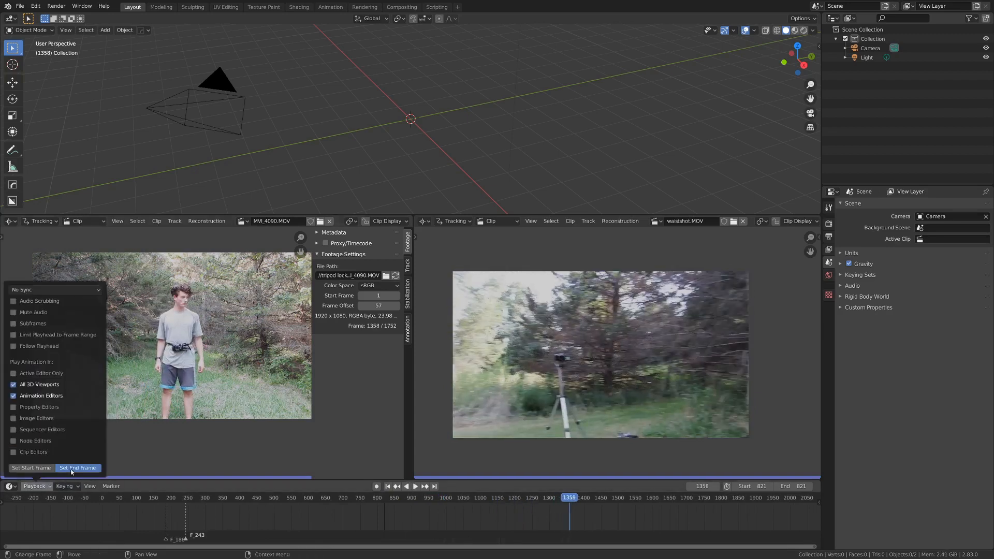
left_click(77, 468)
key("space")
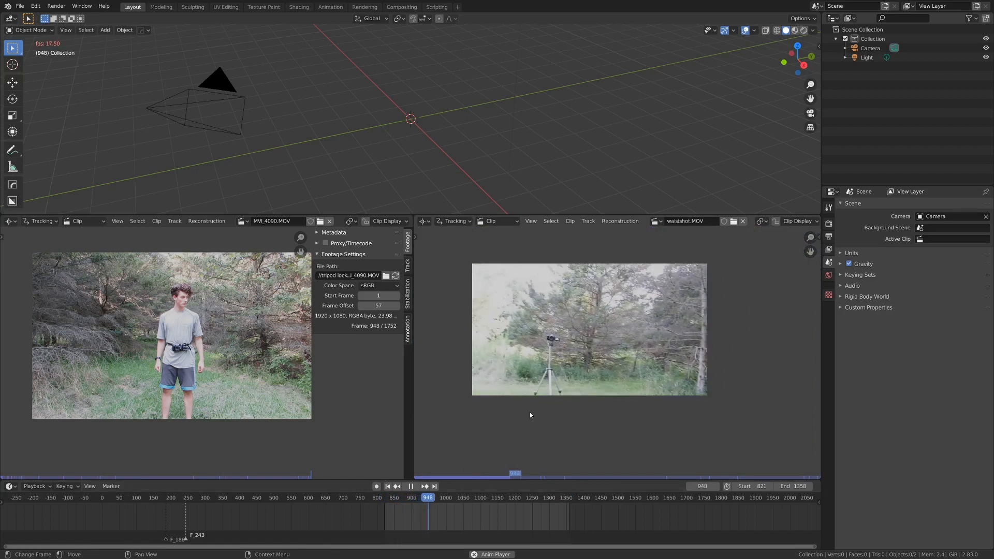
key("space")
Step: Widen and maximize the MVI_4090.MOV clip editor, and show its tracking tools
left_click_drag(414, 409, 428, 407)
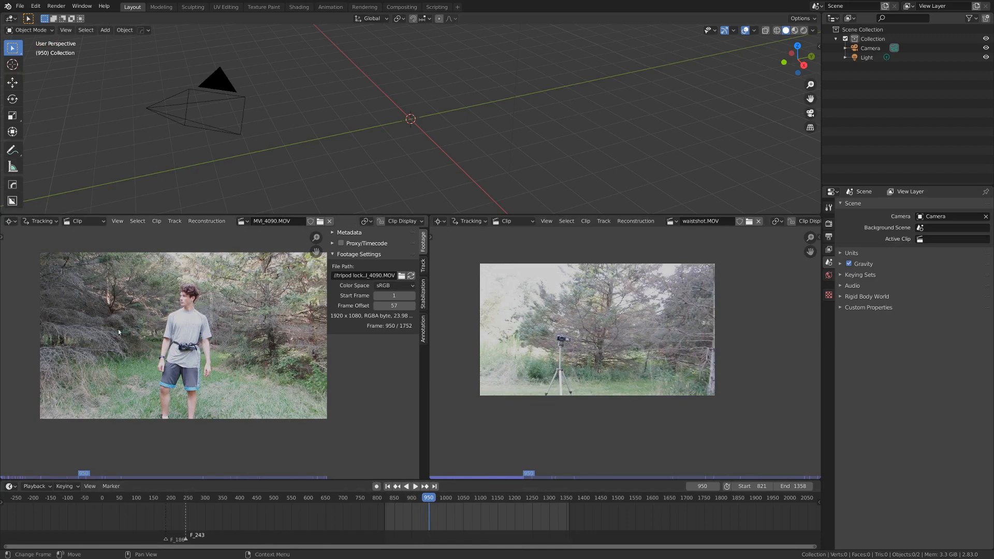
scroll(244, 339, "up", 5)
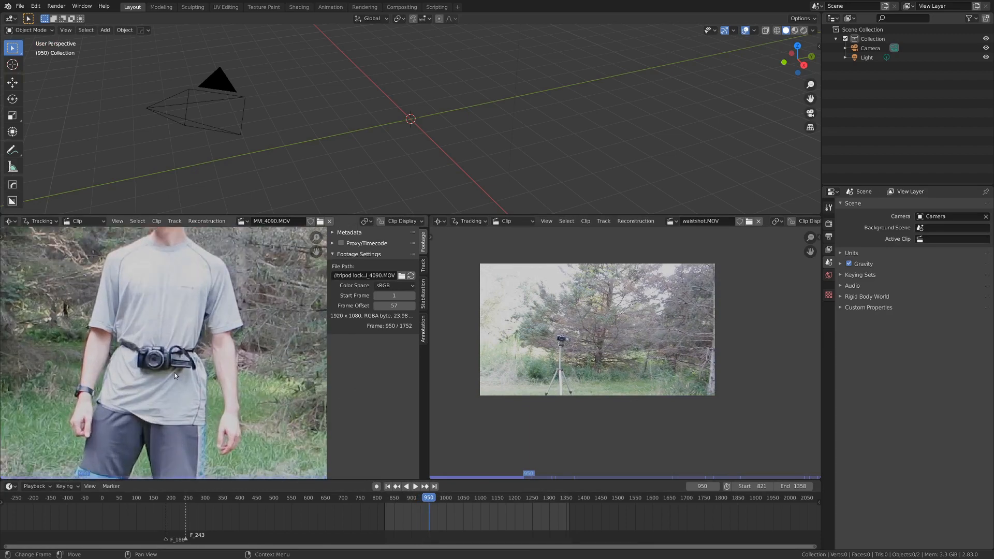
key("ctrl+space")
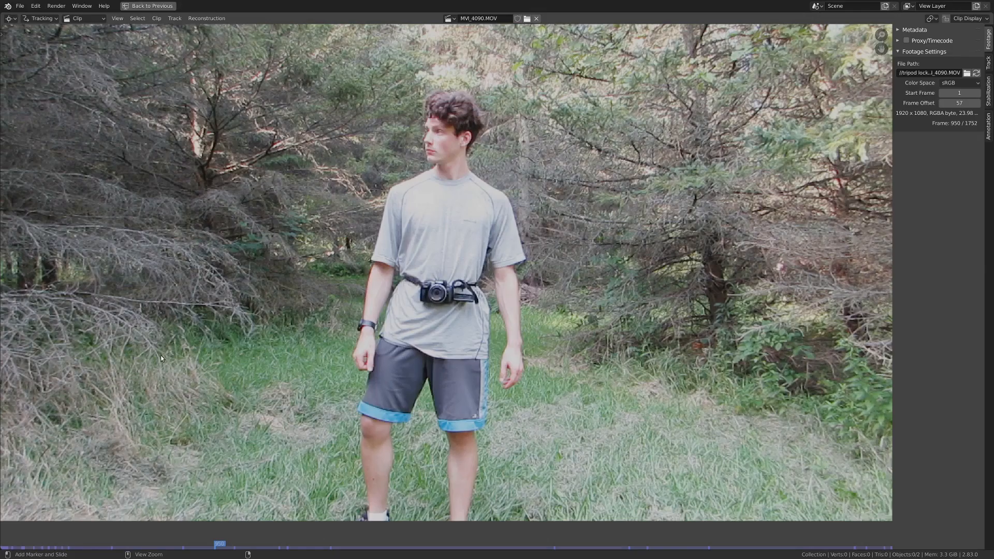
scroll(404, 301, "down", 3)
middle_click_drag(417, 289, 403, 306)
scroll(403, 307, "up", 2)
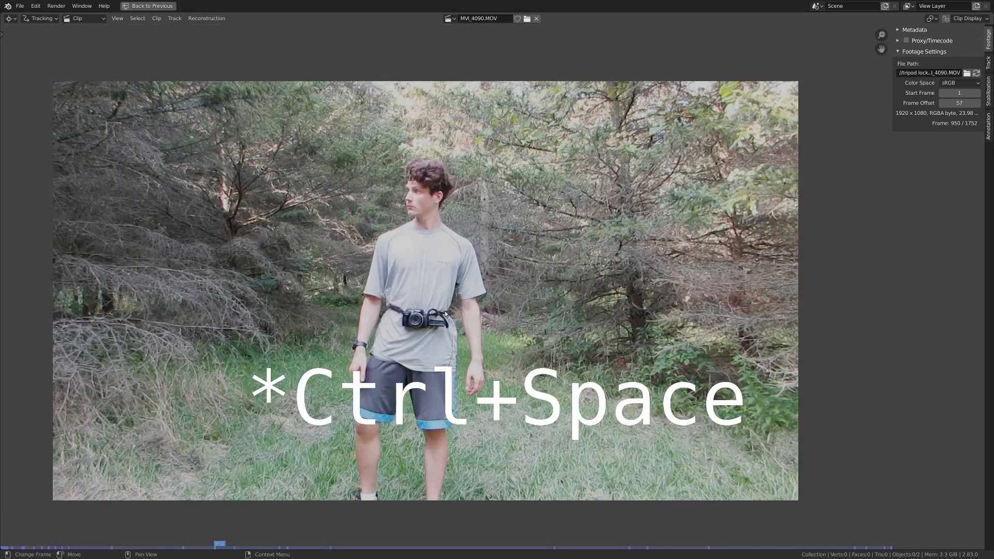
key("t")
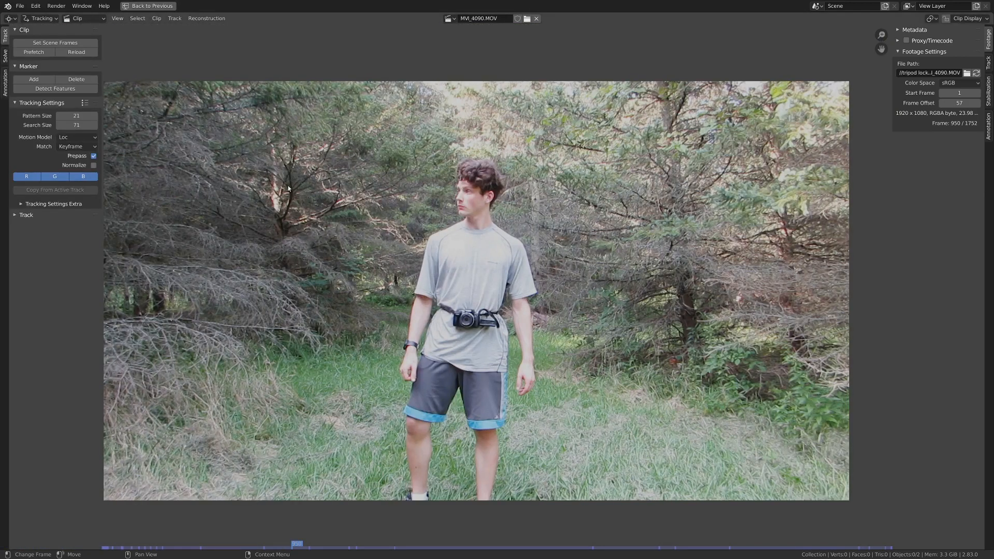
Step: At frame 821, add a tracking marker on the waist camera's lens and enlarge it to enclose the lens
scroll(418, 328, "up", 4)
scroll(449, 354, "up", 2)
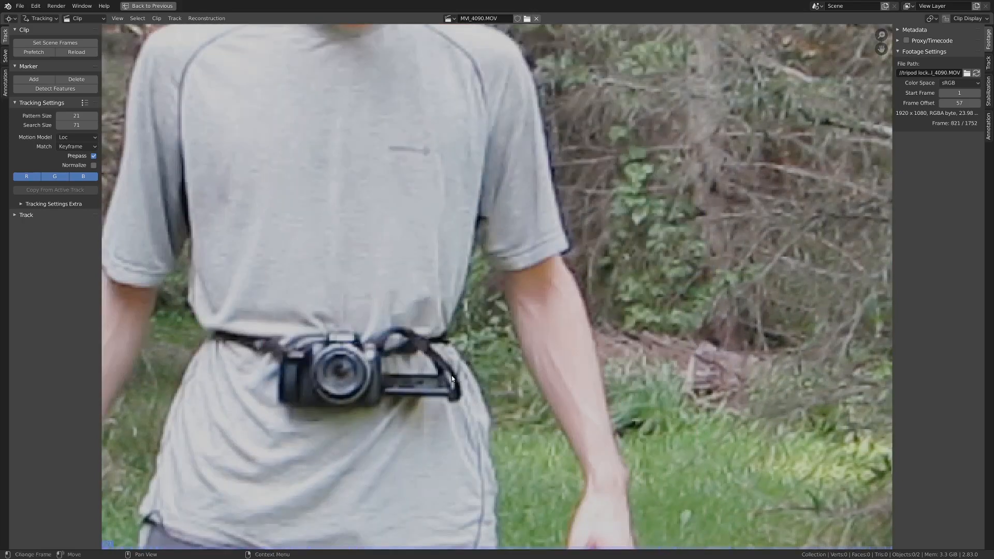
scroll(451, 375, "down", 4)
scroll(476, 369, "up", 4)
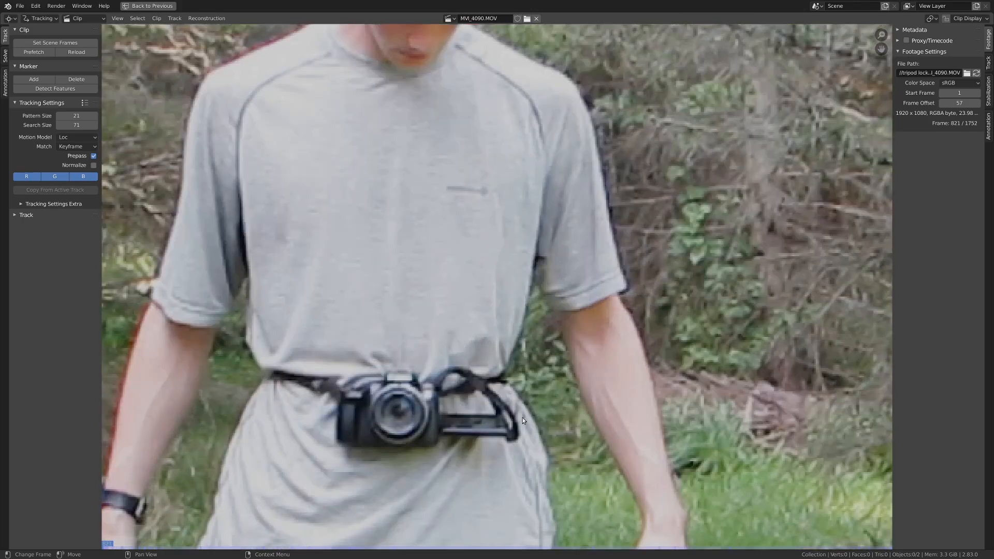
left_click(399, 411, "ctrl")
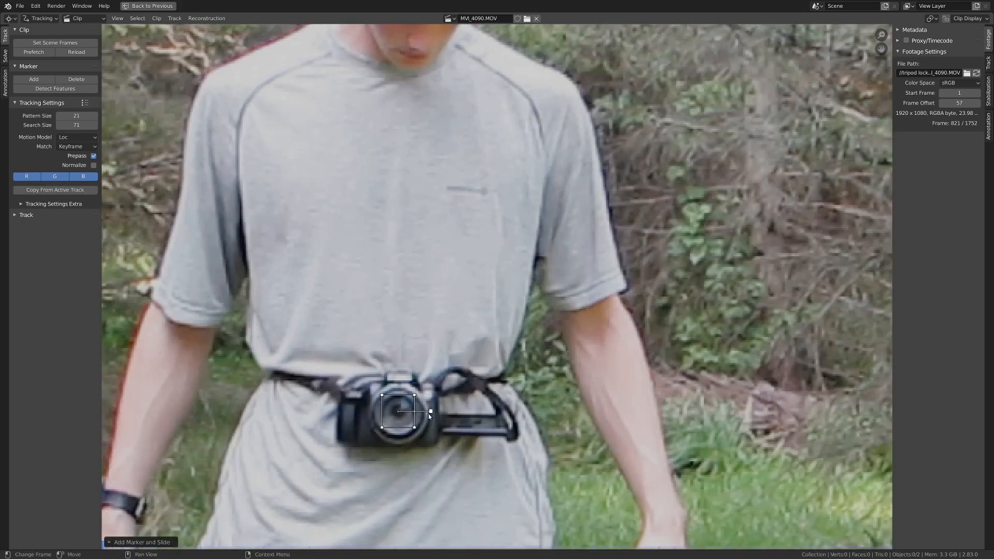
key("s")
left_click(449, 416)
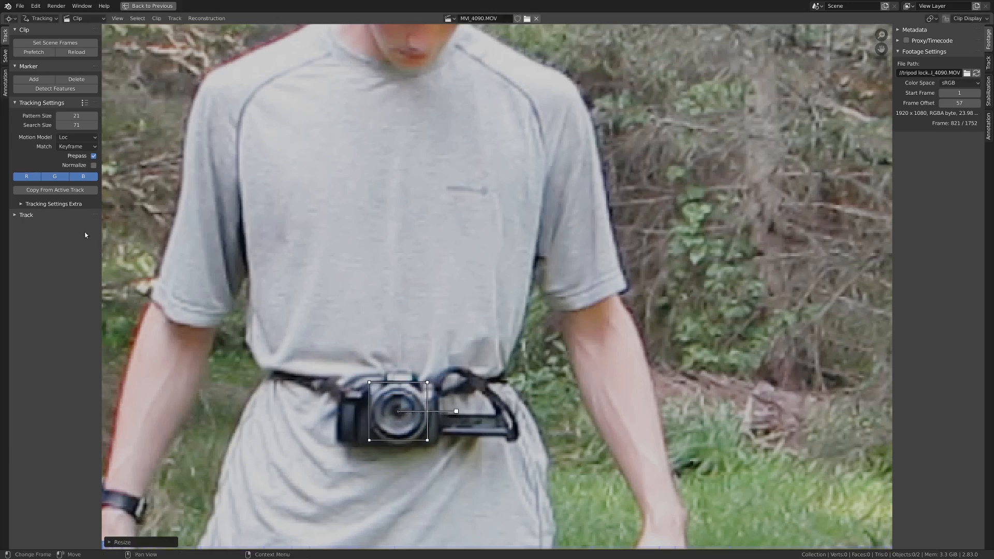
Step: Track the lens marker forward from frame 821 to 833 and lock the view to it for a closer look
left_click(17, 215)
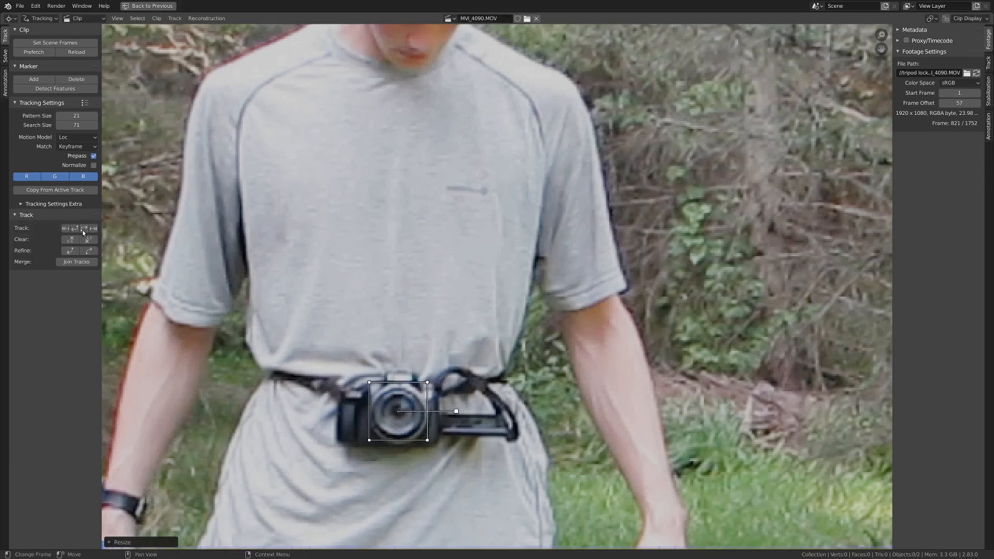
left_click(83, 230)
key("l")
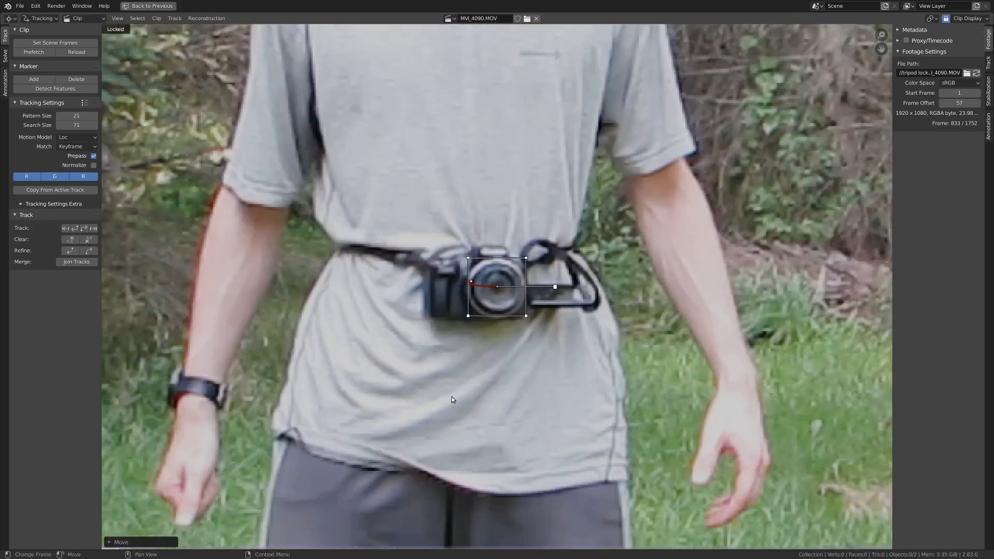
scroll(546, 261, "up", 5)
scroll(520, 282, "down", 4)
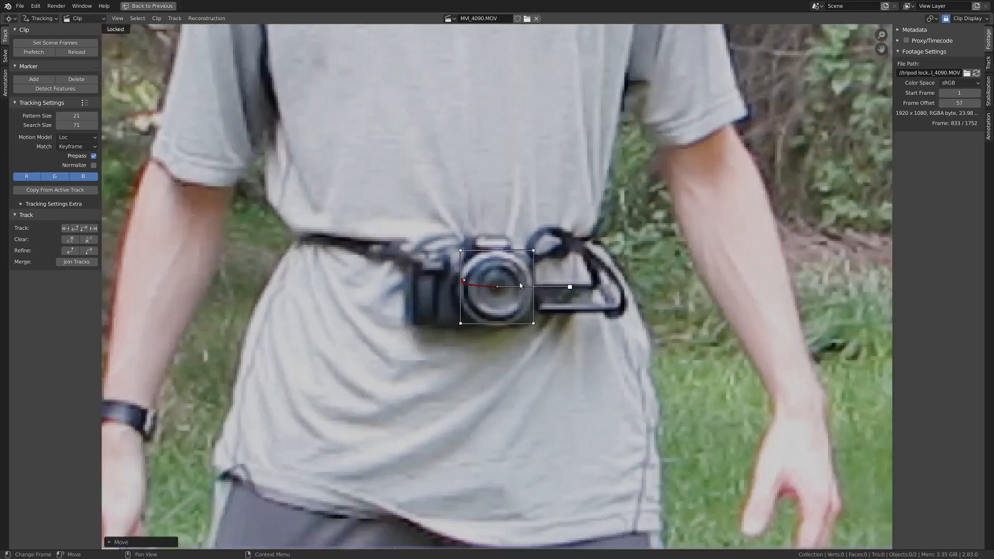
scroll(506, 278, "up", 1)
scroll(487, 298, "down", 4)
scroll(471, 310, "up", 4)
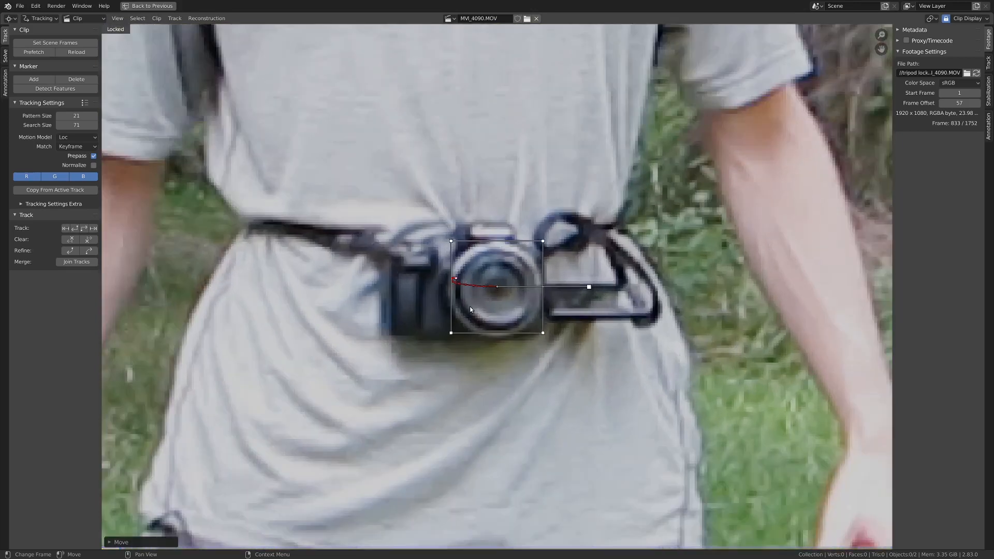
Step: Continue tracking the lens marker forward to frame 881, re-centring it on the lens at frames 837 and 881
left_click(84, 228)
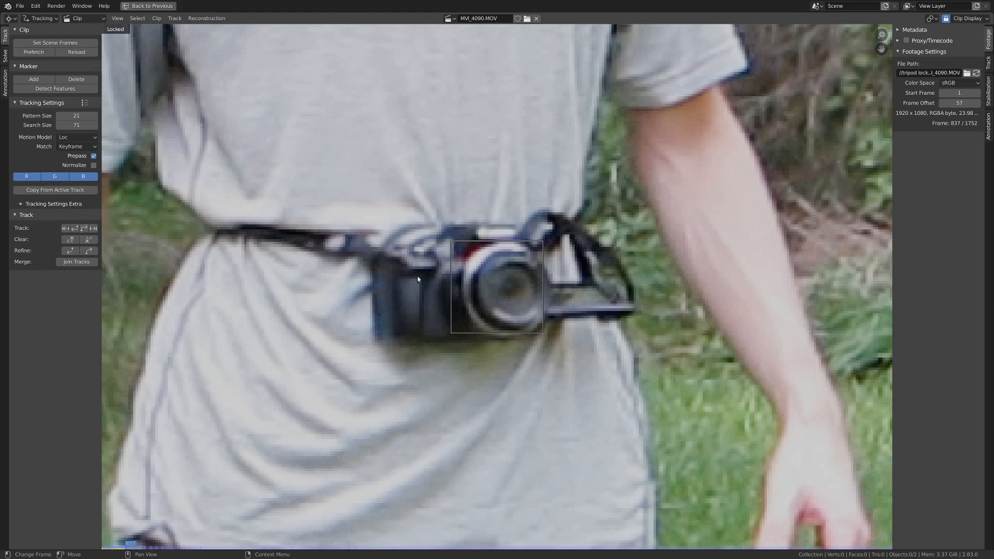
key("g")
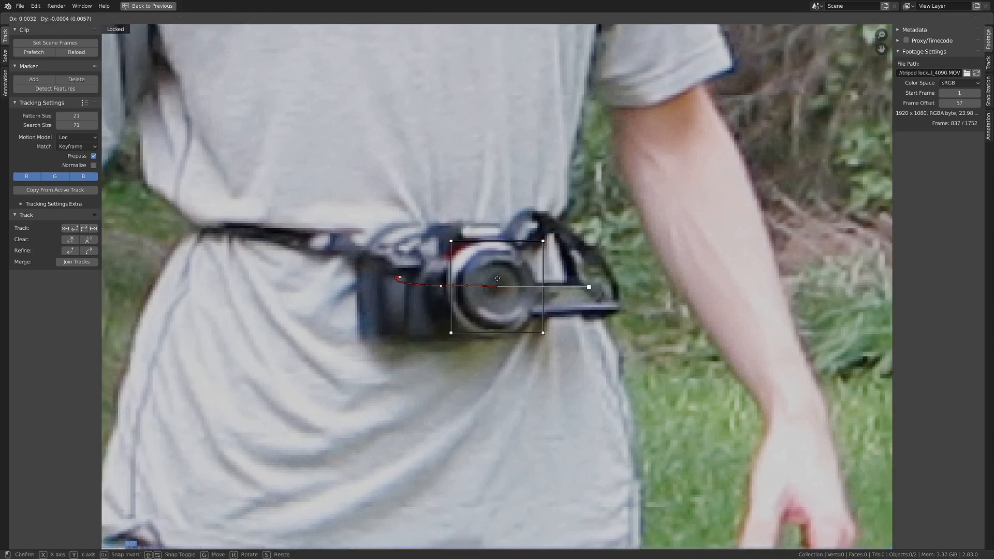
left_click(497, 278)
left_click(85, 228)
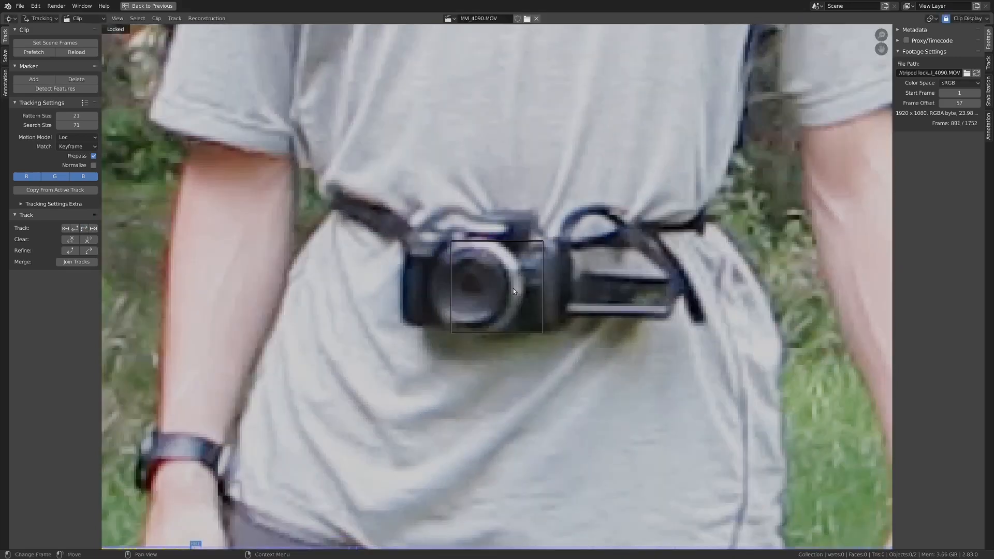
key("g")
left_click(513, 288)
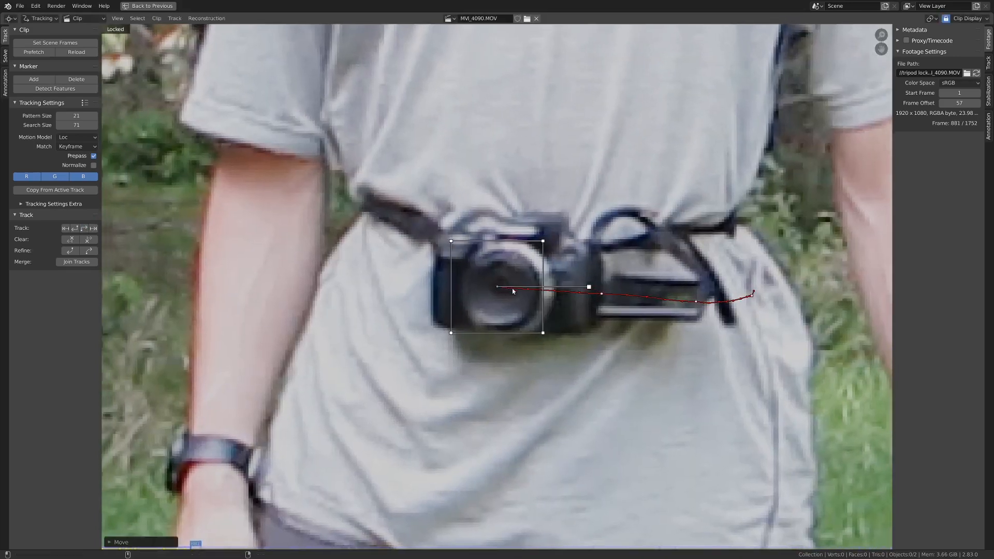
Step: Track the lens marker through the fast turn to frame 887, re-centring it on the lens at frames 884 and 887
key("ctrl+t")
key("g")
left_click(513, 294)
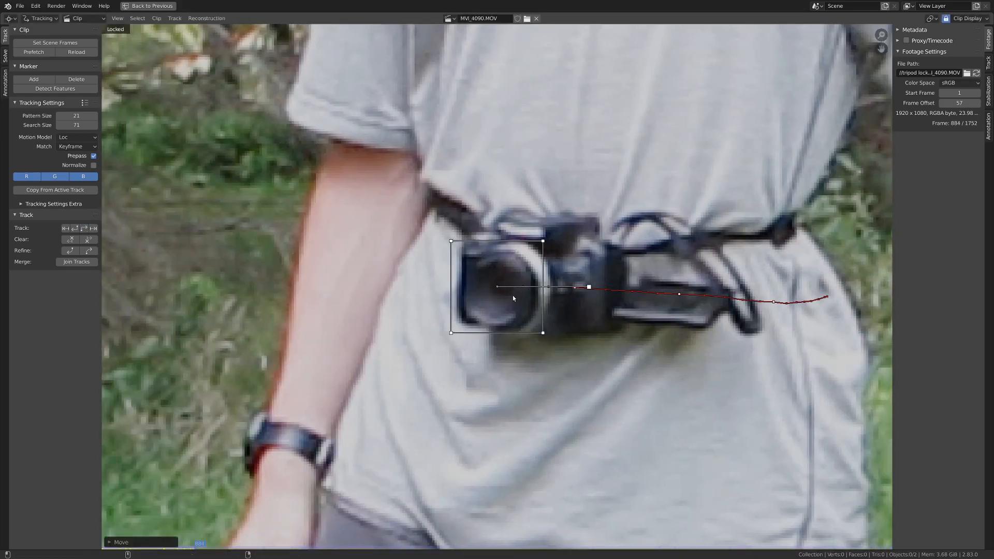
key("ctrl+t")
key("g")
left_click(507, 294)
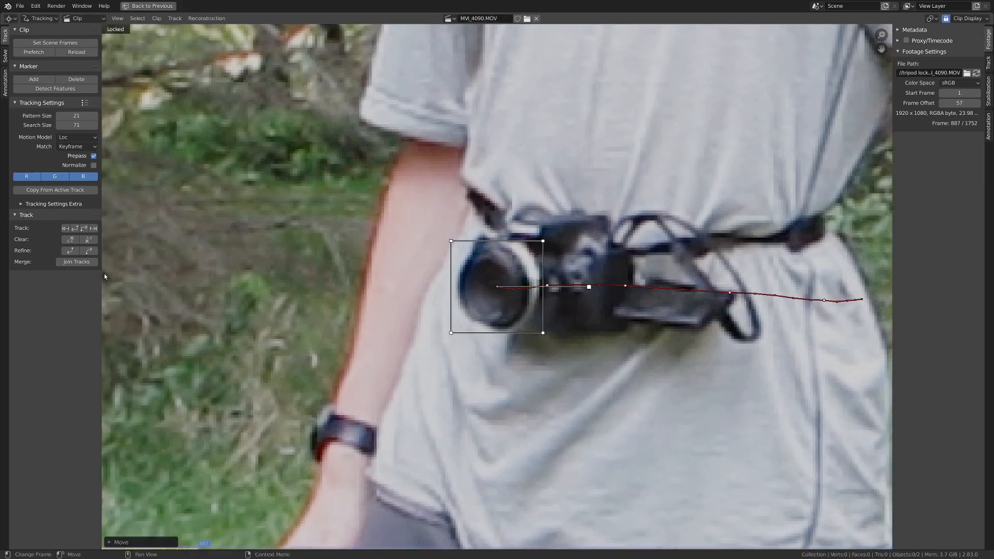
Step: Track the lens marker onward from frame 887, correcting its position on the lens at frames 975 and 1039
key("ctrl+t")
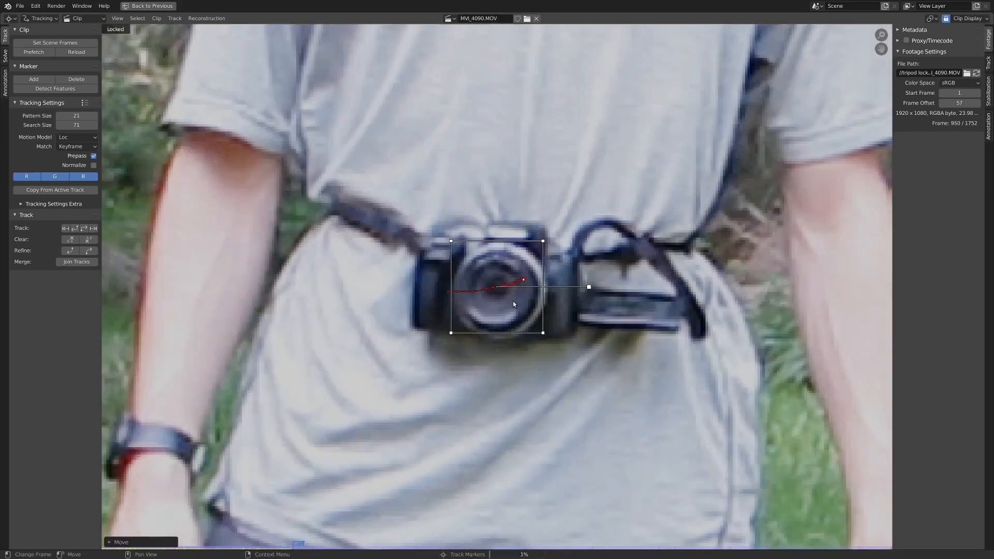
key("g")
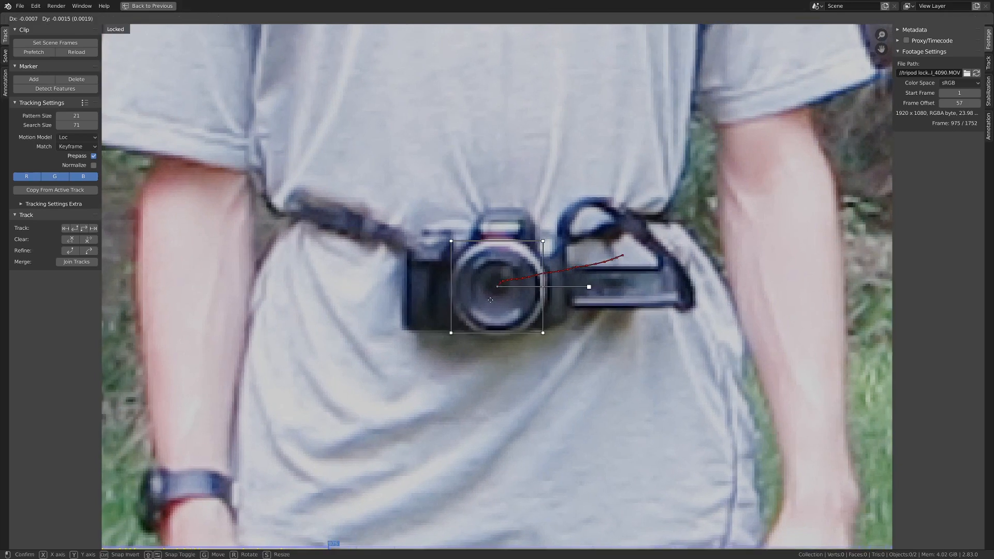
left_click(493, 300)
key("ctrl+t")
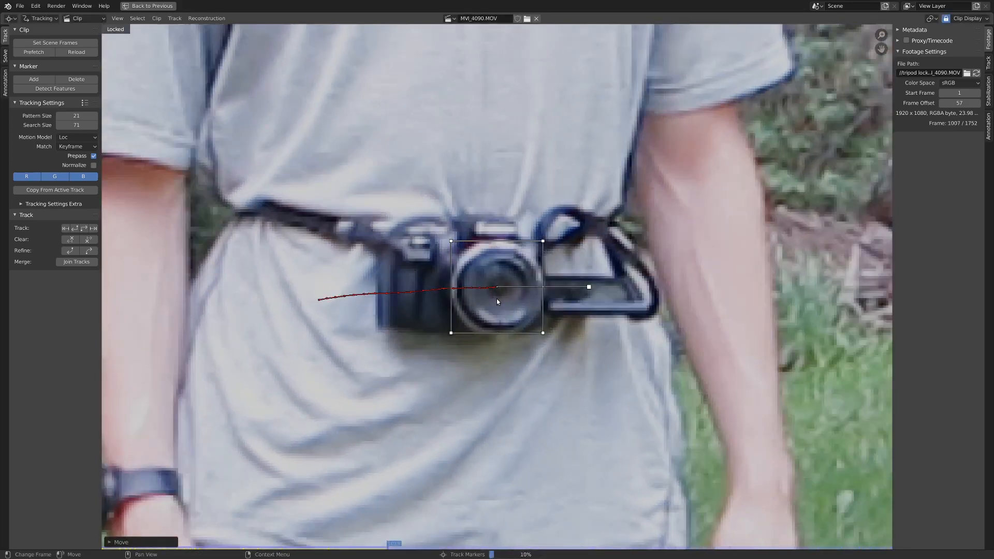
key("g")
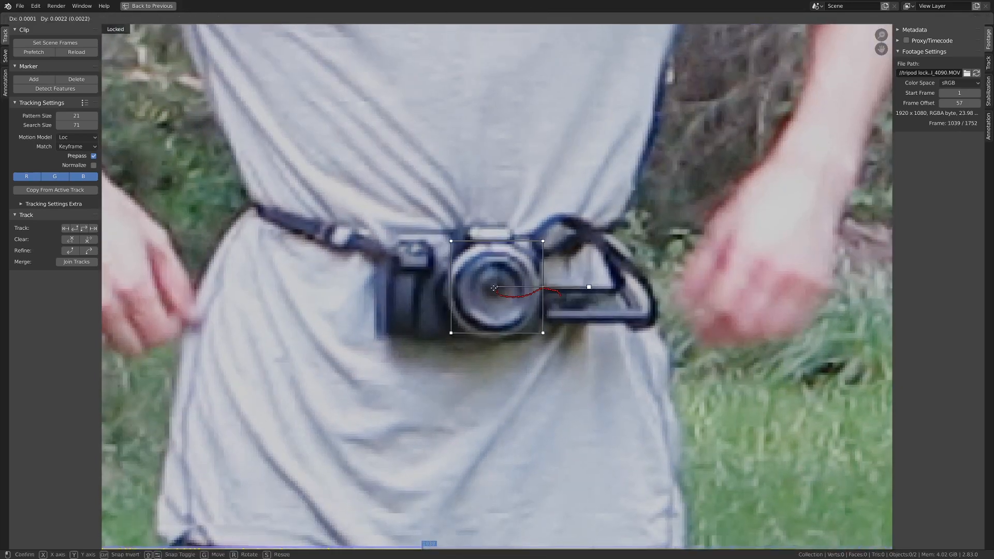
left_click(493, 294)
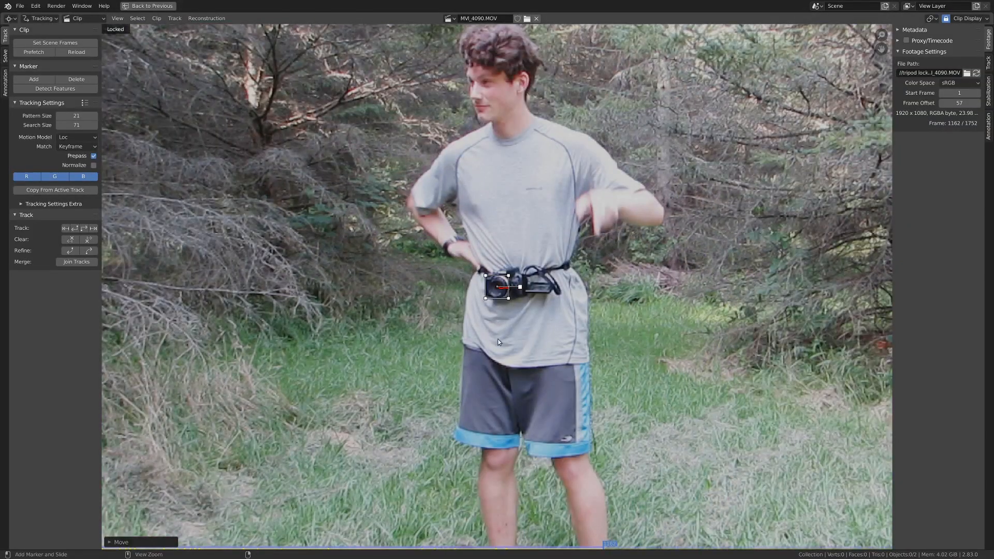
Step: Restore the full layout and make frame 1162 the scene's end frame
key("ctrl+space")
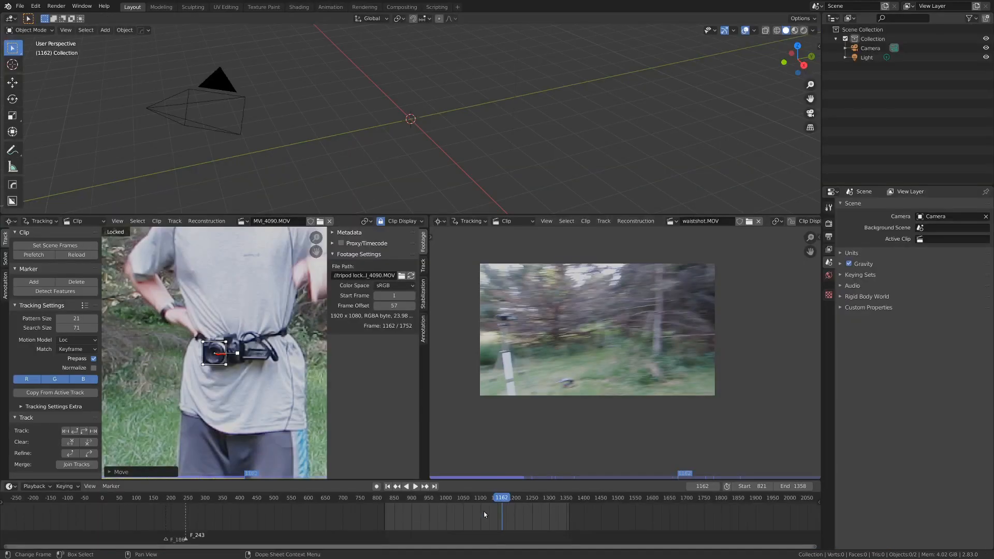
scroll(507, 510, "up", 2)
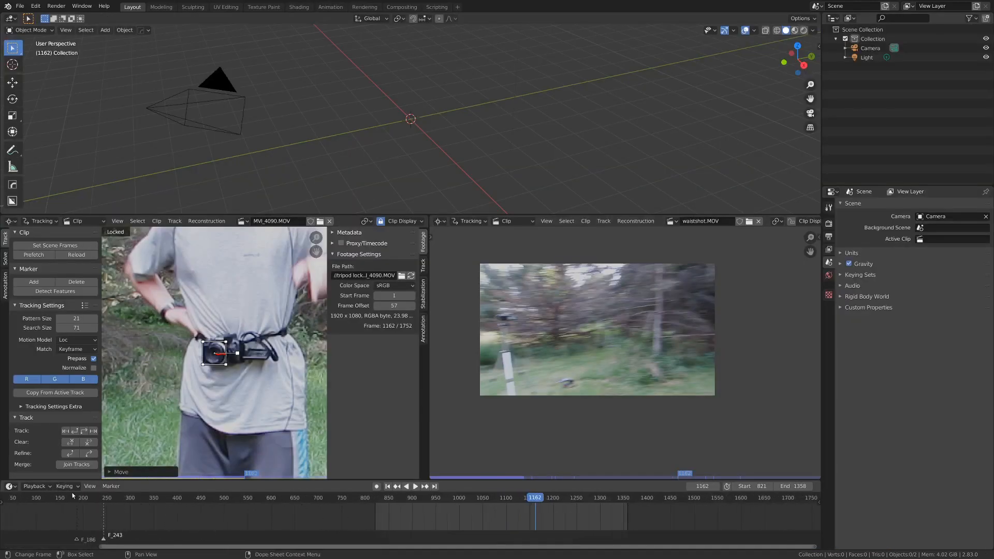
left_click(38, 486)
left_click(77, 473)
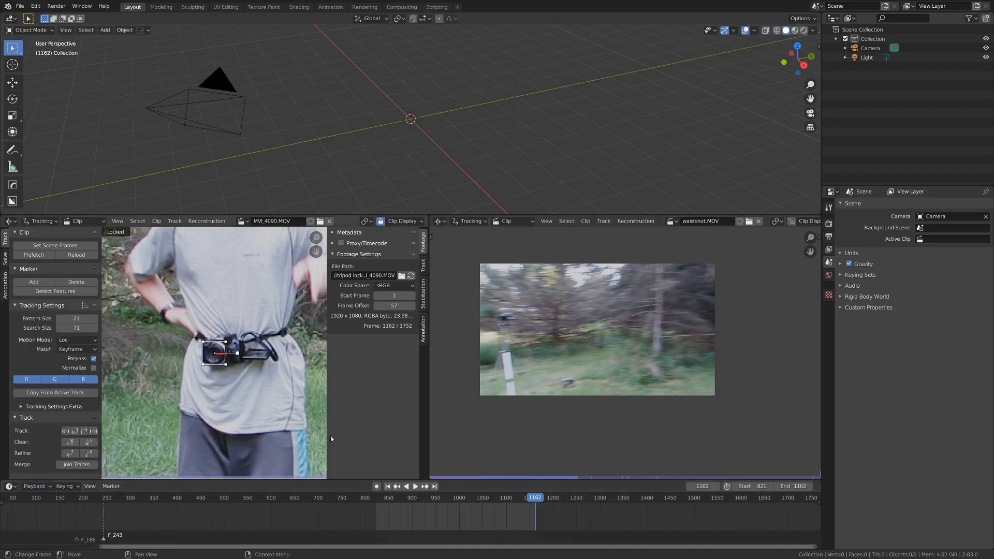
Step: Play back the tracked range in the maximized MVI_4090.MOV clip editor to check that the marker stays on the lens
mouse_move(419, 520)
left_mouse_down()
mouse_move(399, 508)
mouse_move(424, 505)
left_mouse_up()
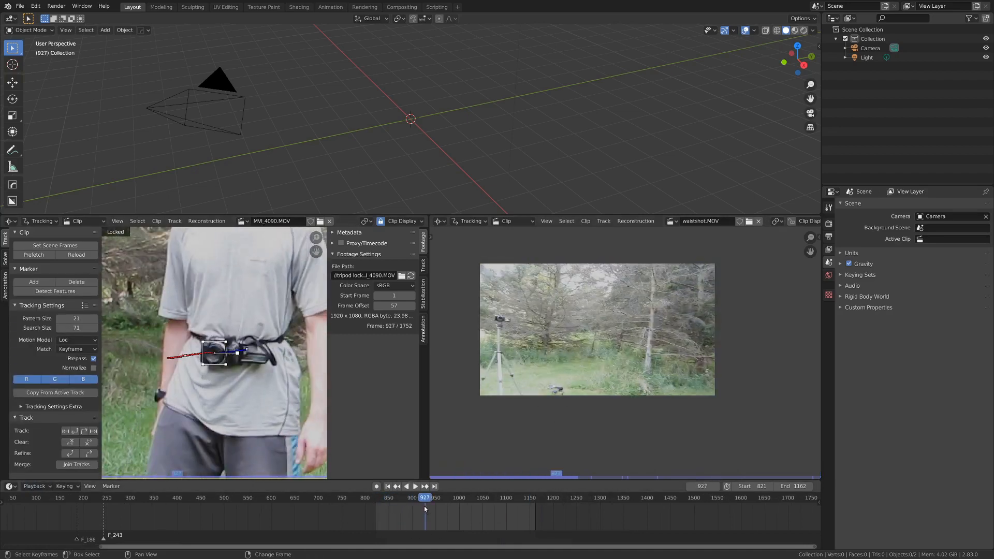
key("ctrl+space")
key("space")
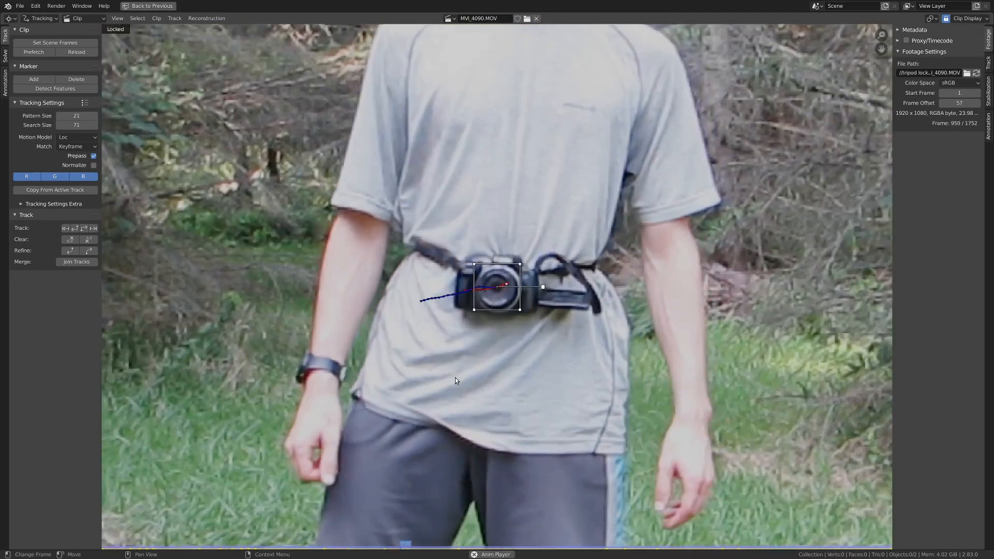
key("f")
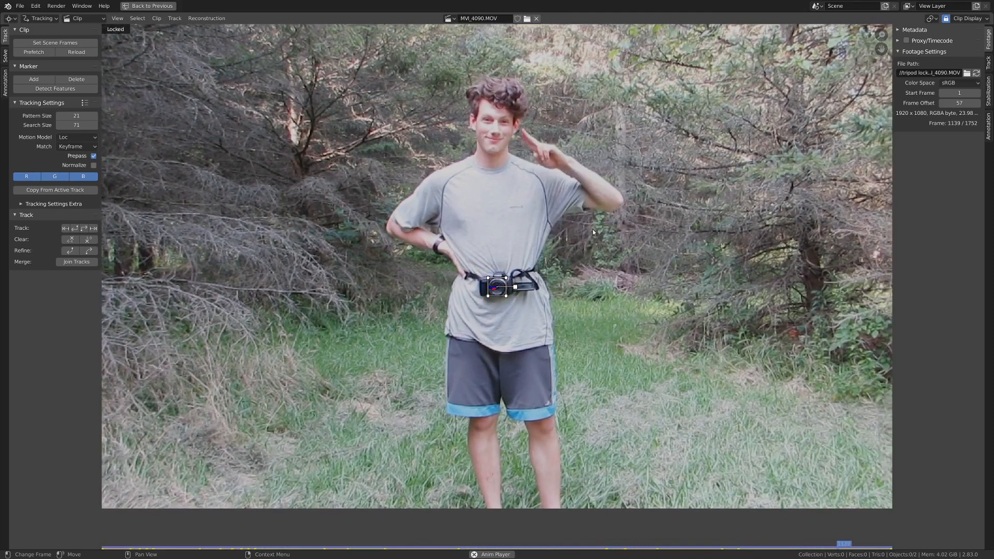
key("space")
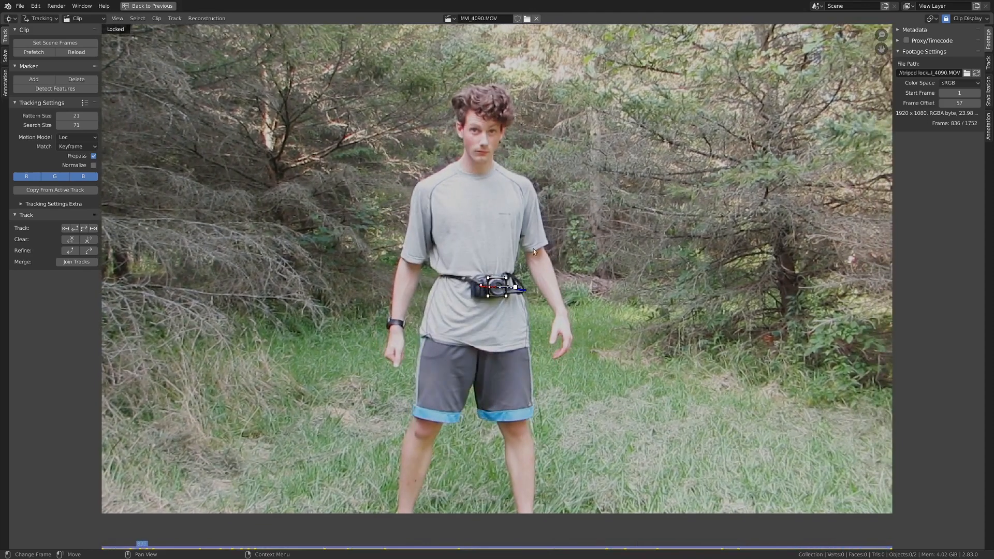
Step: Restore the full layout and play the waistshot.MOV clip beside the tracked footage to review it
key("ctrl+space")
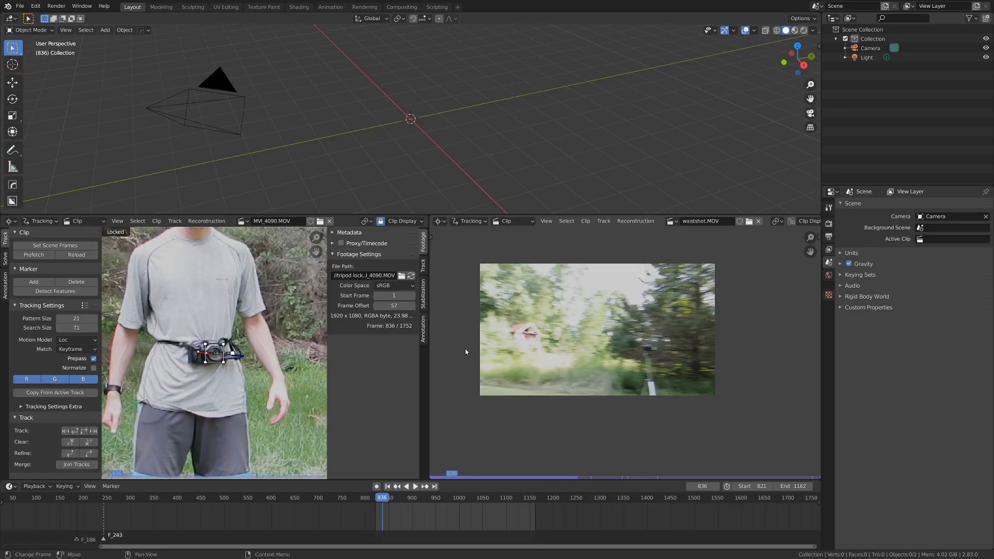
scroll(492, 344, "up", 1)
key("space")
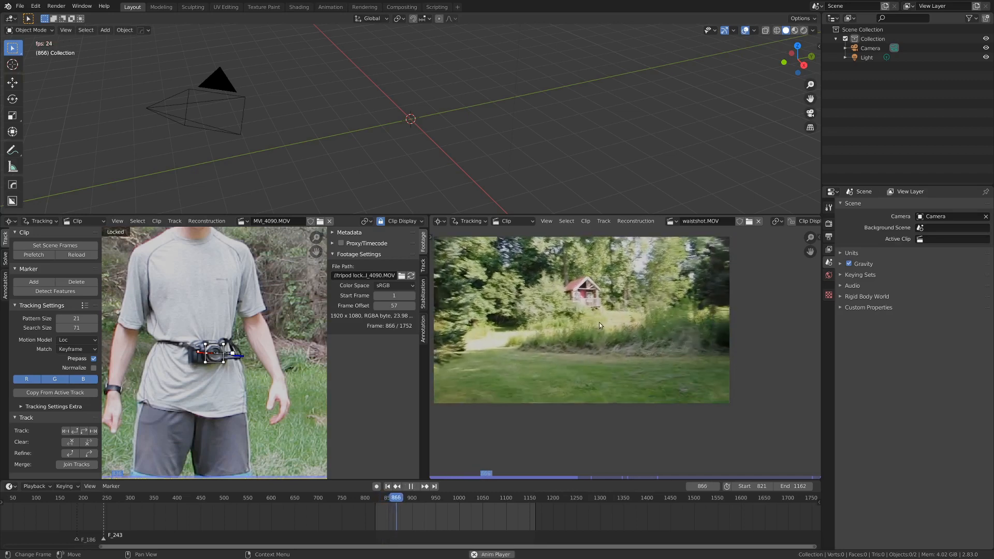
key("space")
middle_click_drag(586, 327, 605, 344)
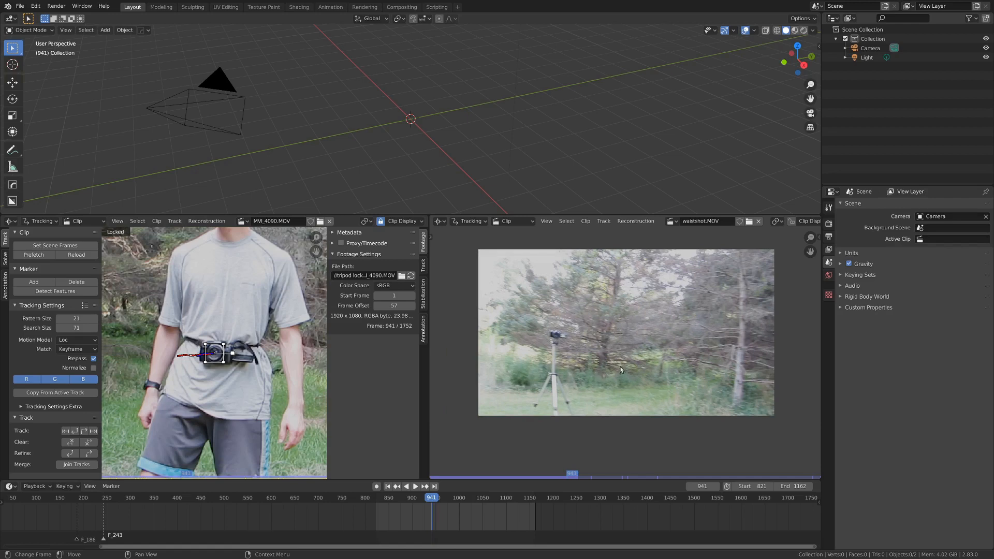
middle_click_drag(620, 366, 589, 363)
Step: Maximize the waistshot.MOV clip editor, play its footage, show its tracking tools and clip properties, and return to frame 821
key("ctrl+space")
scroll(498, 340, "up", 4)
scroll(498, 342, "down", 1)
key("space")
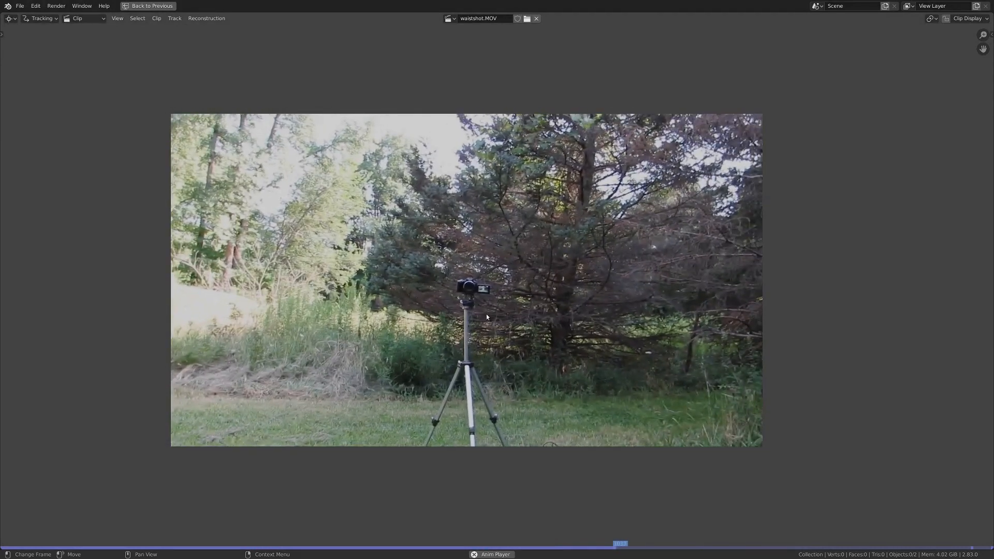
key("t")
key("n")
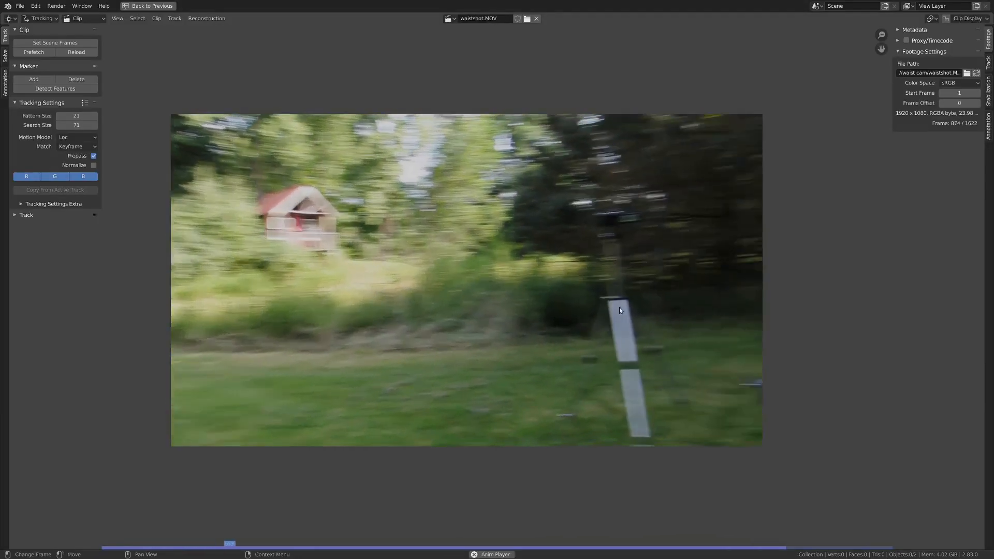
key("Escape")
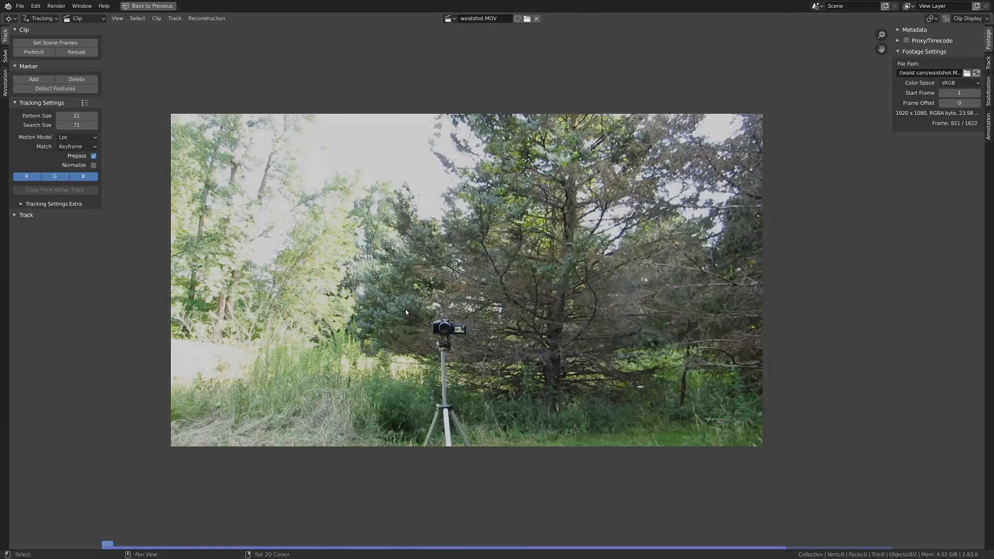
Step: At frame 821 of waistshot.MOV, add a tracking marker on the tripod camera's lens and enlarge it to enclose the lens
scroll(405, 309, "up", 5)
middle_click_drag(412, 420, 510, 303)
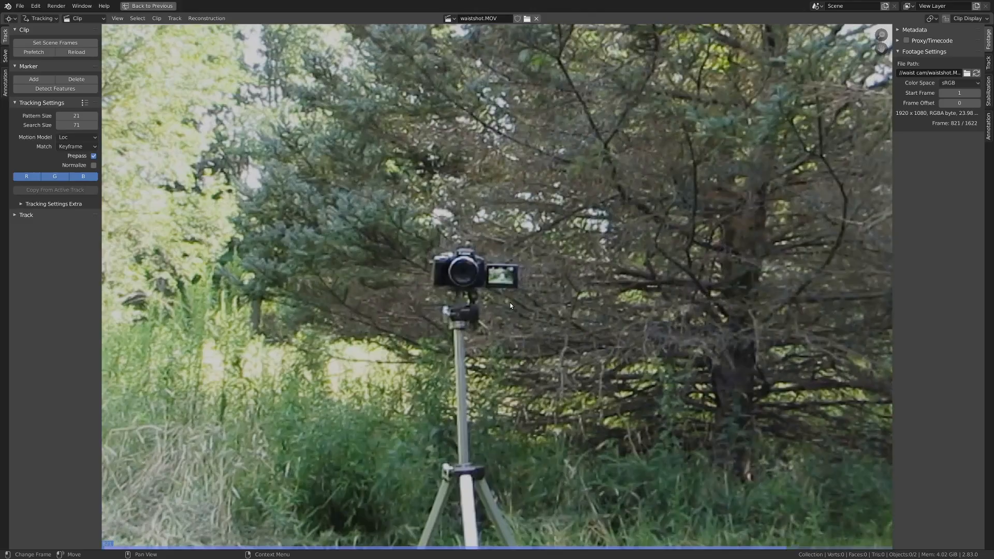
scroll(491, 279, "up", 2)
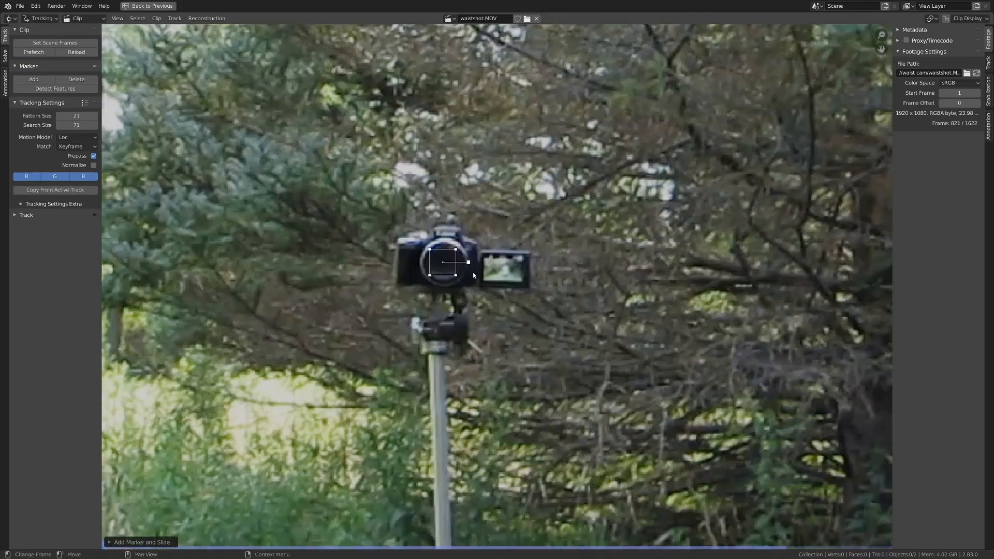
scroll(471, 275, "up", 1)
key("s")
left_click(493, 287)
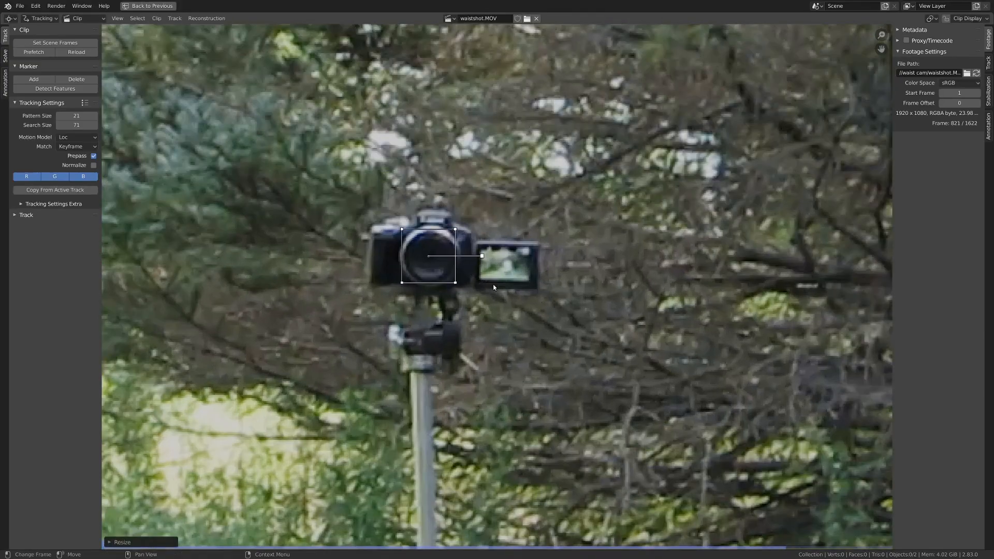
Step: Track the tripod camera's lens marker forward from frame 821 to the picture's edge at frame 845, with the view locked to it
key("ctrl+t")
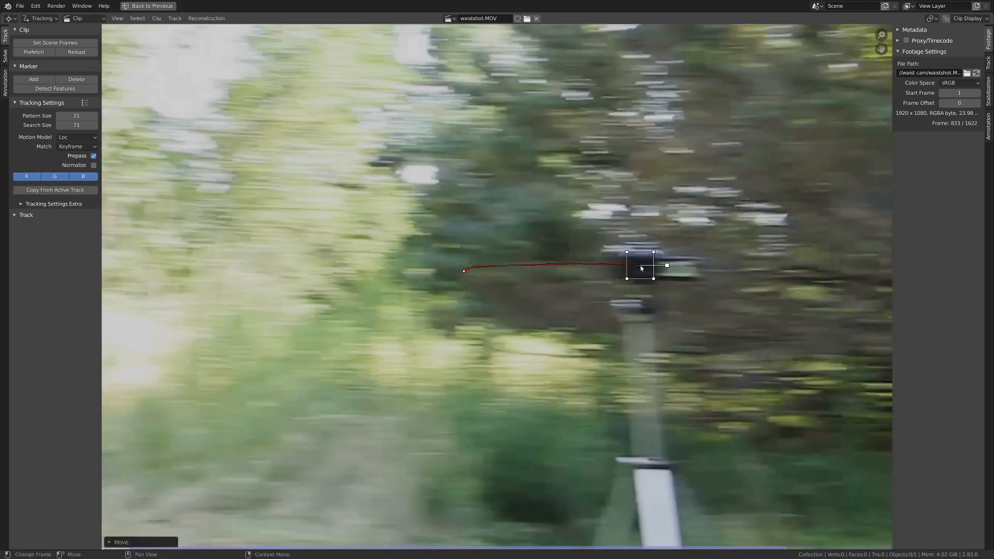
key("l")
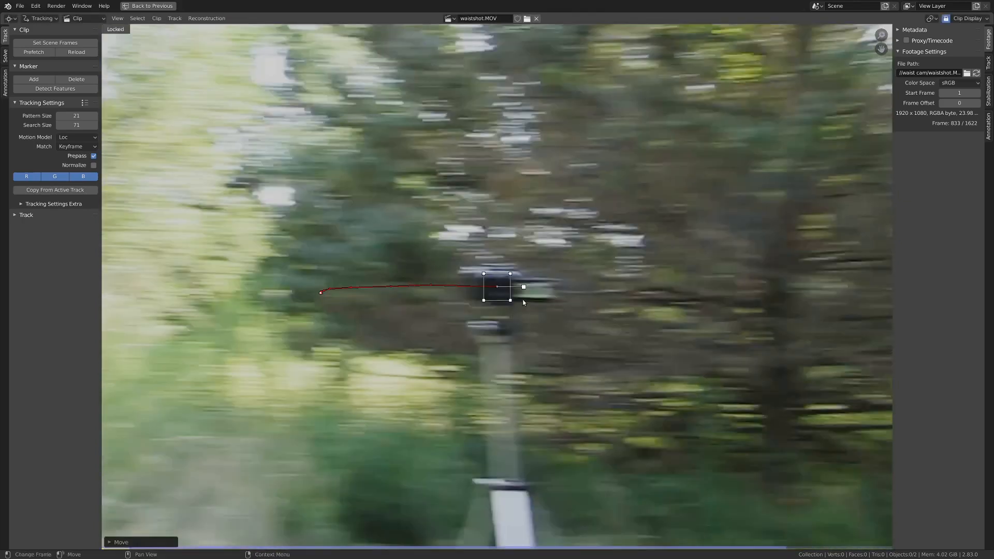
scroll(496, 300, "up", 6)
scroll(498, 293, "down", 3)
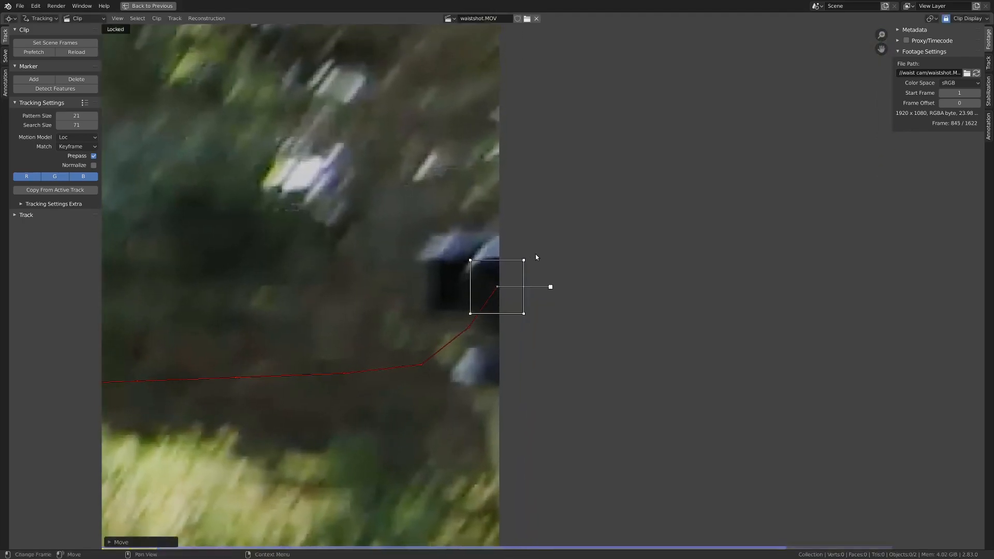
key("space")
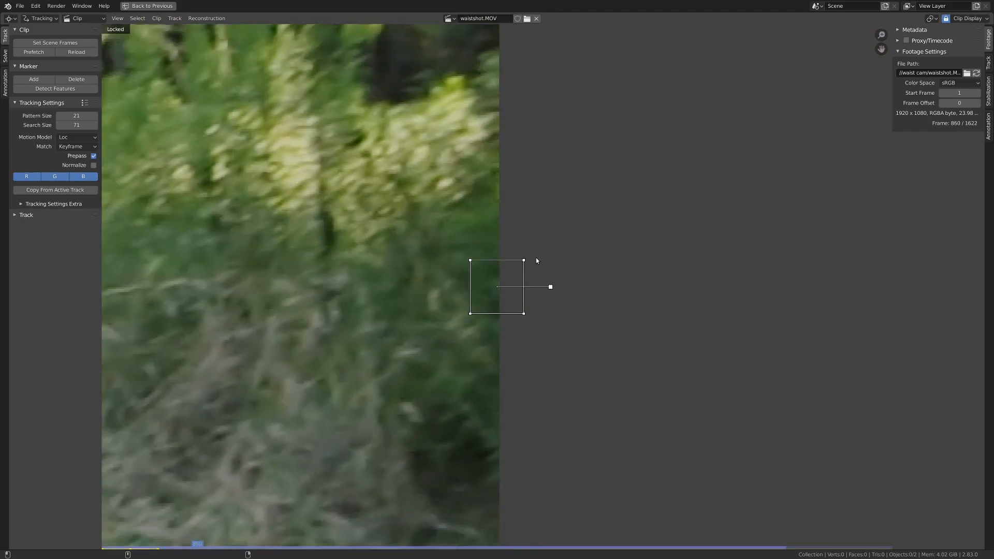
Step: At frame 871 of waistshot.MOV, move the lens marker back onto the tripod camera's lens
scroll(433, 335, "down", 5)
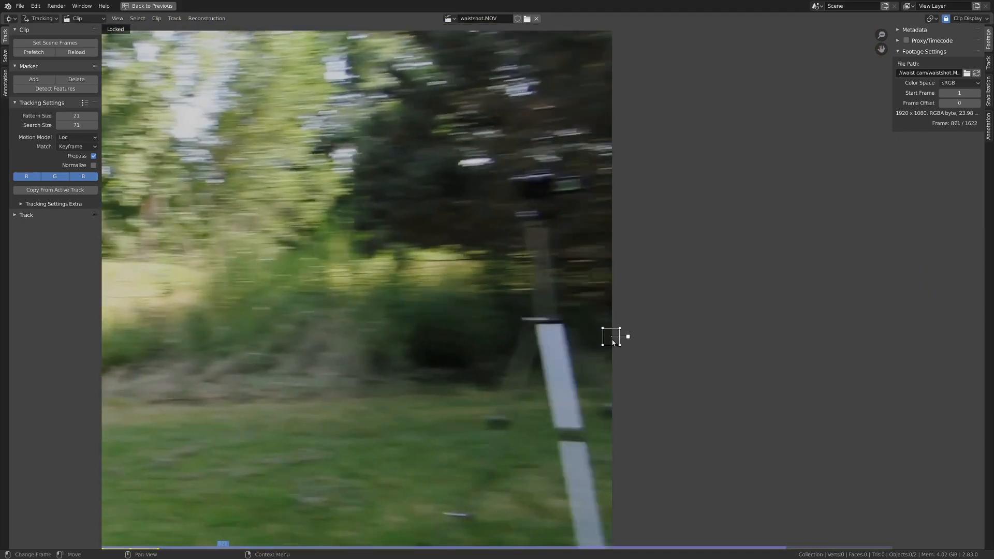
mouse_move(613, 342)
left_mouse_down()
mouse_move(505, 173)
mouse_move(535, 190)
left_mouse_up()
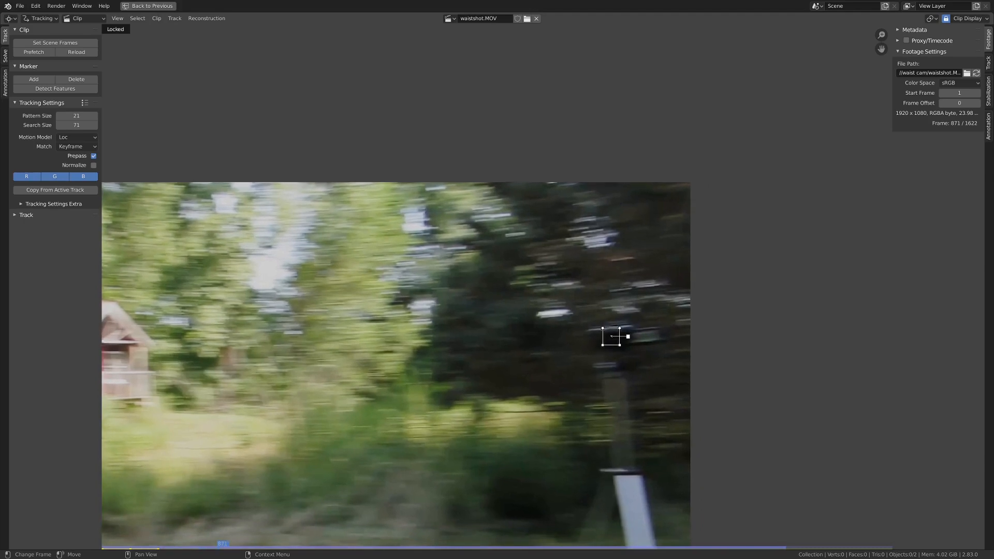
scroll(535, 189, "up", 5)
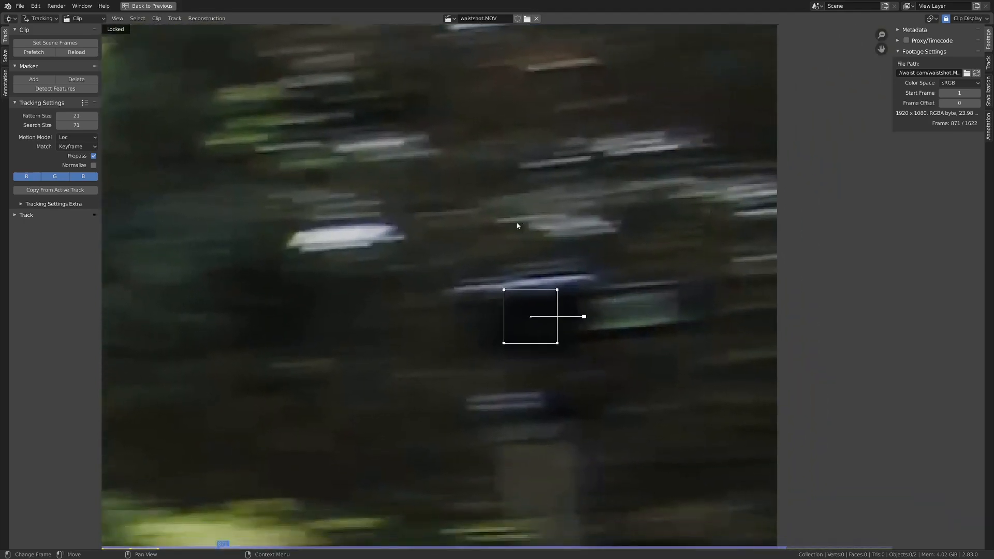
Step: At frame 872, place the marker on the blurred tripod camera's lens, enlarge it to cover the lens, and track it forward
key("Right")
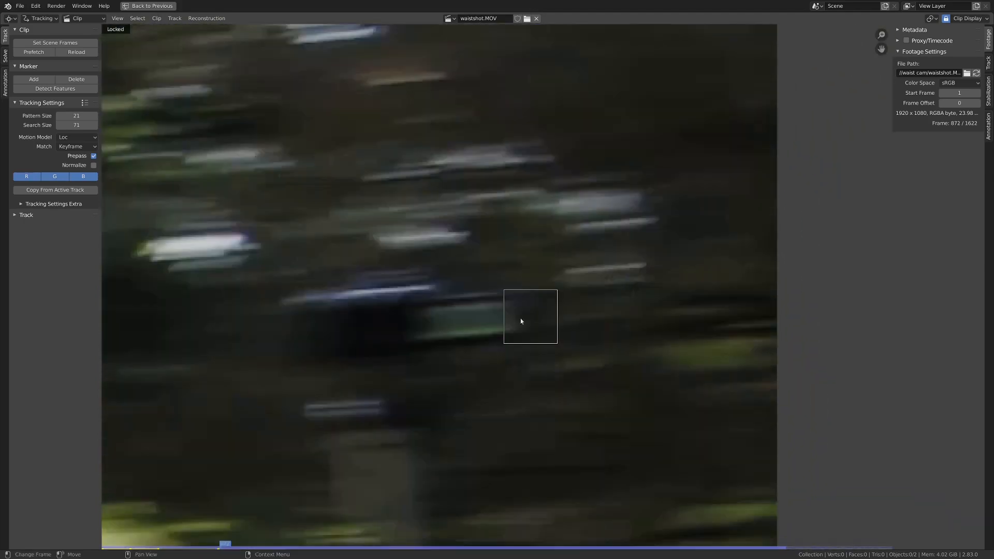
key("g")
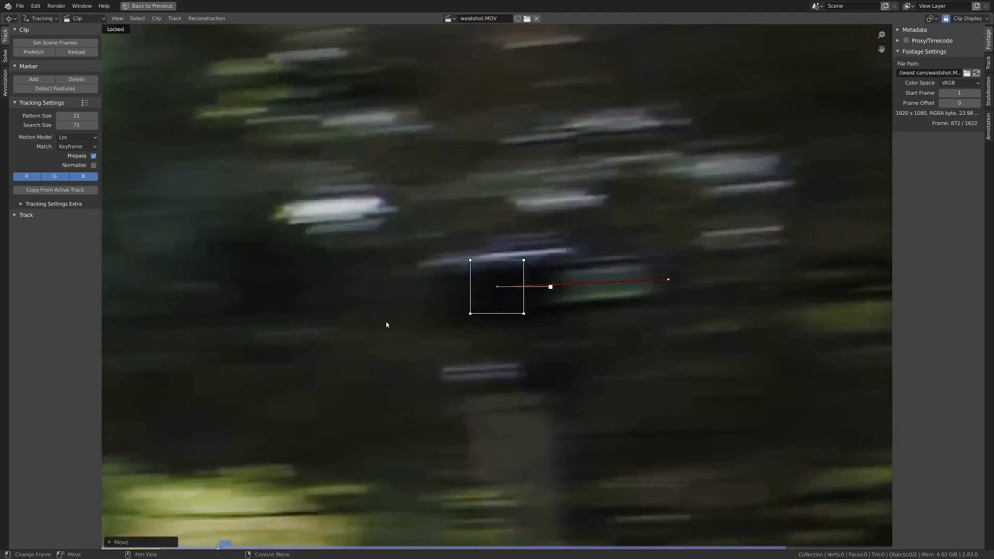
key("g")
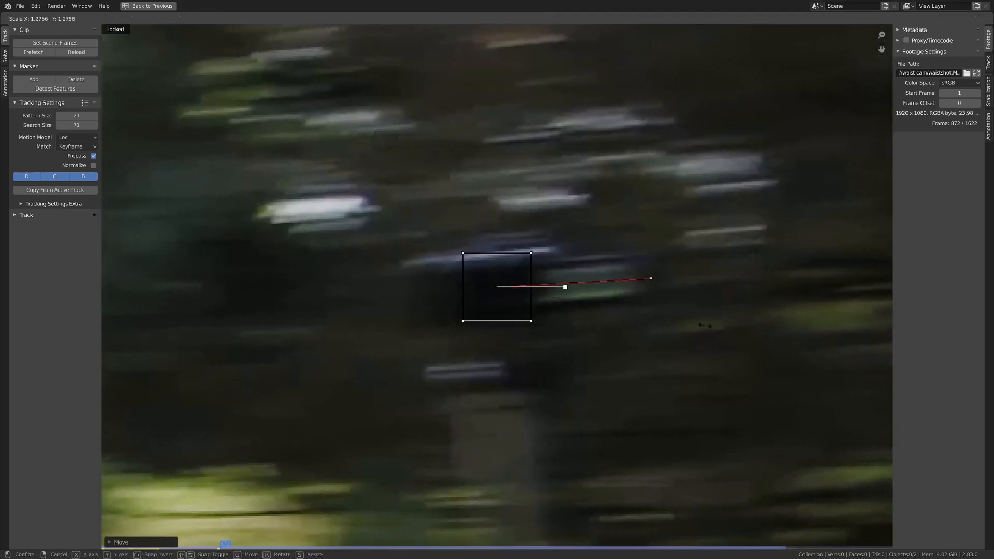
left_click_drag(525, 290, 520, 286)
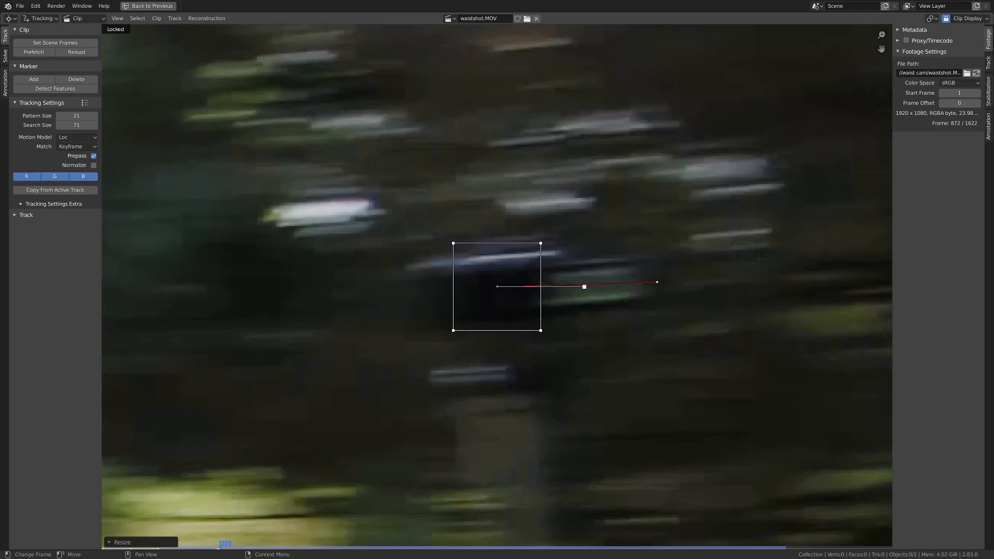
key("ctrl+t")
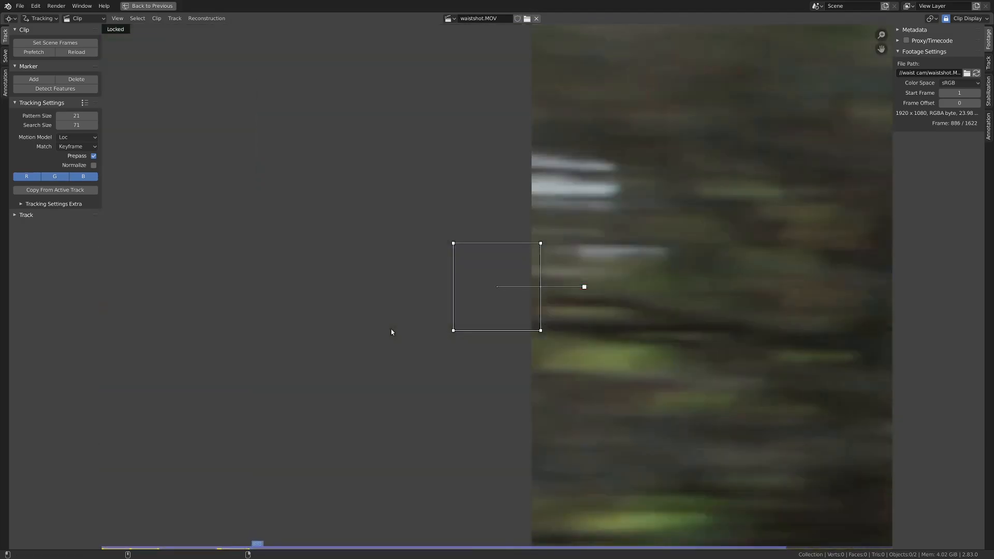
Step: Resume the lens track once the tripod camera is back in the picture and continue it through frame 1162
key("space")
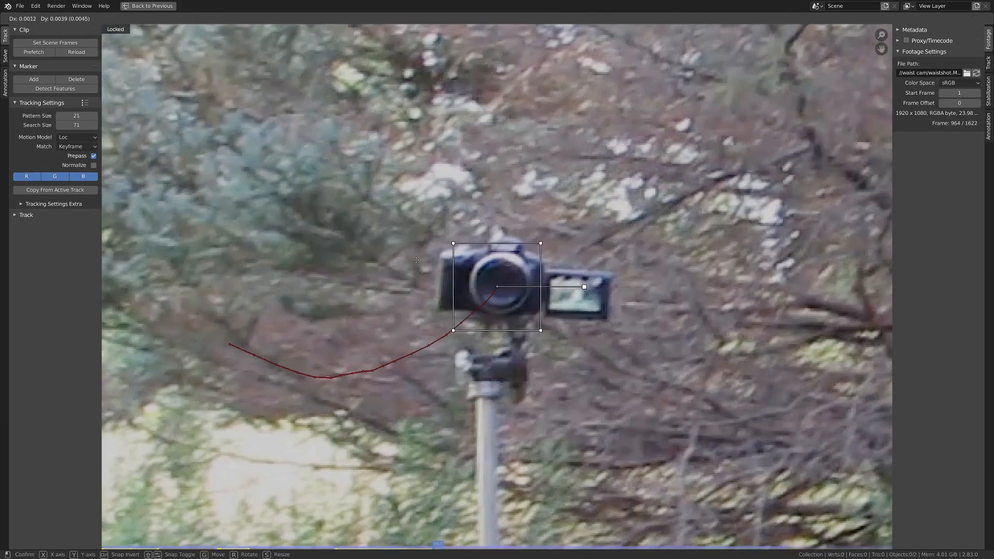
key("space")
key("ctrl+t")
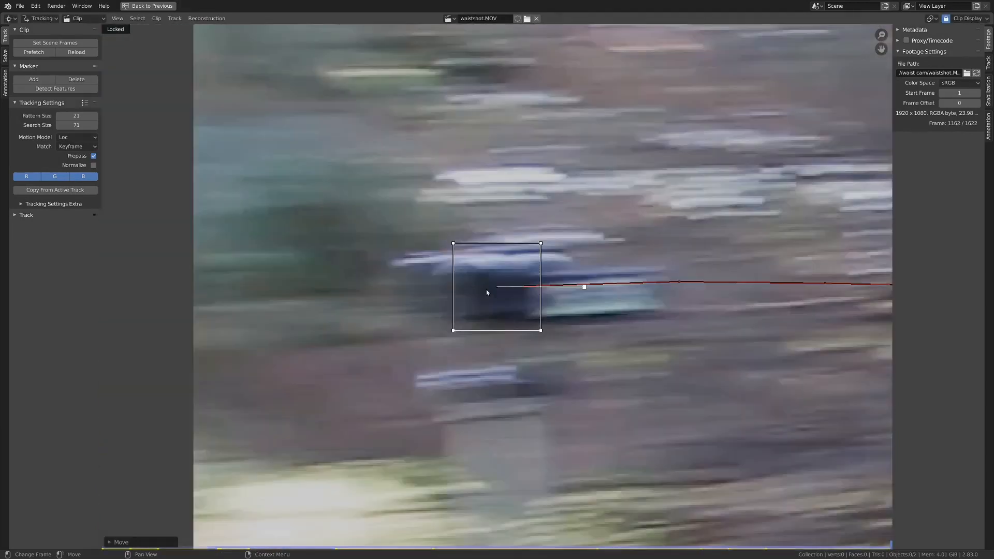
Step: Play back waistshot.MOV at full-picture size to check the lens marker's tracked path
scroll(486, 290, "down", 5)
key("space")
scroll(527, 317, "down", 2)
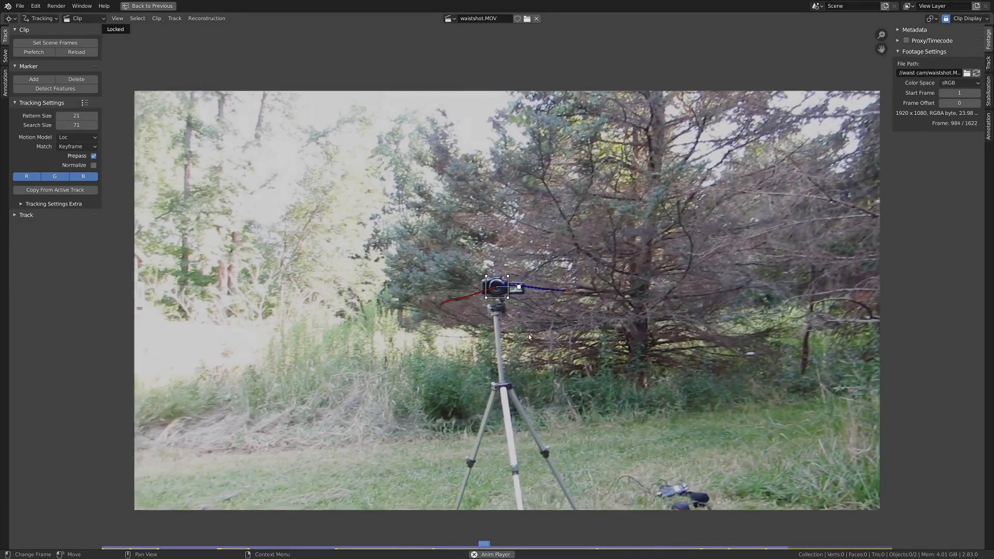
key("Escape")
scroll(517, 336, "down", 3)
scroll(487, 333, "up", 3)
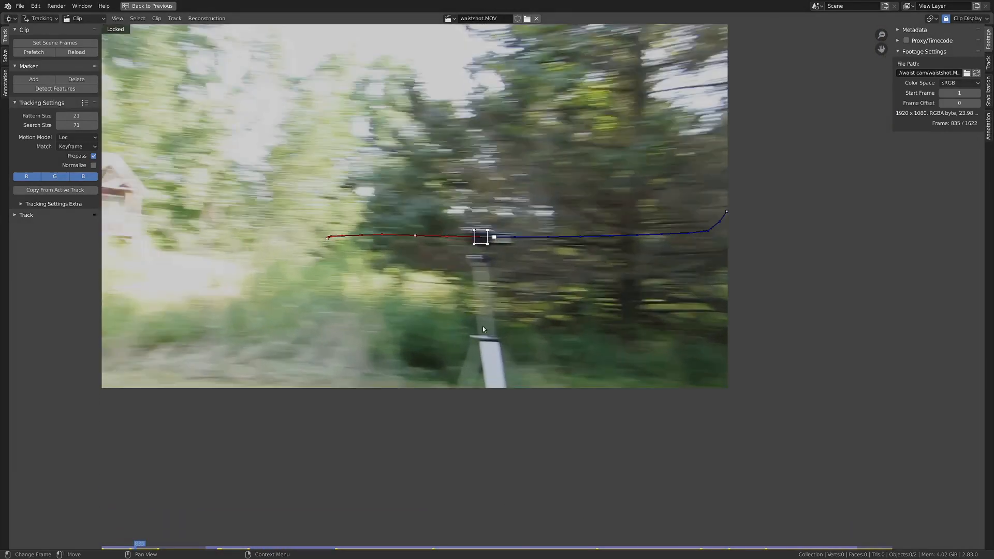
Step: Return to frame 821, add a second marker on the light knob of the tripod's leg collar, and enlarge it around the knob
key("shift+Left")
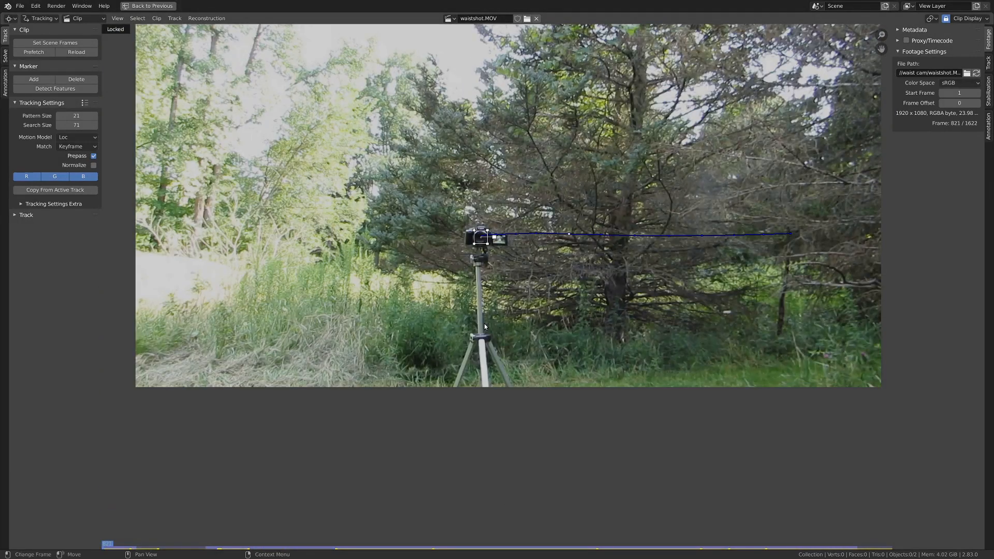
scroll(476, 314, "up", 2)
scroll(519, 284, "up", 2)
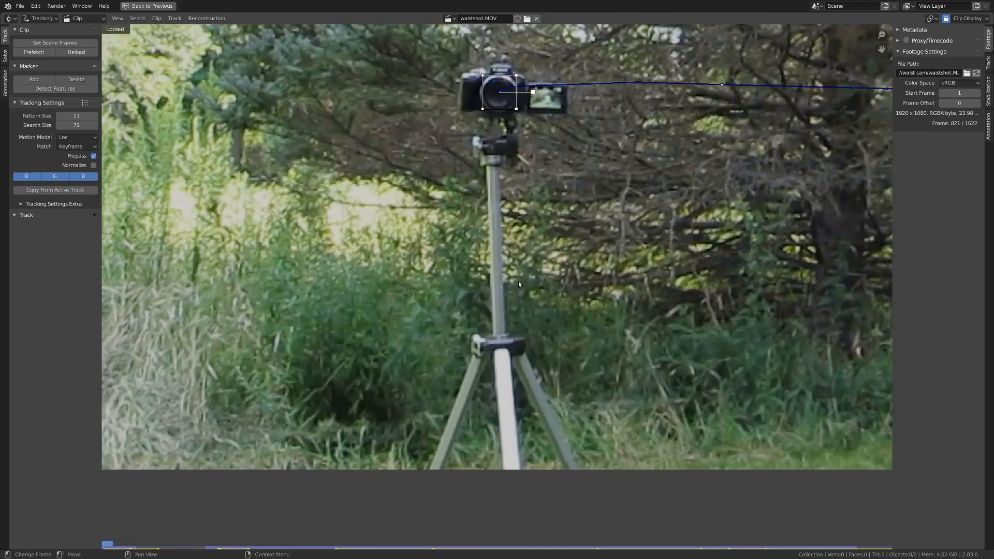
left_click(478, 341, "ctrl")
scroll(496, 334, "up", 3)
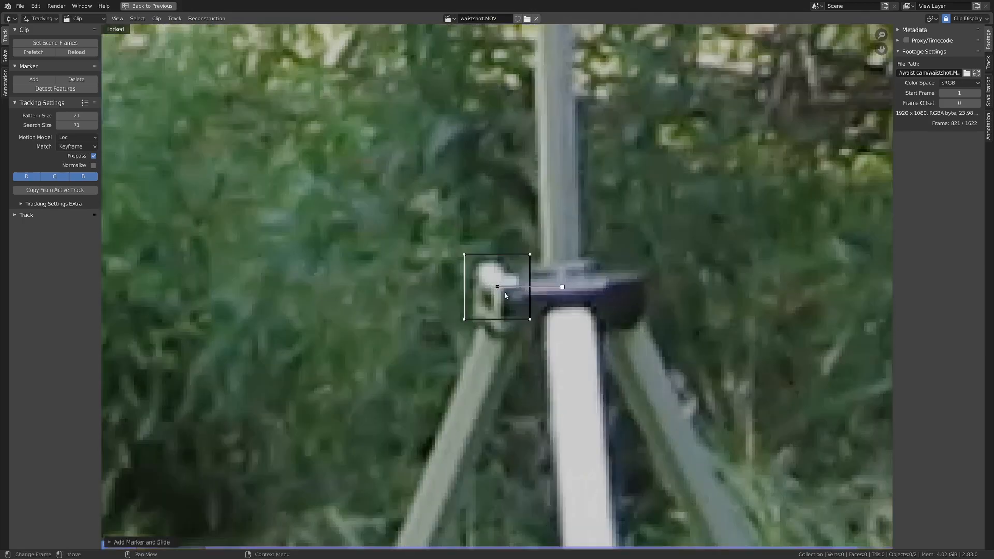
left_click_drag(506, 293, 500, 302)
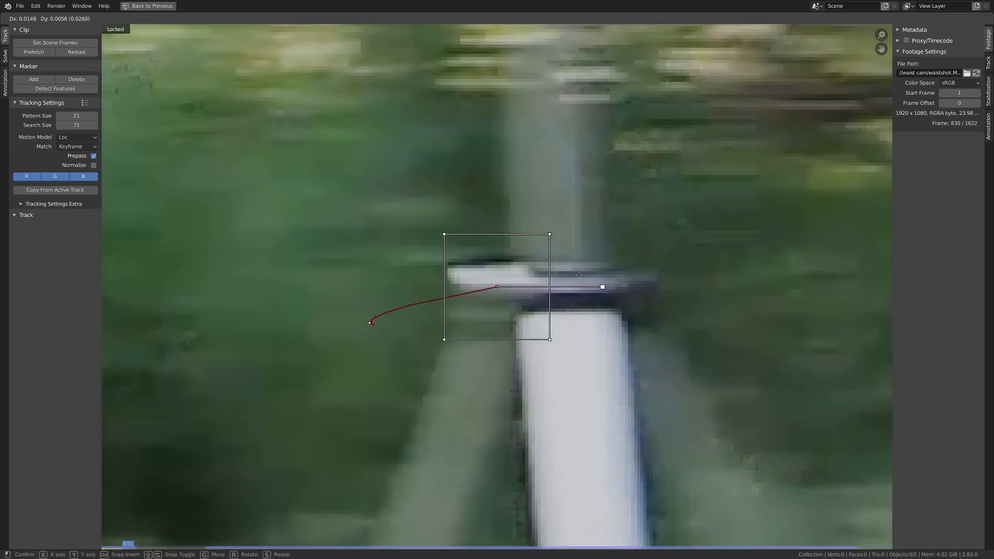
Step: Align the collar marker with the tripod's light knob at frames 844 and 843
key("g")
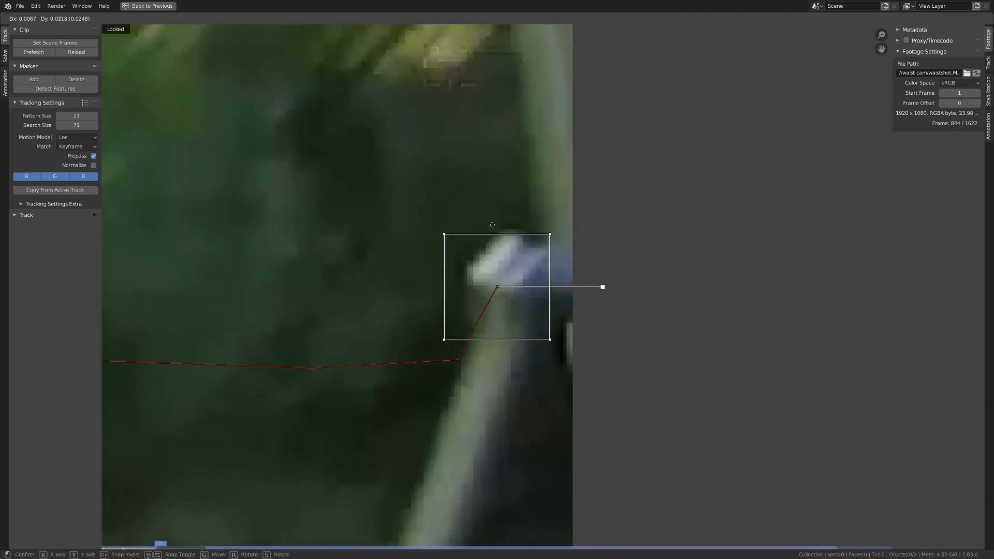
left_click(501, 208)
key("Left")
key("Right")
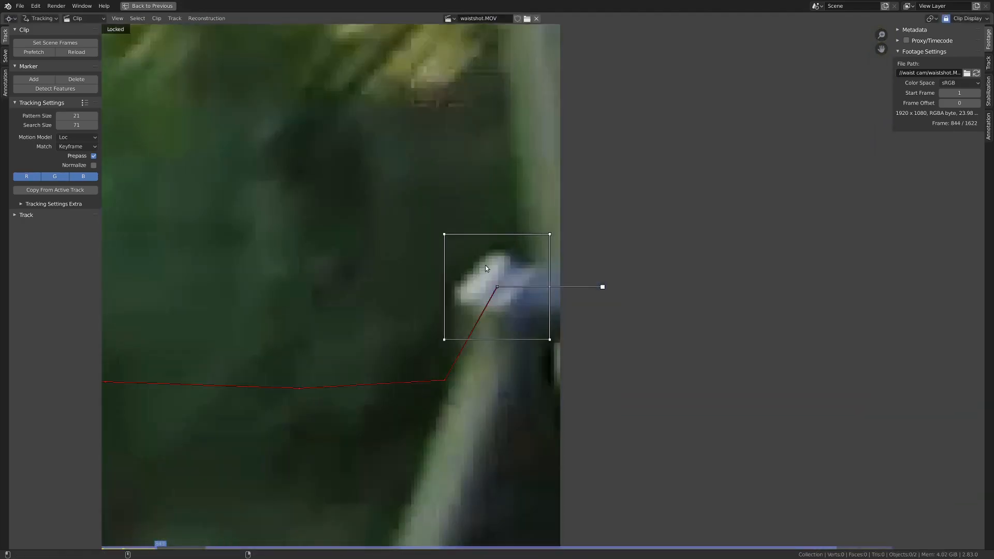
key("Left")
left_click_drag(497, 287, 444, 277)
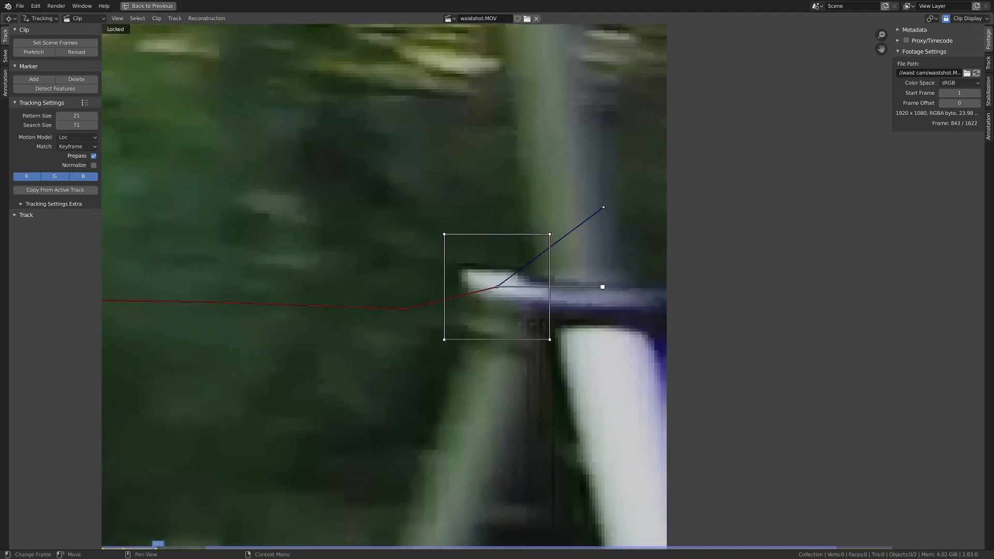
Step: Place the collar marker on the knob again at frame 844, close to the picture's edge
key("ctrl+t")
key("Right")
key("Left")
key("Left")
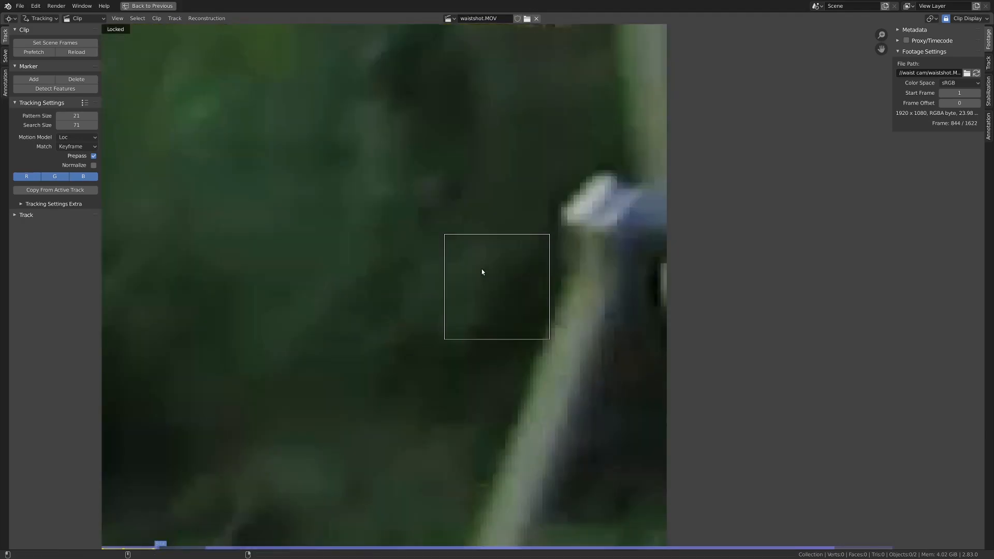
key("Right")
left_click_drag(481, 269, 584, 207)
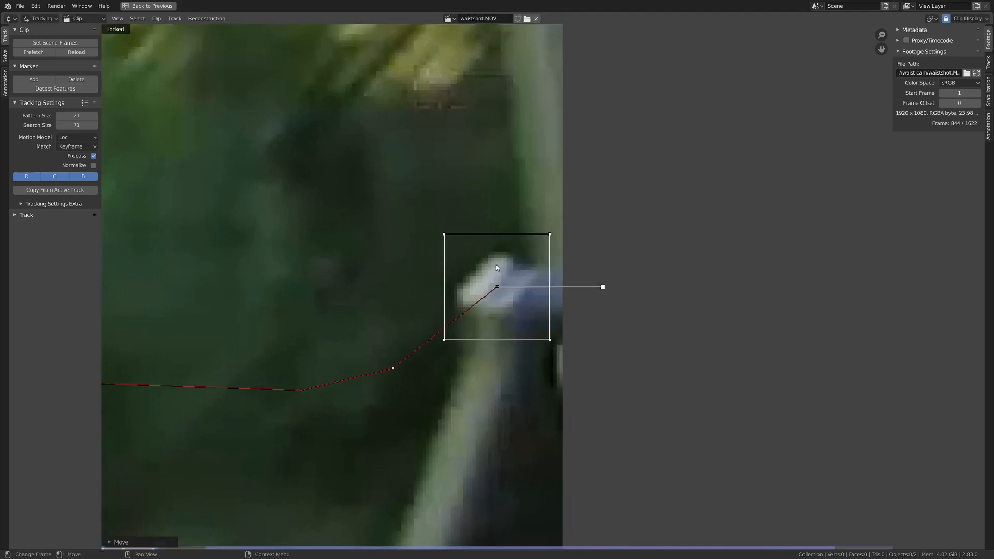
Step: Step back and forth between frames 834 and 844 to check how the collar marker follows the knob
scroll(470, 276, "down", 3)
key("Left")
key("Left")
key("Left")
key("Left")
key("Left")
key("Left")
key("Left")
key("Left")
key("Left")
key("Left")
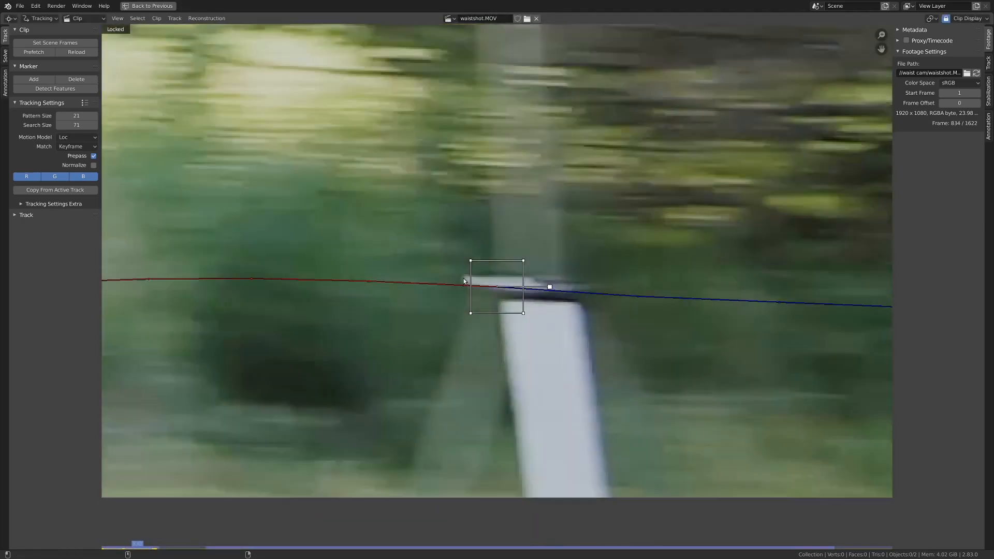
key("Right")
key("Right")
key("Right")
key("Right")
key("Right")
key("Right")
key("Right")
key("Right")
key("Right")
key("Right")
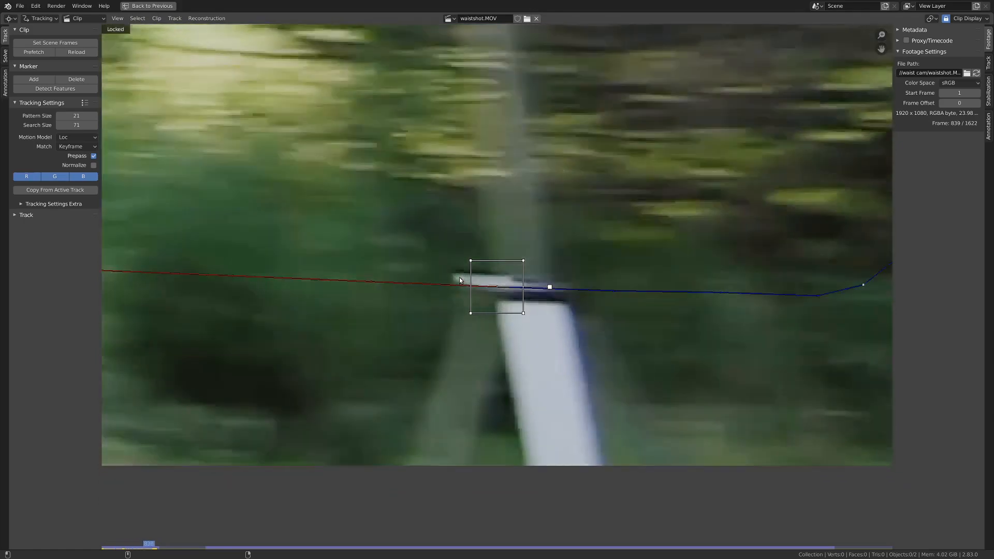
key("Right")
key("Right")
key("Left")
key("Left")
key("Right")
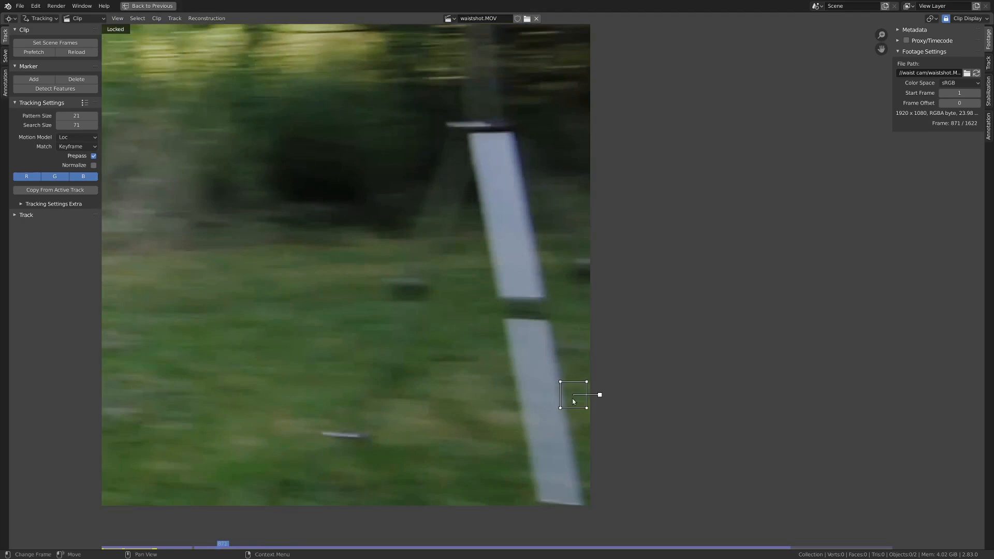
Step: Move the collar marker back onto the tripod's knob at frame 871, and advance to frame 926 where the tripod re-enters
left_click_drag(573, 397, 469, 232)
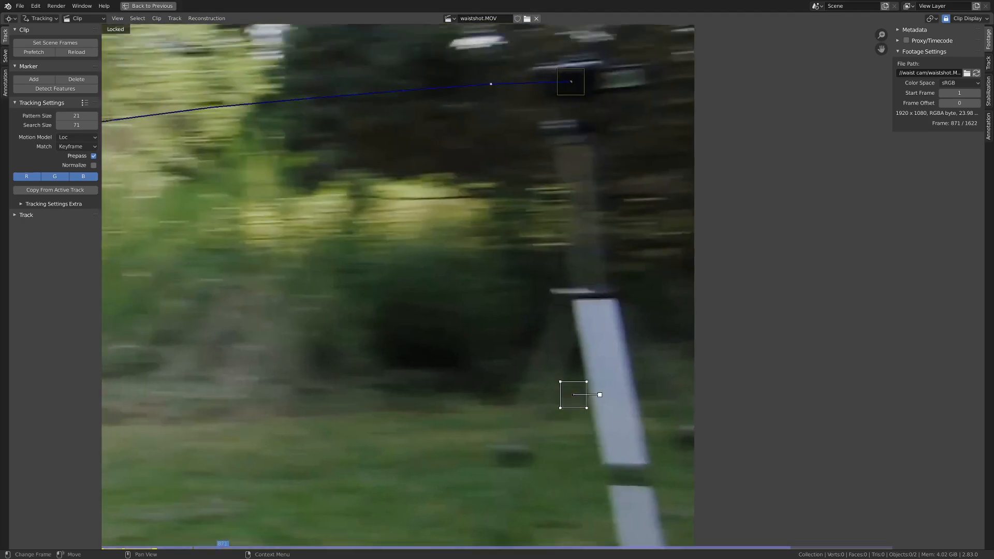
key("space")
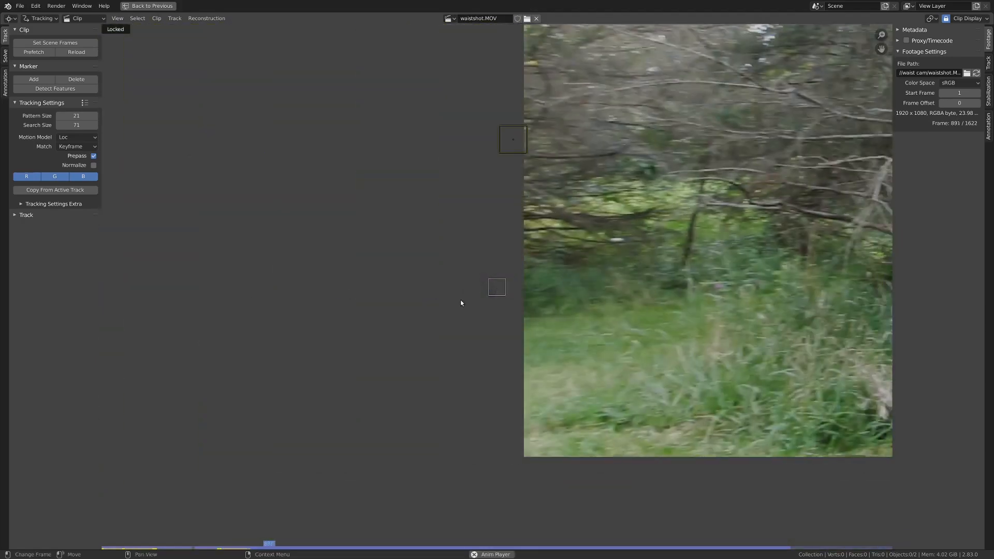
scroll(534, 304, "up", 5)
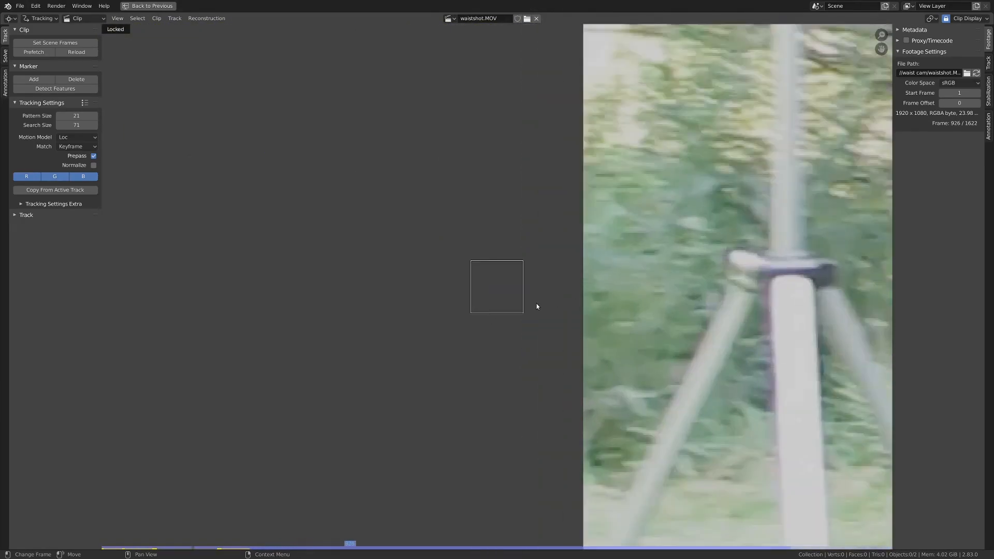
Step: Play back waistshot.MOV at several magnifications to check the lens and collar tracks together
scroll(560, 302, "down", 5)
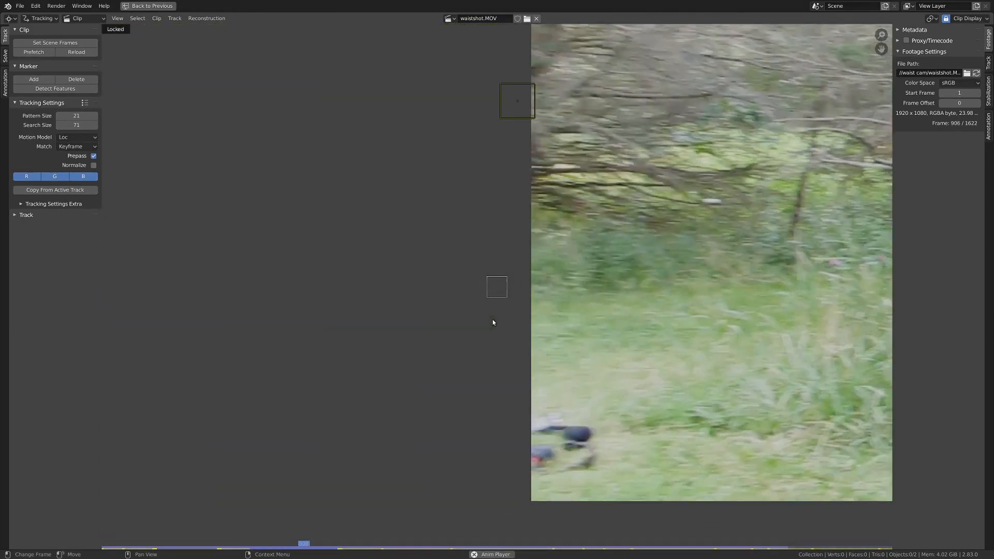
scroll(540, 319, "up", 2)
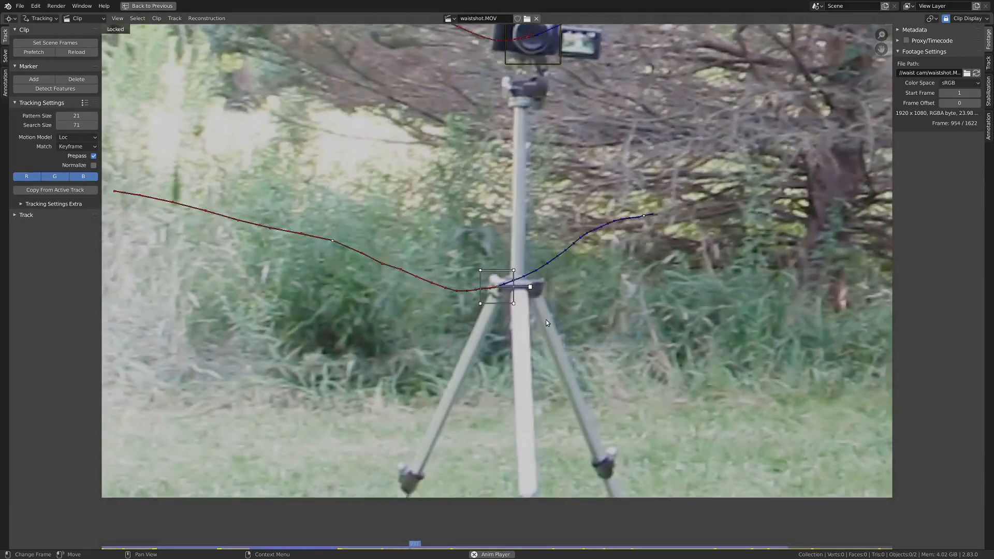
scroll(523, 319, "up", 1)
scroll(521, 320, "down", 3)
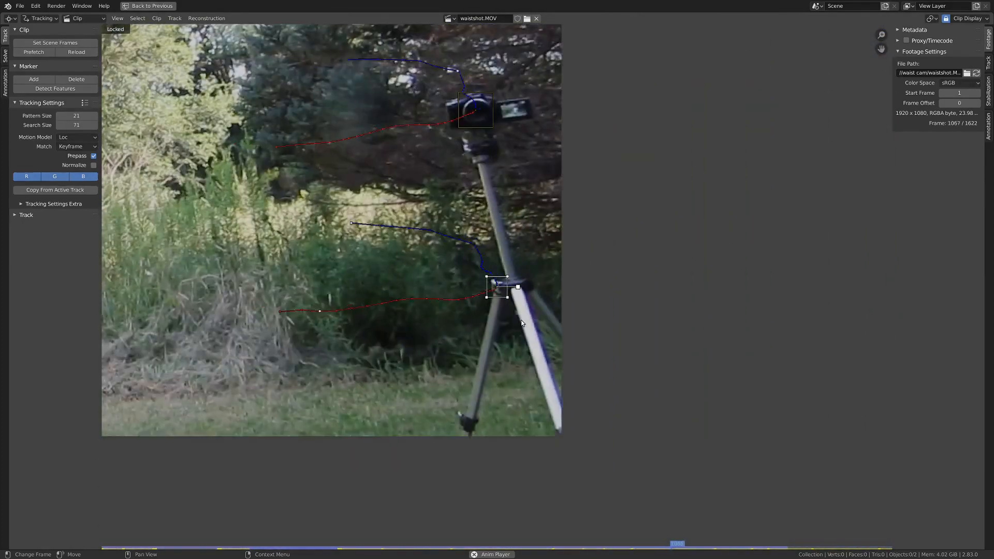
scroll(506, 284, "down", 3)
middle_click_drag(677, 411, 523, 355)
scroll(533, 338, "up", 2)
scroll(621, 334, "up", 4)
scroll(559, 350, "down", 4)
scroll(549, 356, "down", 5)
key("space")
scroll(502, 340, "up", 2)
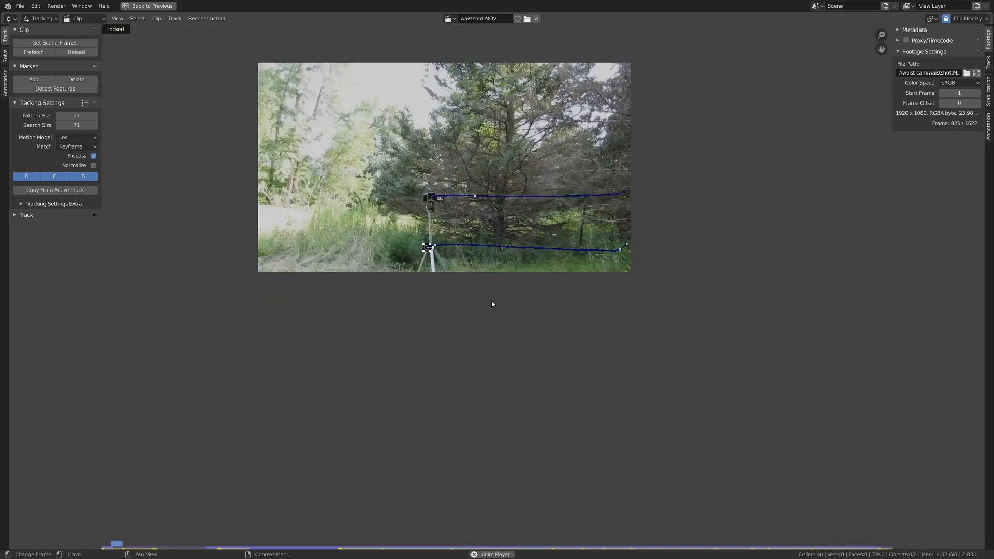
Step: Add a marker under the playhouse's gable peak at frame 845, correct it over the next two frames, and track it forward
scroll(479, 280, "up", 6)
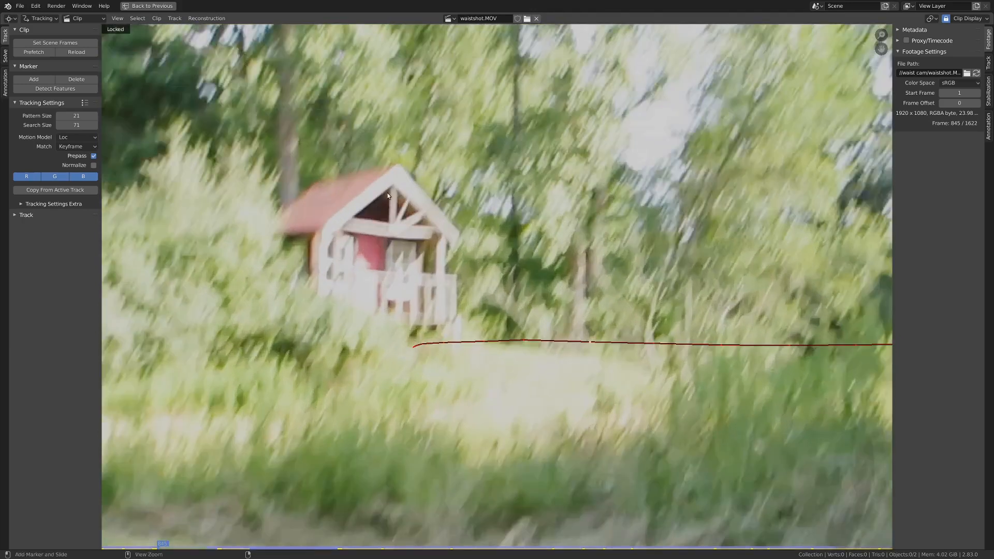
left_click(388, 192, "ctrl")
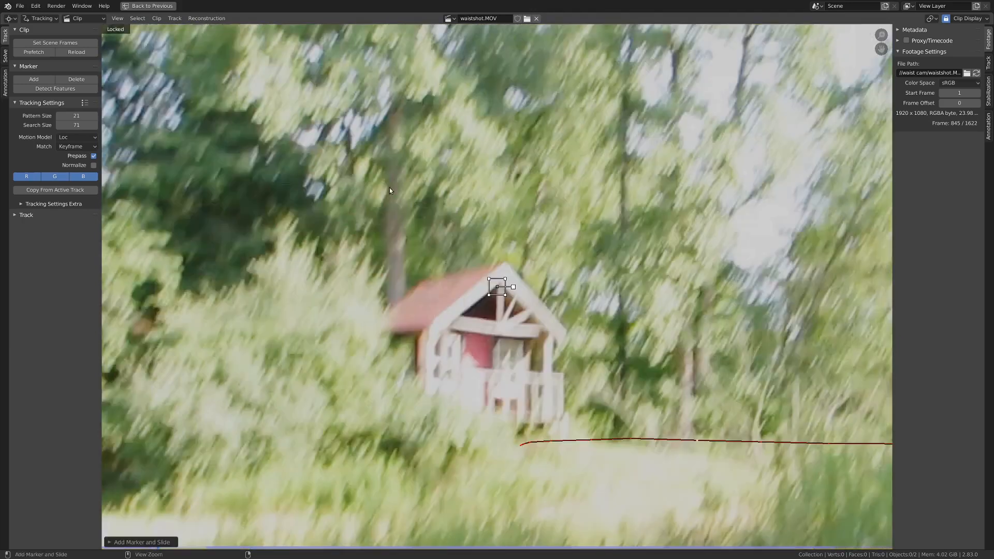
scroll(561, 319, "up", 5)
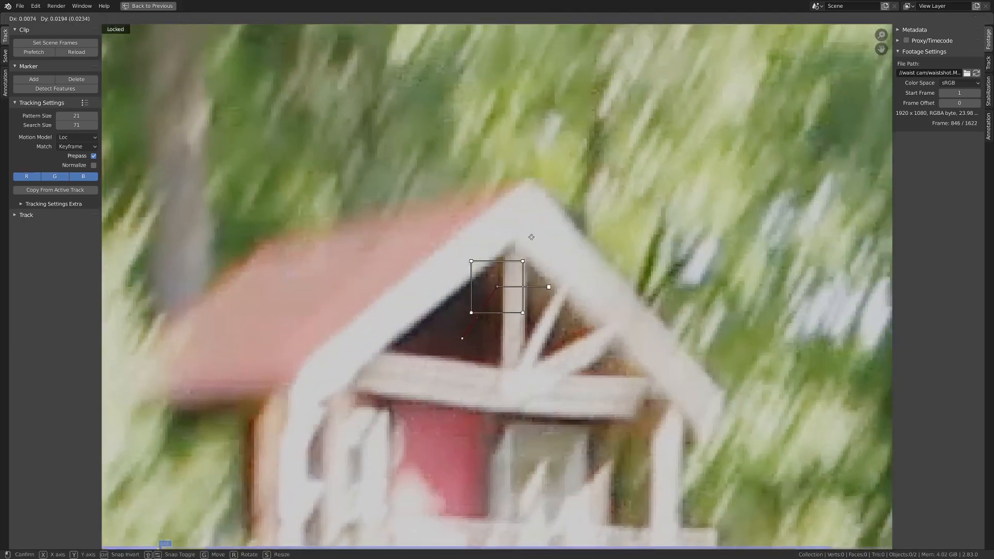
key("g")
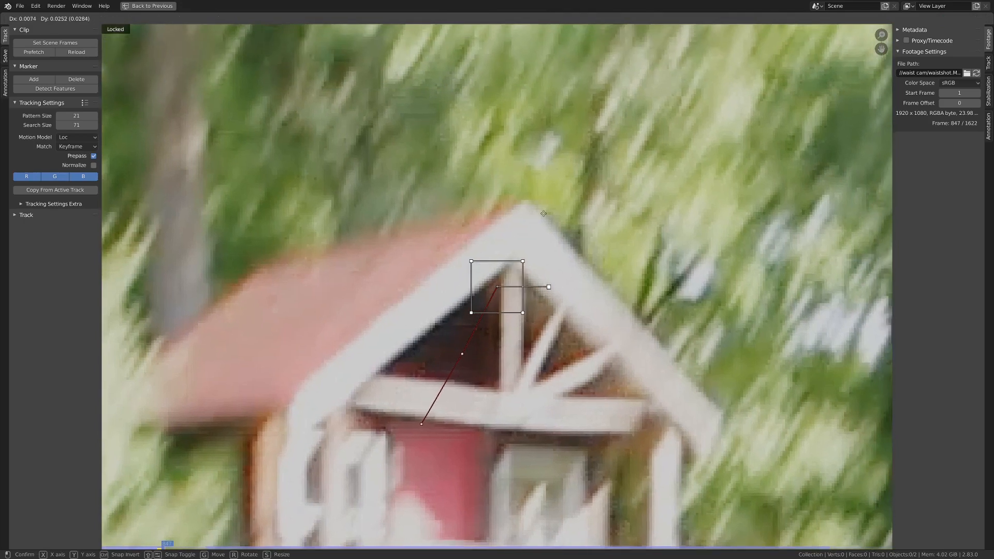
left_click(533, 226)
key("ctrl+t")
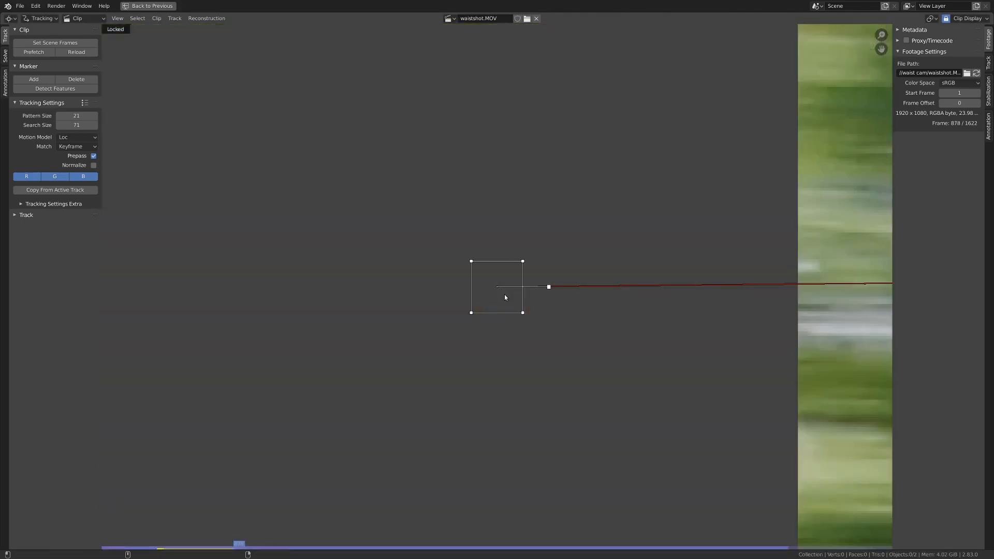
Step: Step back from frame 878 to frame 845 to check how the playhouse marker follows the gable
scroll(504, 294, "down", 1, "alt")
scroll(504, 294, "up", 7, "alt")
scroll(506, 297, "up", 19, "alt")
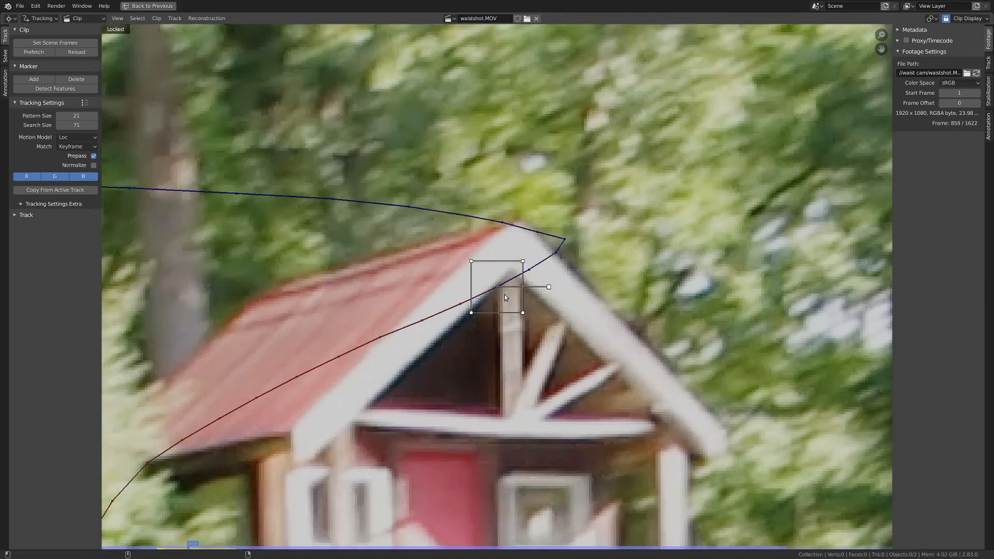
scroll(505, 297, "up", 7, "alt")
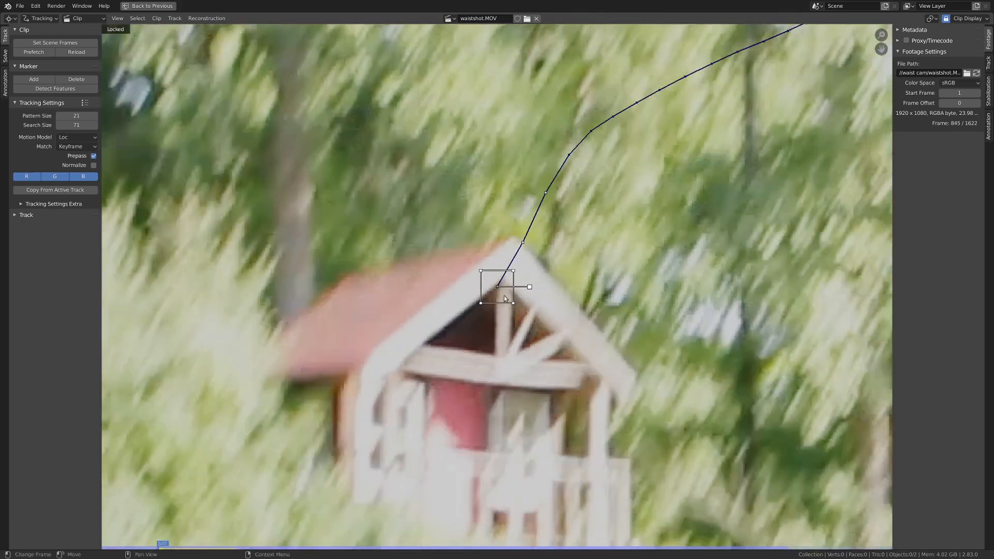
Step: Reposition the gable marker where the playhouse re-enters, move it onto the gable again at frame 1039, and track it forward
key("g")
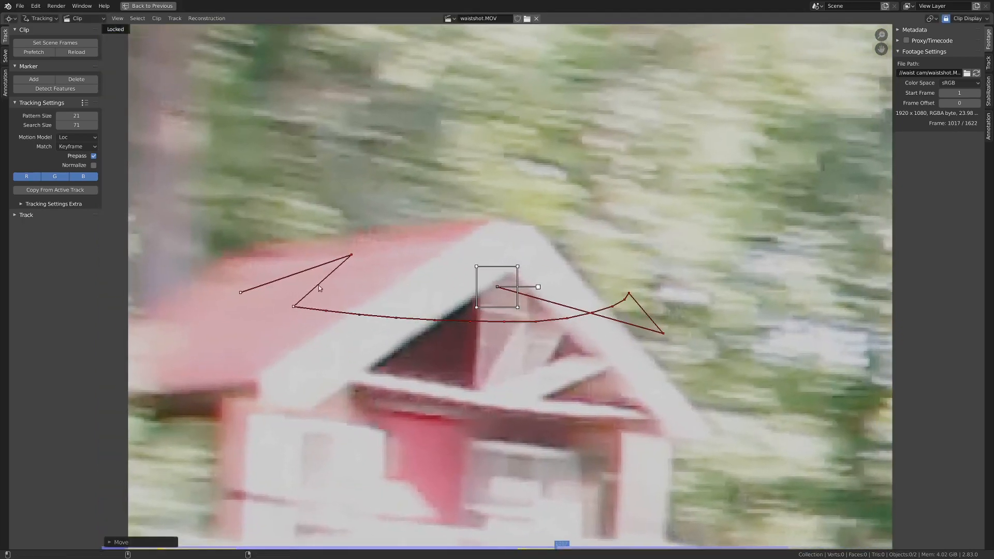
scroll(318, 285, "down", 4, "alt")
scroll(414, 306, "down", 3)
scroll(490, 339, "down", 18, "alt")
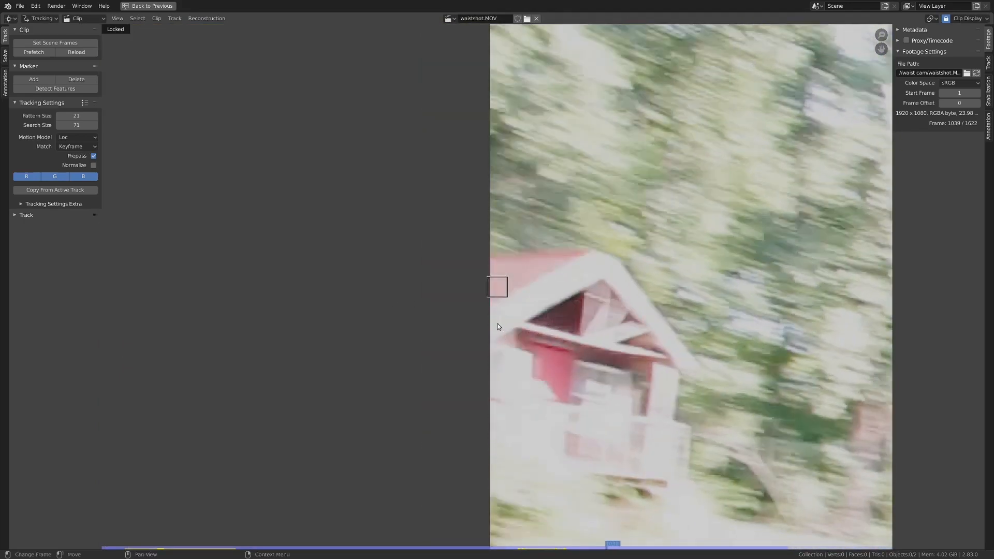
scroll(472, 281, "up", 4)
key("g")
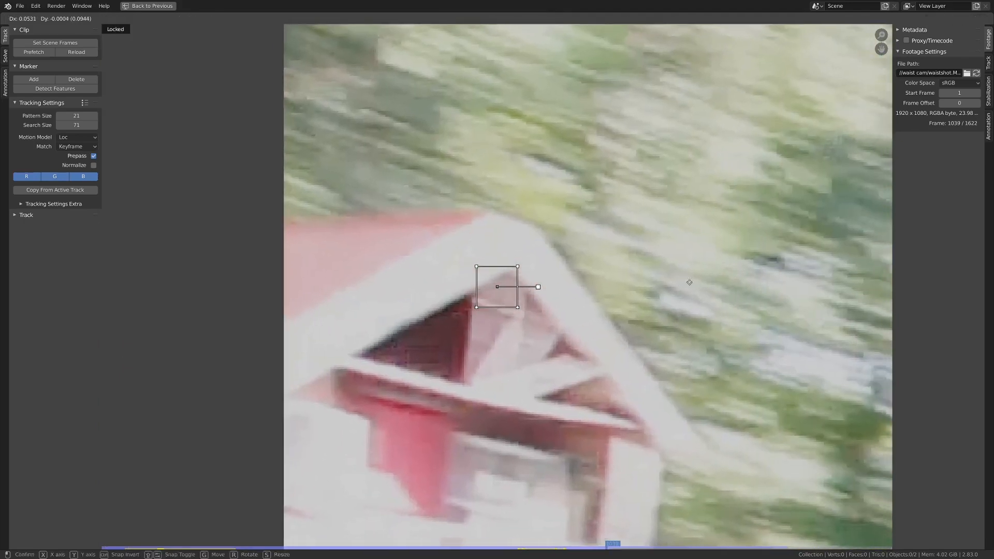
key("ctrl+t")
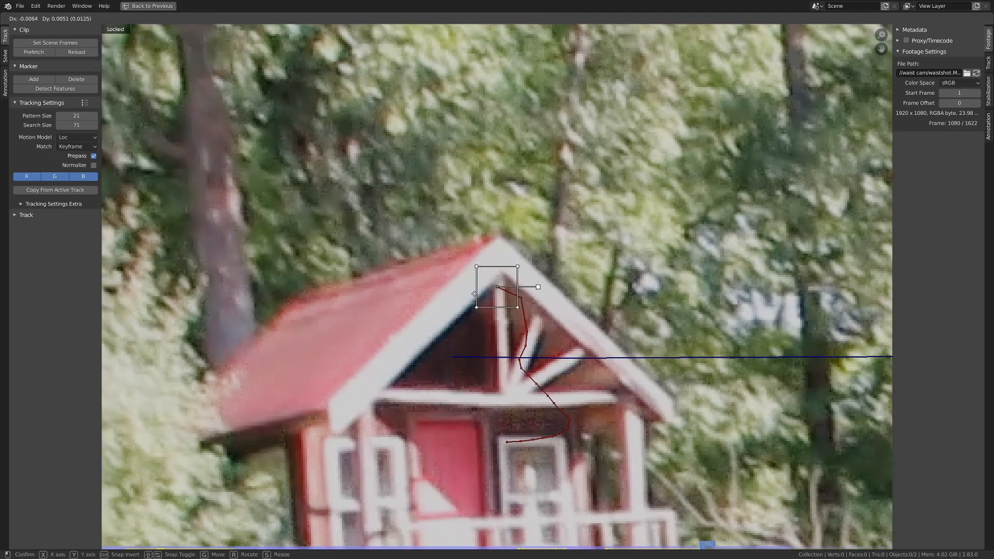
Step: Place the tripod leg marker on the leg's dark joint at frame 1052, and step back to frame 1041
scroll(492, 297, "up", 20, "alt")
key("g")
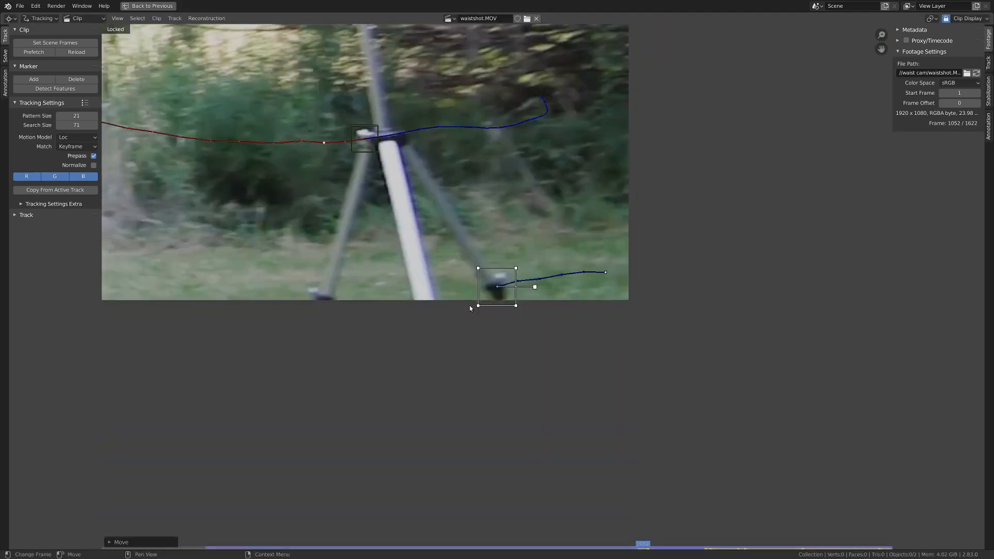
scroll(494, 309, "up", 2, "alt")
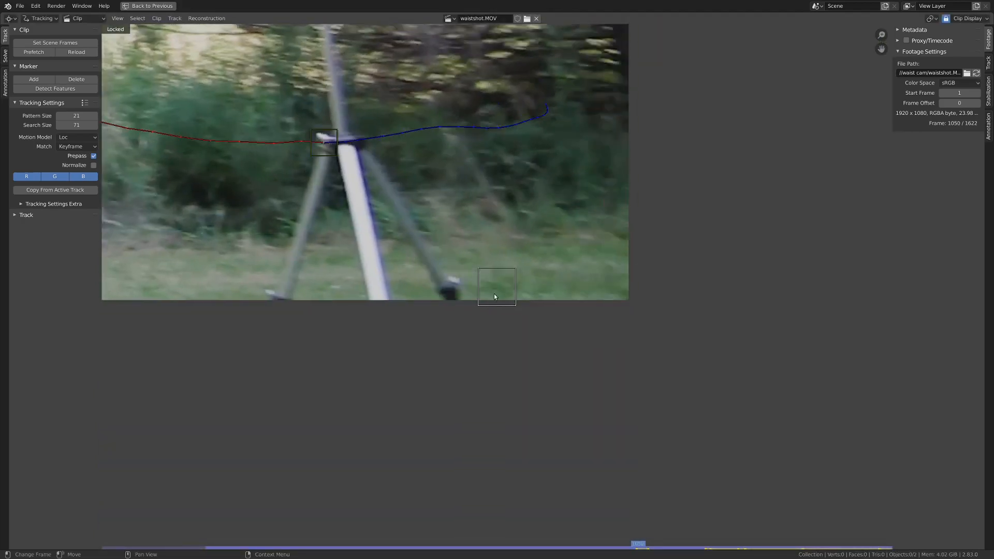
scroll(494, 294, "down", 1)
scroll(494, 294, "down", 1, "alt")
scroll(494, 294, "up", 10, "alt")
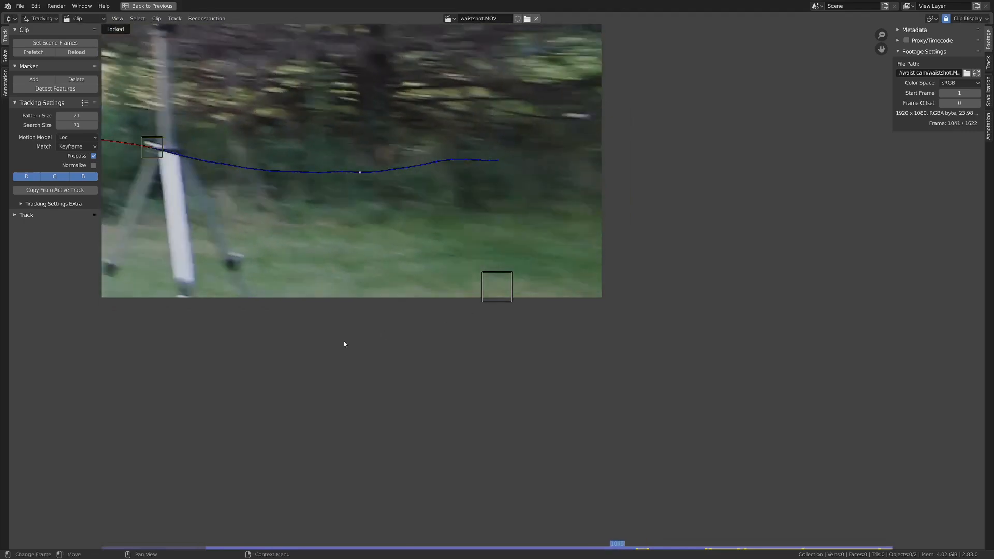
Step: Move the leg marker onto the tripod leg's clamp at frame 1034 and track it backward
left_click(294, 279)
scroll(386, 284, "up", 4)
key("ctrl+shift+t")
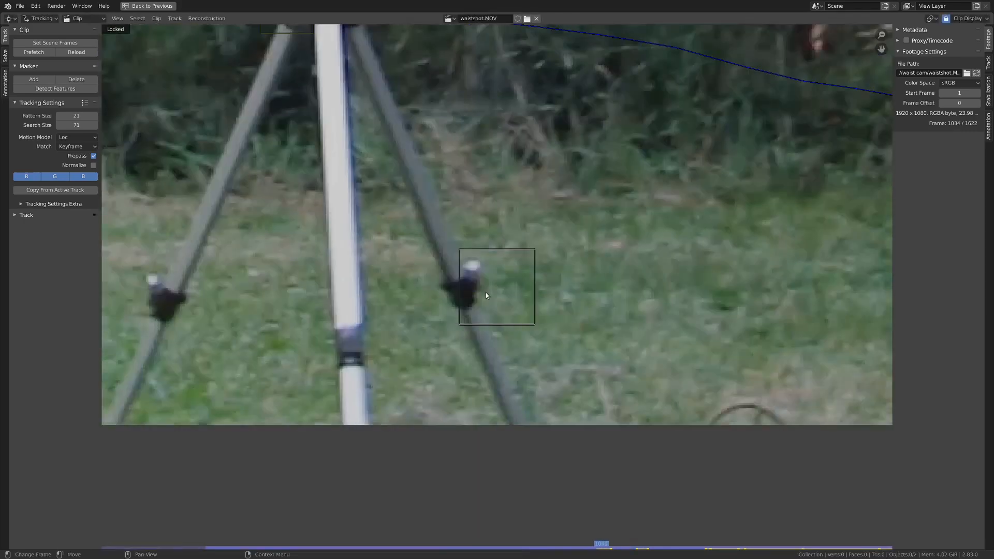
key("g")
left_click(500, 295)
key("ctrl+shift+t")
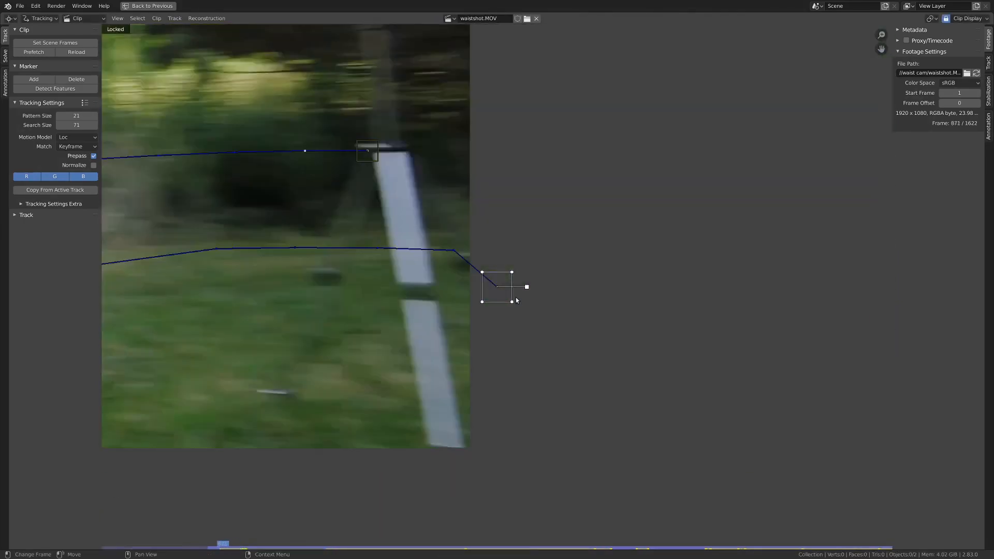
Step: Correct the leg marker's position between frames 871 and 875 where it leaves the clamp, and track it forward
key("Right")
left_click(491, 293)
key("Right")
key("g")
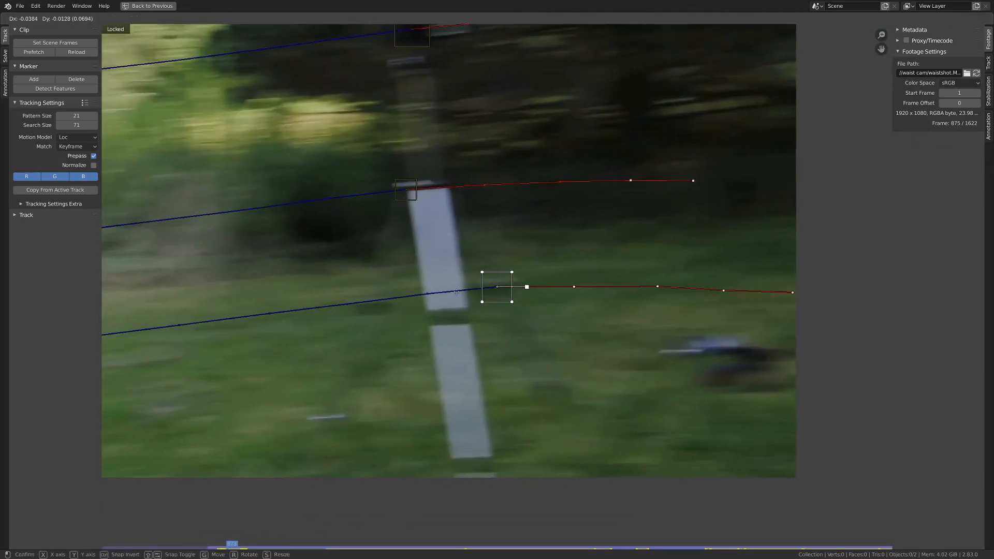
left_click(512, 285)
key("ctrl+t")
scroll(514, 284, "down", 6)
Step: Go to the frames around 845 and reposition the marker on the dark patch at the lawn's edge
mouse_move(207, 541)
left_mouse_down()
mouse_move(149, 538)
mouse_move(203, 544)
mouse_move(161, 544)
left_mouse_up()
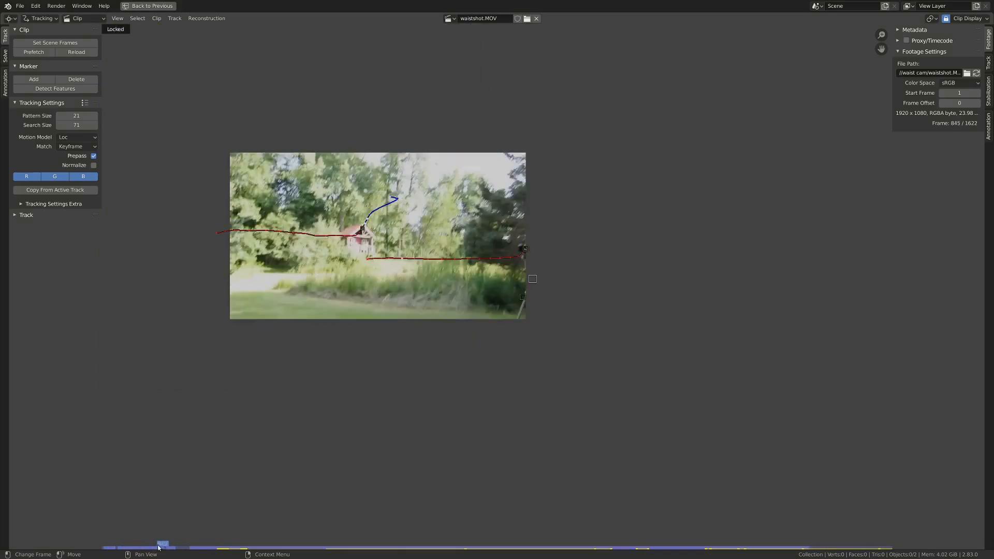
scroll(564, 263, "up", 7)
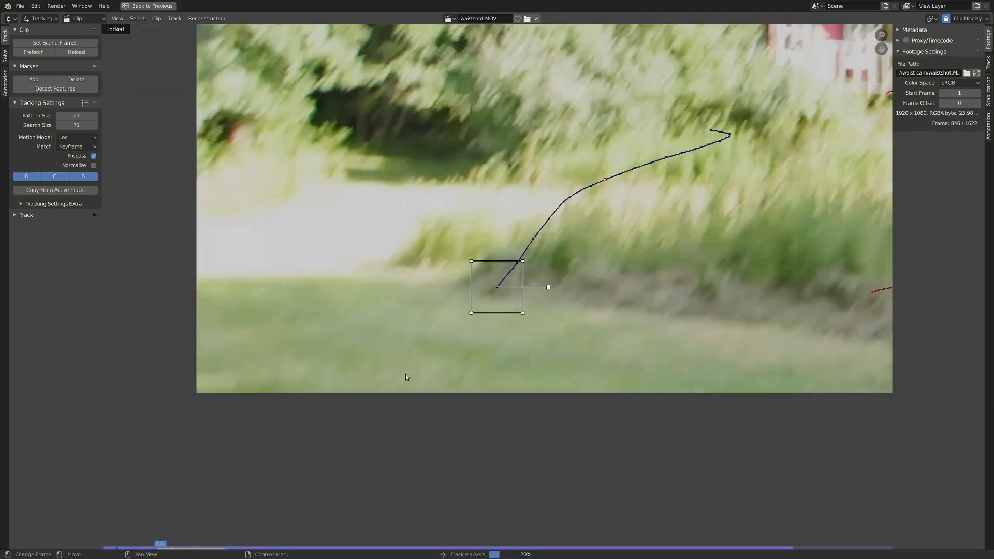
key("Right")
key("Right")
key("Right")
key("g")
left_click(437, 299)
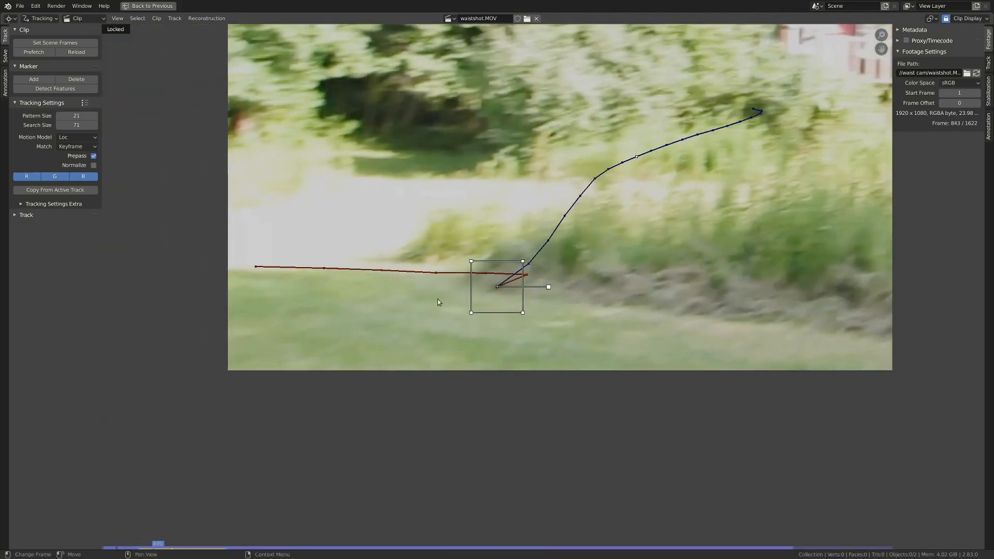
Step: Track the lawn-edge marker backward with position corrections, and clear its path before the current frame
key("ctrl+shift+t")
key("ctrl+shift+t")
key("Right")
key("Right")
key("Right")
key("g")
left_click(471, 284)
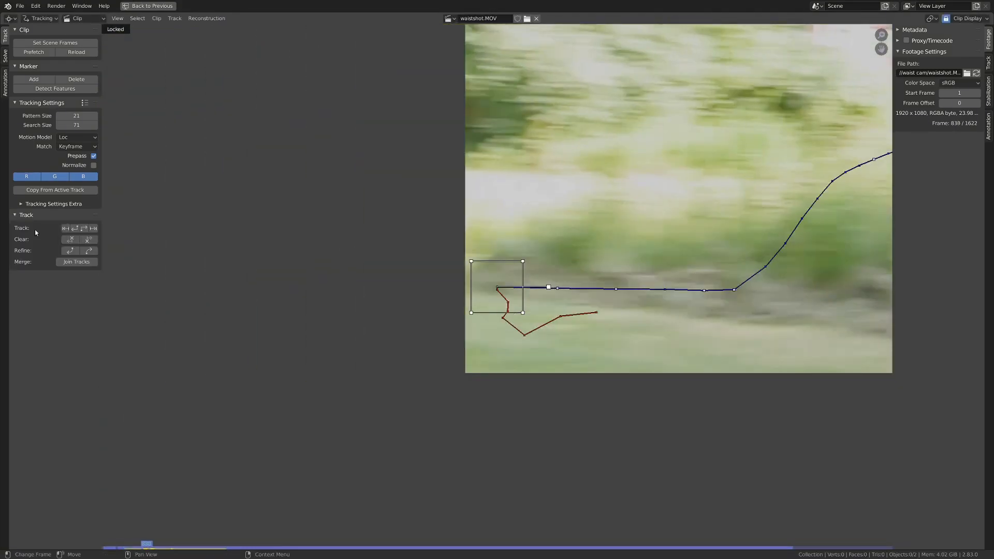
left_click(71, 239)
Step: Play ahead to the tree trunk, add a marker on it, and track it forward and backward
scroll(530, 311, "down", 6)
key("space")
key("space")
scroll(523, 294, "up", 7)
left_click(506, 286, "ctrl")
key("ctrl+t")
key("ctrl+shift+t")
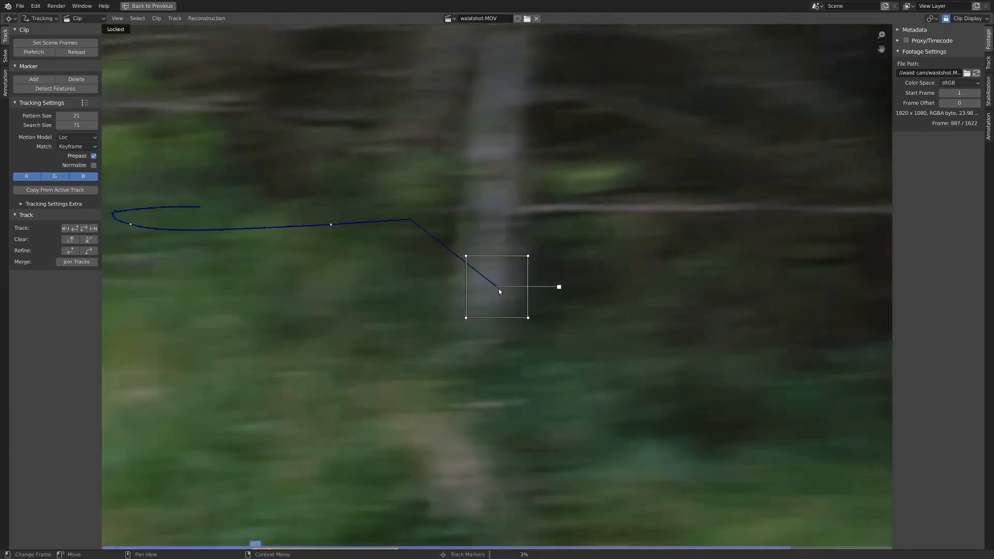
Step: Correct the trunk marker at frame 887, continue tracking it backward, and adjust its position again
key("g")
left_click(521, 264)
key("ctrl+shift+t")
key("g")
left_click(518, 274)
Step: Play ahead to the trunk's next appearance and move its marker back onto the trunk at frames 1104 and 1103
scroll(498, 299, "down", 4)
key("space")
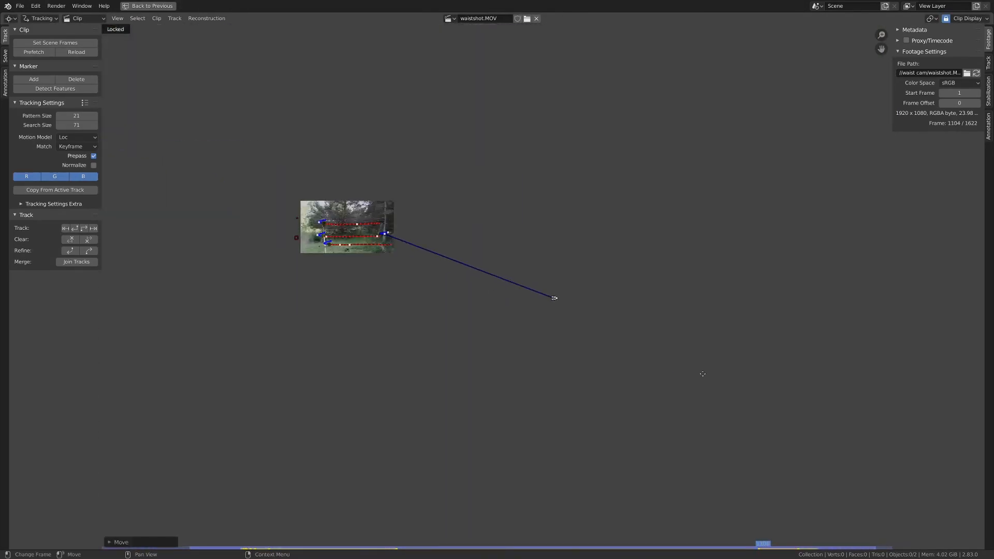
key("g")
left_click(542, 310)
scroll(542, 311, "up", 10)
key("Left")
scroll(591, 335, "down", 7)
key("g")
left_click(518, 305)
scroll(518, 305, "up", 7)
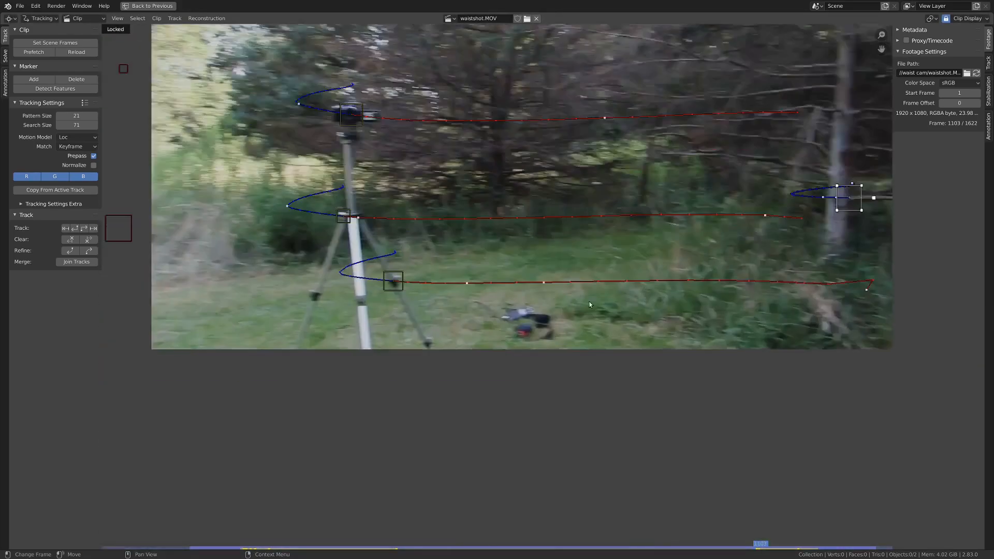
Step: Add a marker on the dark object lying on the grass at frame 1103, track it backward, and correct its position
left_click(524, 331, "ctrl")
scroll(502, 290, "up", 6)
key("g")
left_click(501, 290)
key("ctrl+shift+t")
key("g")
left_click(517, 291)
scroll(517, 291, "down", 7)
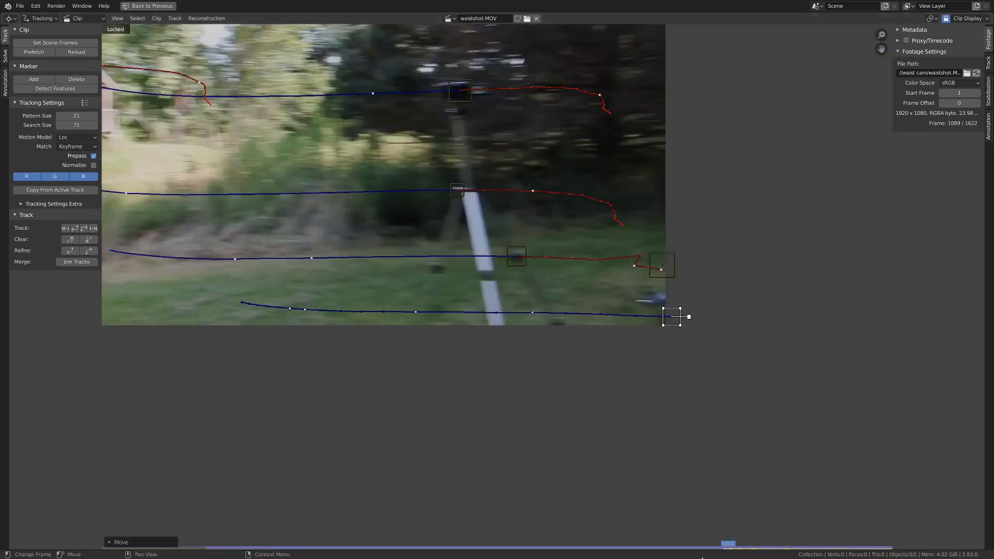
Step: Scrub back to the earlier pass and reposition the grass object's marker there
left_click_drag(702, 558, 292, 547)
scroll(798, 279, "down", 3)
key("g")
left_click(554, 264)
scroll(548, 293, "up", 7)
scroll(549, 293, "down", 10)
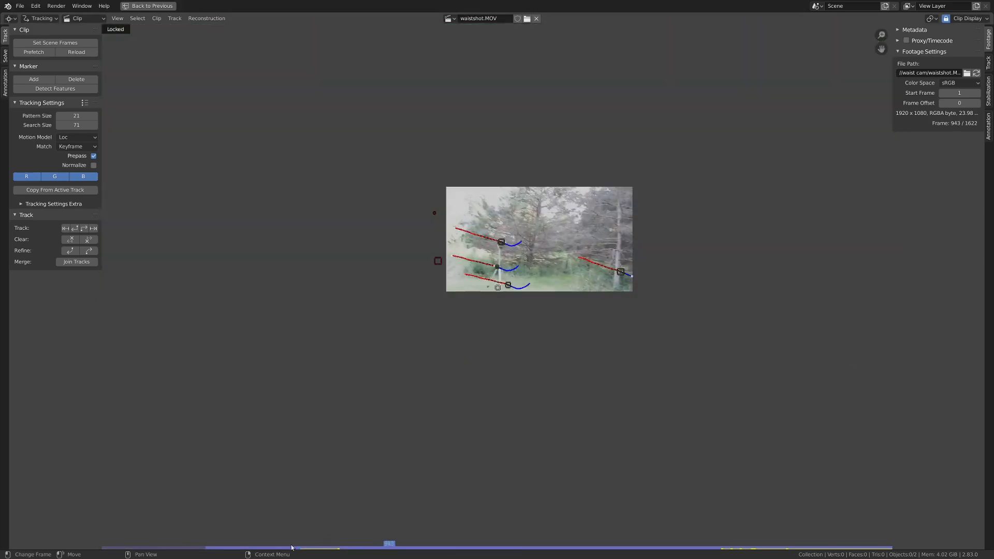
Step: Return to the frames around 845, add a marker on a pale spot in the foliage, and track it forward with a correction
left_click_drag(157, 543, 165, 546)
scroll(514, 328, "up", 6)
left_click(311, 155, "ctrl")
scroll(498, 288, "up", 6)
key("ctrl+t")
key("g")
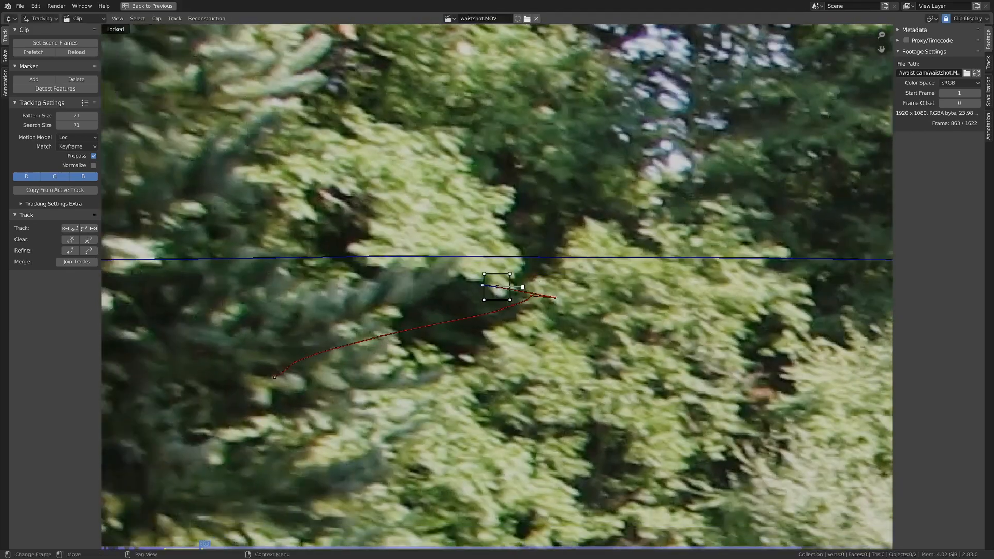
Step: Track the foliage marker forward again from a nearby frame, and clear its path after the current frame
scroll(505, 293, "down", 4)
mouse_move(237, 549)
left_mouse_down()
mouse_move(173, 549)
mouse_move(339, 548)
mouse_move(157, 547)
mouse_move(227, 548)
left_mouse_up()
scroll(499, 289, "up", 4)
key("ctrl+t")
left_click(91, 242)
Step: Unlock the view near the start of the range, add another background marker, relock to it, and track it both ways
scroll(497, 287, "down", 8)
left_click(110, 542)
scroll(635, 382, "down", 1)
key("l")
scroll(709, 463, "up", 5)
left_click(481, 175, "ctrl")
key("l")
key("ctrl+t")
key("ctrl+shift+t")
scroll(482, 306, "up", 3)
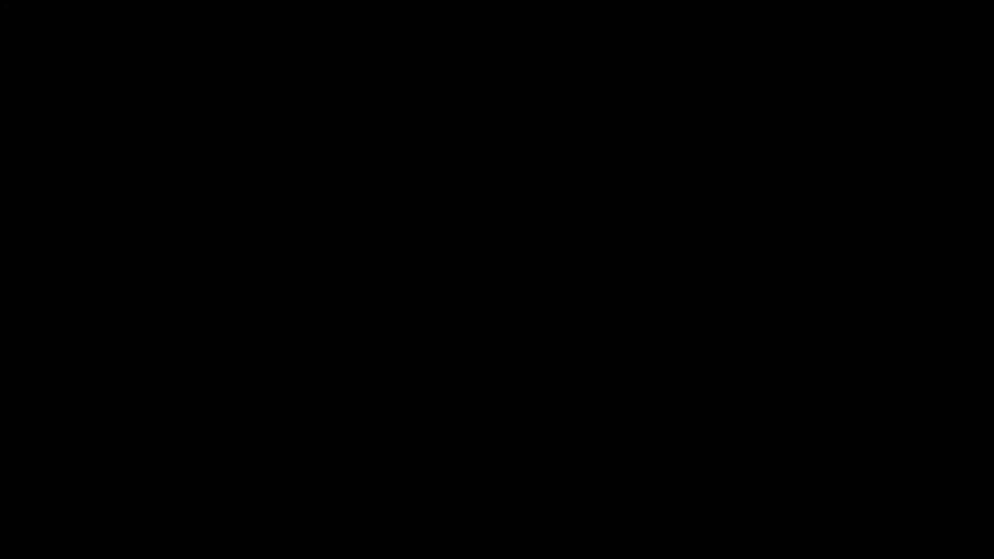
Step: Play back waistshot.MOV with Lock to Selection turned off to check all the tracks together
key("space")
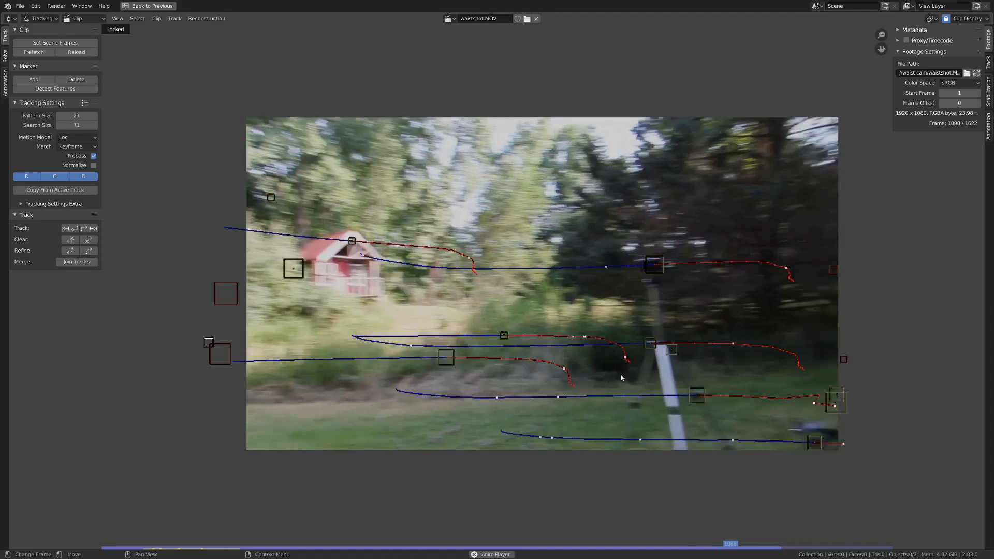
scroll(634, 397, "down", 2)
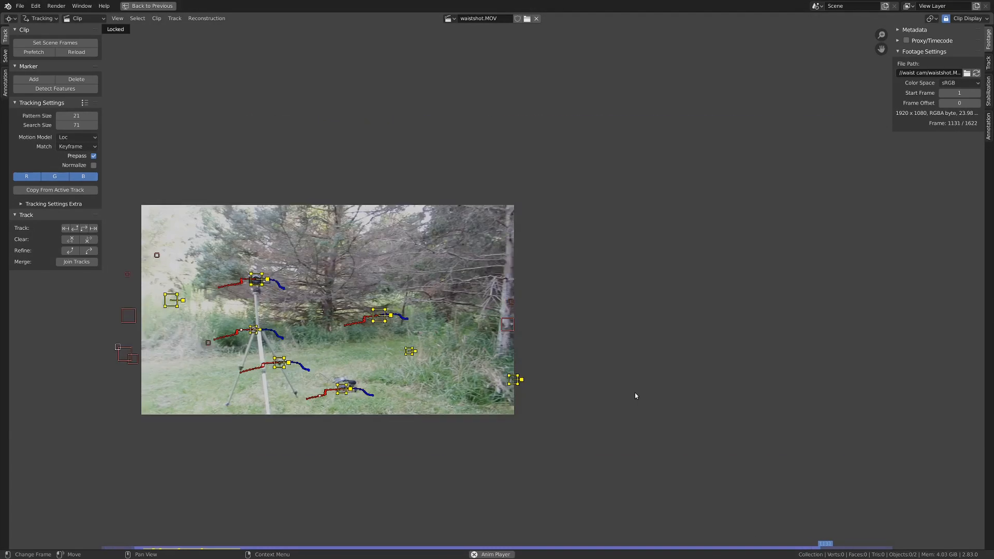
key("l")
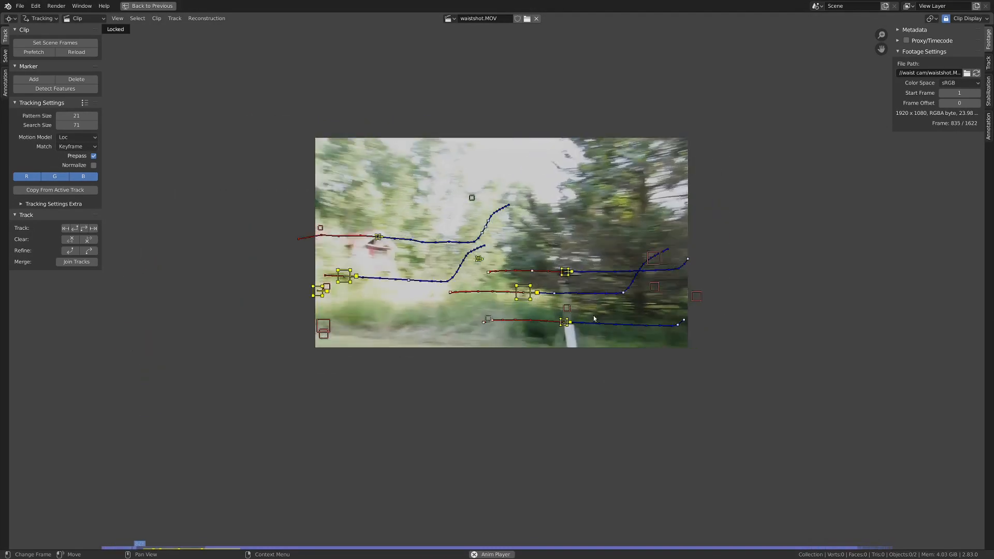
scroll(618, 273, "up", 1)
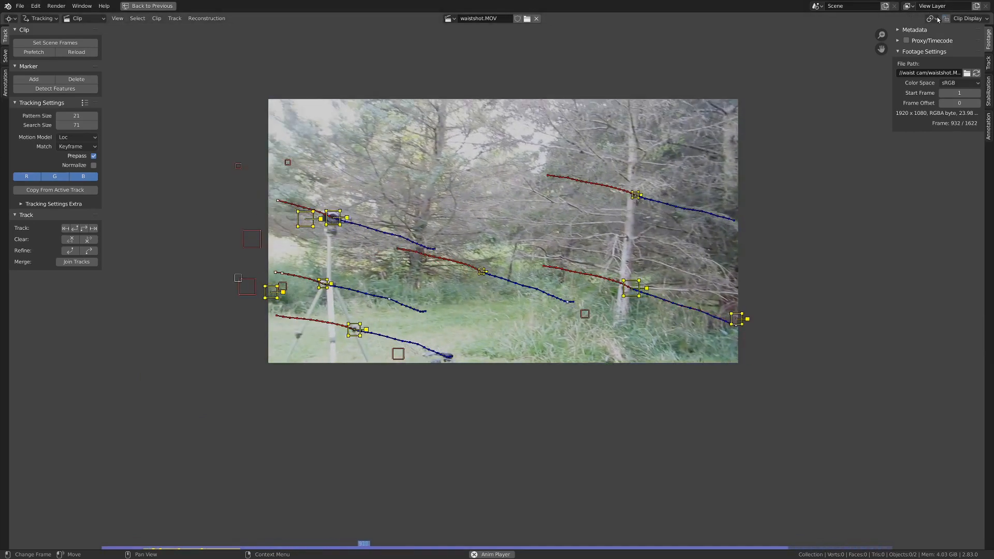
Step: Mute the waistshot.MOV footage to inspect the track paths on black during playback, and show the footage again
left_click(965, 18)
left_click(980, 47)
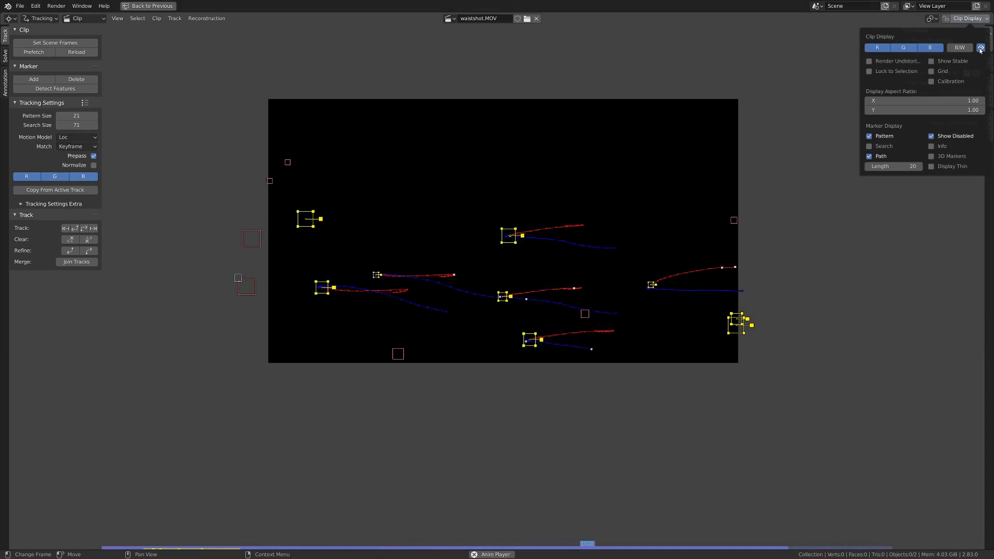
key("n")
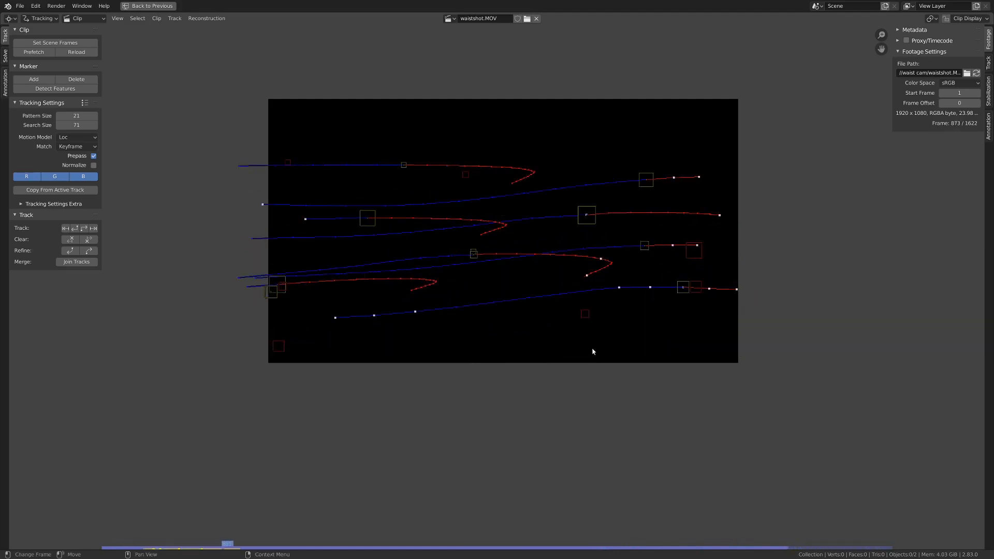
left_click(986, 19)
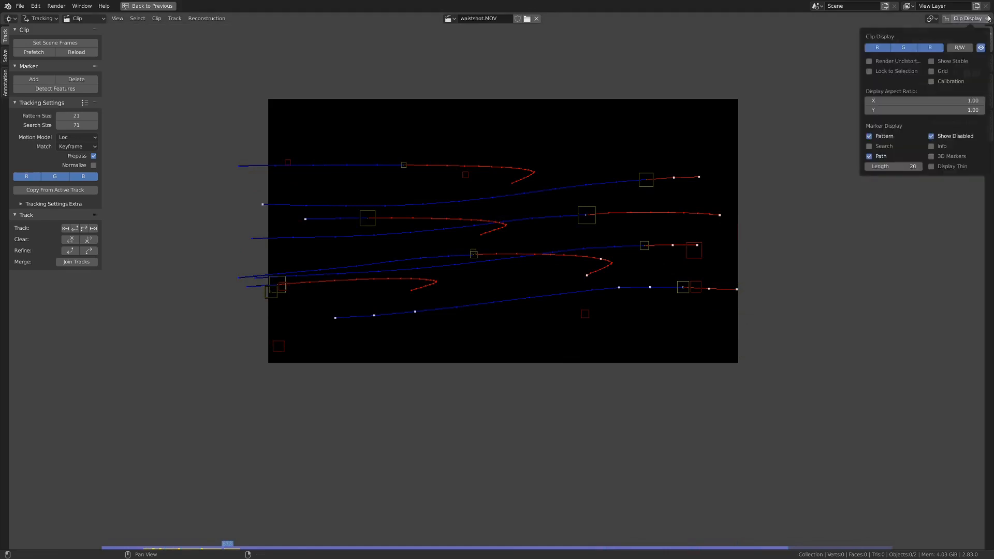
left_click(981, 48)
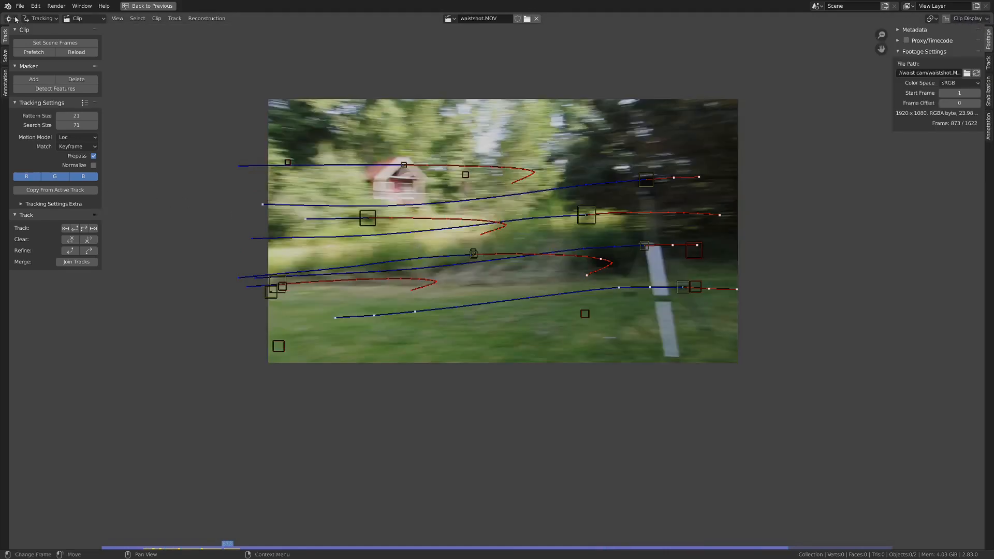
Step: Solve the camera motion of waistshot.MOV with the Tripod option enabled
left_click(5, 53)
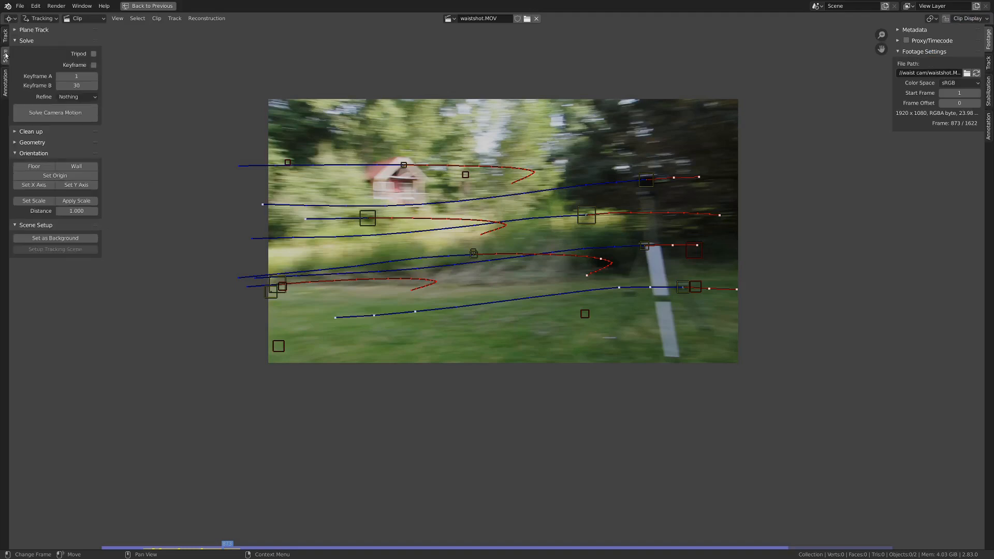
left_click(94, 54)
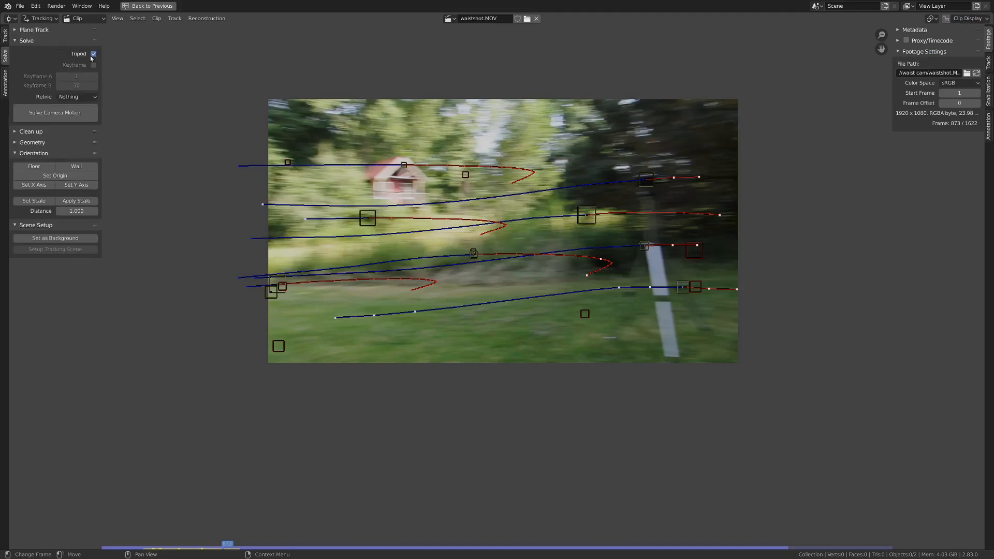
left_click(54, 113)
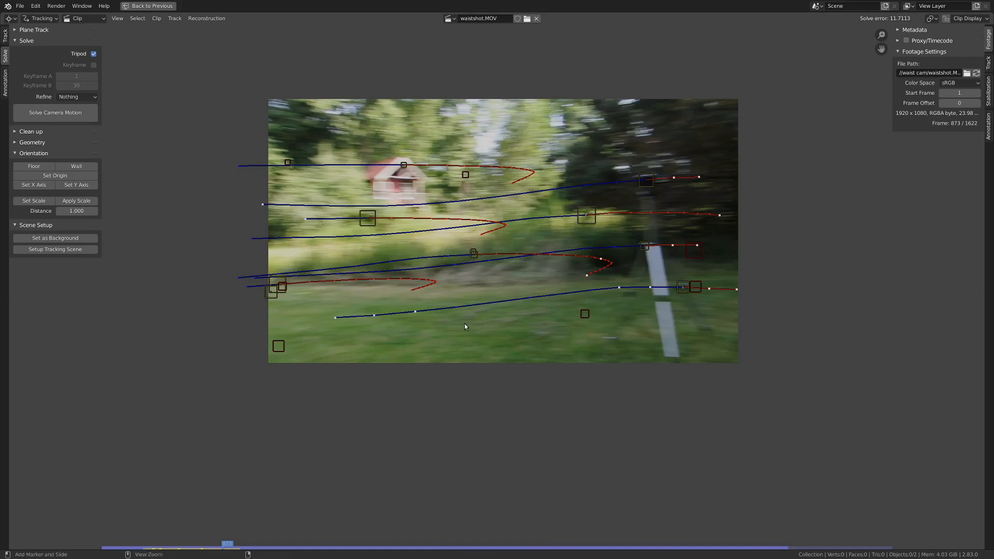
Step: Return to the full layout, show the 3D scene from the front, and enlarge the 3D viewport
key("ctrl+space")
middle_click_drag(455, 146, 517, 149)
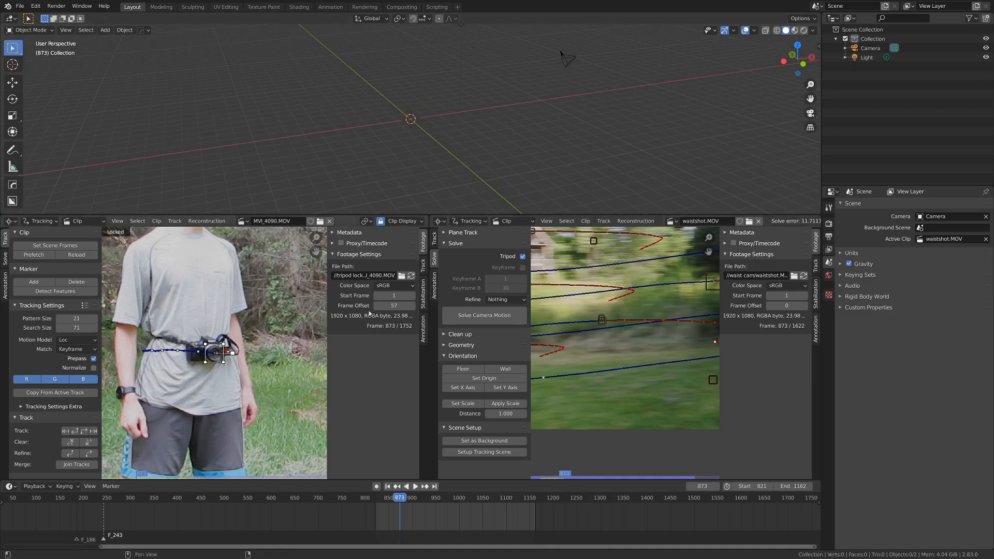
key("KP_1")
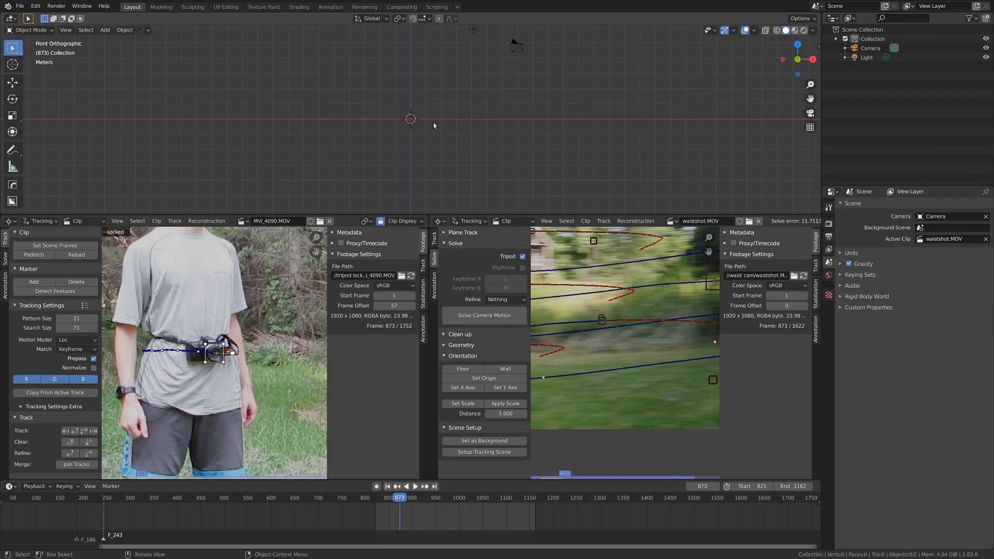
left_click_drag(432, 217, 434, 278)
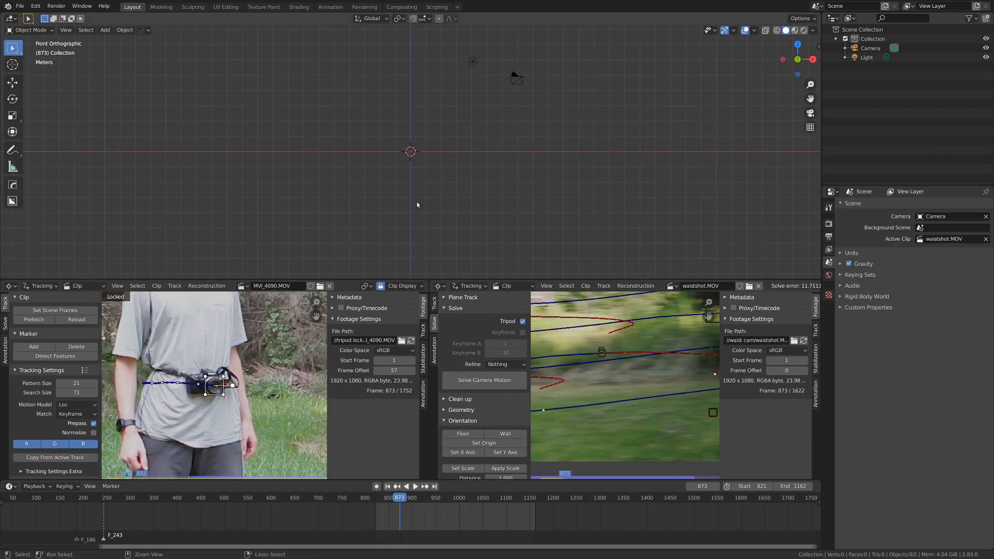
Step: Raise the scene camera to a height of about 1.117 m and move it forward along its local Z to about Y -18.355 m
key("KP_0")
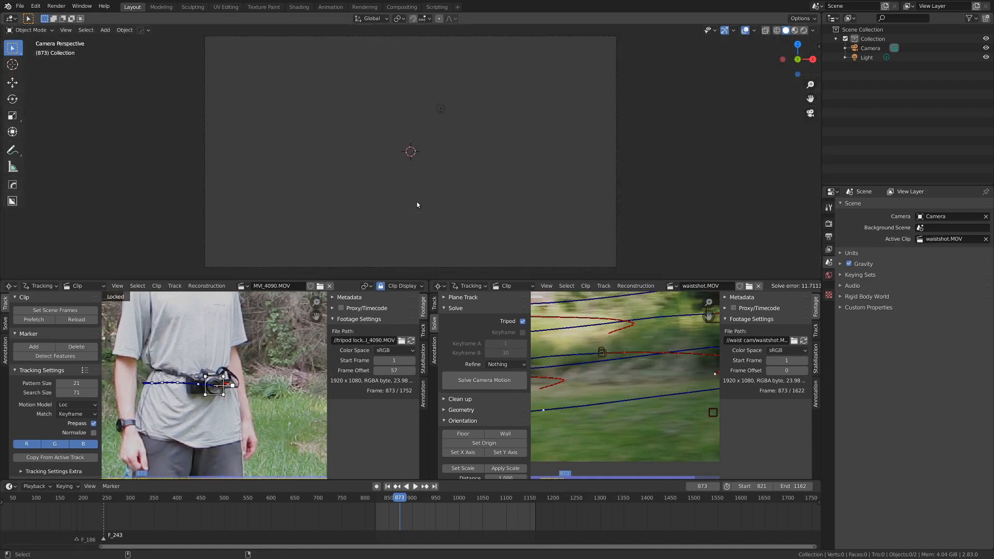
left_click(615, 243)
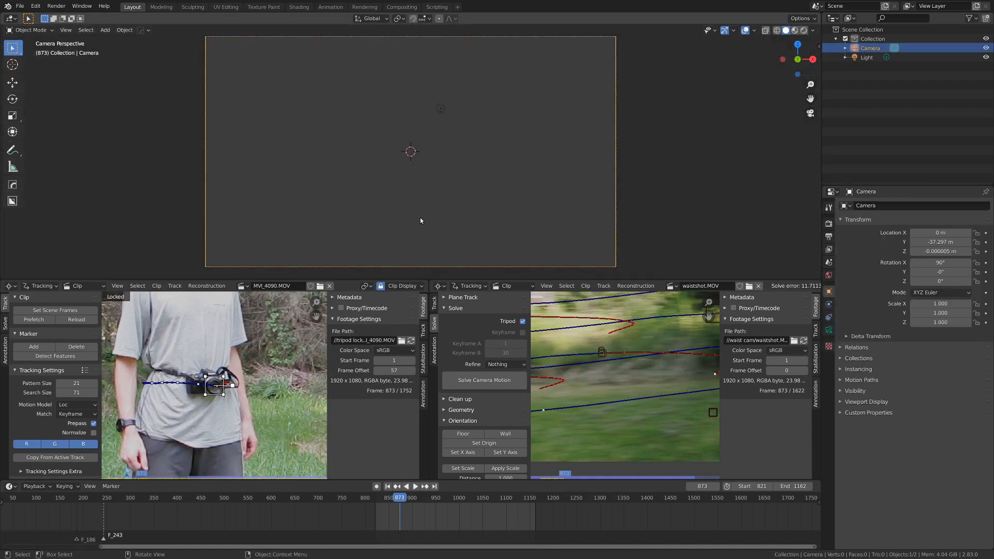
key("g")
key("z")
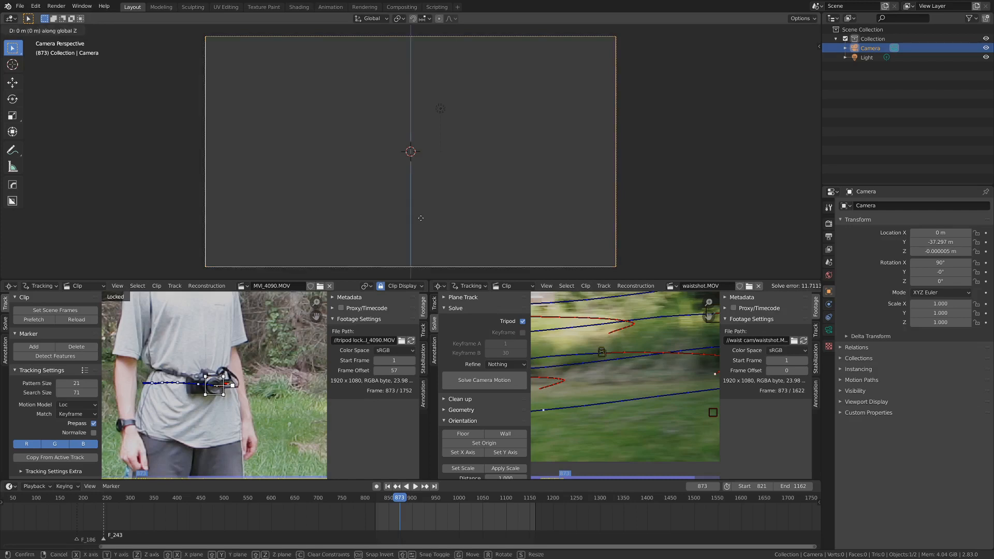
left_click(419, 168)
key("g")
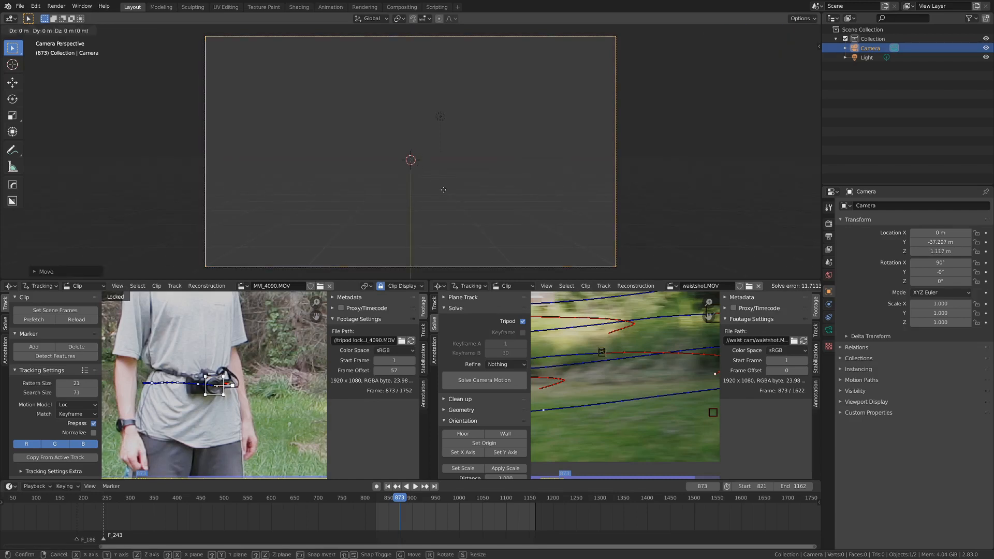
key("z")
key("z")
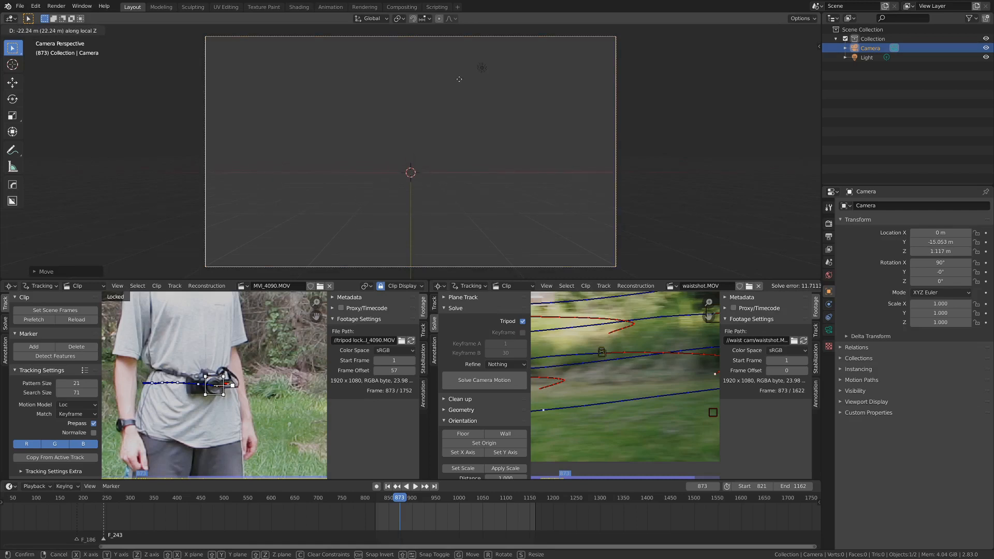
left_click(467, 92)
middle_click_drag(561, 143, 509, 162)
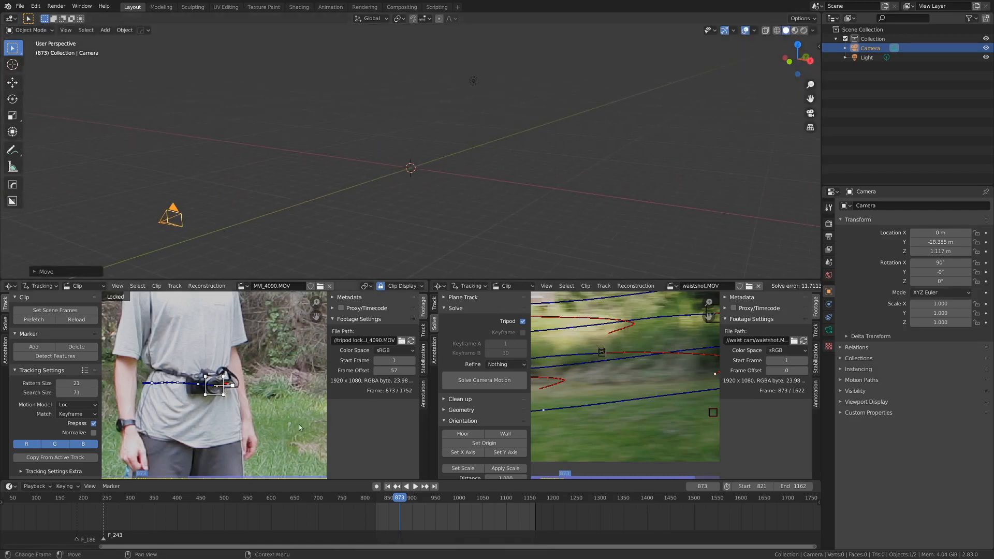
Step: Link an empty to the selected lens track of MVI_4090.MOV
left_click(207, 285)
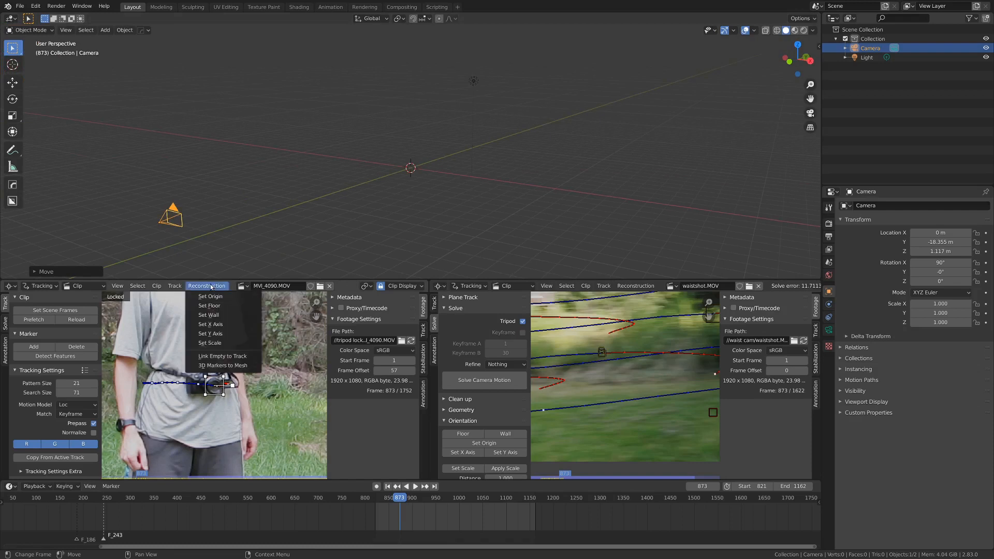
left_click(215, 358)
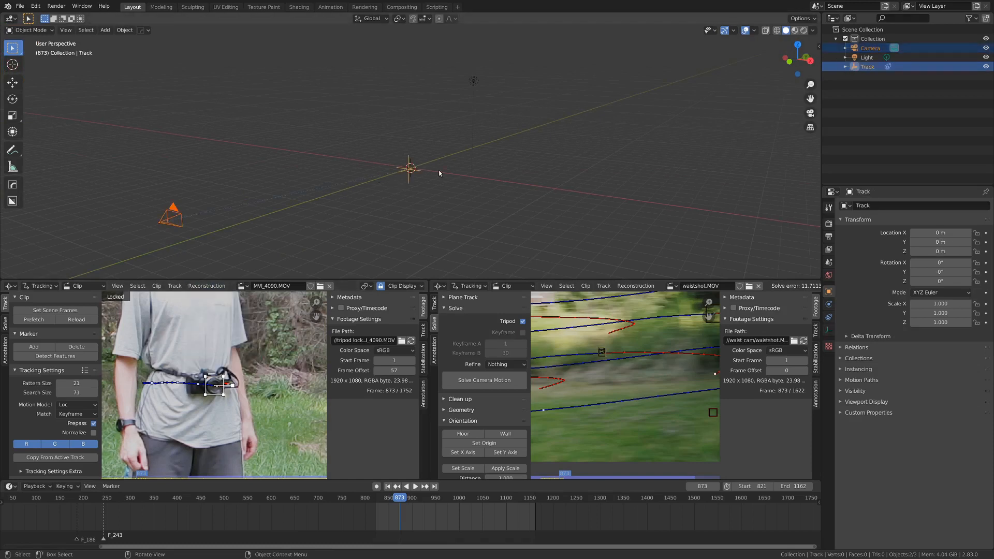
scroll(439, 173, "up", 2)
middle_click_drag(505, 163, 450, 159)
scroll(409, 171, "down", 2)
Step: Move the scene camera along global Y closer to the empty, to about Y -11.499 m
left_click(120, 185)
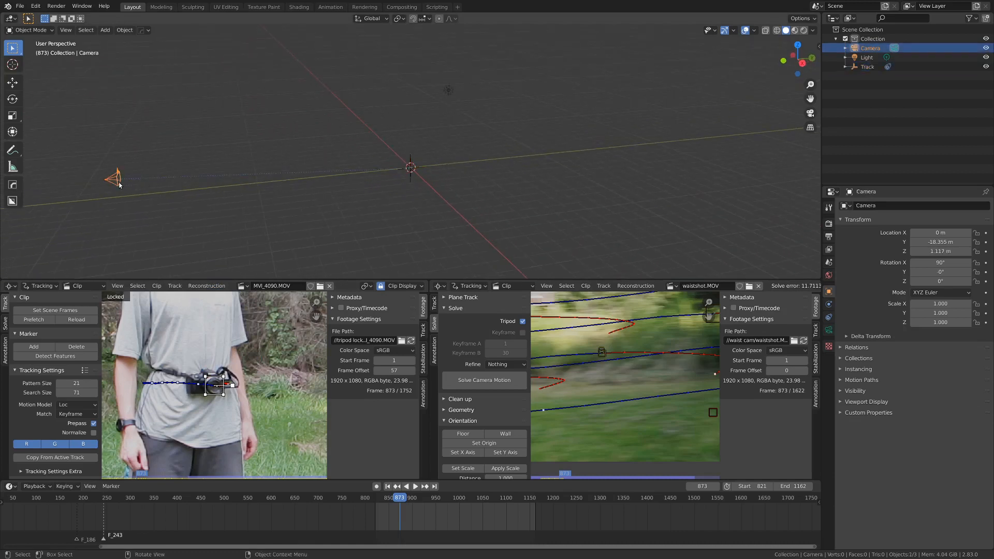
key("g")
key("y")
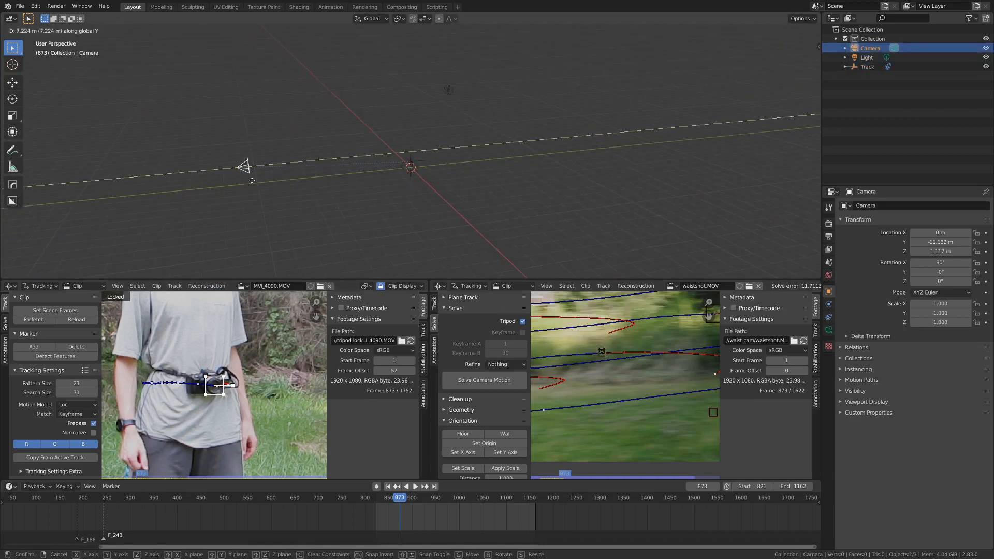
left_click(246, 182)
Step: Hide the side panels of the MVI_4090.MOV editor and play back the range to check the Track empty's motion
key("KP_0")
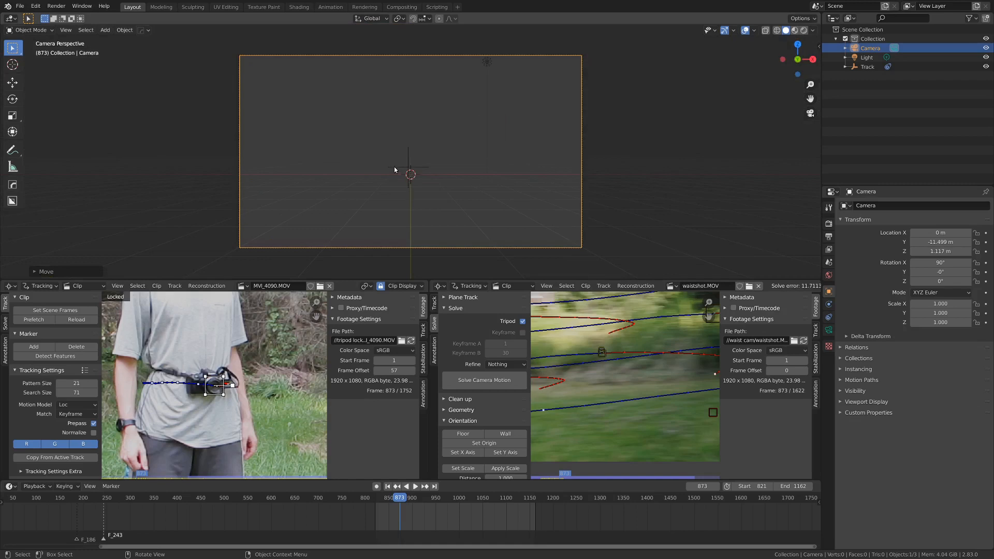
left_click(395, 169)
scroll(216, 386, "down", 3)
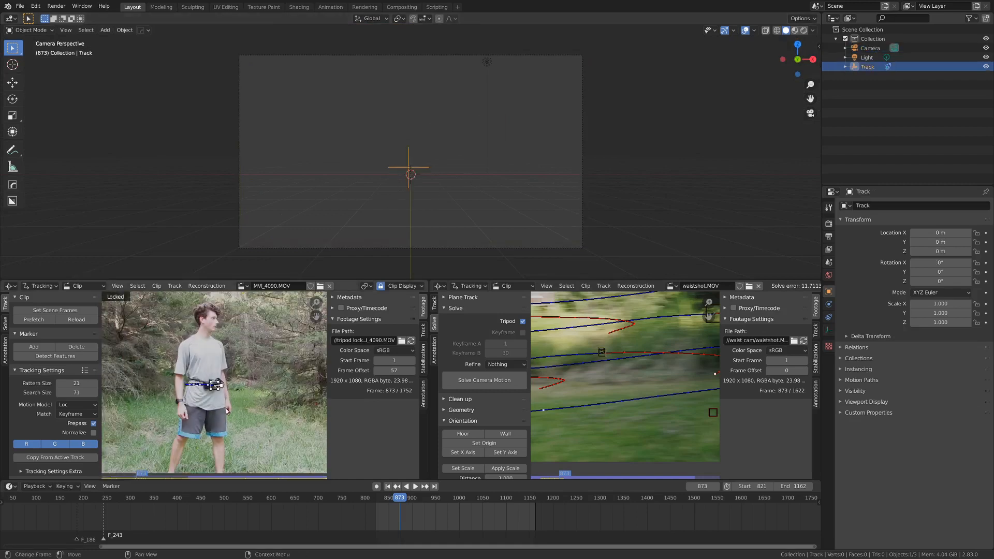
key("t")
key("n")
key("space")
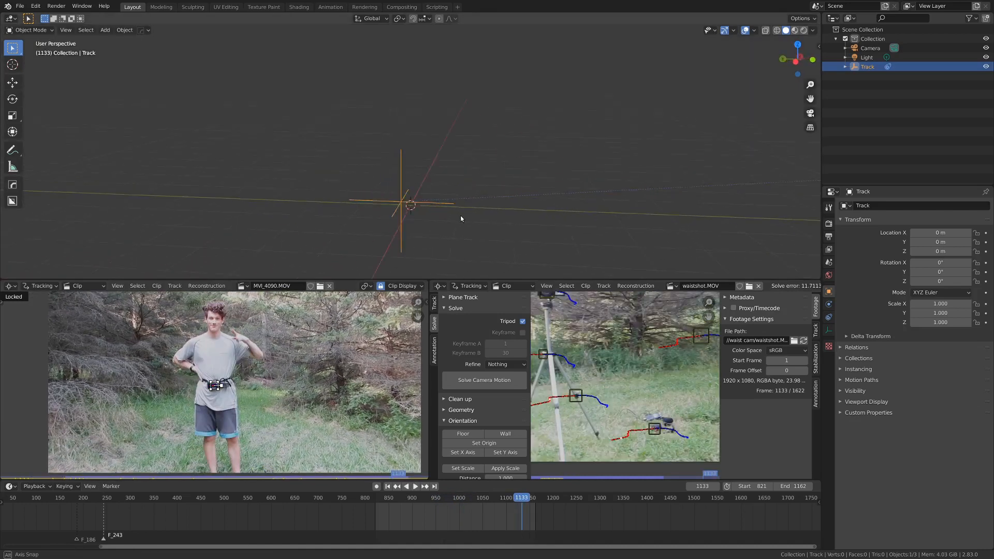
middle_click_drag(460, 215, 407, 220)
Step: Add a second camera to the scene and parent it to the Track empty
key("alt+a")
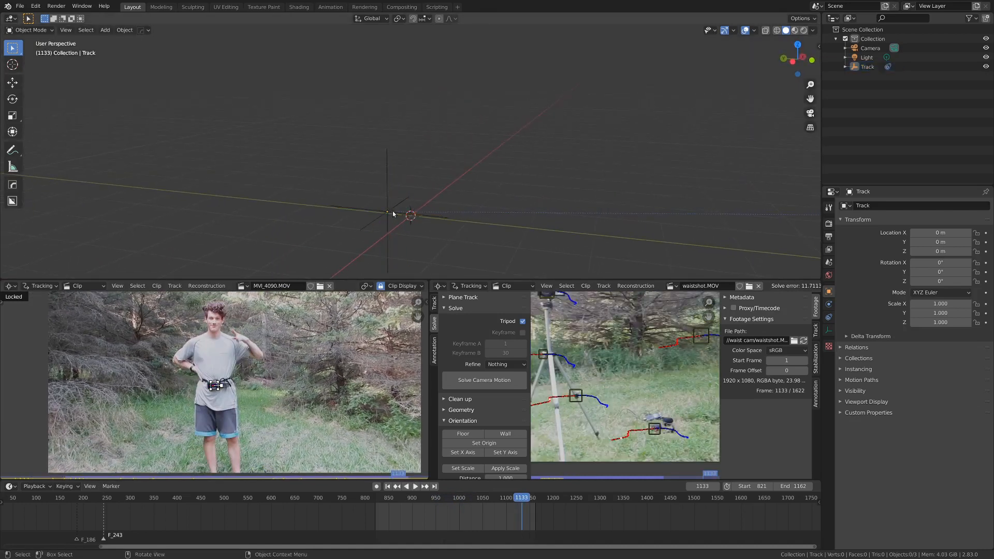
left_click(400, 213)
scroll(452, 226, "down", 2)
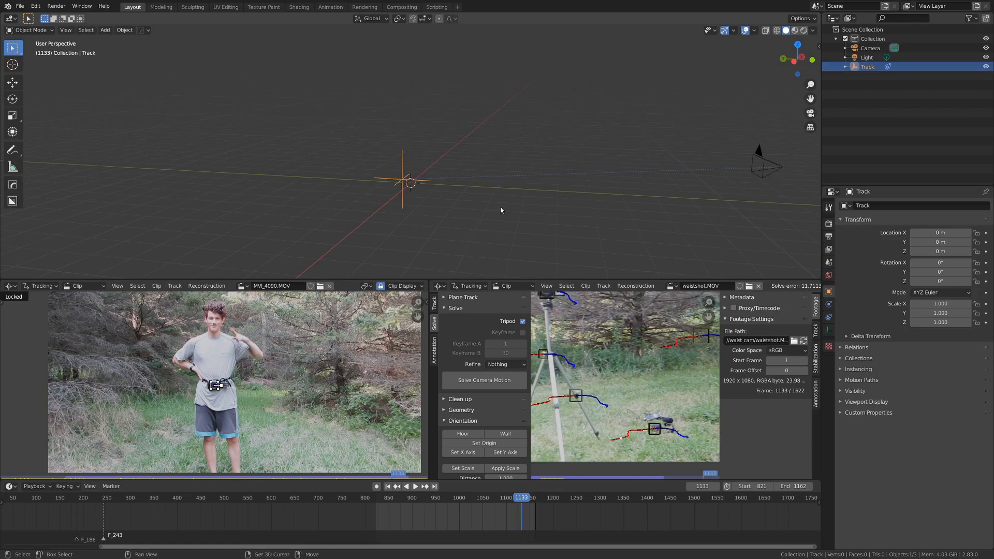
key("shift+a")
mouse_move(501, 207)
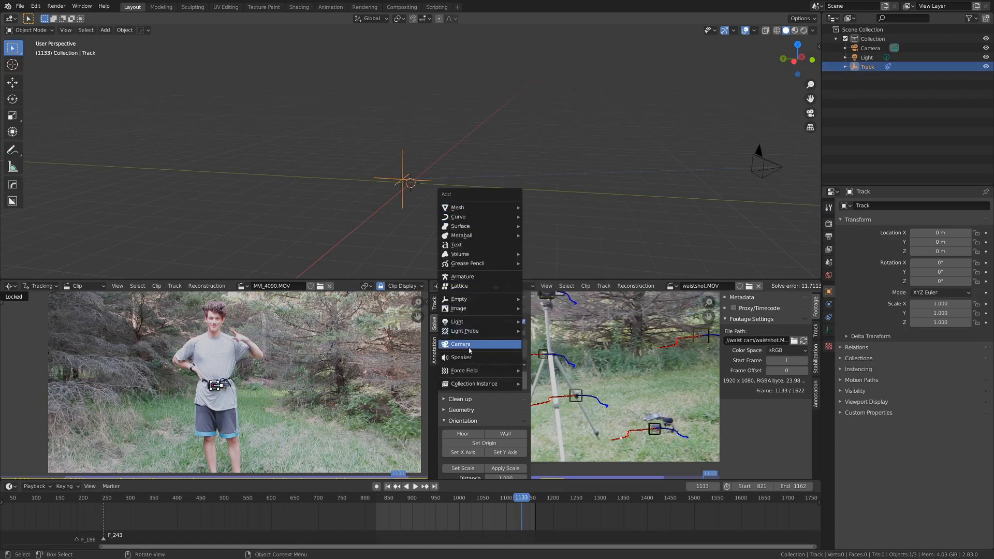
left_click(468, 344)
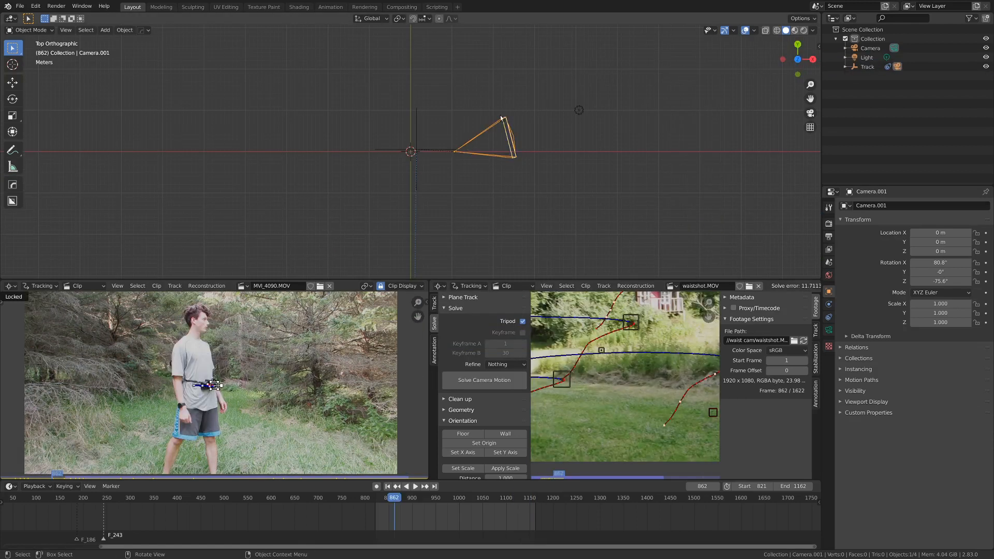
Step: In top view, rotate the new camera to about -180° on Z and, at frame 823, move it to about X -0.911 m, Y -1.015 m
key("r")
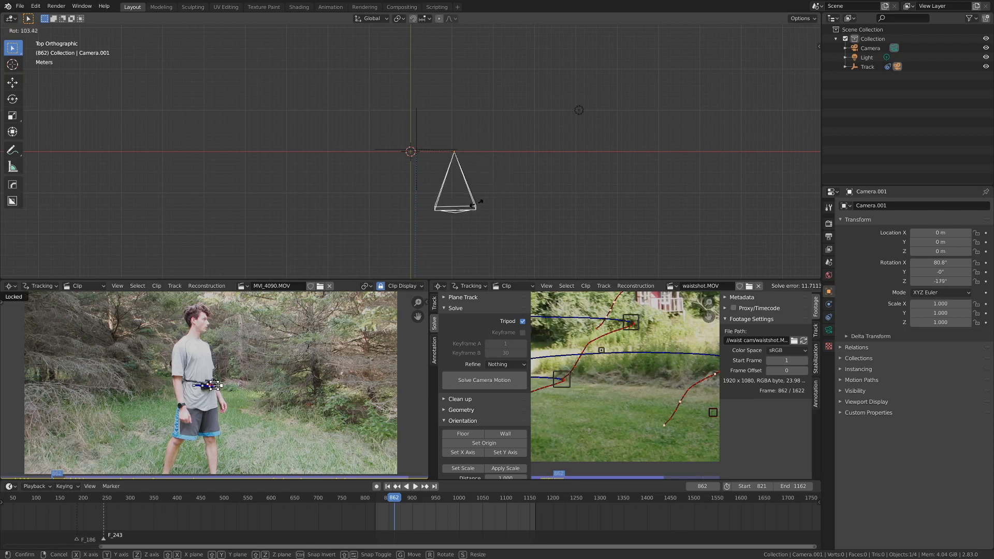
left_click(225, 394)
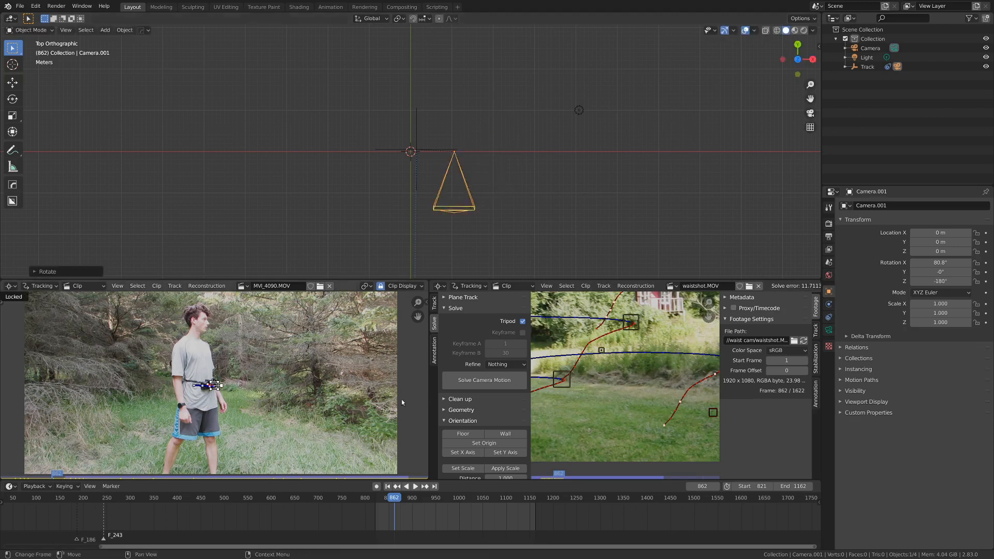
left_click_drag(380, 502, 376, 513)
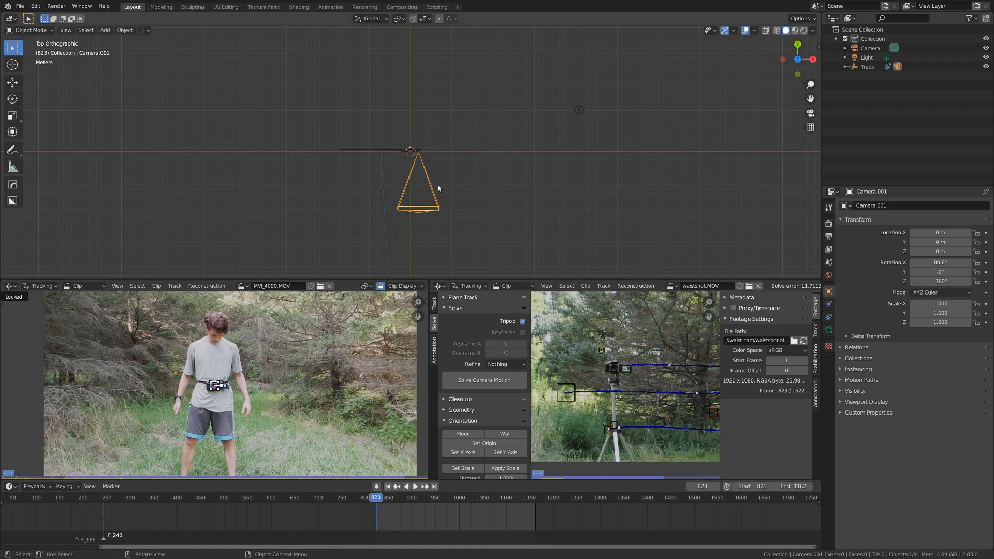
key("g")
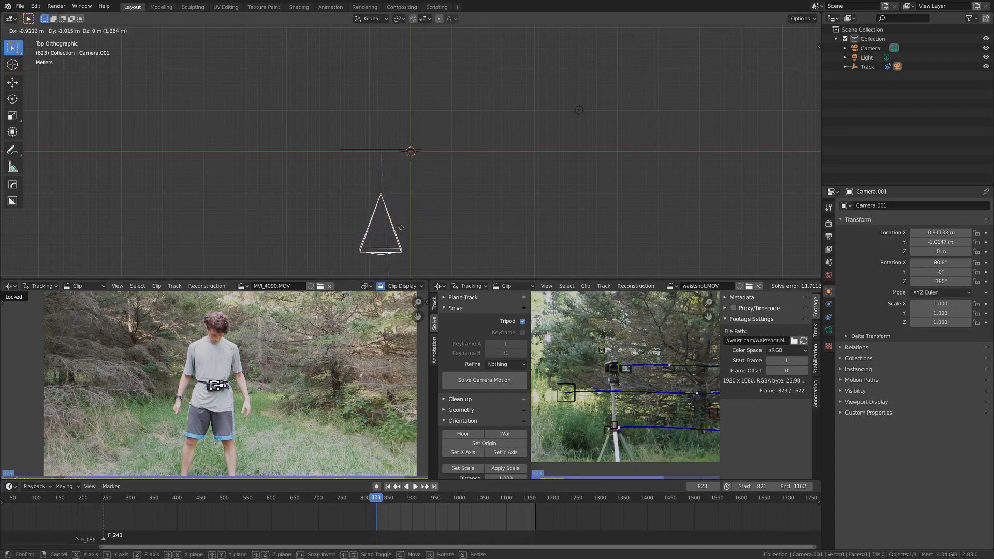
left_click(394, 228)
Step: In right side view, rotate the new camera to about 90.1° on X and move it to about Y -0.097 m, Z 0.319 m
middle_click_drag(382, 232, 461, 155)
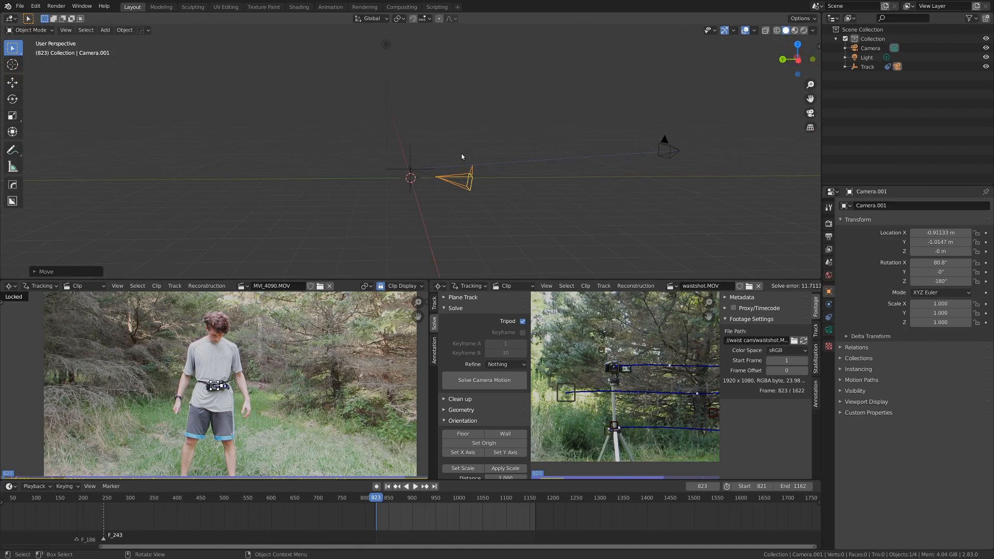
key("KP_3")
key("KP_1")
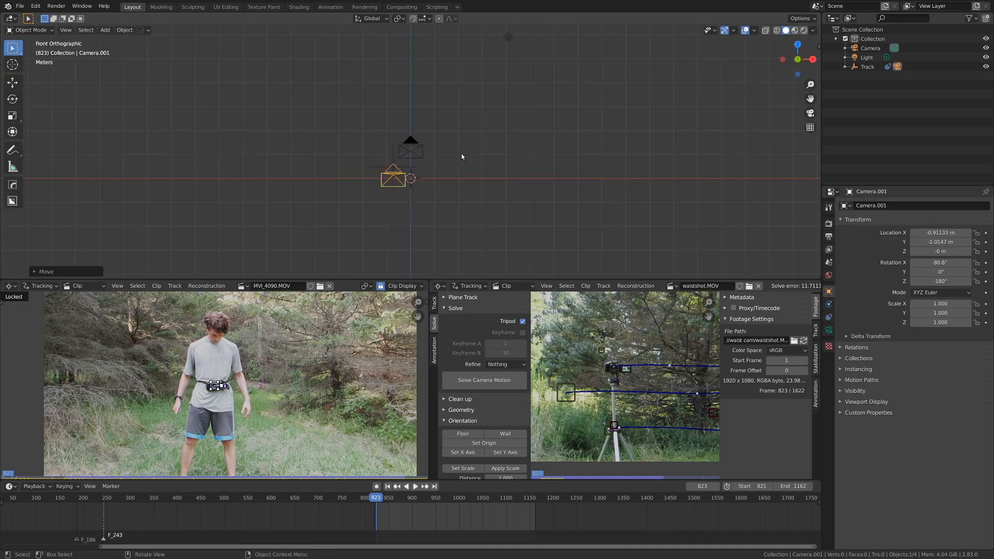
key("KP_3")
scroll(461, 157, "up", 3)
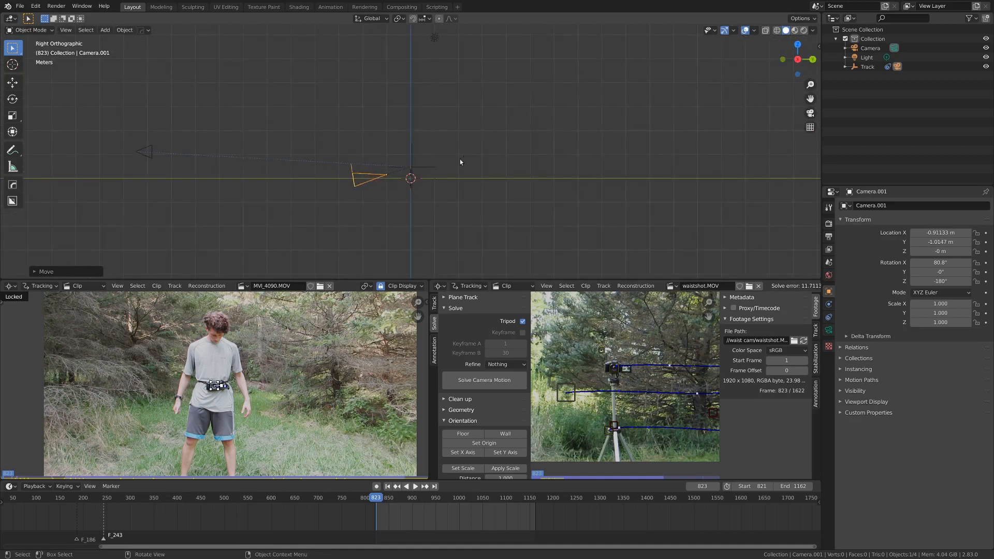
key("r")
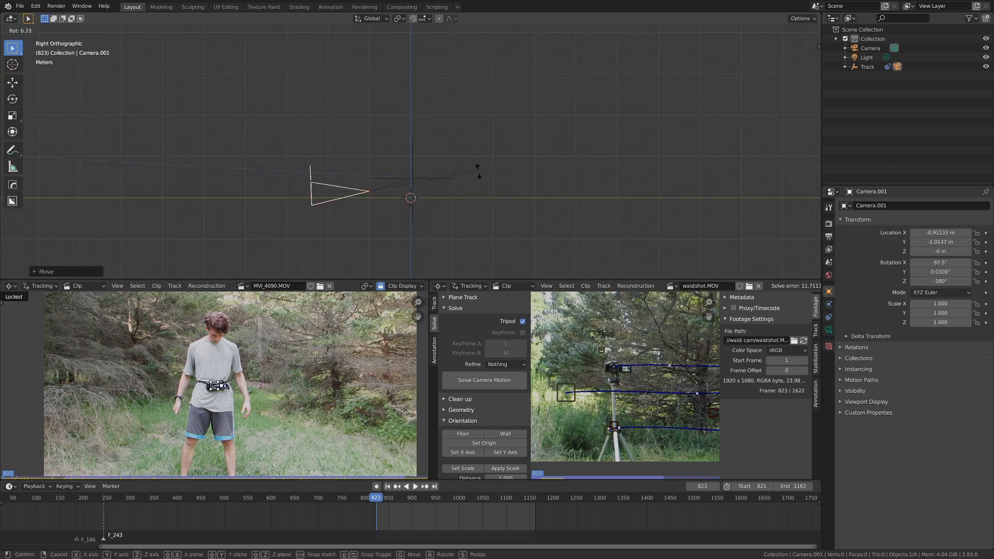
left_click(413, 217)
key("g")
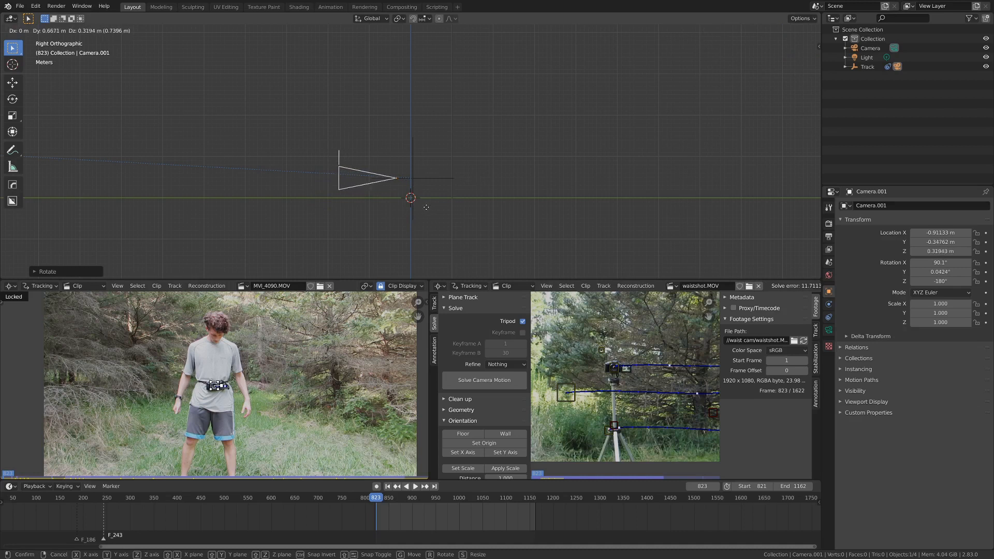
left_click(426, 207)
Step: Play back the range in perspective and through the new camera to check how it follows the Track empty
middle_click_drag(383, 175, 428, 179)
key("space")
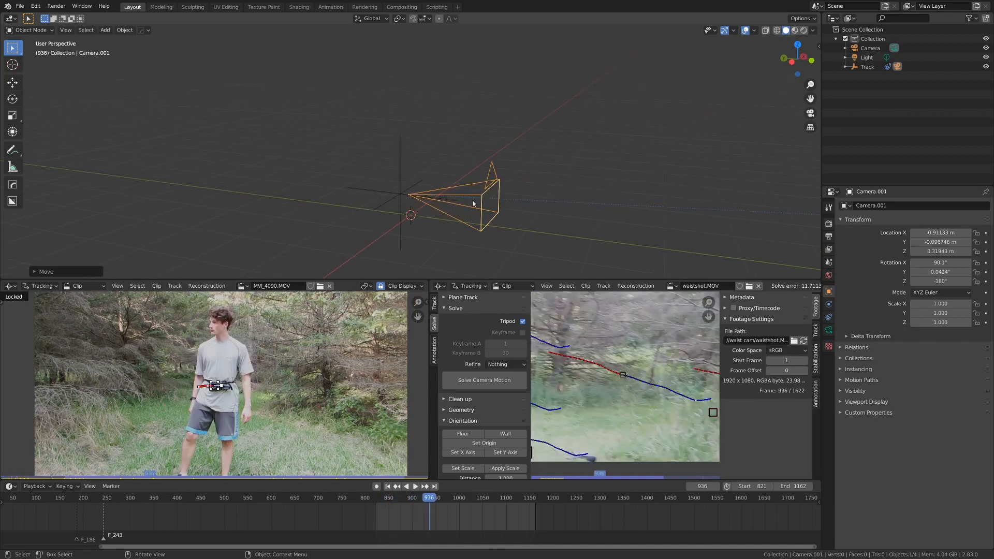
key("KP_0")
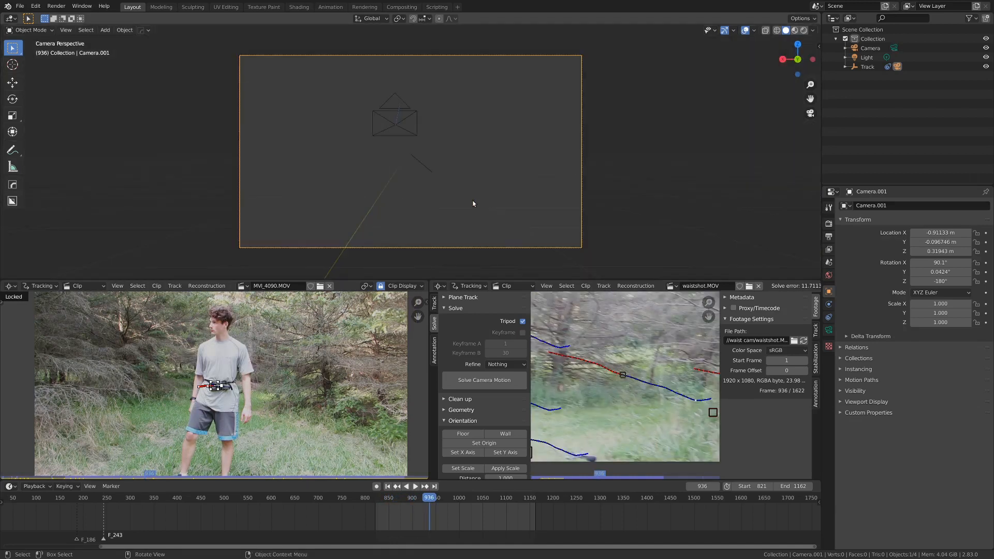
key("space")
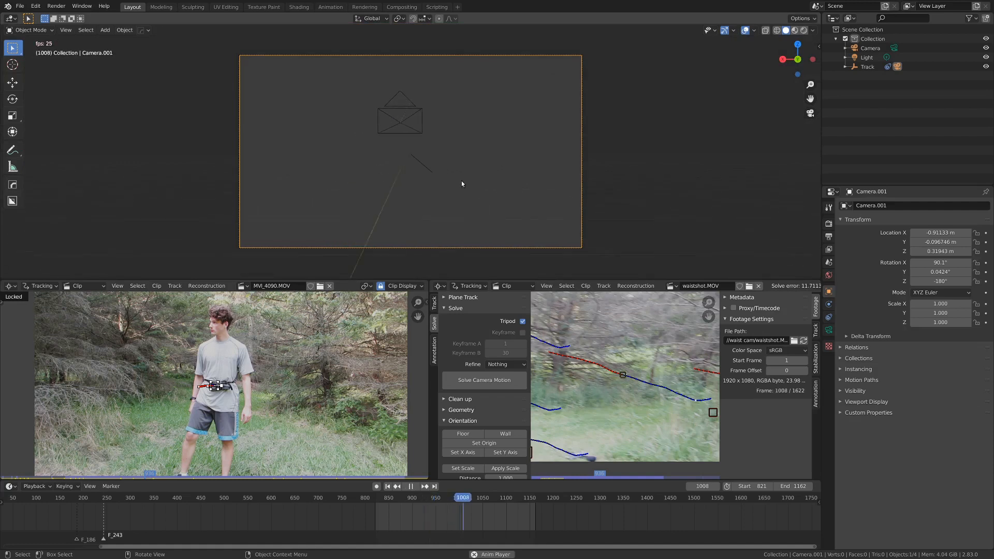
key("space")
Step: Add a Camera Solver constraint to the new camera, with Active Clip disabled and waistshot.MOV as its movie clip
left_click(829, 318)
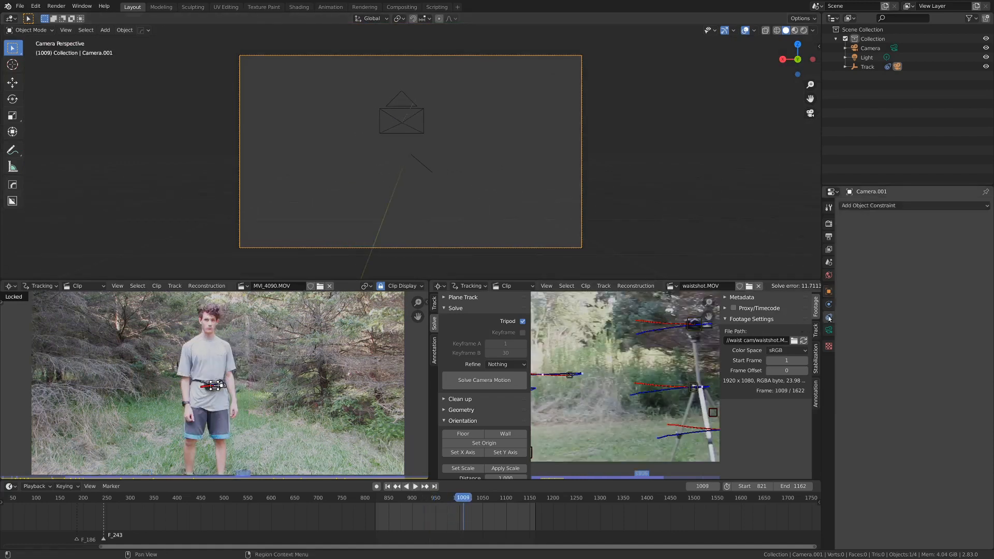
left_click(869, 206)
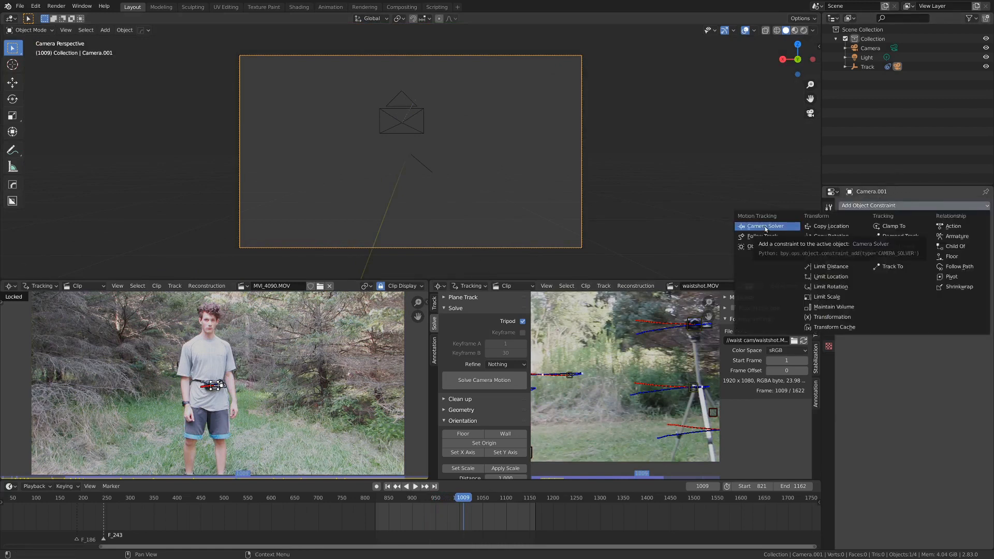
left_click(766, 227)
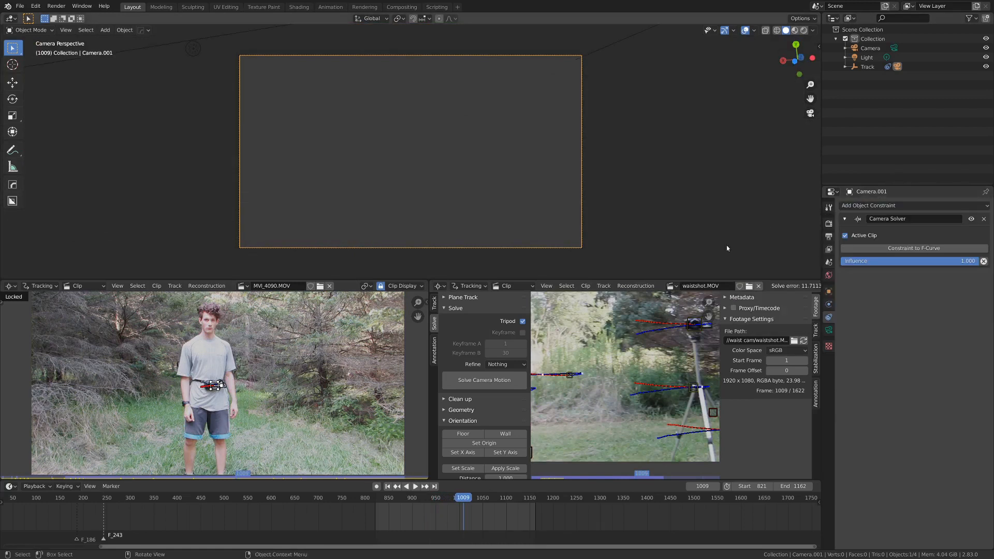
left_click(846, 236)
left_click(904, 248)
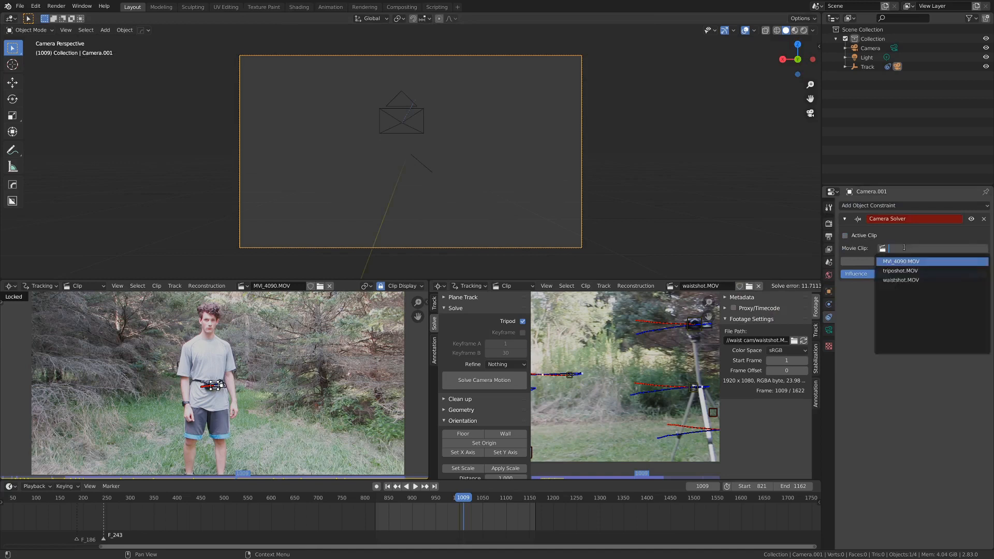
left_click(903, 280)
Step: Clear the new camera's parent and play back the range to check its solved rotation against the waist footage
scroll(619, 389, "down", 6)
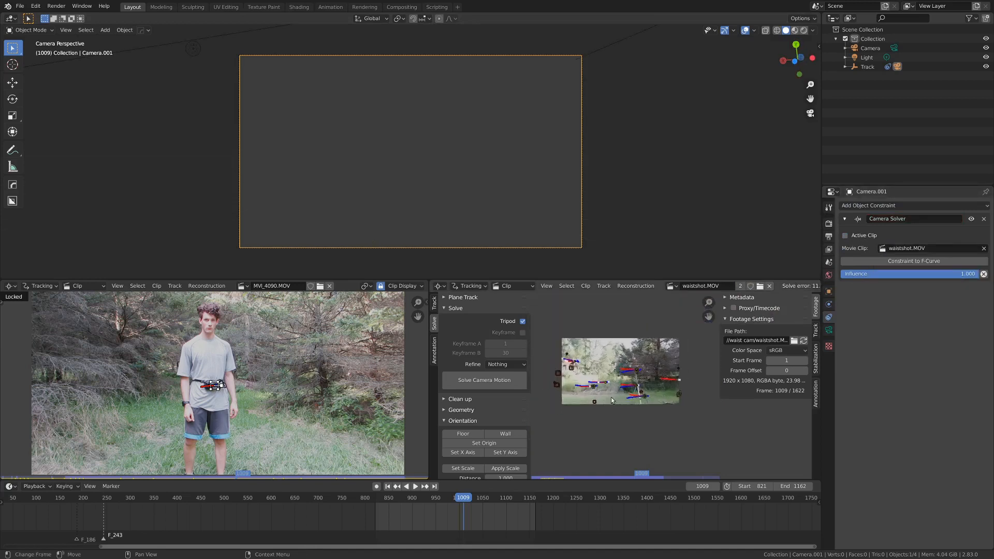
scroll(620, 391, "up", 2)
key("space")
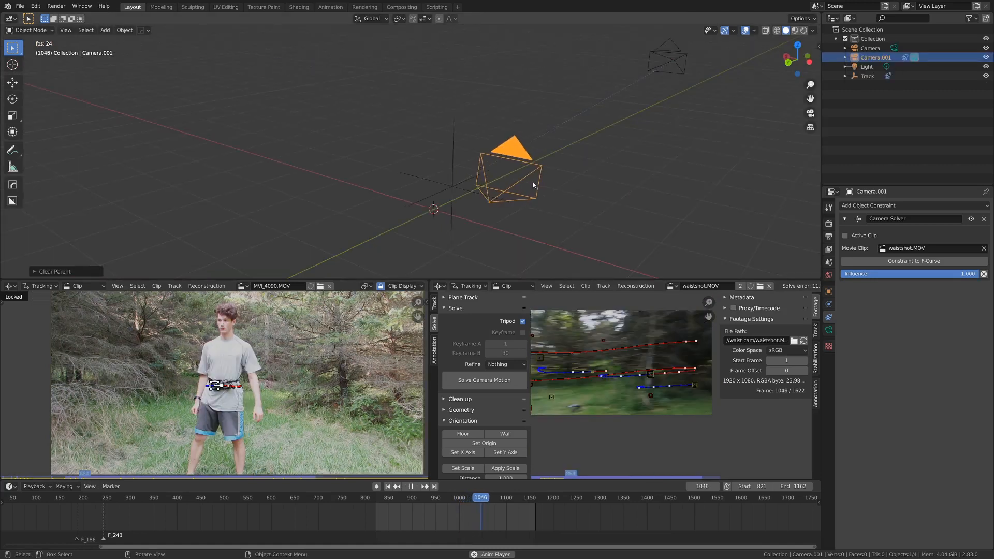
middle_click_drag(533, 182, 606, 174)
key("space")
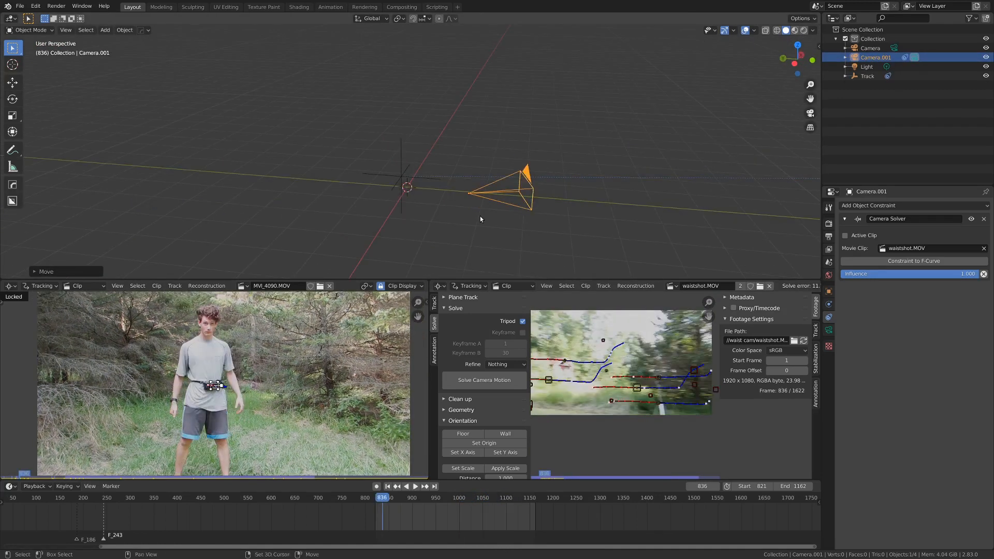
Step: Return to the first frame of the range, 821, and snap the 3D cursor to Camera.001
key("shift+Left")
scroll(480, 219, "up", 2)
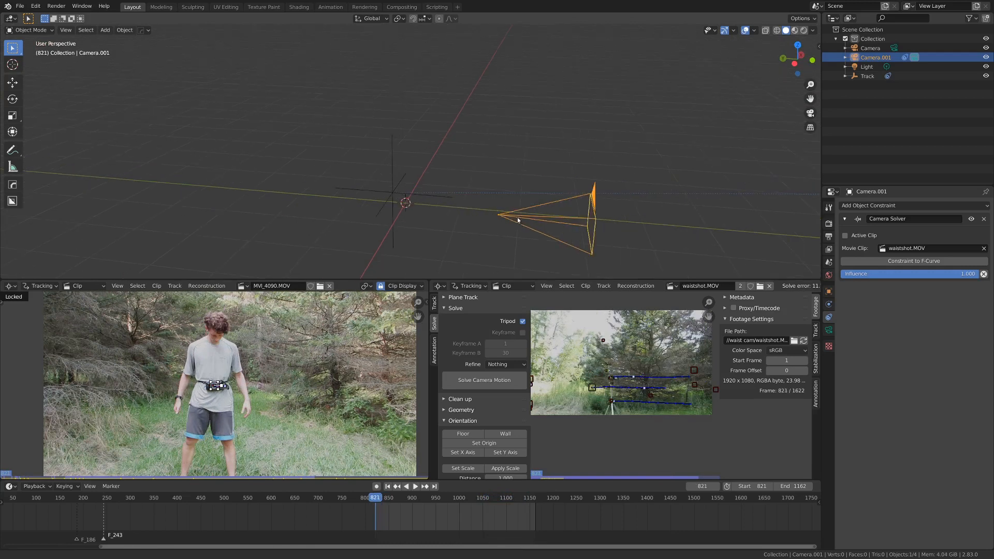
middle_click_drag(517, 218, 448, 202, "shift")
scroll(449, 202, "up", 1)
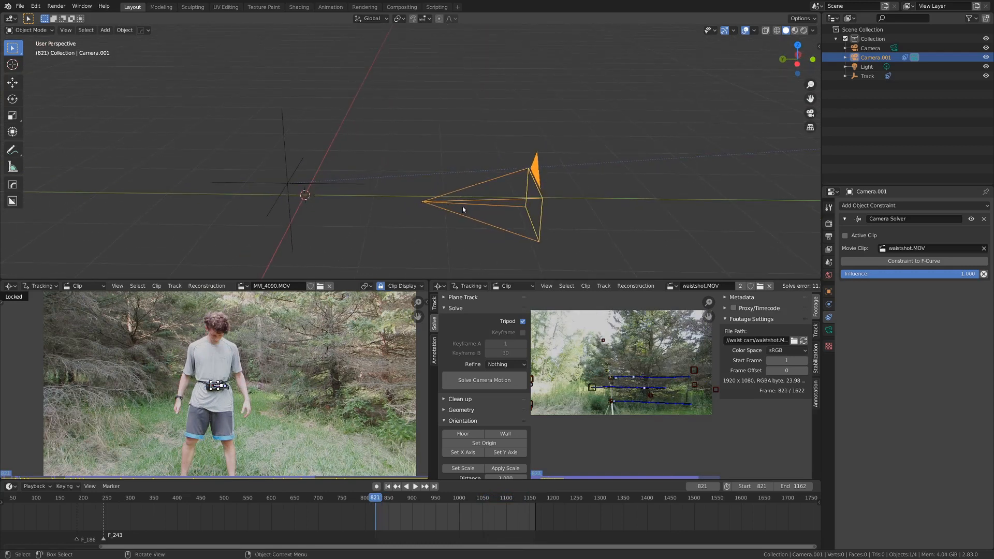
key("shift+s")
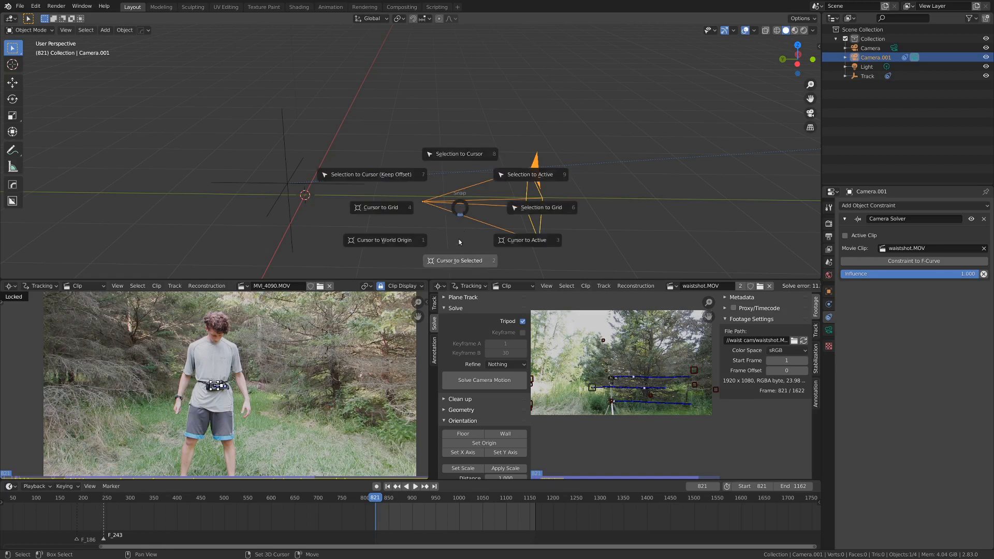
left_click(456, 261)
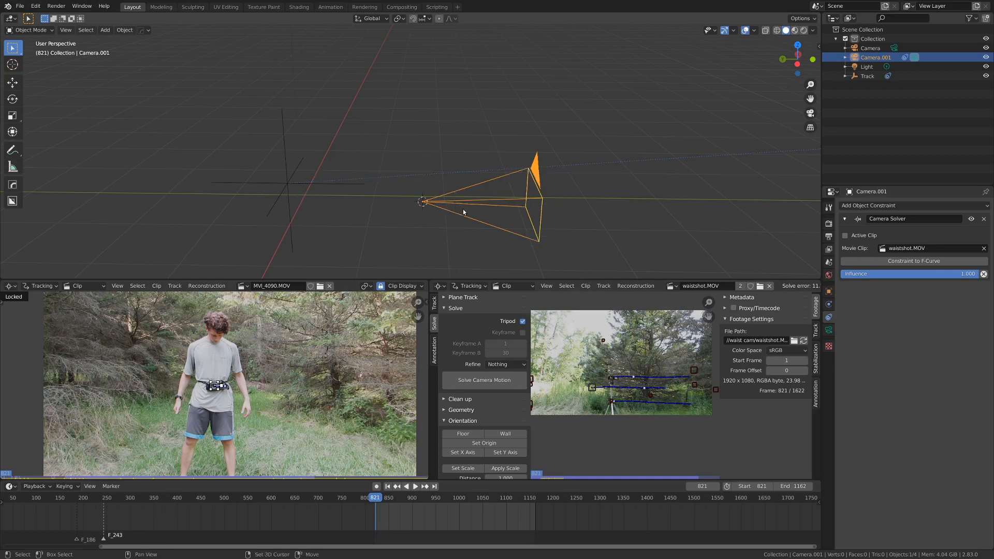
Step: Add a plain axes empty at the 3D cursor and move it along global Y slightly toward the Track empty
key("shift+a")
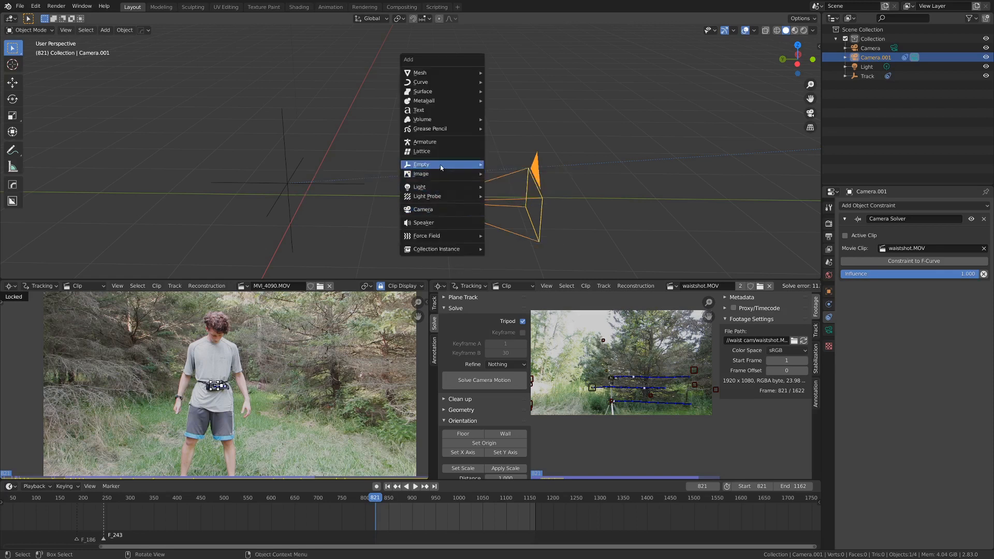
left_click(513, 166)
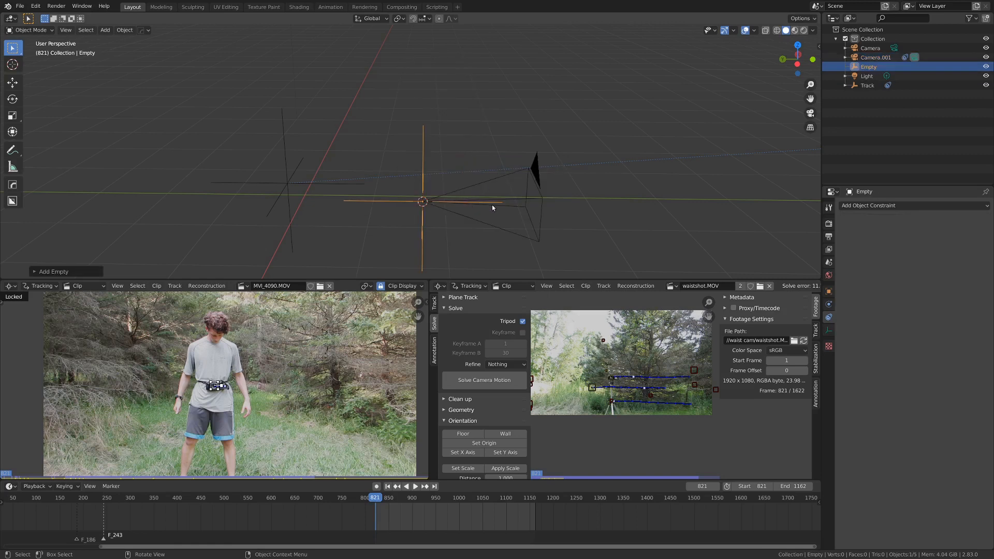
key("g")
key("y")
left_click(484, 207)
scroll(356, 253, "up", 1)
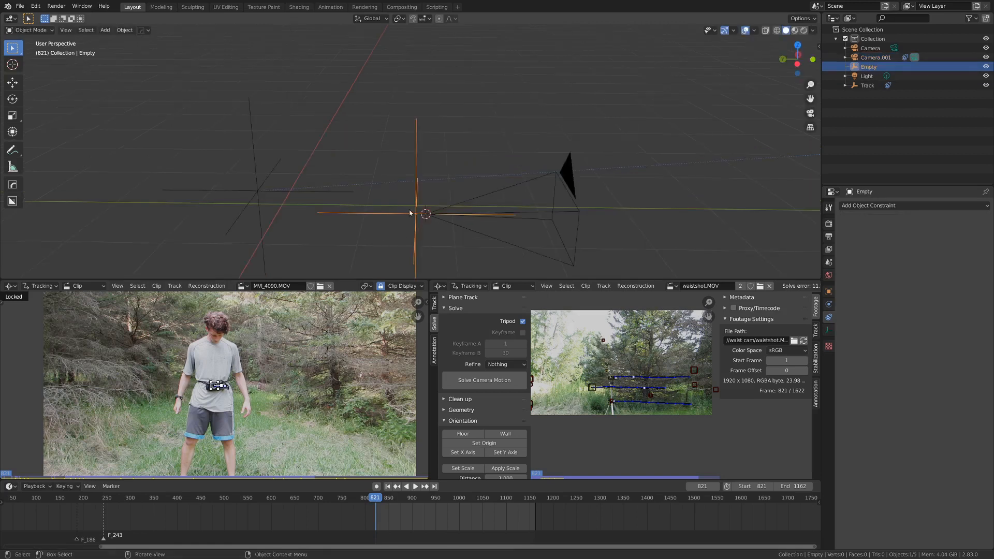
Step: Parent the new empty to Camera.001 and deselect everything
left_click(486, 197, "shift")
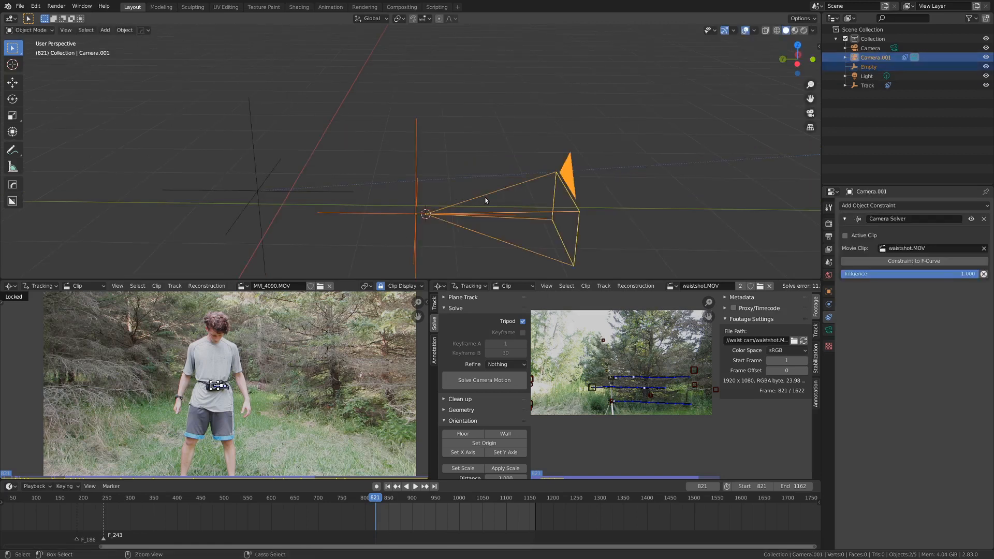
key("ctrl+p")
left_click(484, 197)
left_click(426, 222)
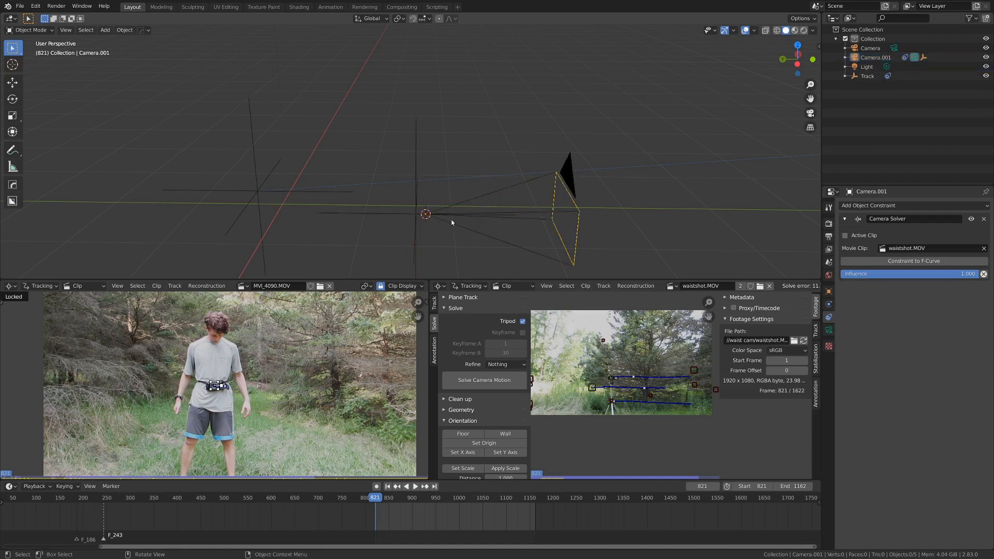
Step: Play back the range to examine how the parented empty moves with Camera.001's rotation
key("space")
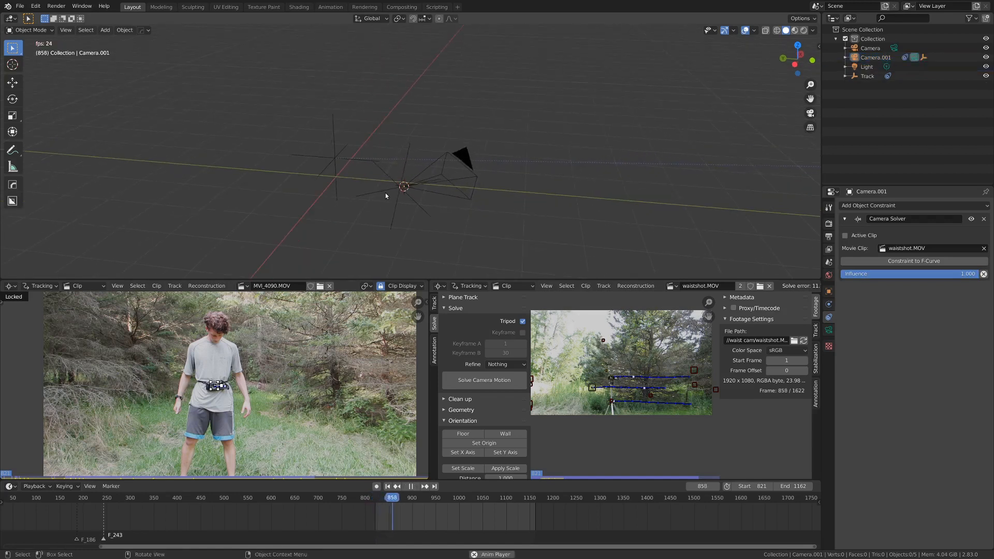
left_click(385, 192)
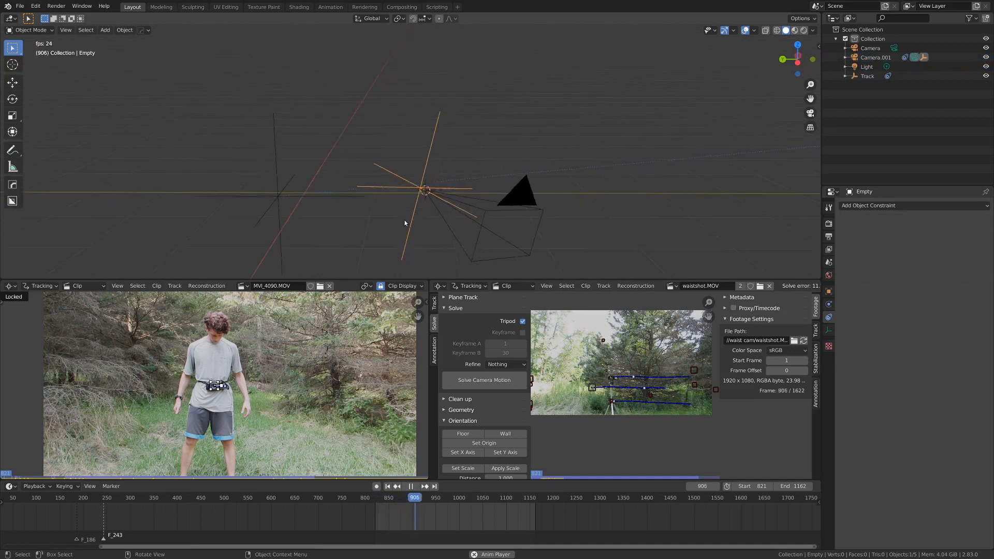
key("Escape")
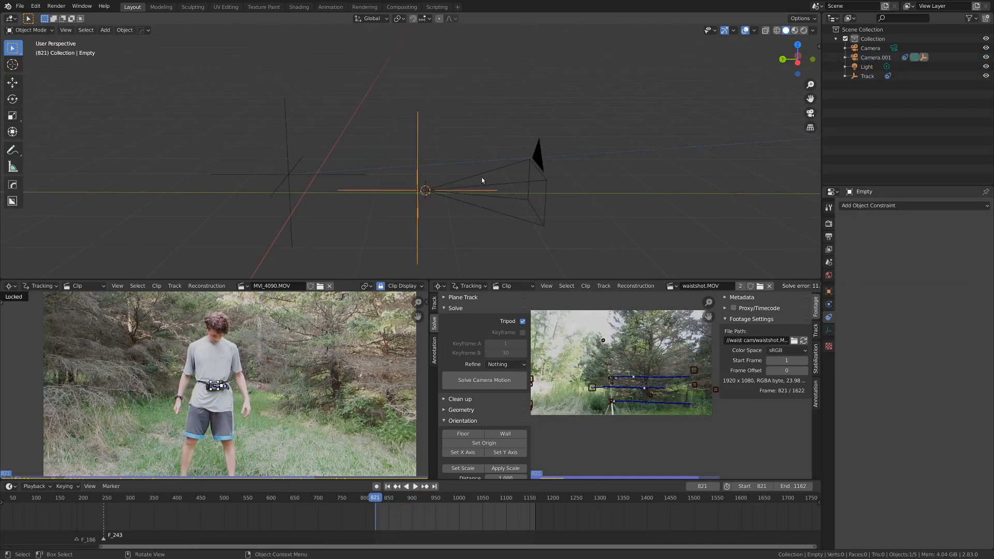
left_click(515, 182)
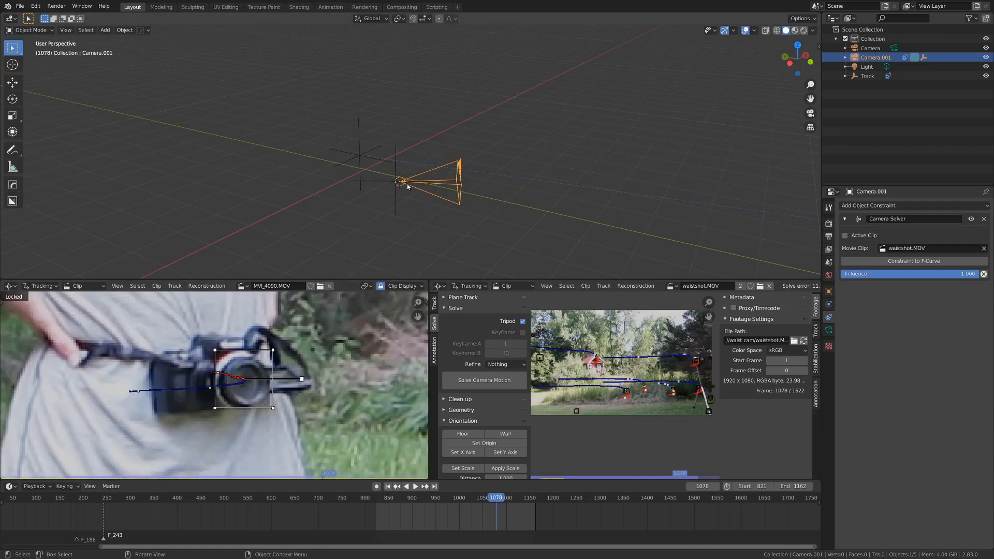
middle_click_drag(407, 184, 366, 224)
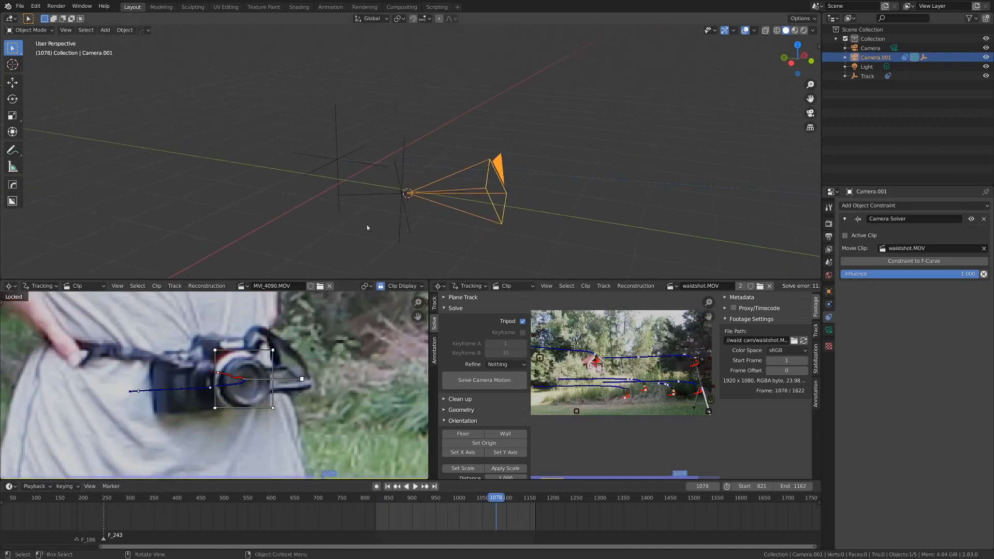
key("space")
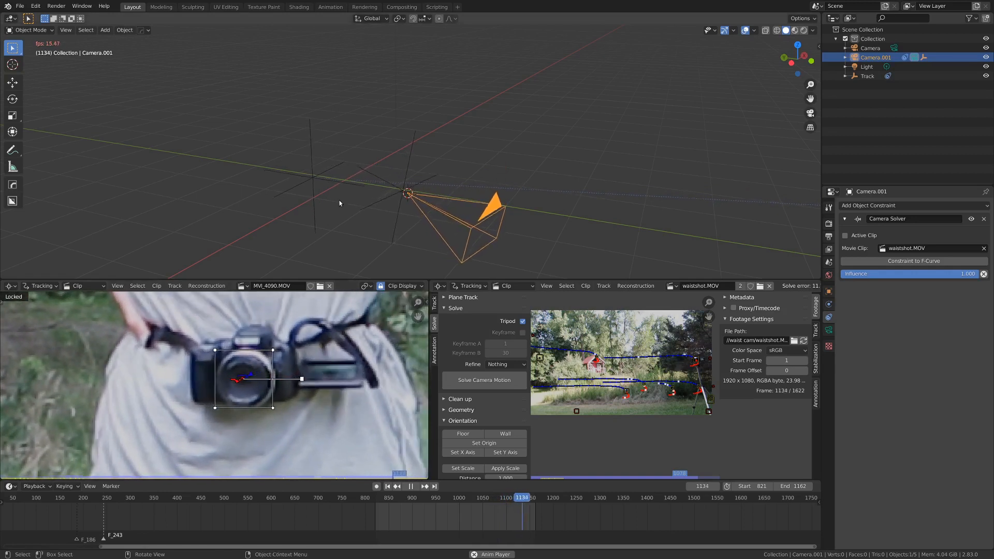
Step: Play back the animation through the original scene camera and in perspective, comparing the waist camera rig's motion with the tracked footage
left_click(705, 175)
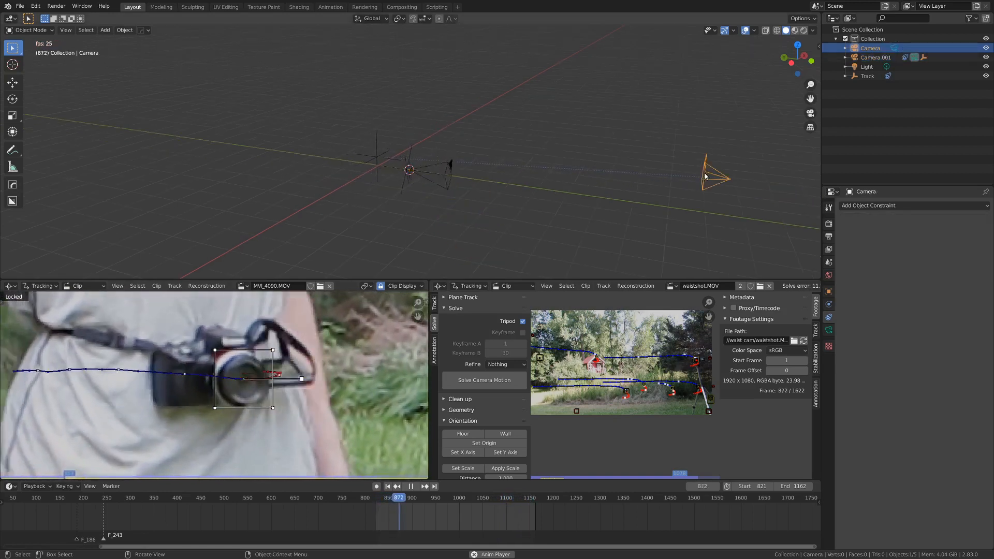
key("KP_0")
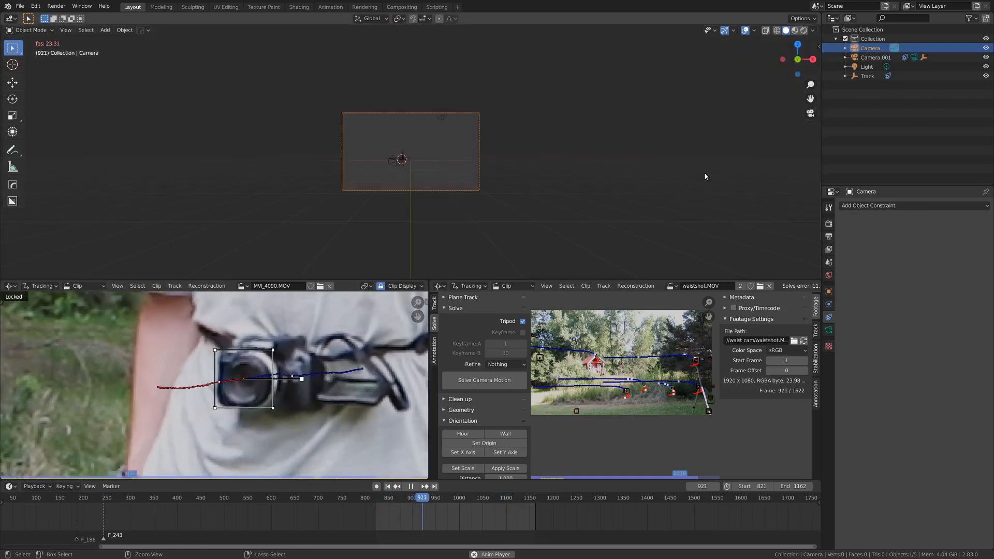
scroll(621, 173, "up", 5)
scroll(407, 194, "up", 2)
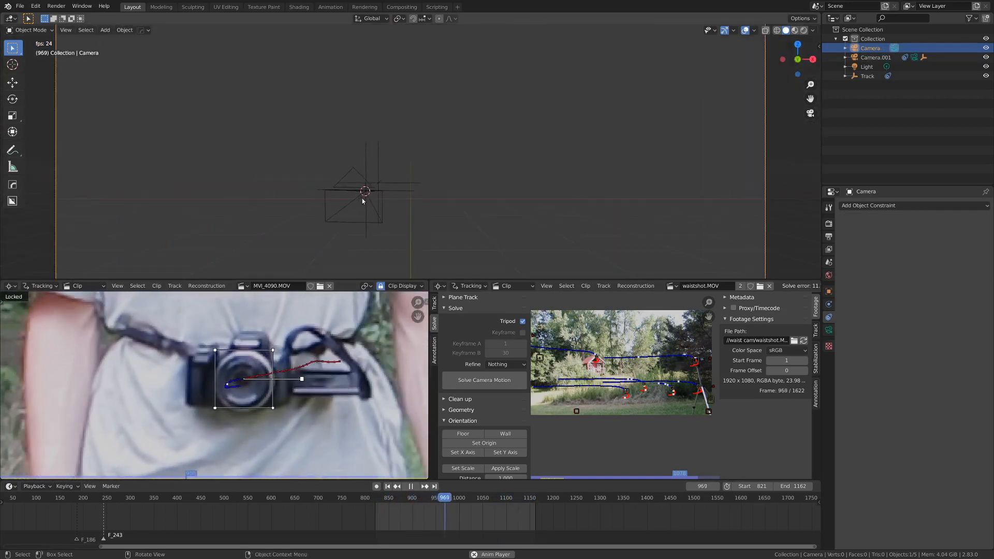
scroll(399, 200, "down", 2)
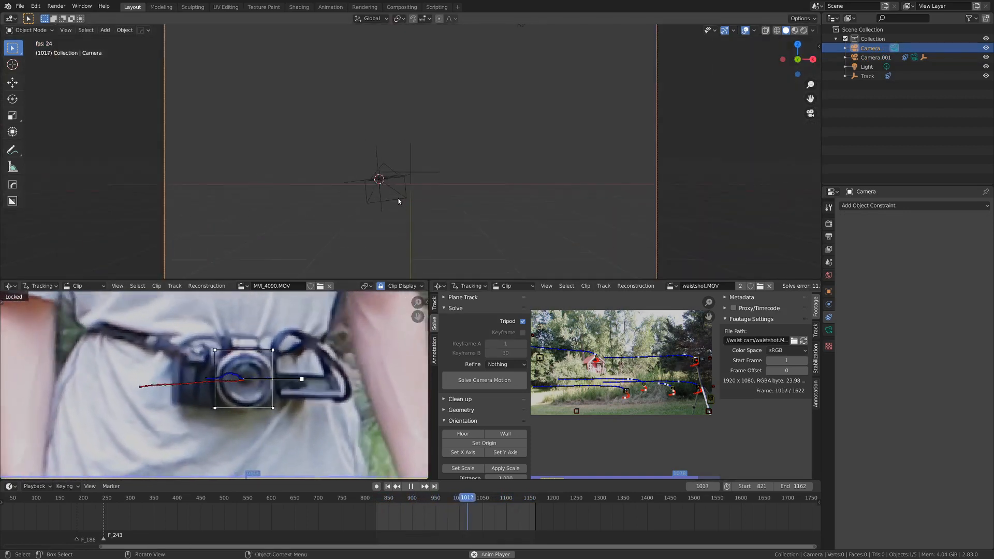
key("space")
key("space")
middle_click_drag(371, 202, 496, 167)
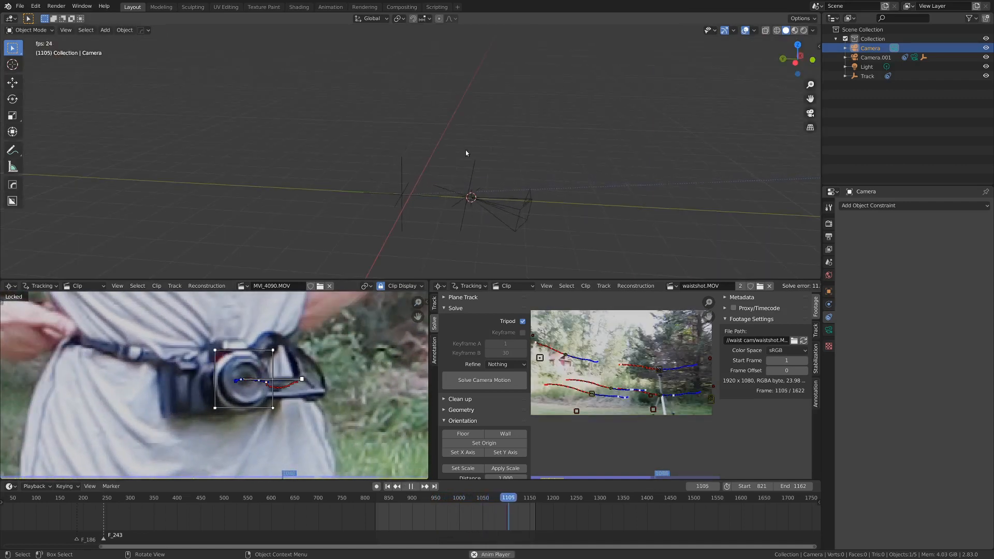
Step: Stop the playback, switch to the creature's file, and copy the Armature together with its whole child hierarchy
key("space")
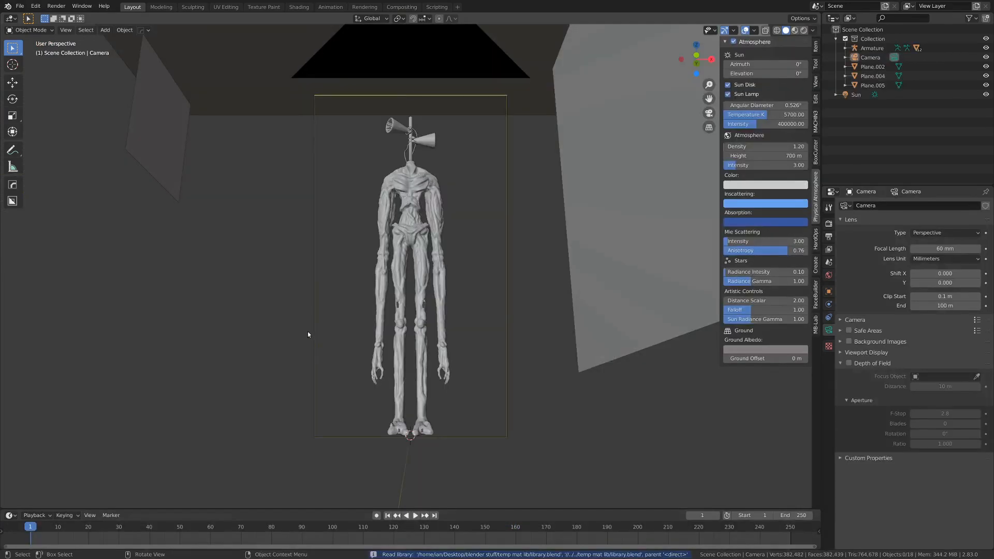
middle_click_drag(426, 283, 458, 366)
left_click(464, 342)
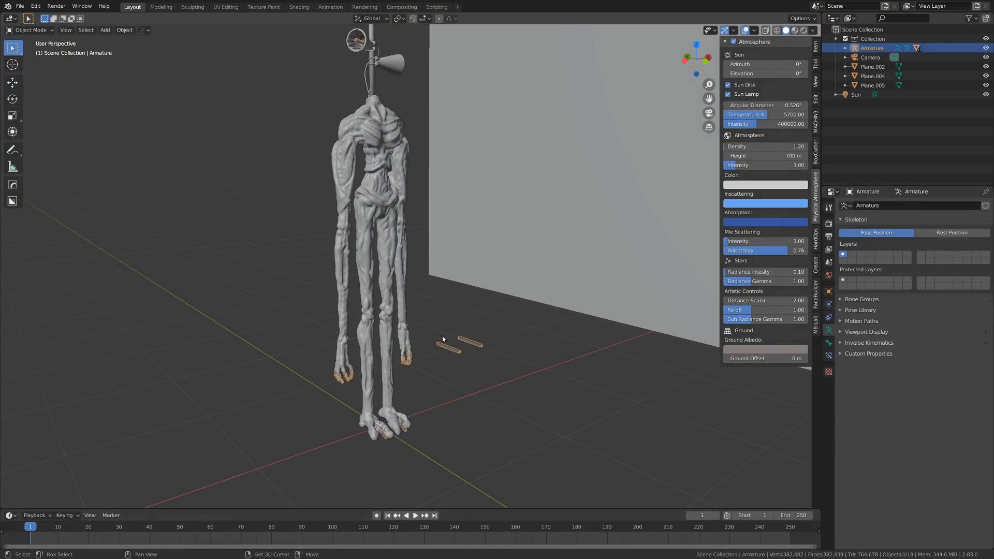
key("shift+bracketright")
key("KP_Decimal")
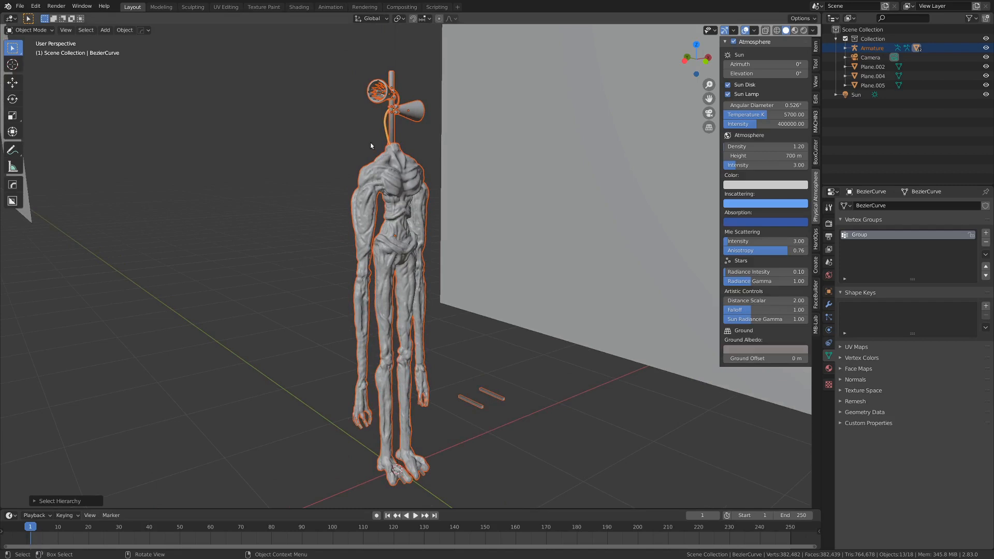
key("ctrl+c")
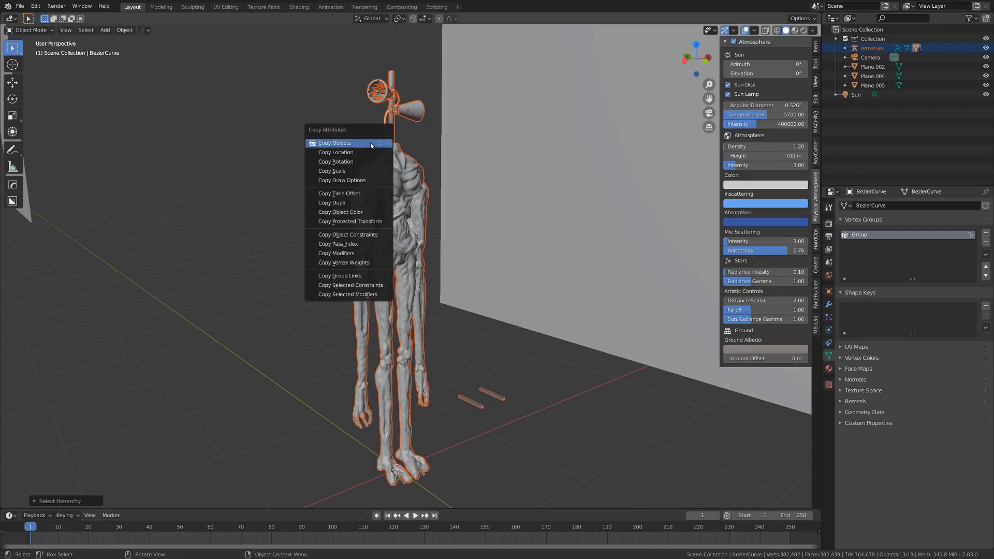
left_click(371, 144)
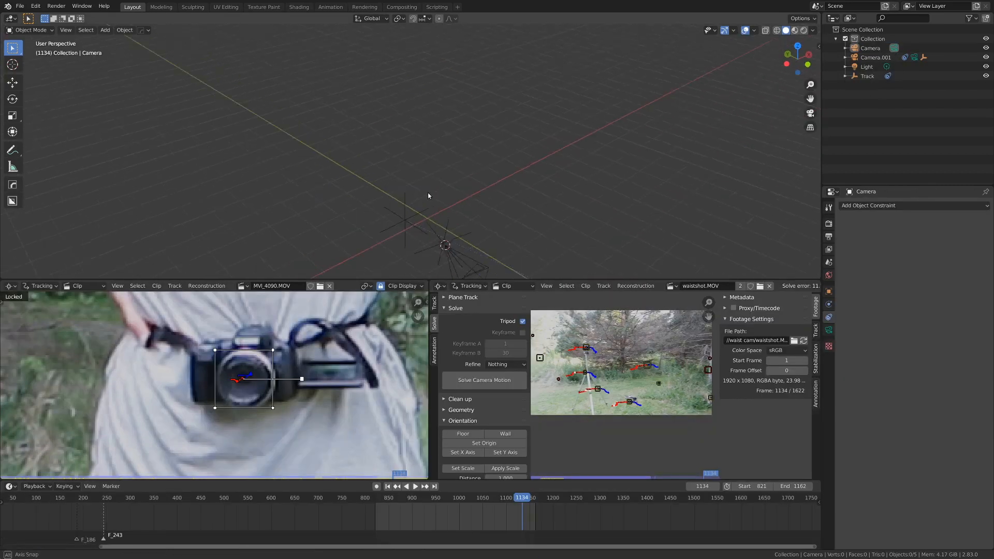
Step: Paste the copied creature and its armature into the tracking scene
middle_click_drag(428, 192, 437, 189)
key("ctrl+v")
key("KP_Decimal")
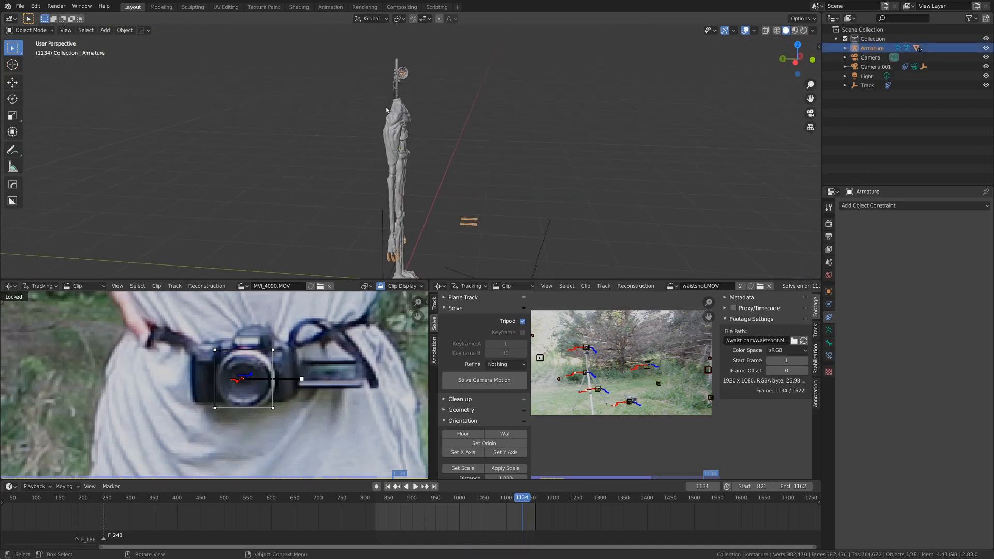
middle_click_drag(525, 95, 472, 183)
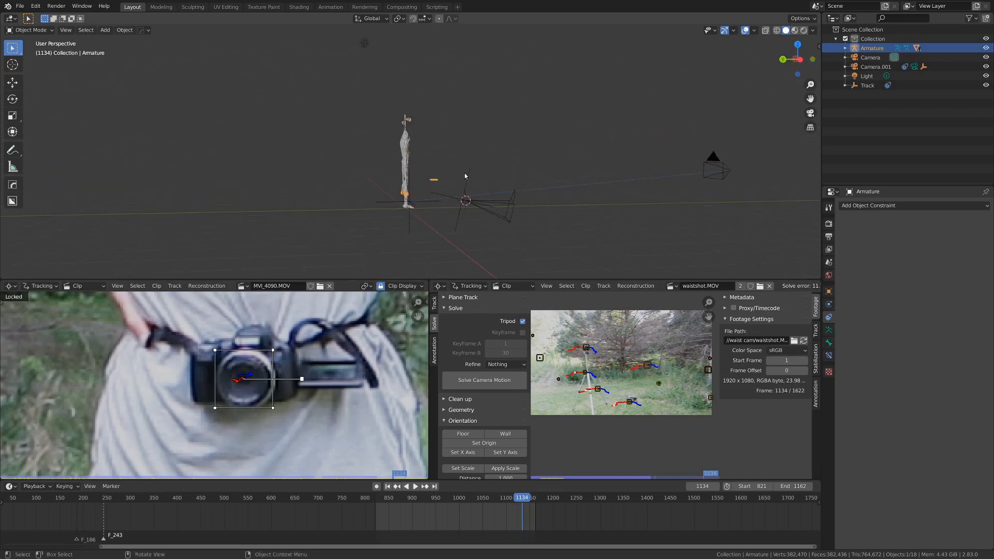
Step: Add the movie clip MVI_4090.MOV as a background image on the original Camera and look through that camera
key("KP_0")
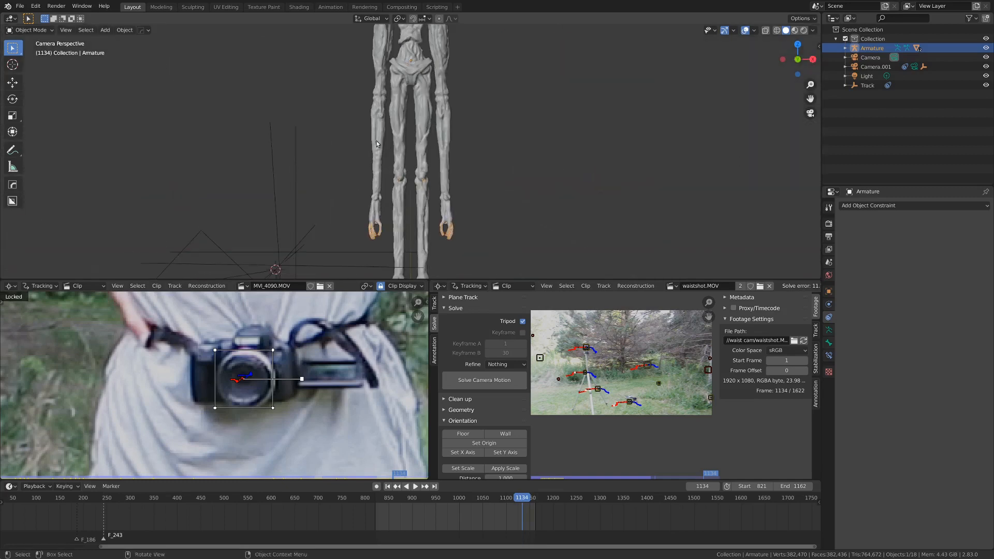
left_click(615, 155)
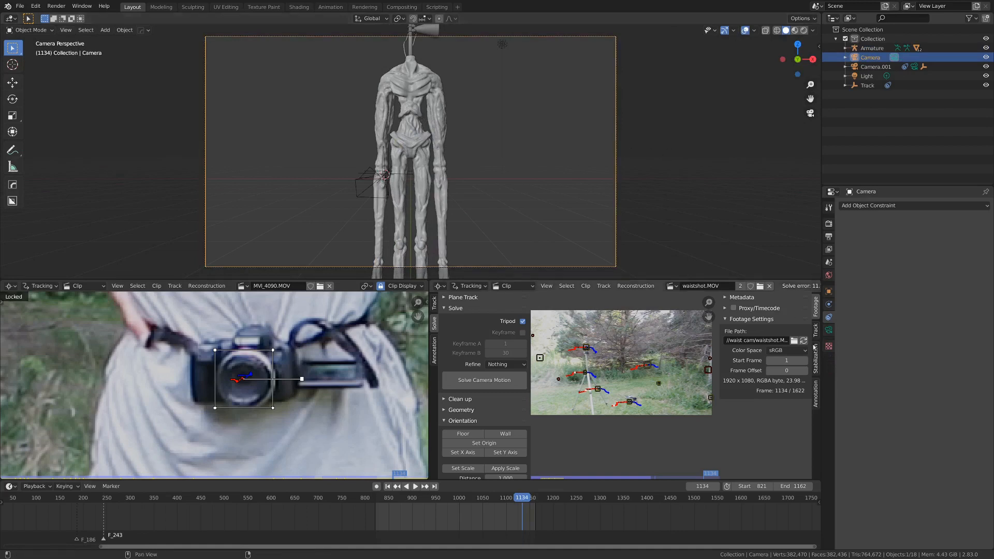
left_click(829, 331)
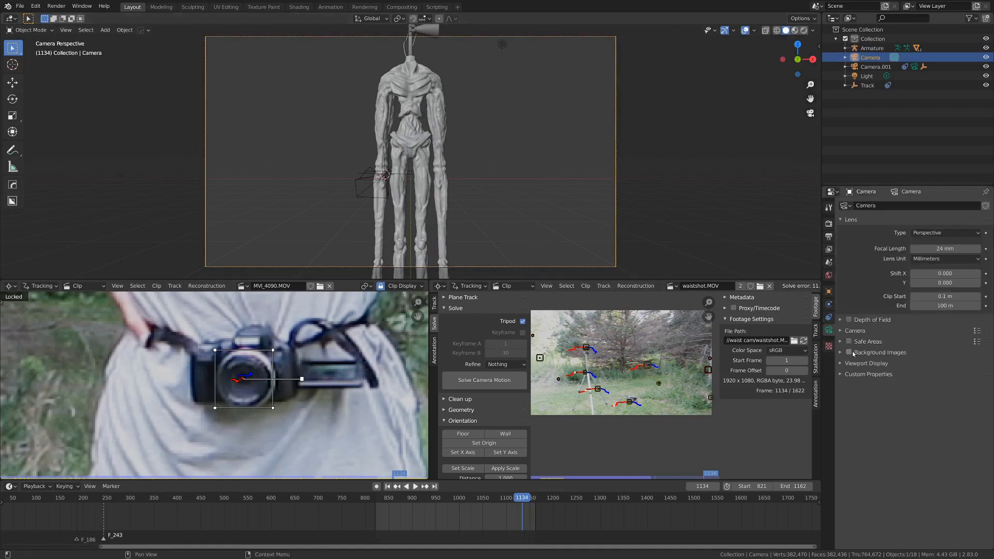
left_click(839, 354)
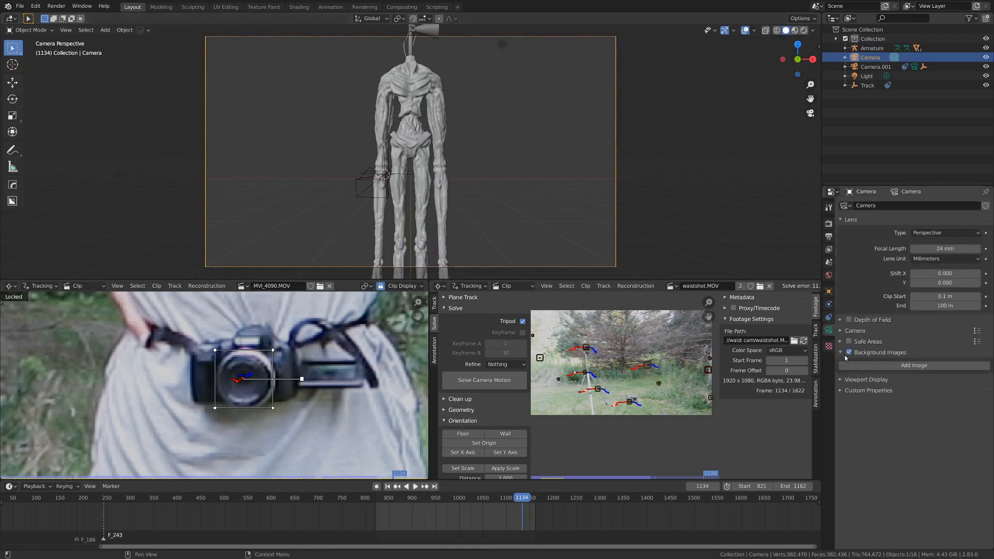
left_click(891, 366)
left_click(978, 395)
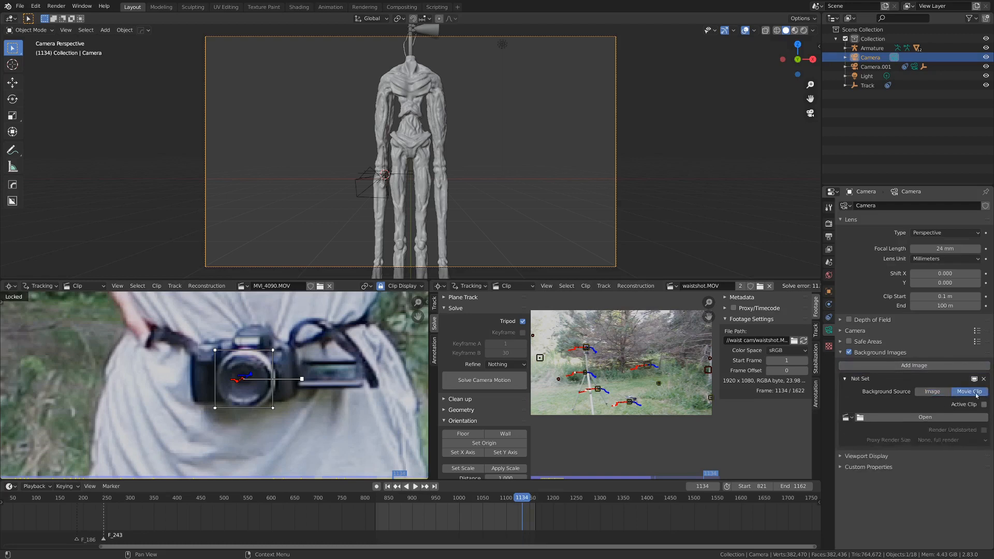
left_click(845, 417)
left_click(865, 431)
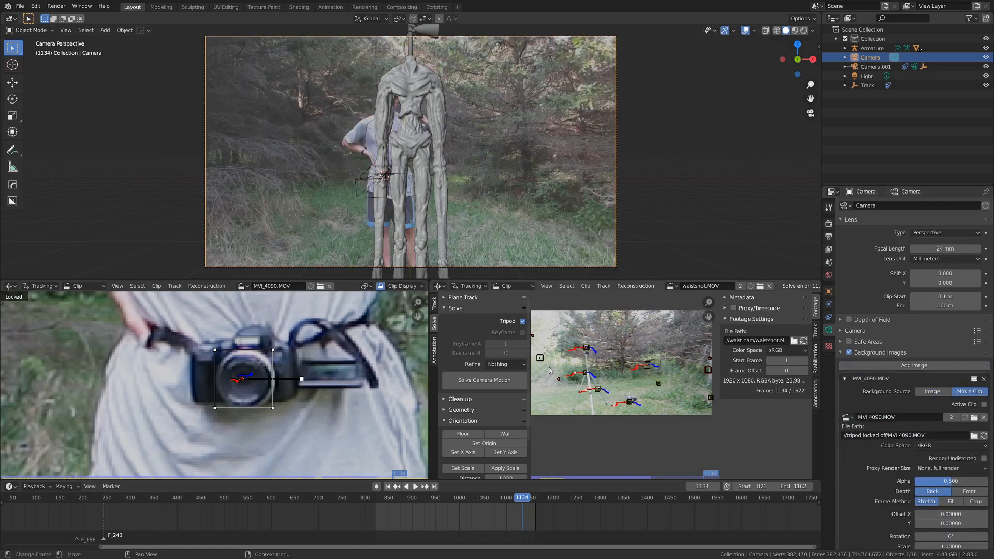
Step: Play back the shot through the camera to compare the rig and creature with the background footage
key("space")
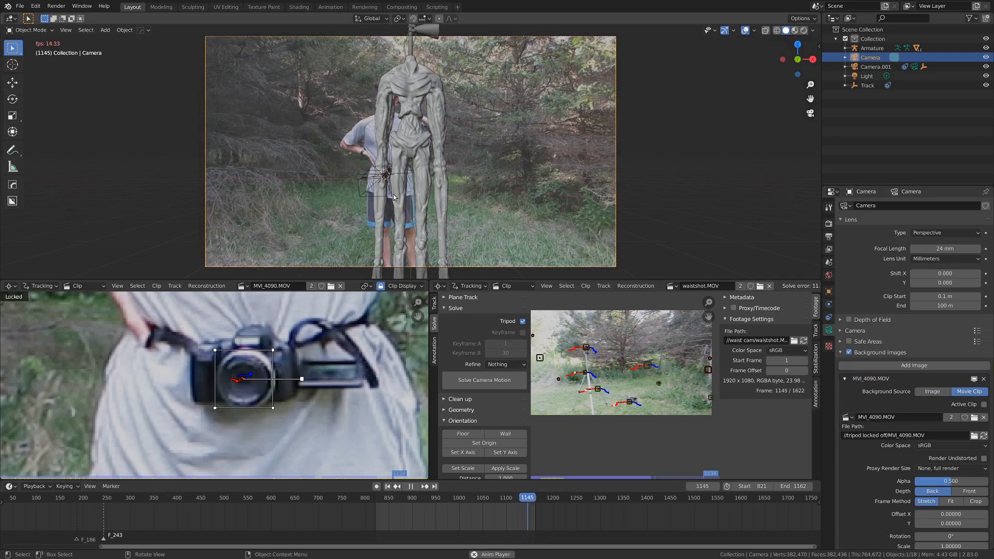
scroll(393, 194, "up", 2)
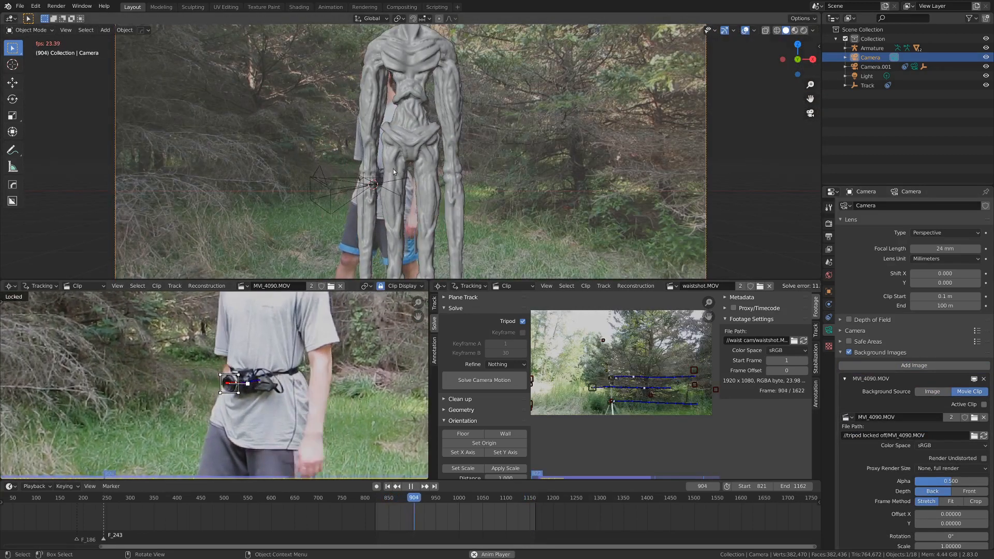
scroll(395, 176, "down", 1)
scroll(393, 181, "down", 4)
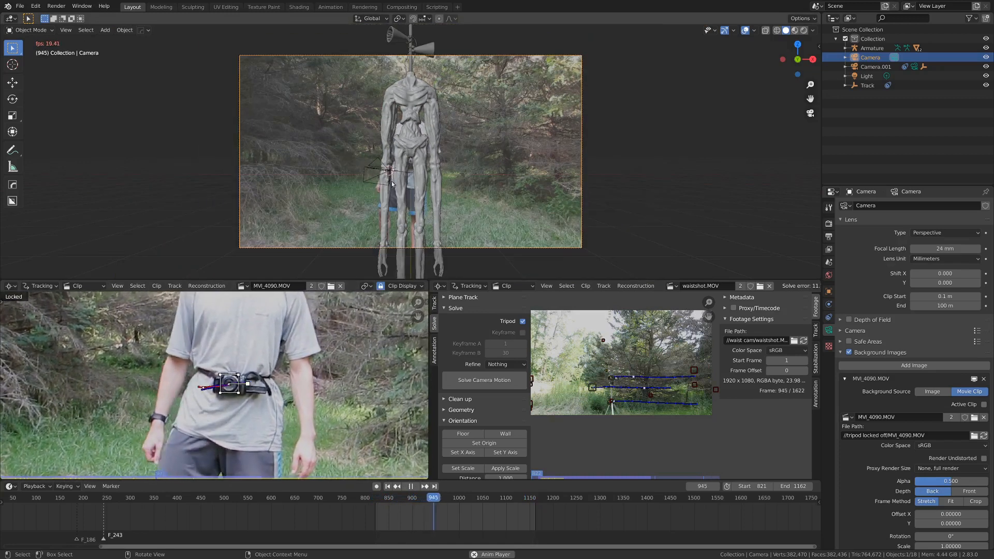
key("space")
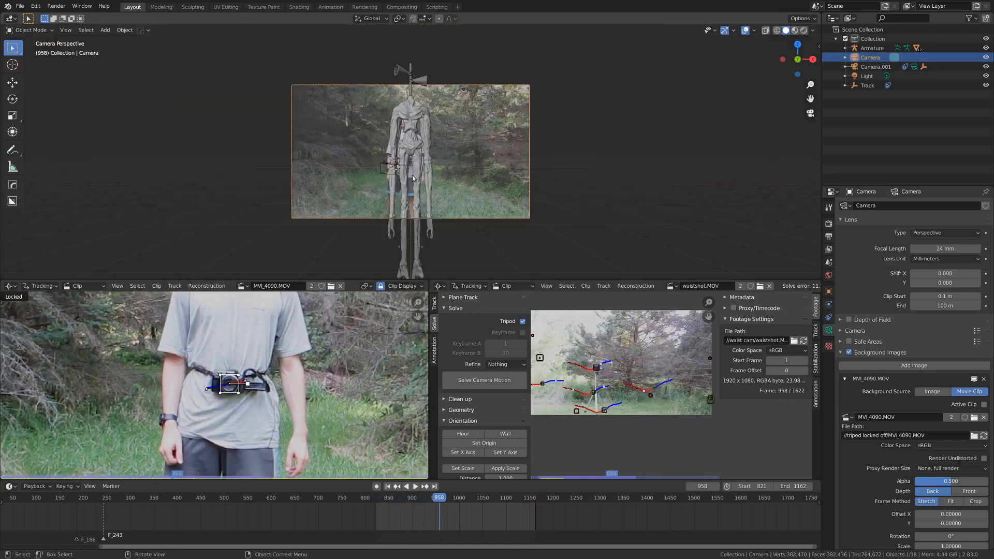
Step: Select the creature's Armature and turn on X-ray display so the footage shows through the model
left_click(420, 250)
scroll(474, 186, "up", 3)
key("z")
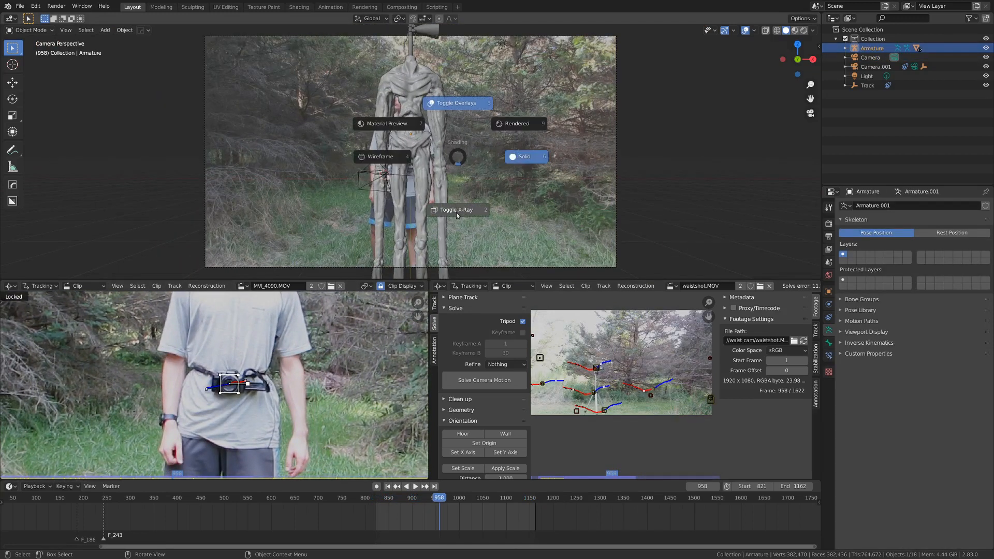
left_click(455, 210)
scroll(468, 114, "up", 2)
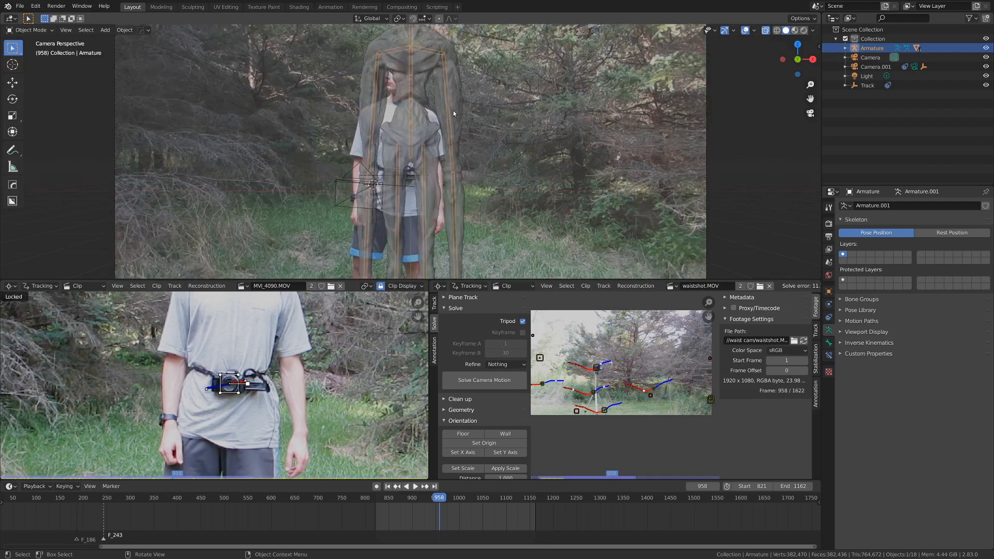
Step: Move the Armature about -0.46 m in X and -1.38 m in Z, and scale it by about 0.83 to fit the person
key("g")
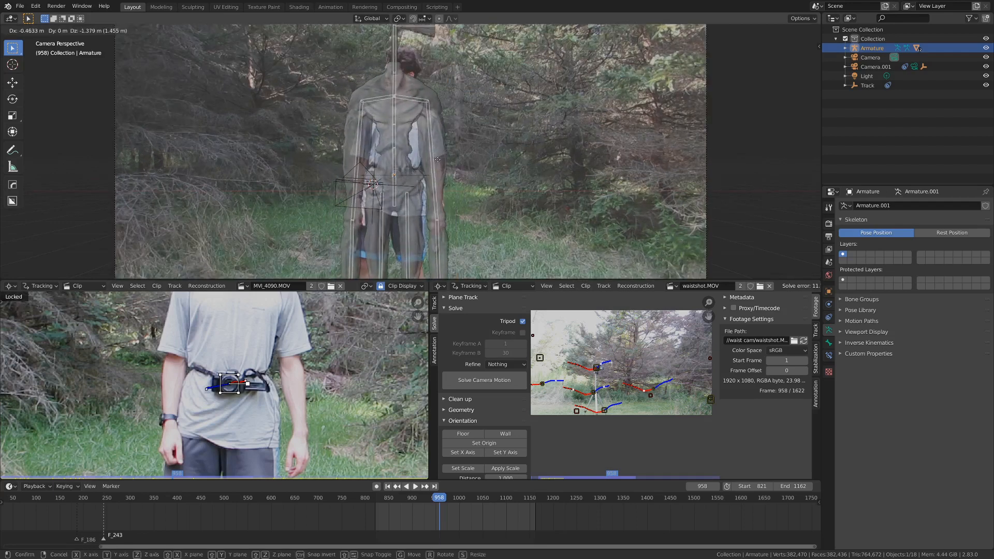
left_click(437, 159)
scroll(501, 139, "down", 3)
key("s")
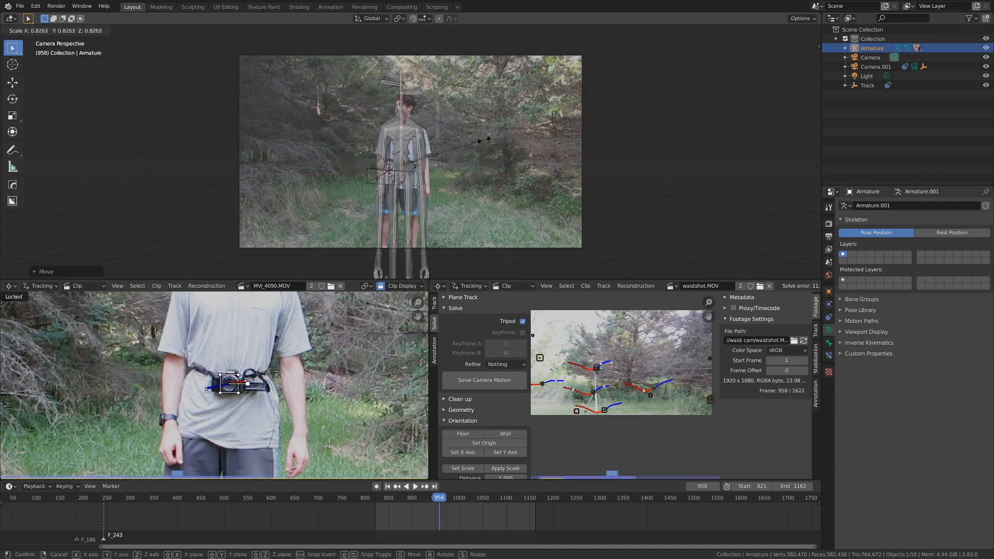
left_click(482, 143)
scroll(414, 198, "down", 3)
scroll(380, 183, "up", 5)
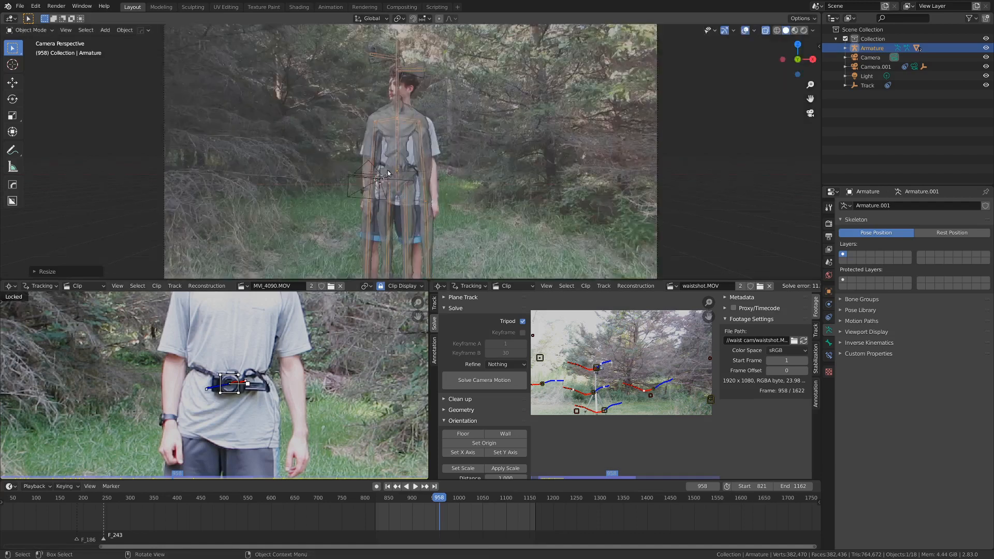
Step: Move the Armature back, away from the original camera, so its waist sits just behind the farther helper empty
middle_click_drag(380, 179, 408, 133)
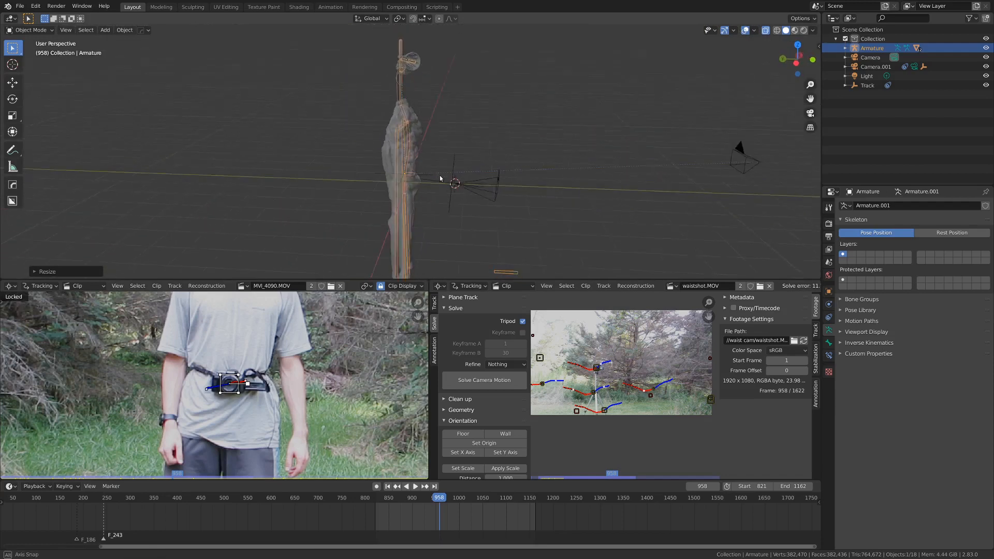
scroll(416, 179, "up", 4)
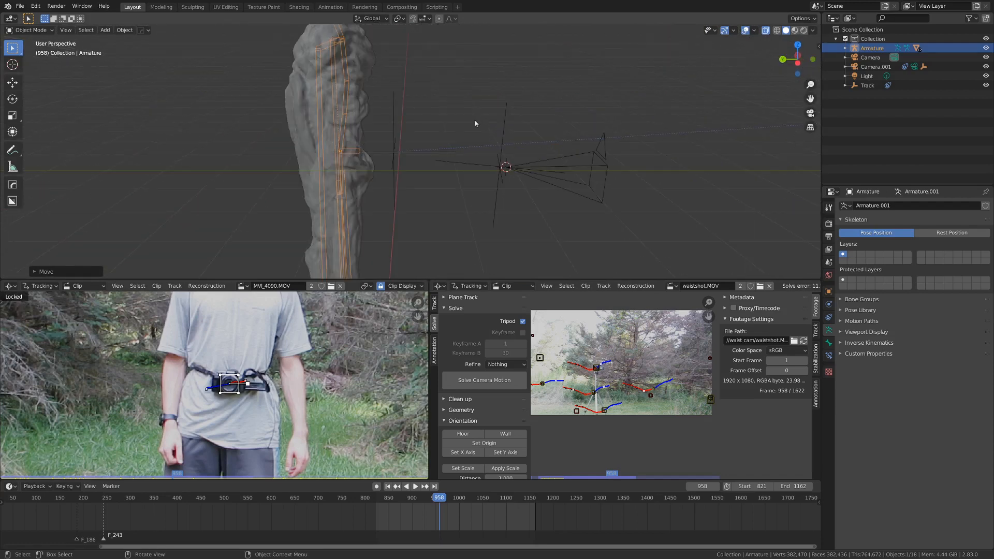
middle_click_drag(475, 123, 420, 180)
scroll(450, 176, "up", 4)
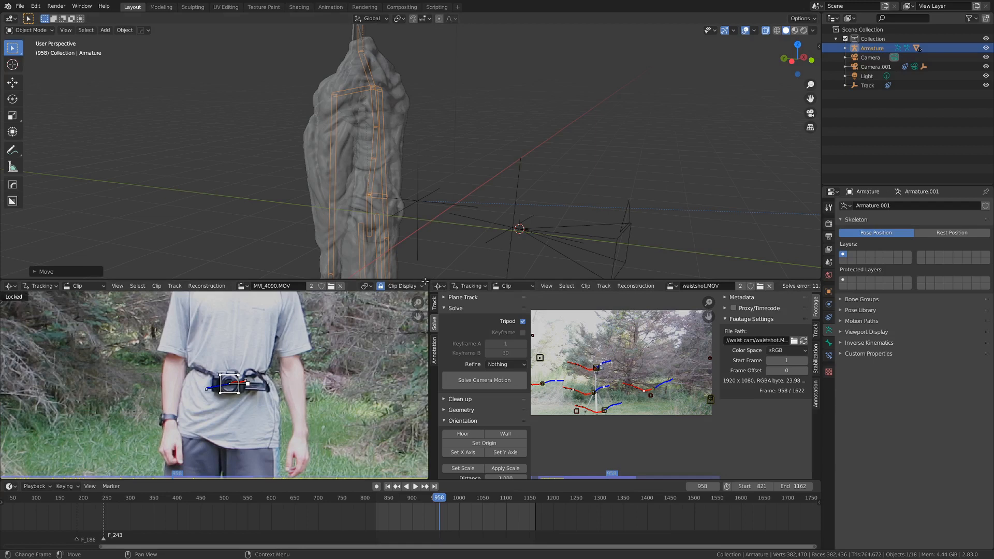
Step: Expand the 3D viewport over both clip editors and put the Armature in Pose Mode with waist bone Bone.048 selected
left_click_drag(425, 281, 760, 313)
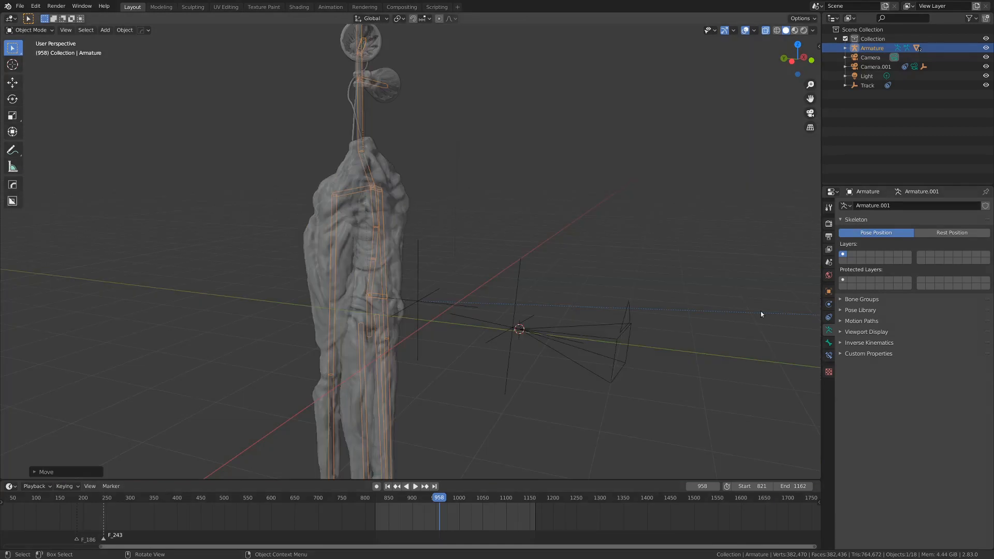
mouse_move(412, 311)
middle_mouse_down()
mouse_move(423, 319)
mouse_move(406, 317)
middle_mouse_up()
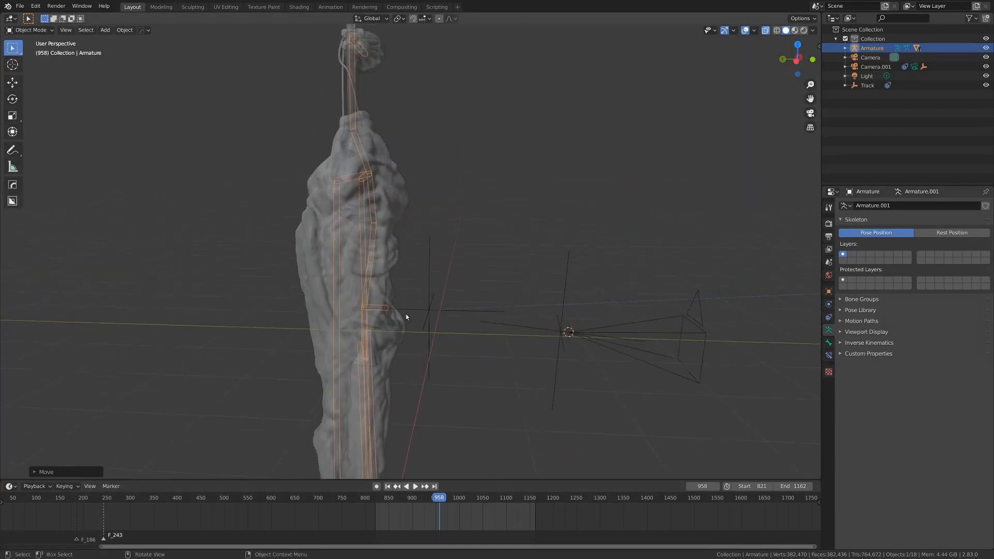
key("ctrl+Tab")
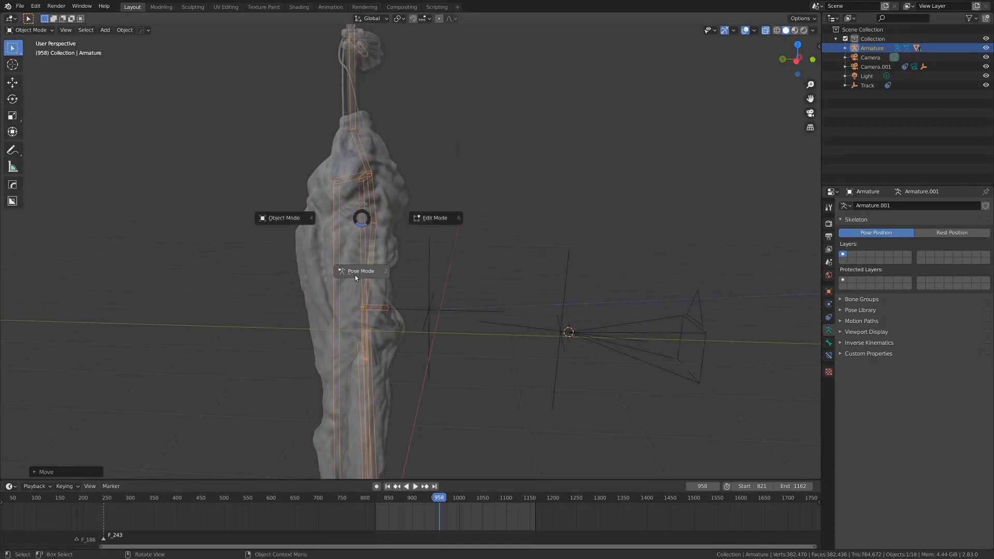
left_click(365, 272)
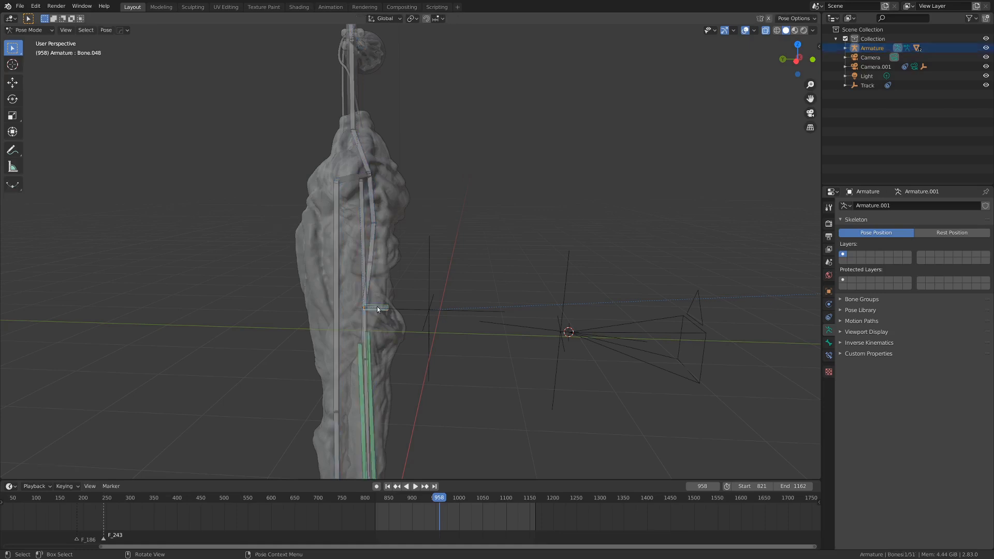
scroll(393, 306, "down", 3)
mouse_move(394, 309)
middle_mouse_down()
mouse_move(369, 304)
mouse_move(404, 302)
middle_mouse_up()
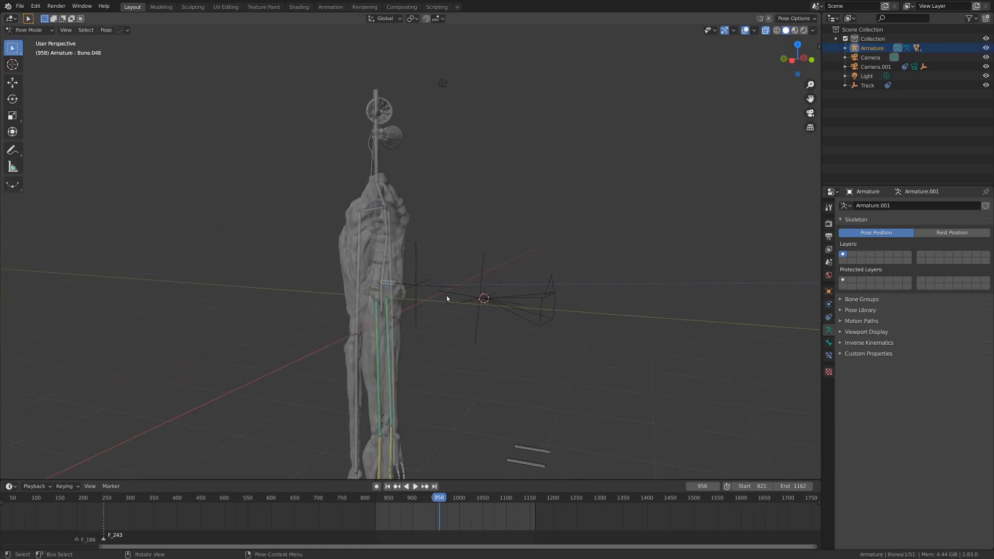
Step: Try moving and freely rotating waist bone Bone.048 to test how it drives the creature's body
key("g")
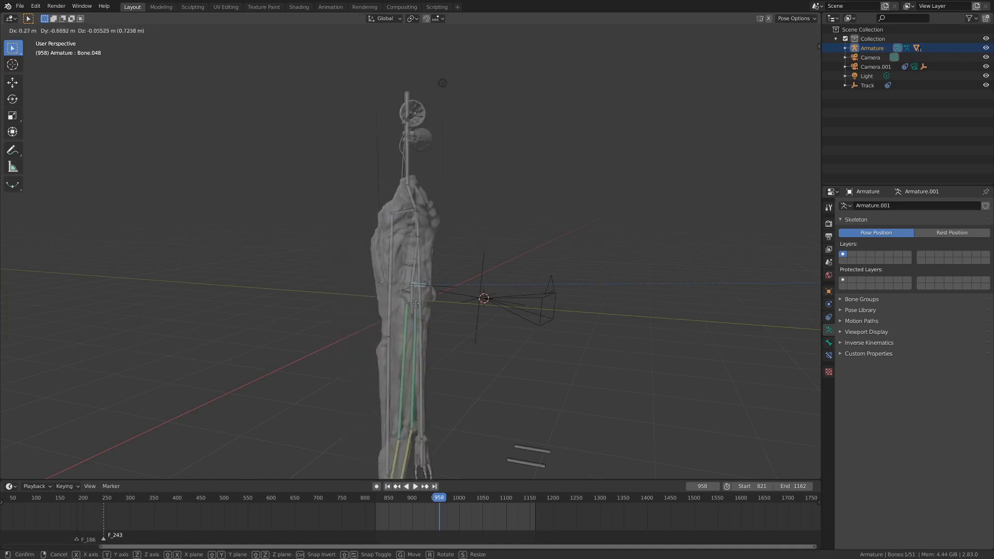
left_click(408, 304)
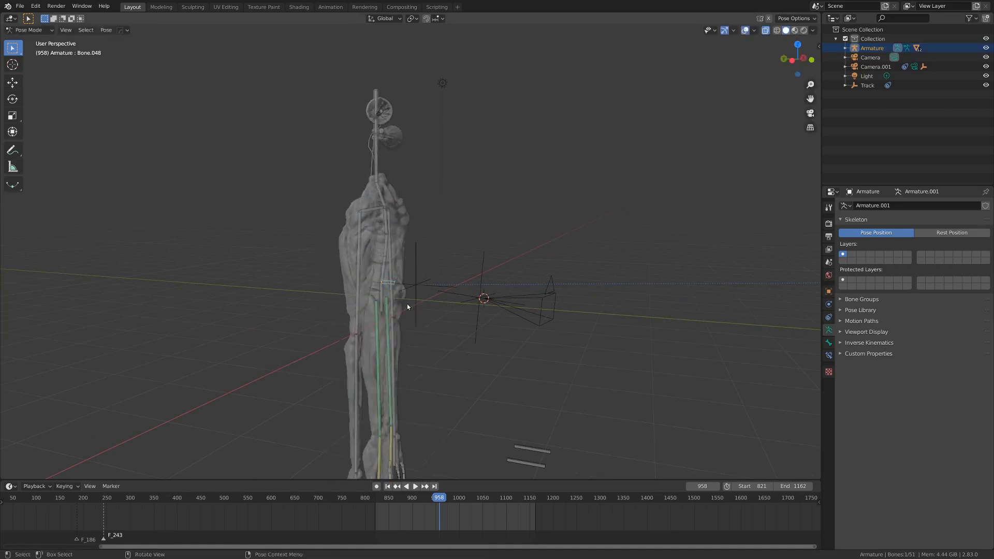
key("r")
key("r")
right_click(471, 300)
Step: Add a Copy Location constraint to waist bone Bone.048 with Track as its target
scroll(419, 278, "up", 5)
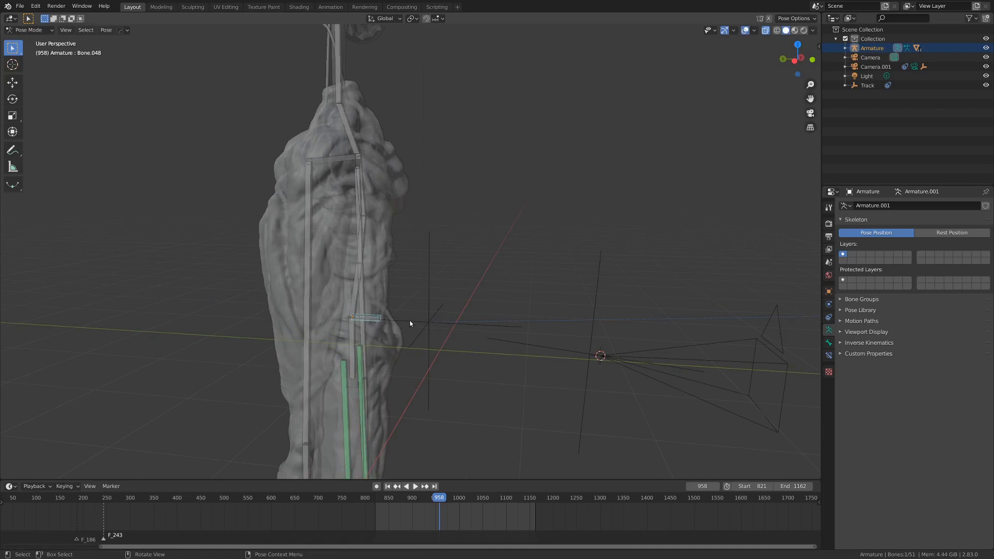
left_click(829, 355)
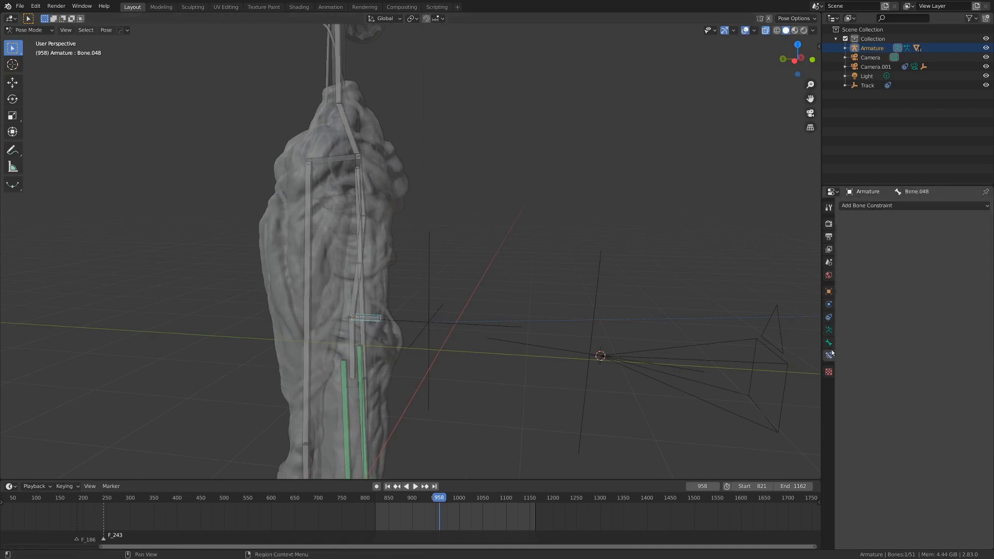
left_click(892, 206)
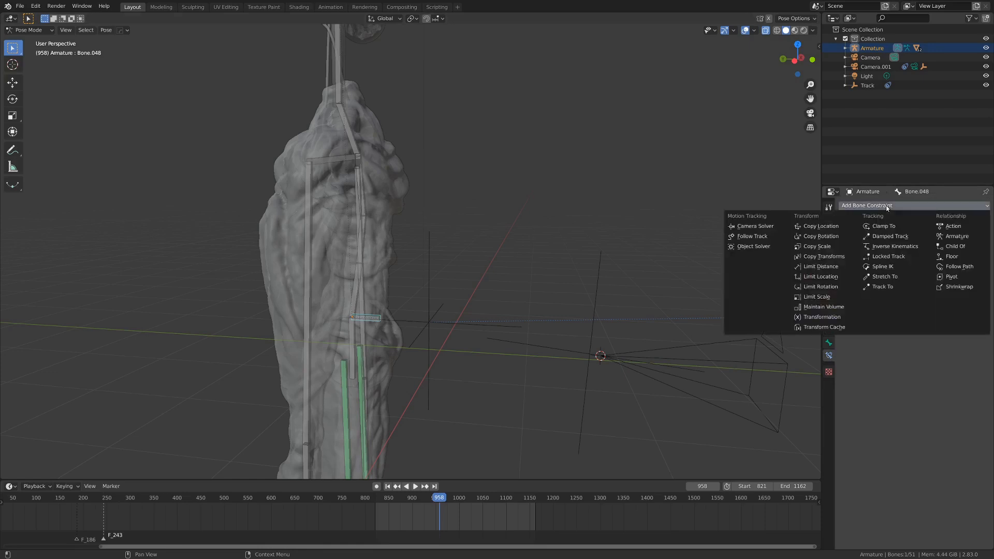
left_click(840, 229)
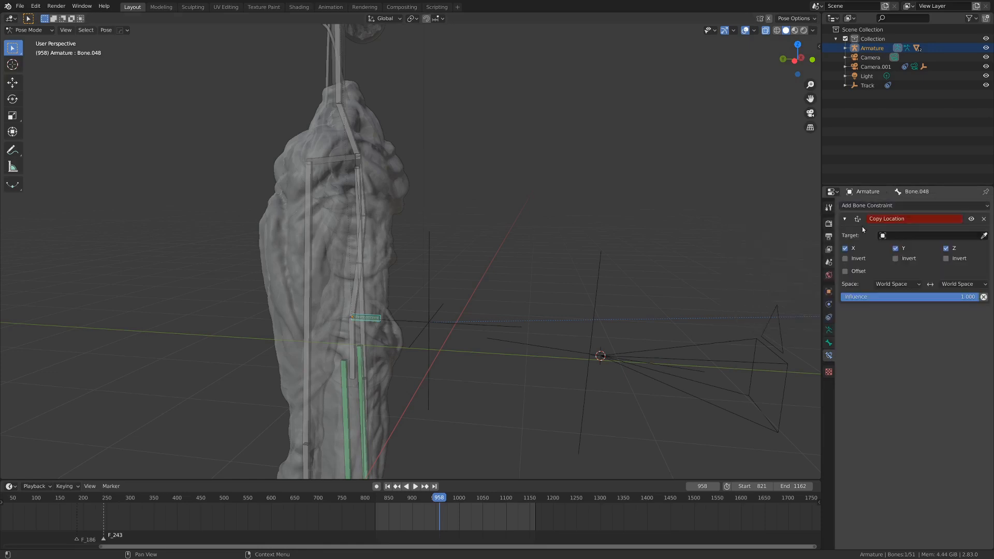
left_click(953, 236)
type("tr")
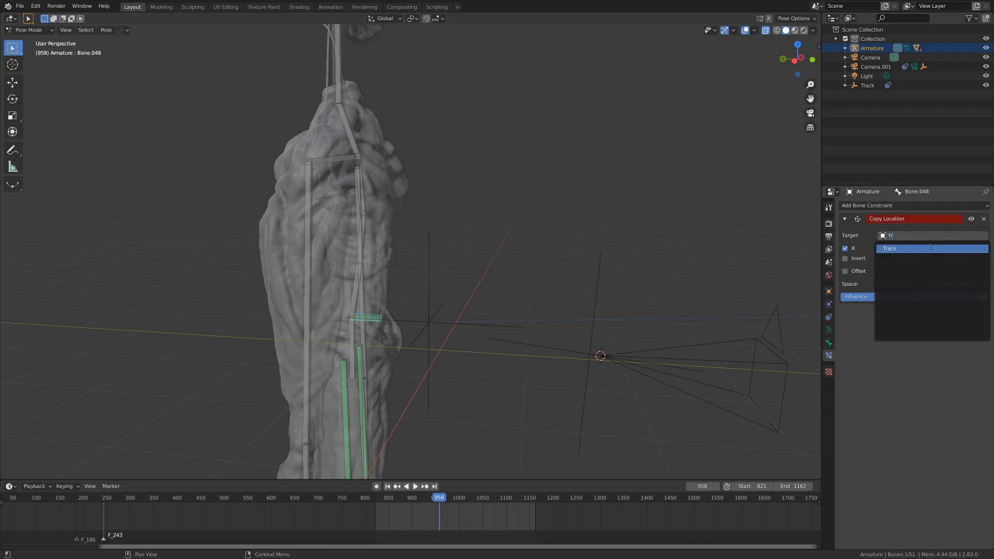
left_click(922, 250)
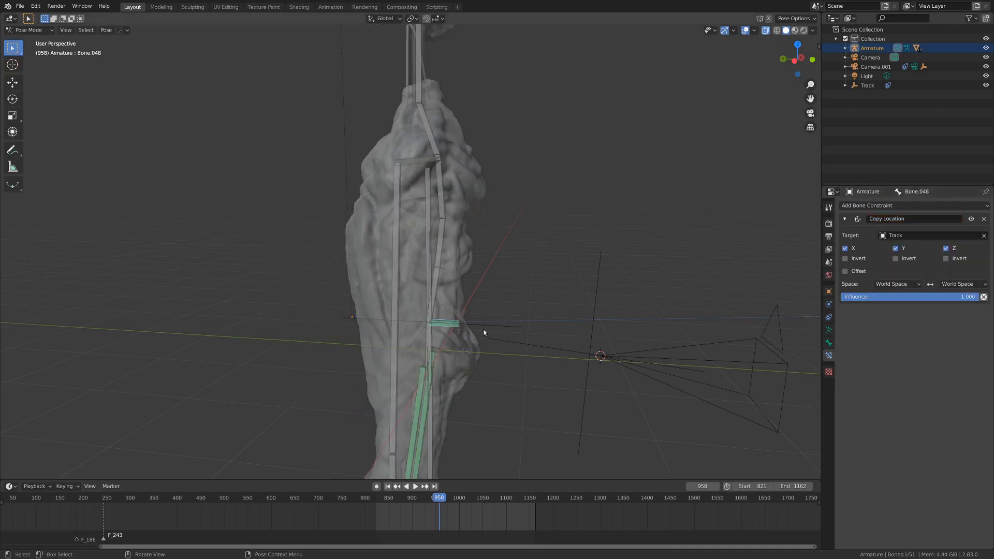
Step: Enable Offset on the Copy Location constraint, play the animation to check the body's movement, and return to start frame 821
scroll(469, 319, "up", 2)
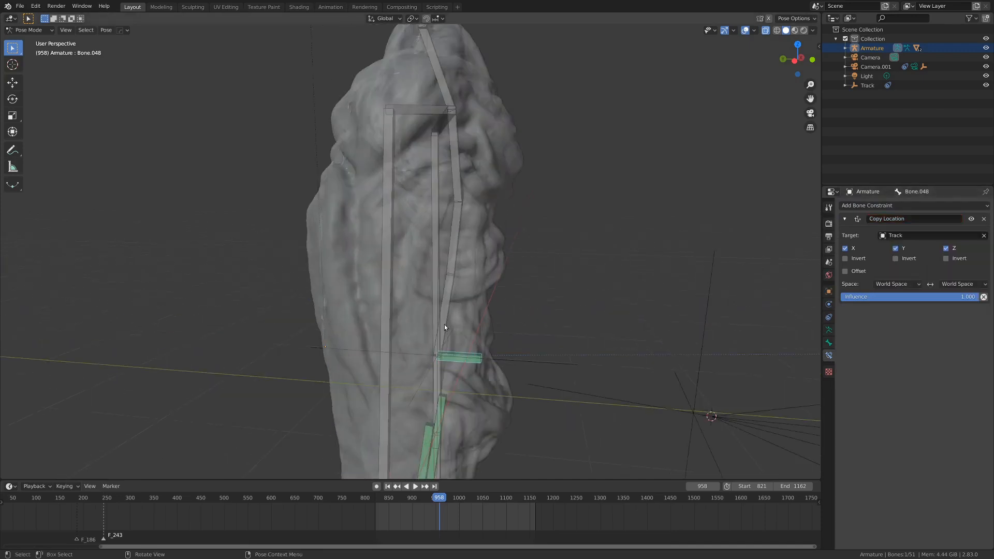
left_click(845, 272)
mouse_move(381, 319)
middle_mouse_down()
mouse_move(419, 335)
mouse_move(364, 330)
mouse_move(394, 303)
mouse_move(430, 303)
middle_mouse_up()
scroll(419, 335, "up", 1)
key("space")
scroll(417, 335, "down", 5)
scroll(431, 305, "up", 1)
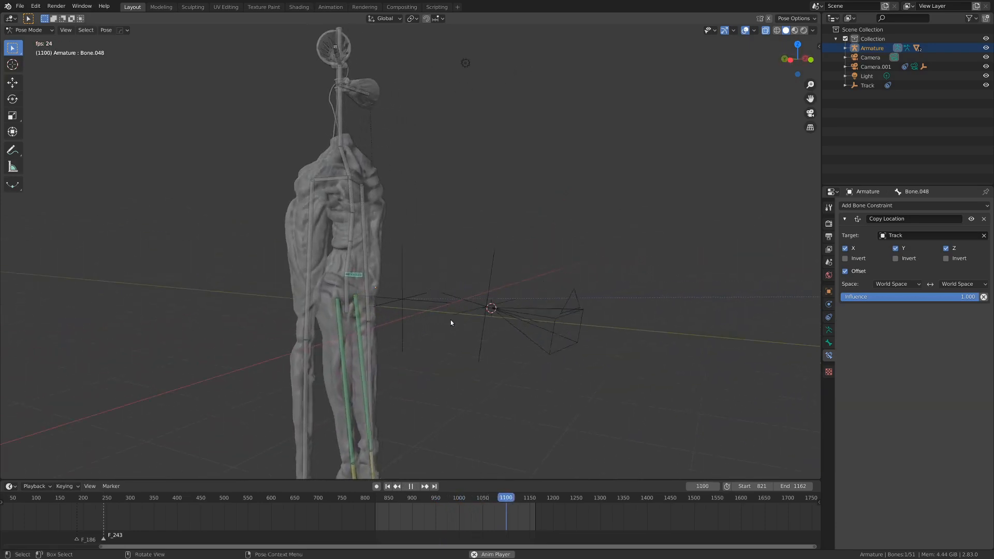
key("space")
key("shift+Left")
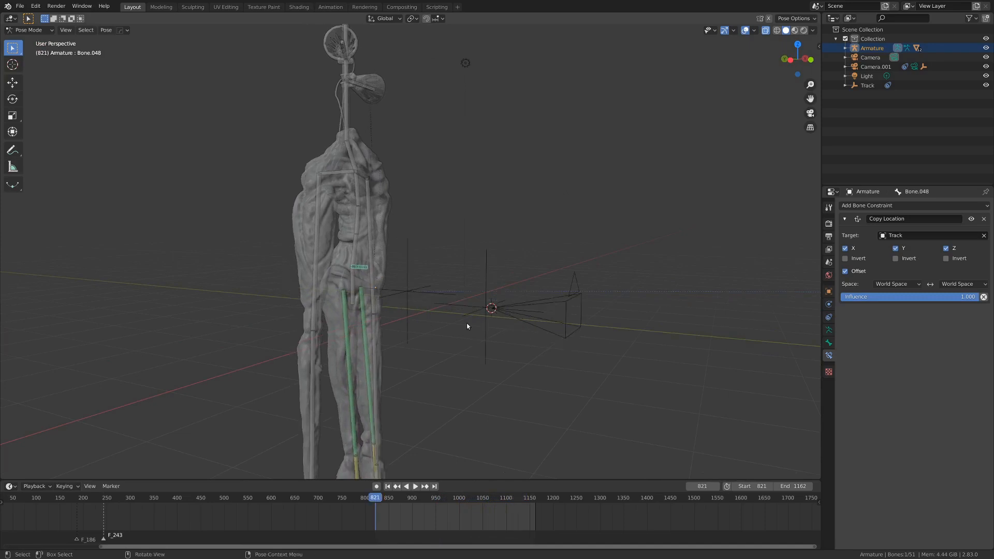
Step: Add a Copy Rotation constraint to Bone.048 with the waist camera's Empty as its target
left_click(847, 205)
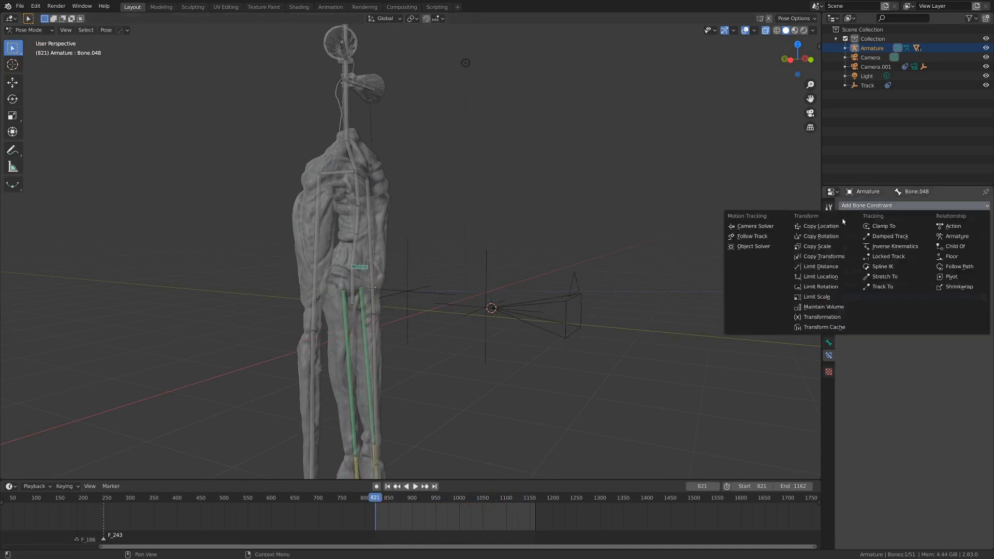
left_click(830, 236)
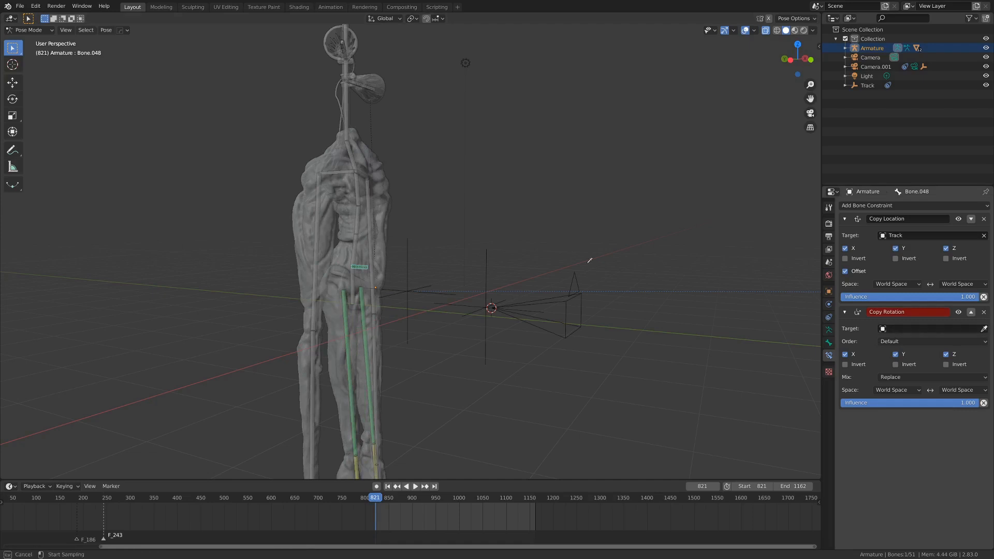
left_click(488, 268)
middle_click_drag(488, 268, 511, 281)
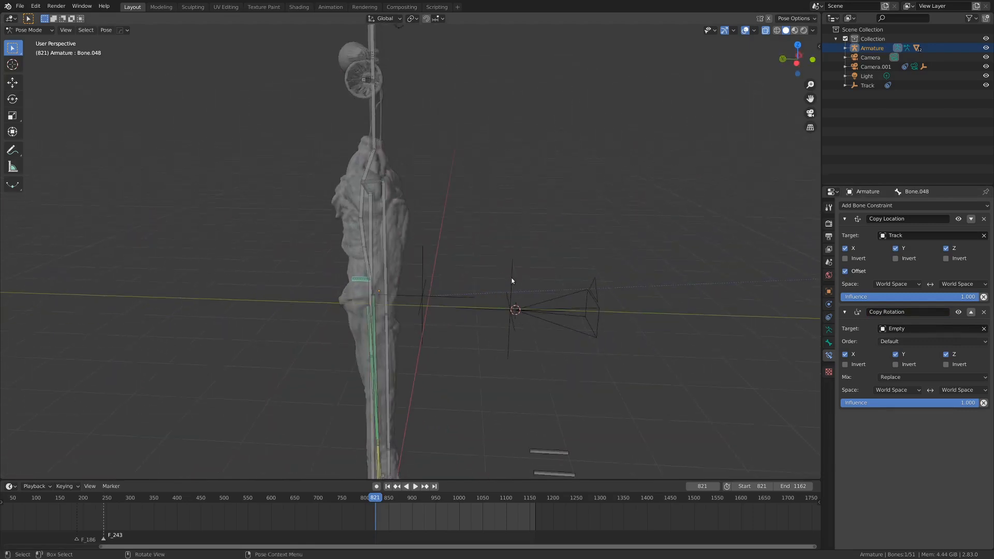
Step: Switch to Object Mode and rotate the waist camera's Empty 180° around the global Z axis
key("ctrl+Tab")
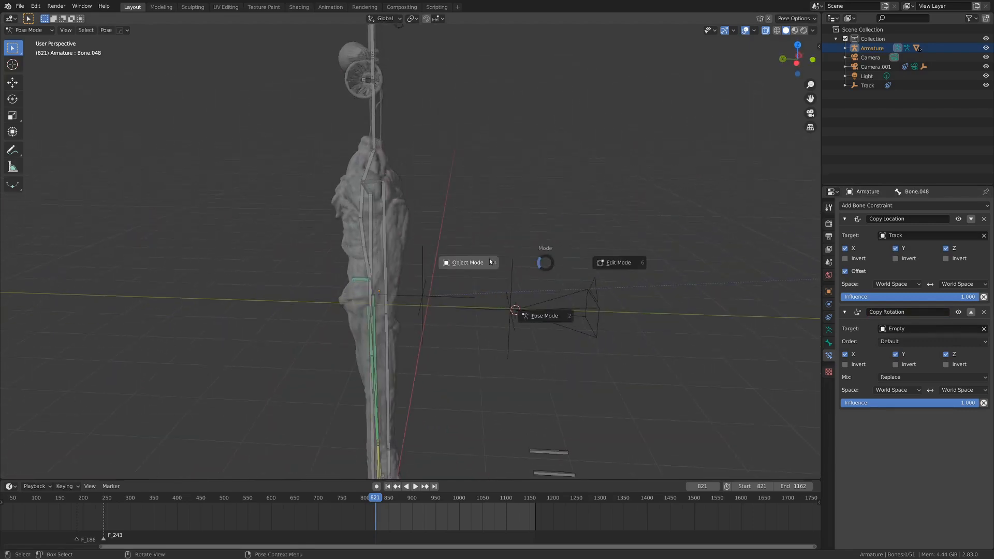
left_click(463, 263)
left_click(511, 275)
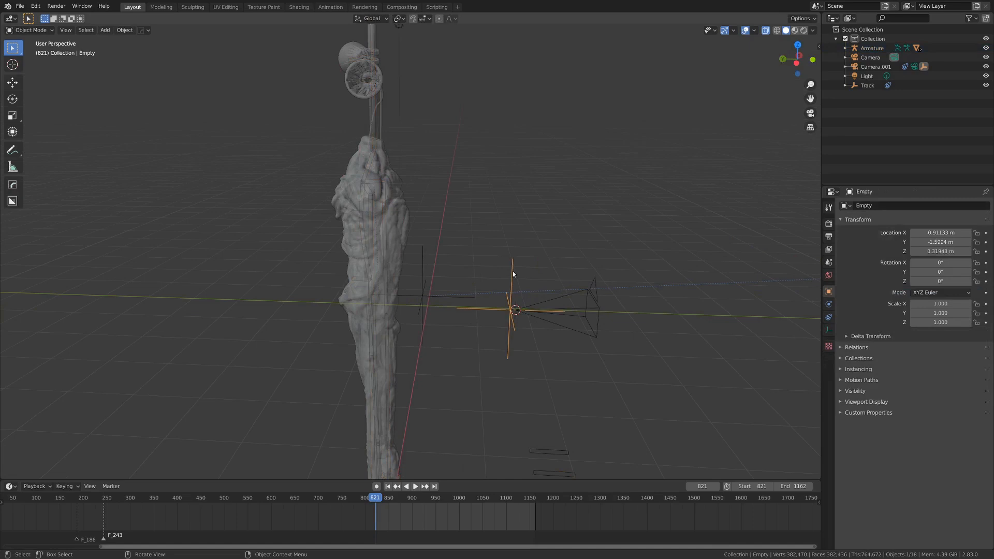
type("rz")
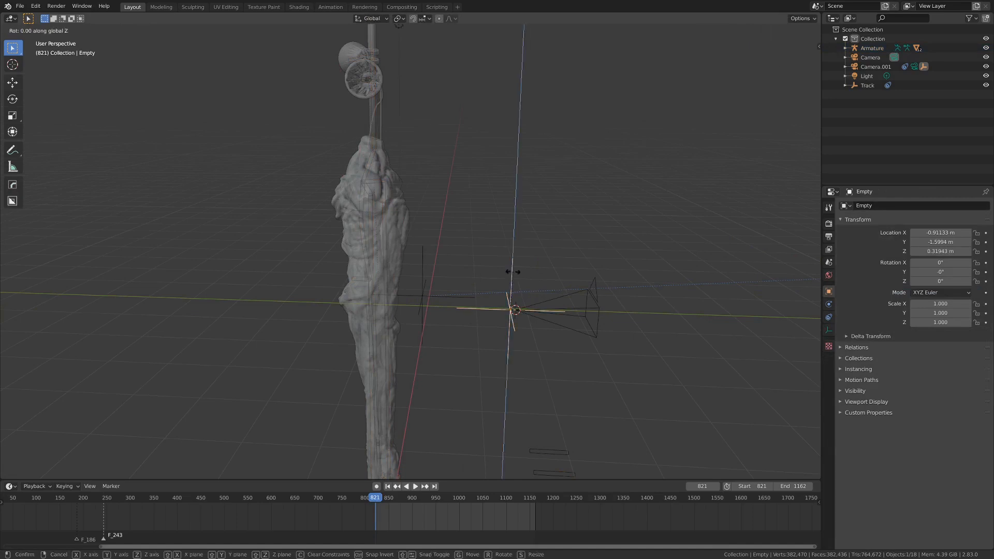
type("180")
left_click(513, 272)
scroll(513, 273, "down", 3)
middle_click_drag(513, 273, 534, 300)
scroll(436, 269, "up", 2)
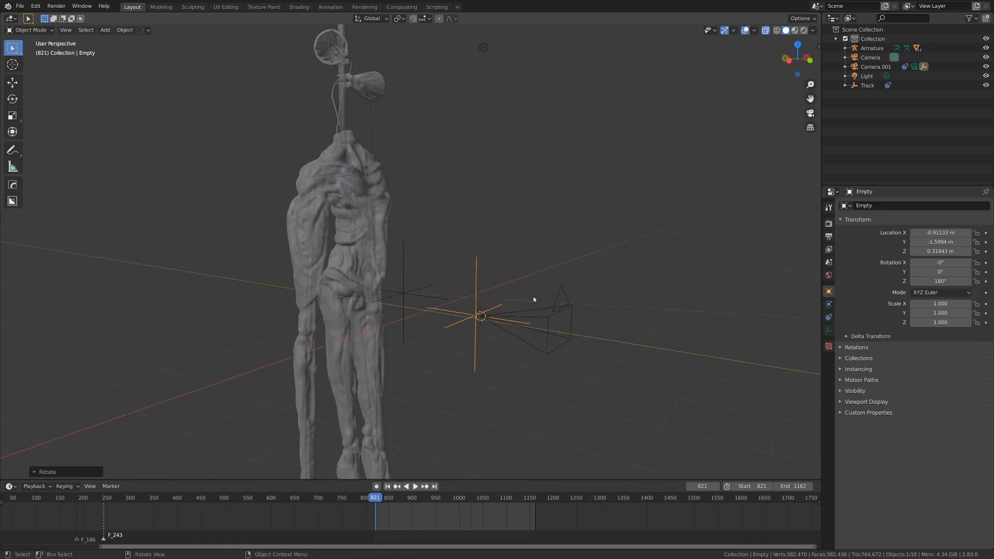
Step: Select the Armature and play the animation through the tripod camera to compare the creature's motion with the person's
left_click(361, 270)
middle_click_drag(361, 270, 503, 273)
key("space")
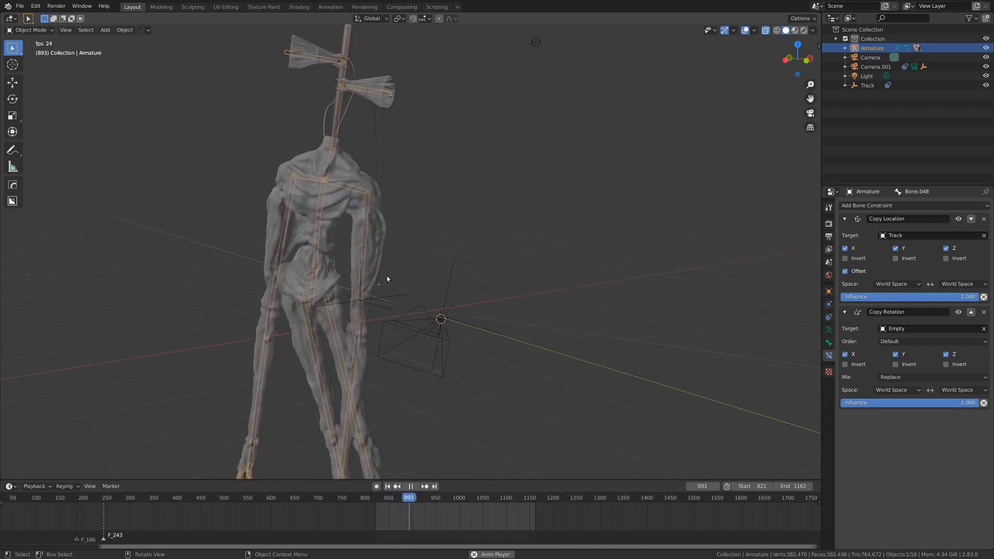
key("KP_0")
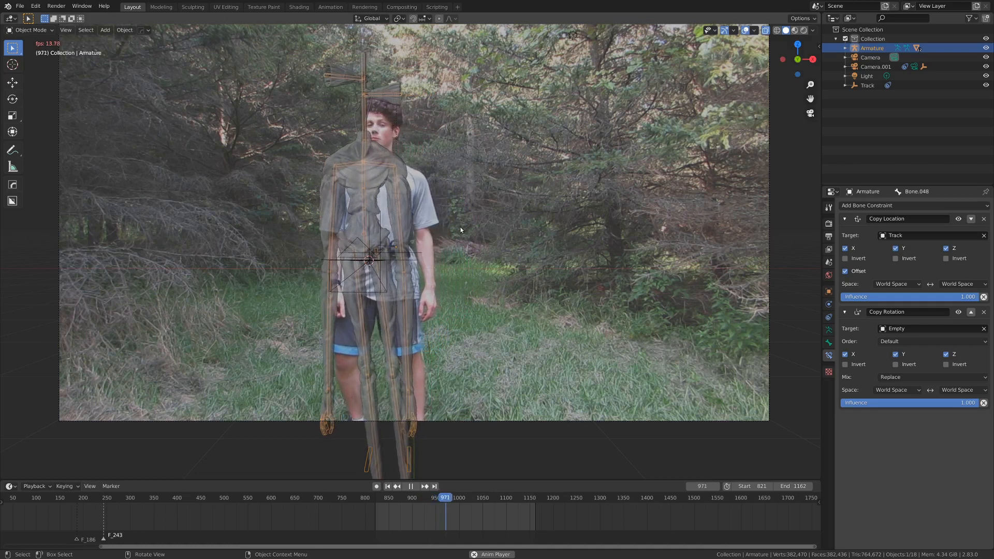
middle_click_drag(461, 227, 519, 245, "shift")
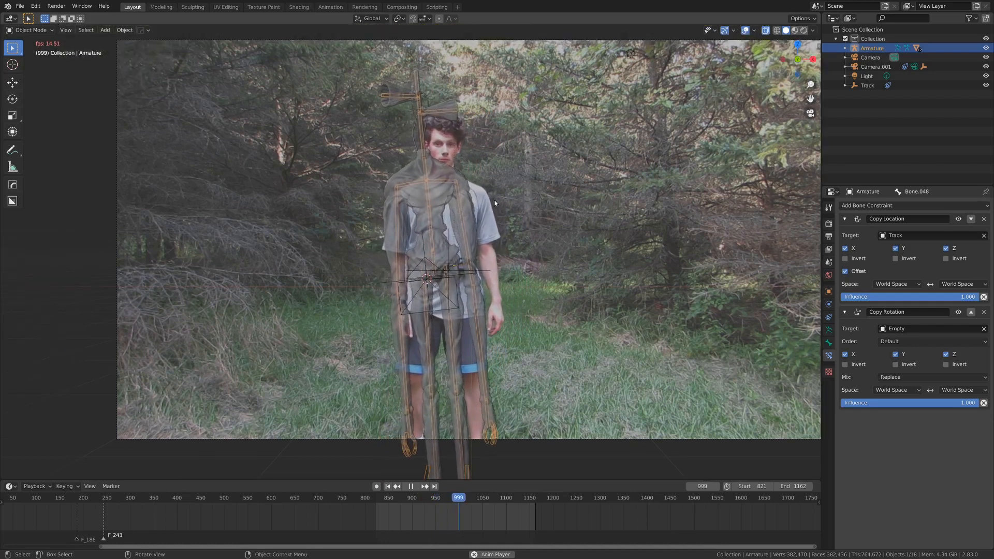
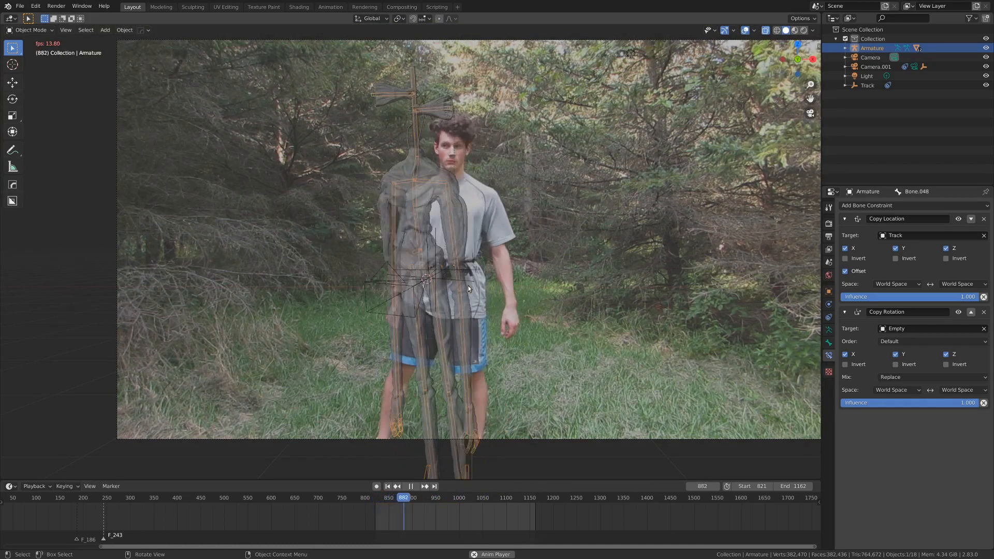
scroll(468, 286, "up", 2)
scroll(468, 286, "down", 1)
scroll(468, 285, "down", 3)
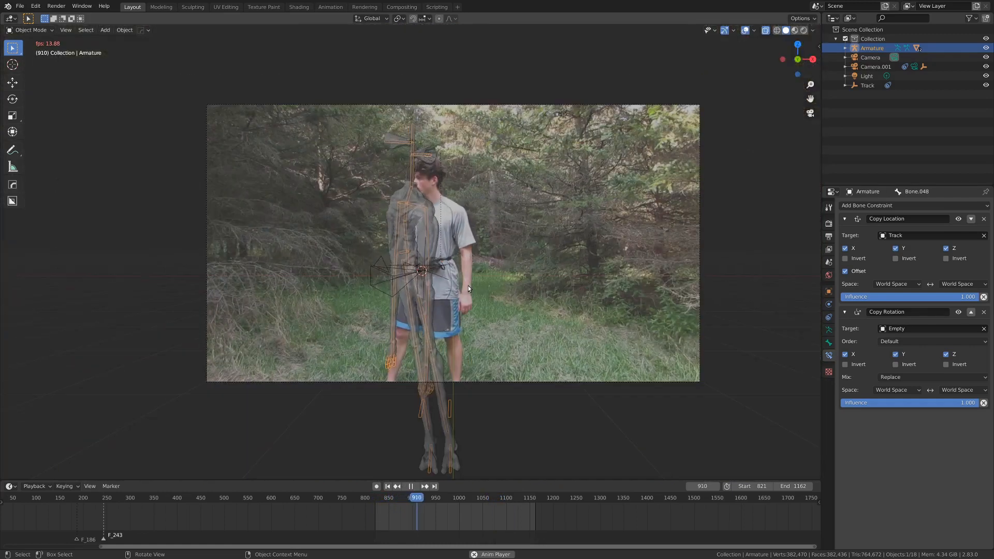
scroll(477, 288, "up", 3)
scroll(477, 288, "down", 2)
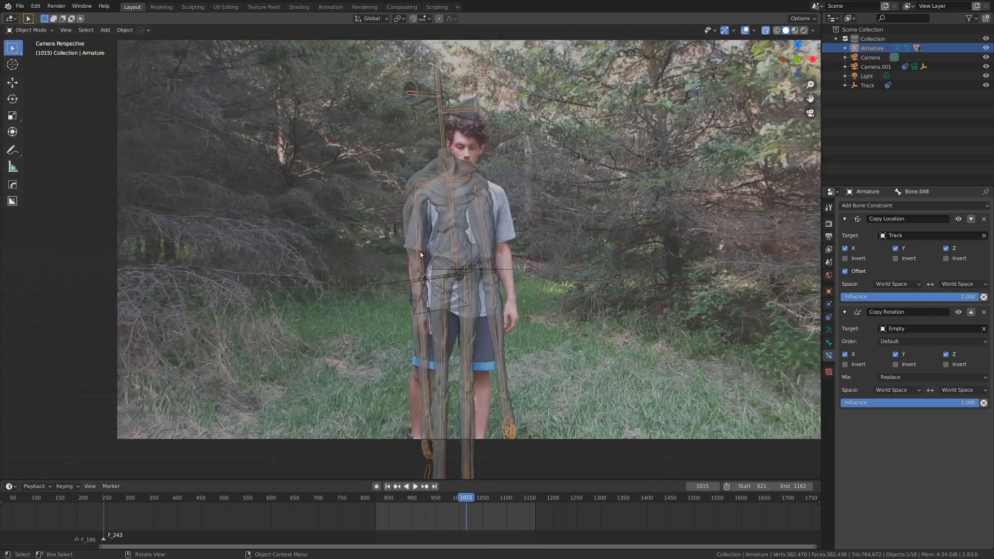
Step: Select the waist camera's Empty and set the current frame to 822
left_click(421, 251)
left_click(421, 250)
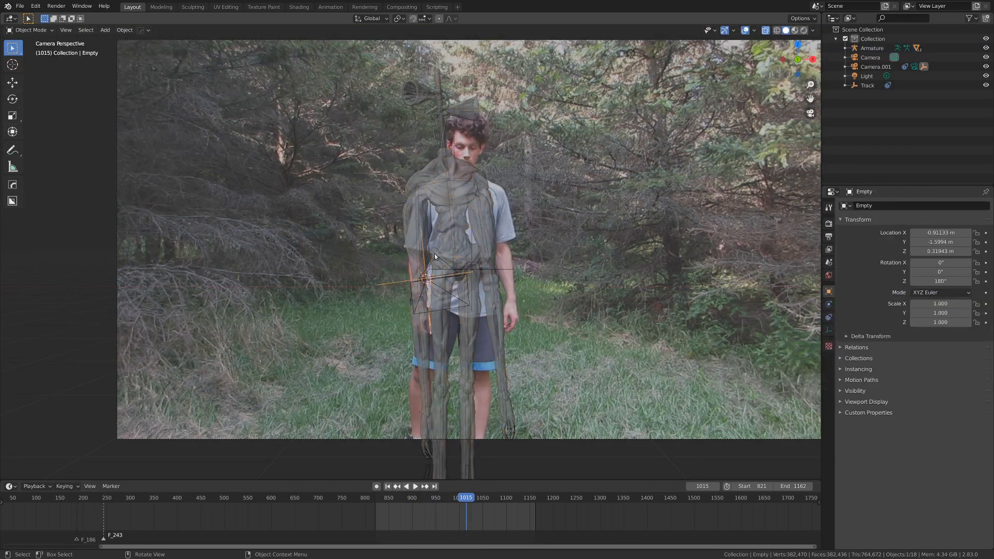
scroll(418, 257, "up", 2)
key("r")
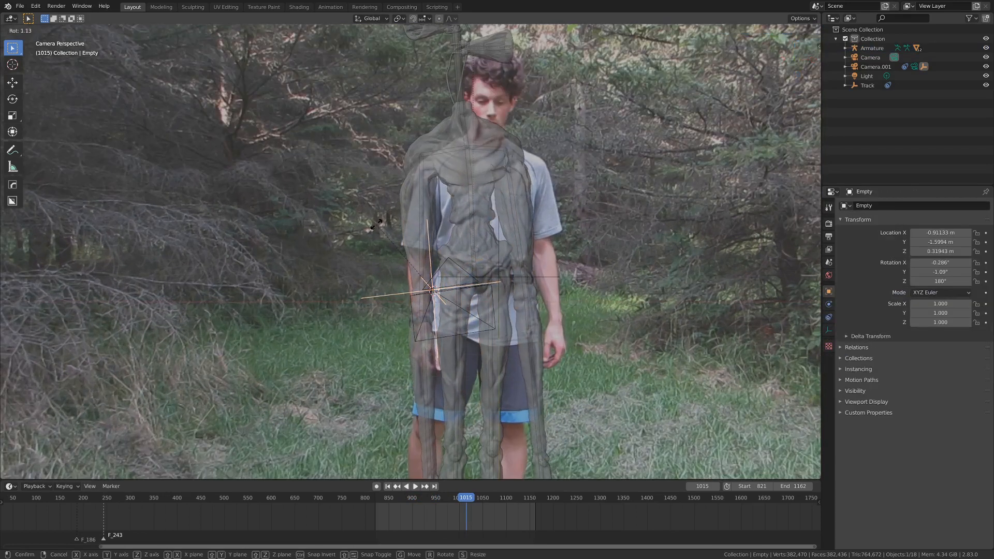
key("Escape")
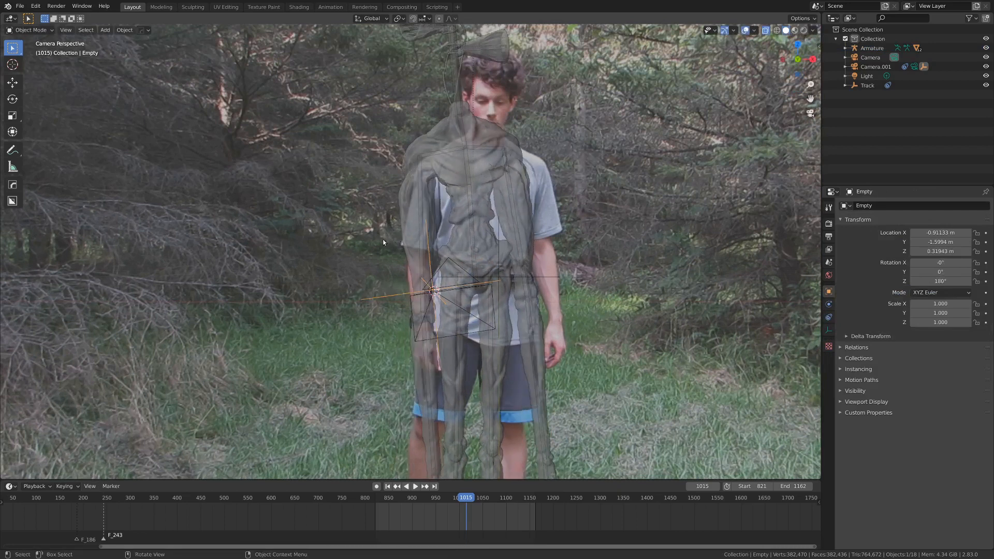
key("space")
scroll(373, 251, "down", 3)
scroll(372, 251, "up", 2)
key("space")
left_click_drag(384, 514, 375, 510)
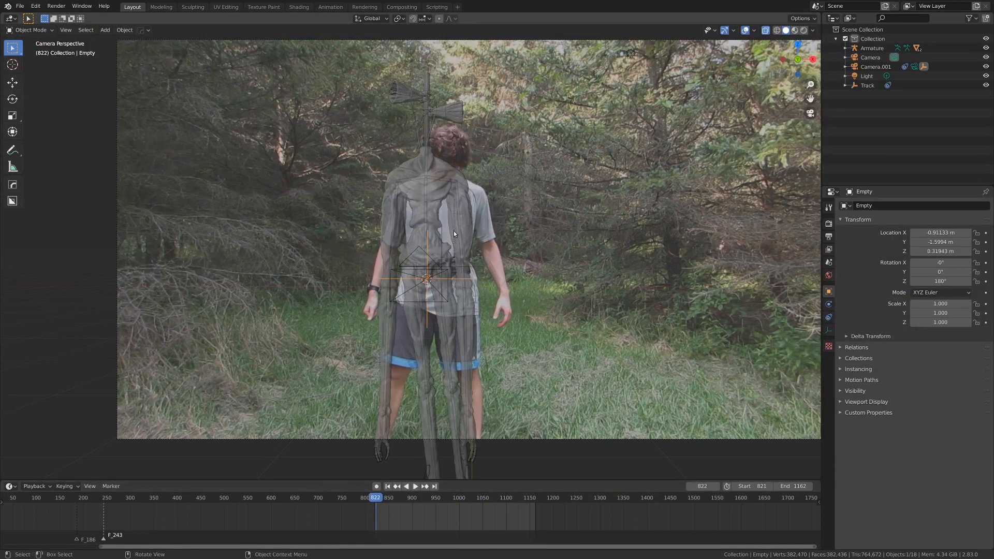
Step: Fine-tune the Empty's rotation to about -1.86° in Y and 184° in Z to line the creature up with the person
key("r")
left_click(469, 239)
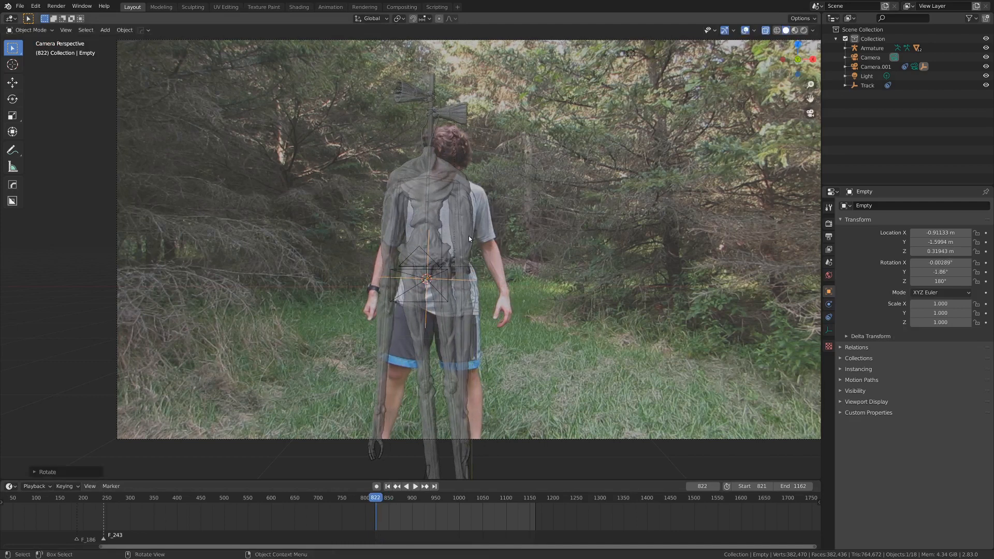
key("r")
key("z")
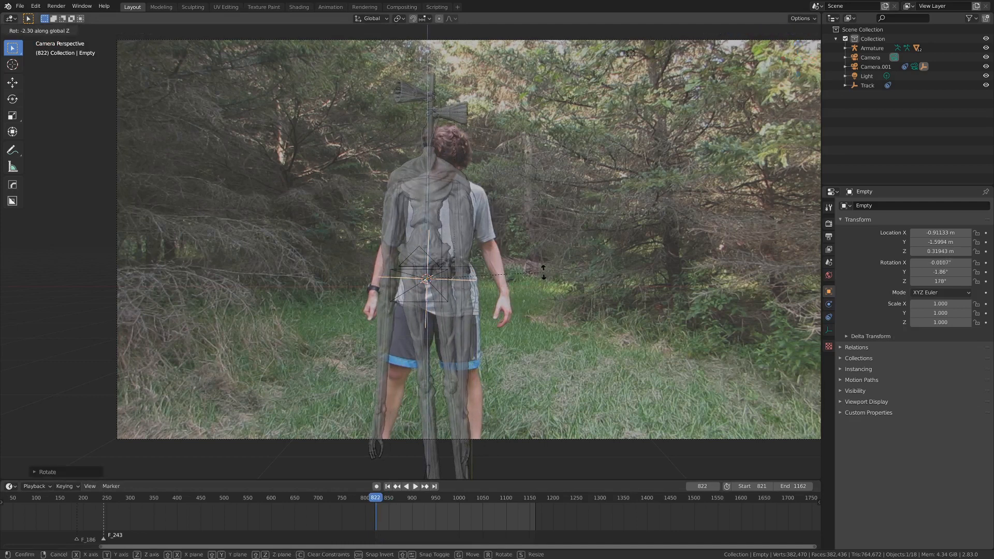
left_click(542, 285)
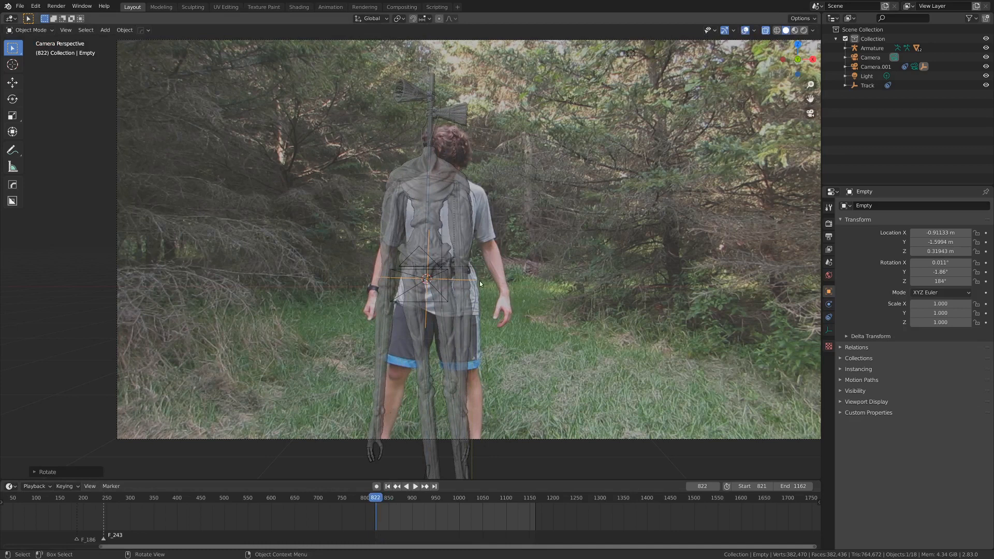
Step: Play the animation to check the adjusted rotation against the footage and from the side
key("space")
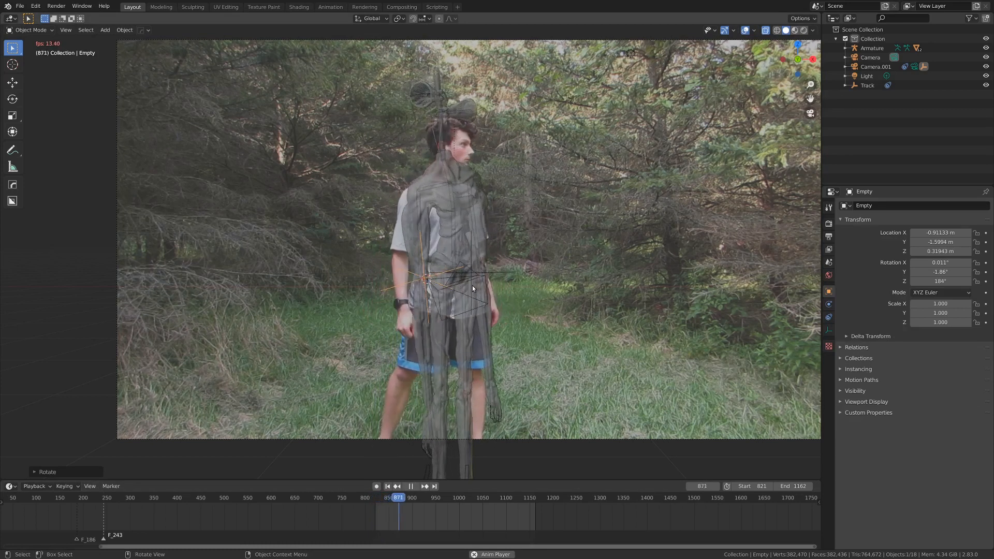
middle_click_drag(455, 316, 472, 380)
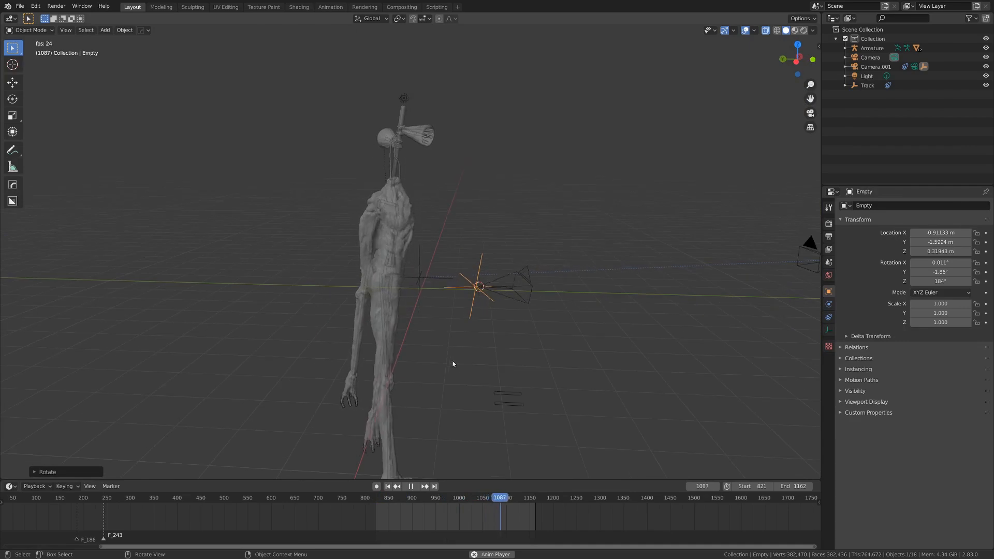
key("space")
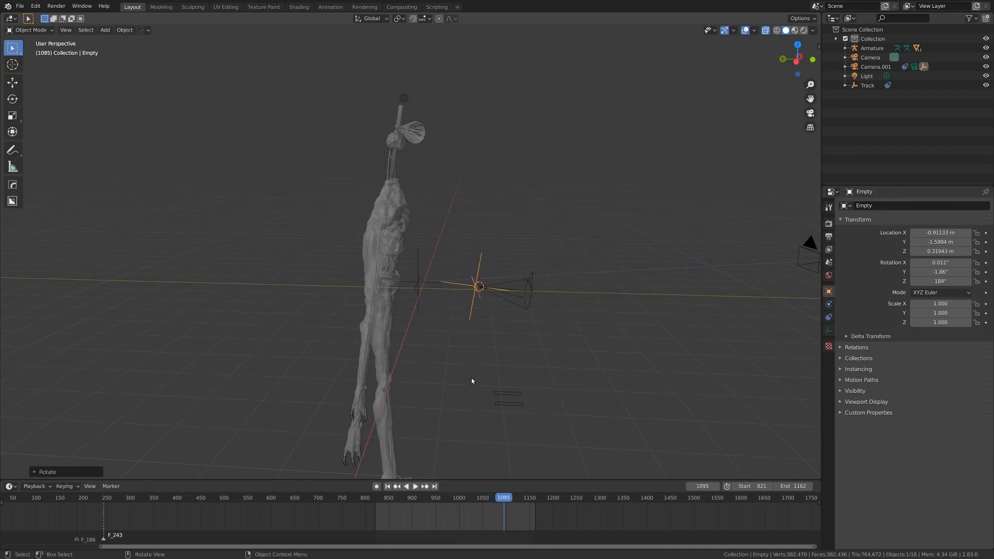
Step: Move the Armature about -0.8 m along the global Y axis, toward the waist camera
left_click(502, 405)
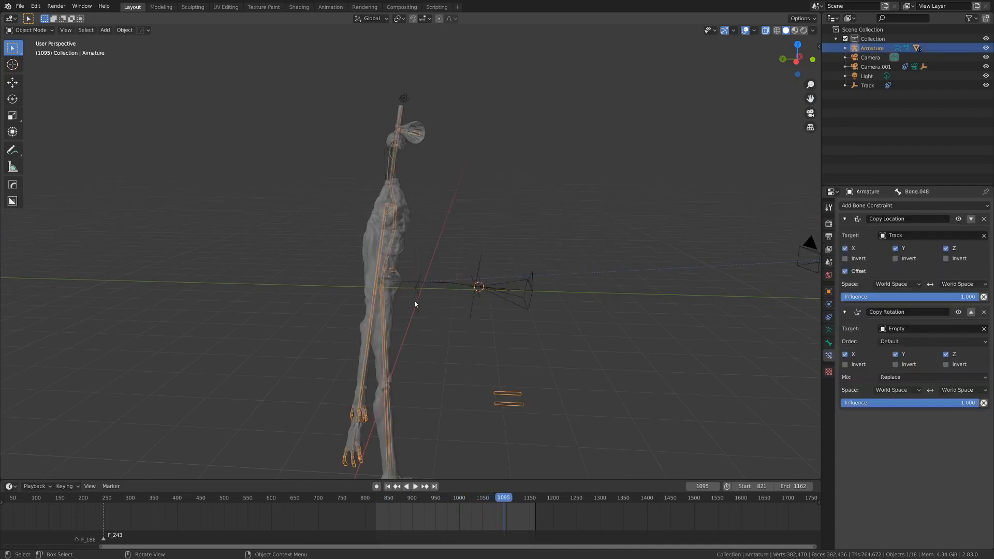
key("g")
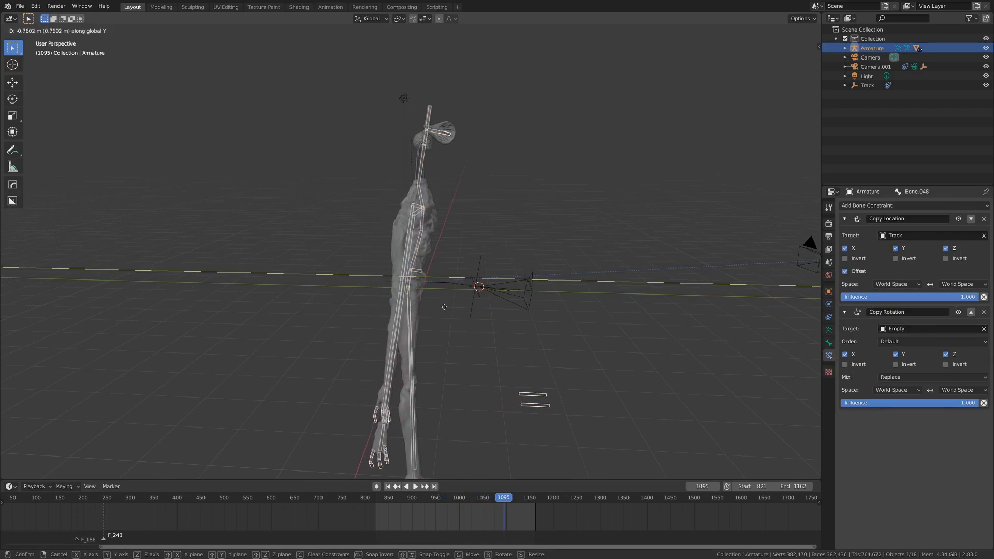
left_click(449, 311)
key("KP_0")
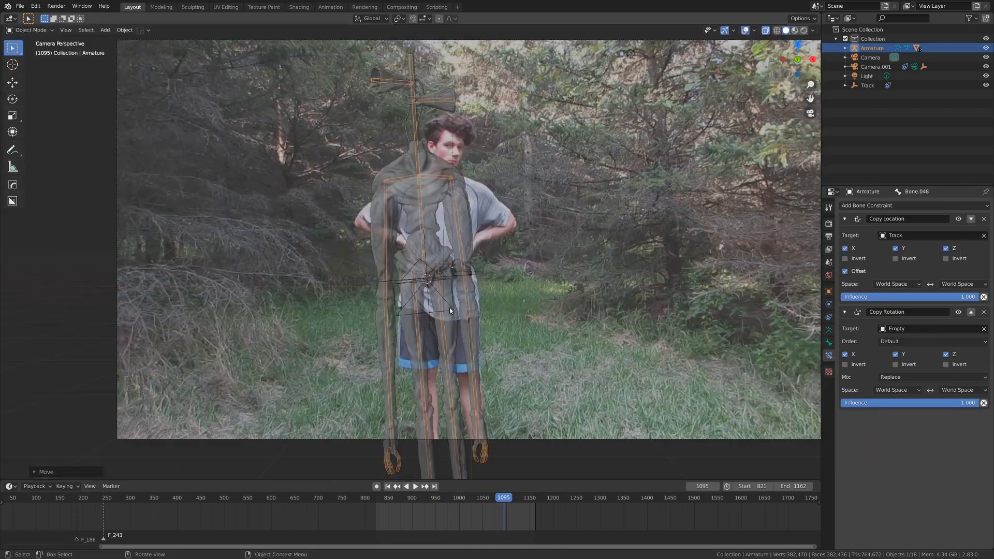
Step: Play the animation through the tripod camera to compare the moved creature with the person in the footage
key("space")
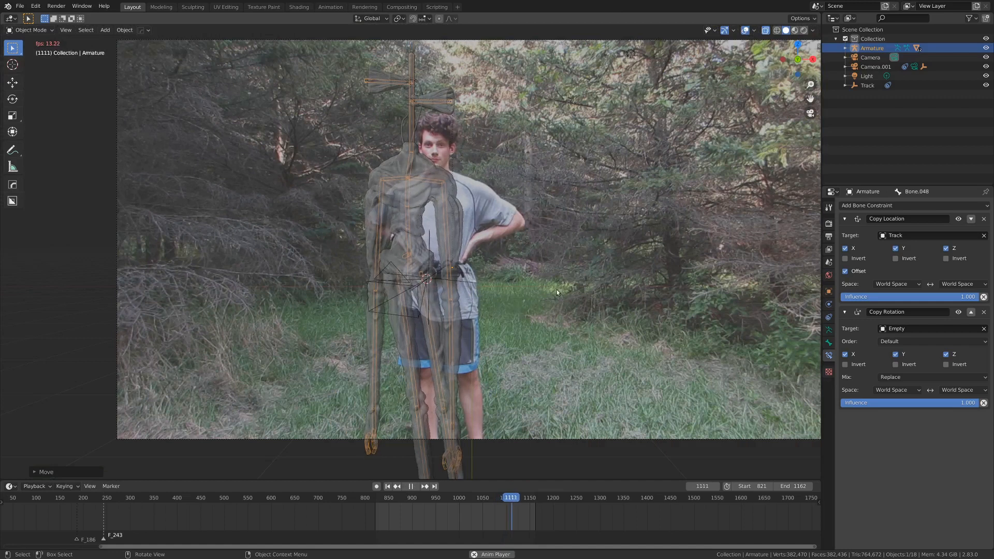
scroll(504, 292, "up", 3)
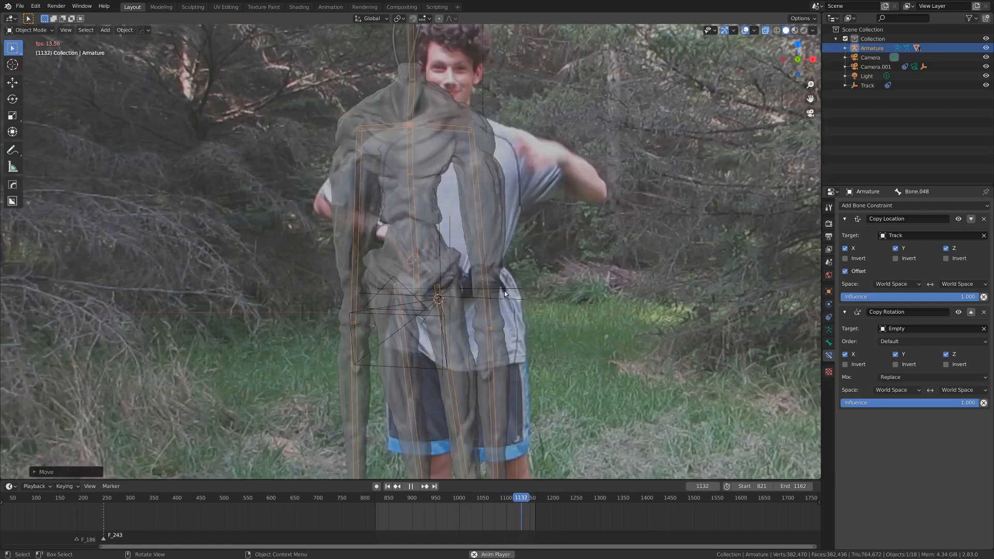
scroll(504, 291, "down", 2)
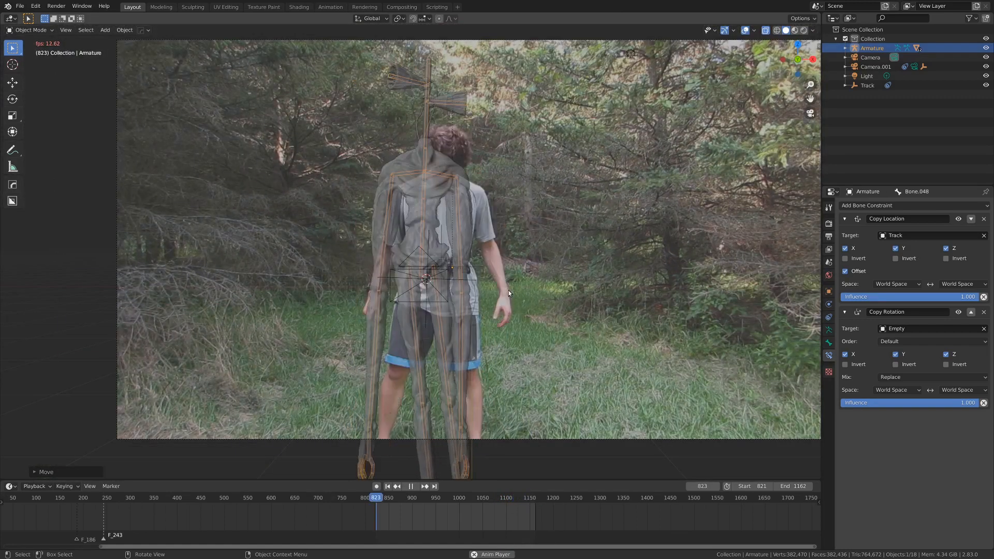
scroll(497, 316, "down", 2)
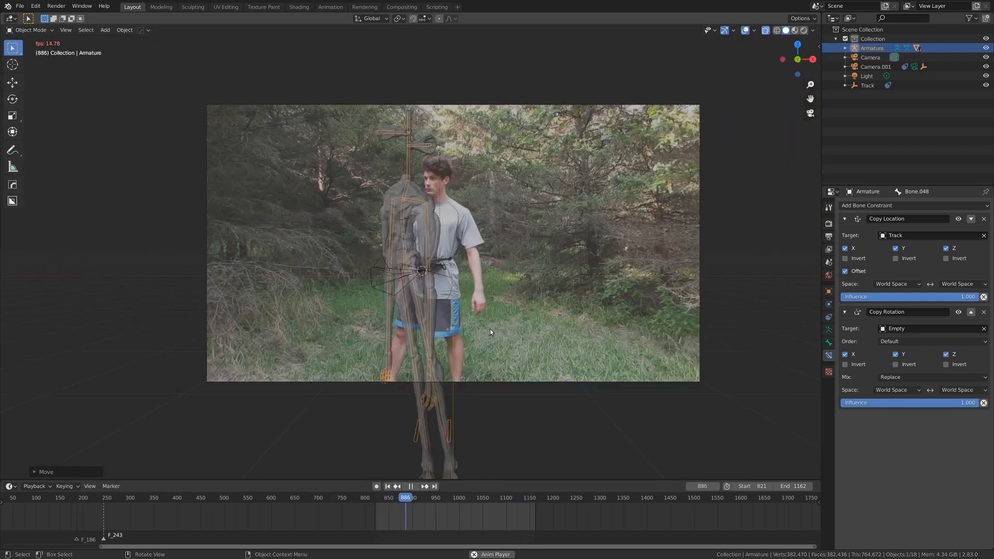
scroll(487, 329, "down", 1)
scroll(456, 372, "up", 1)
key("space")
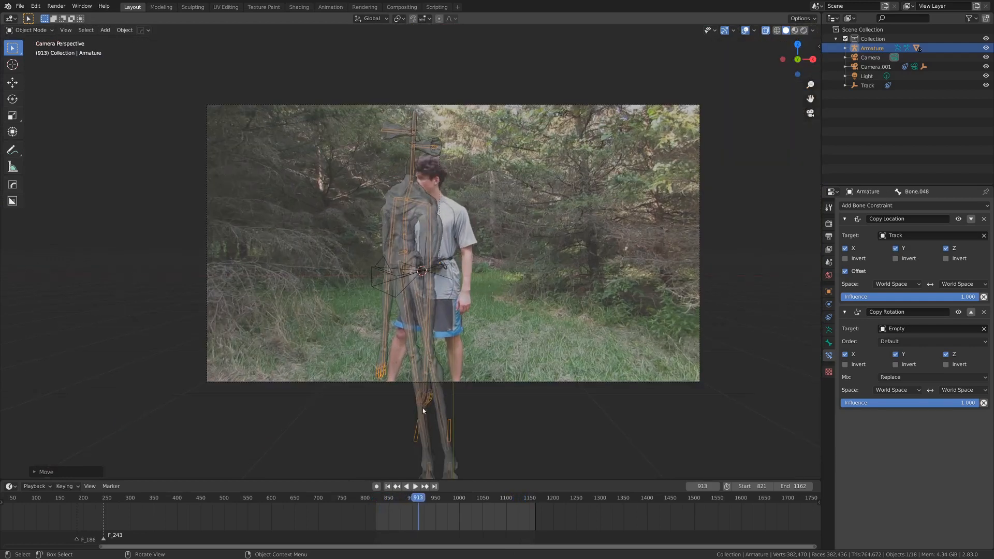
Step: In Pose Mode, raise both foot control bones and shift Bone.047 outward along the global X axis to widen the stance
scroll(428, 404, "down", 2)
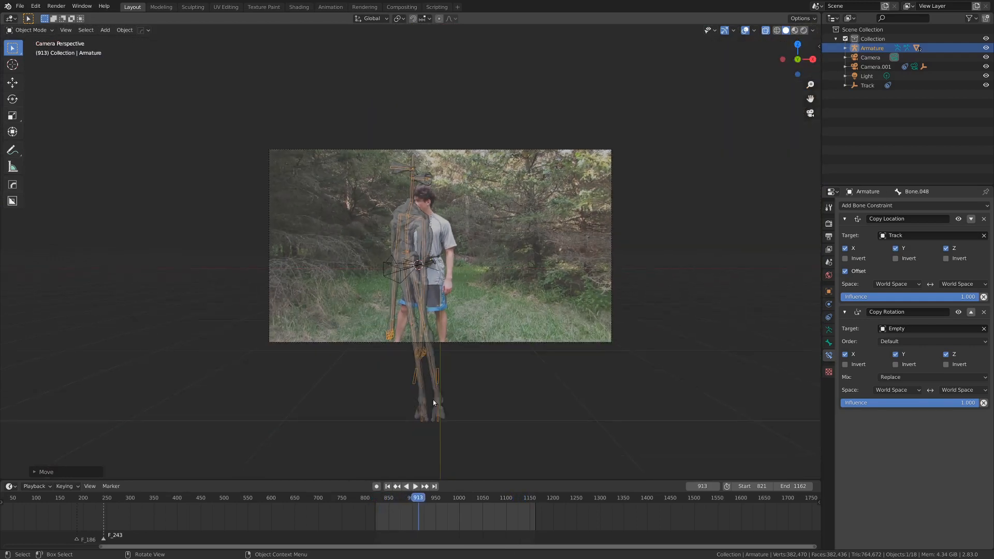
key("ctrl+Tab")
left_click(425, 416)
key("g")
key("z")
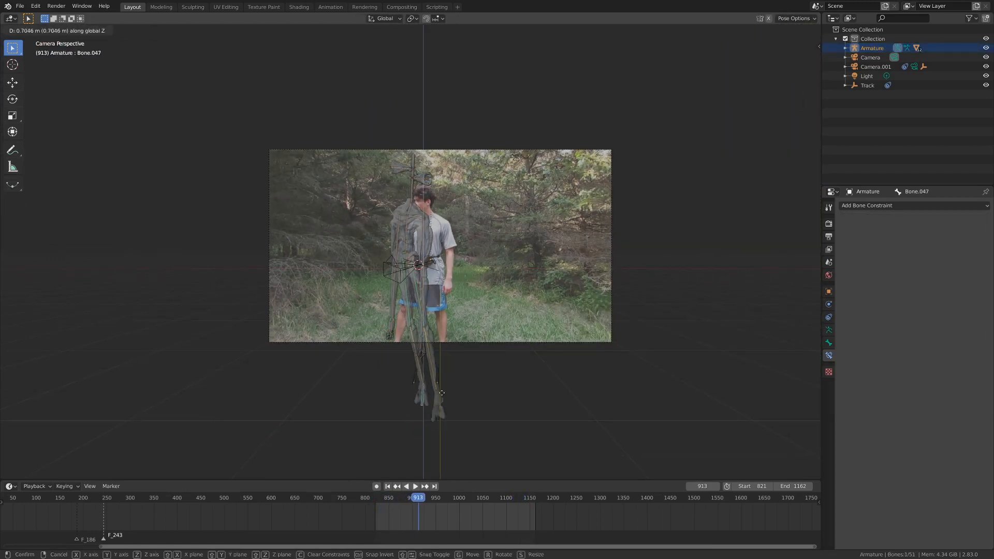
key("x")
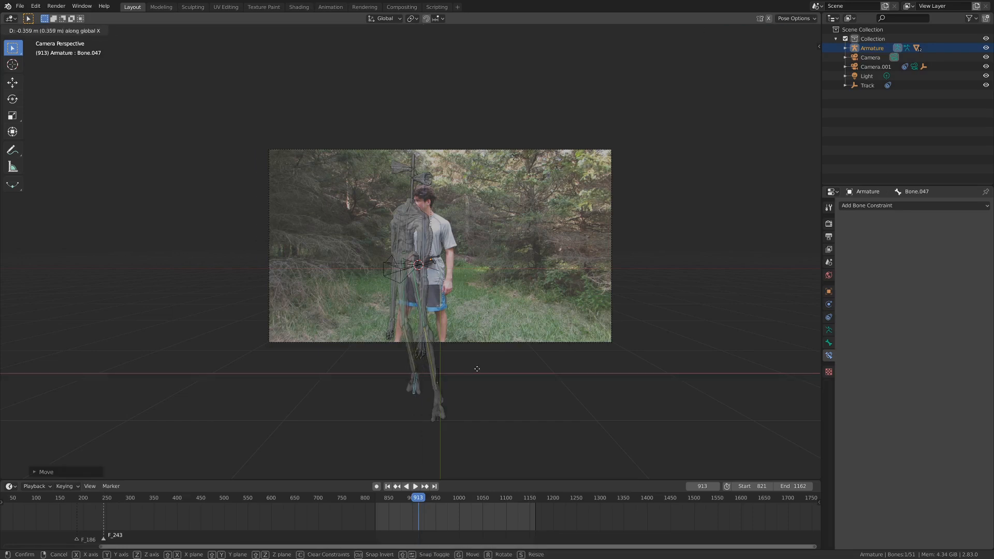
left_click(463, 371)
left_click(437, 407)
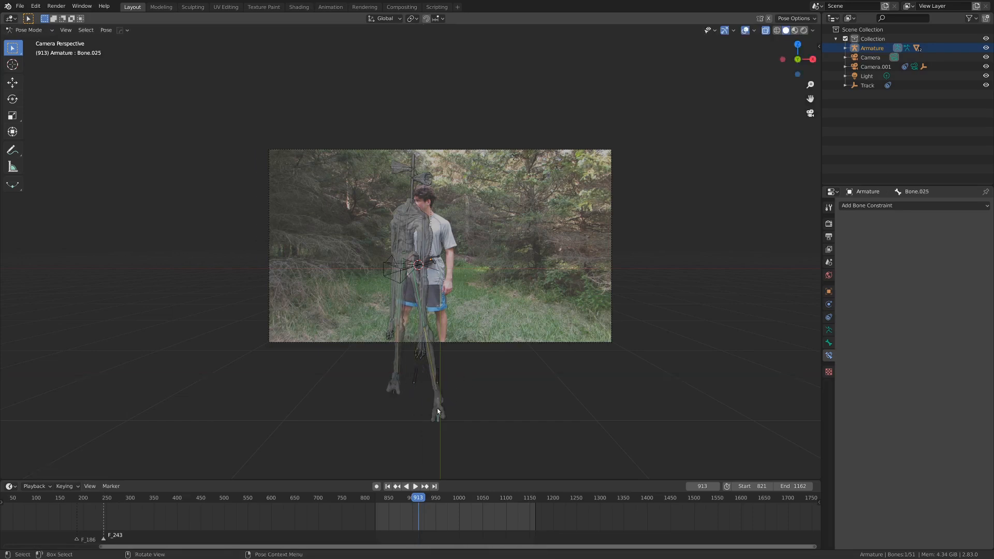
left_click_drag(439, 411, 439, 387)
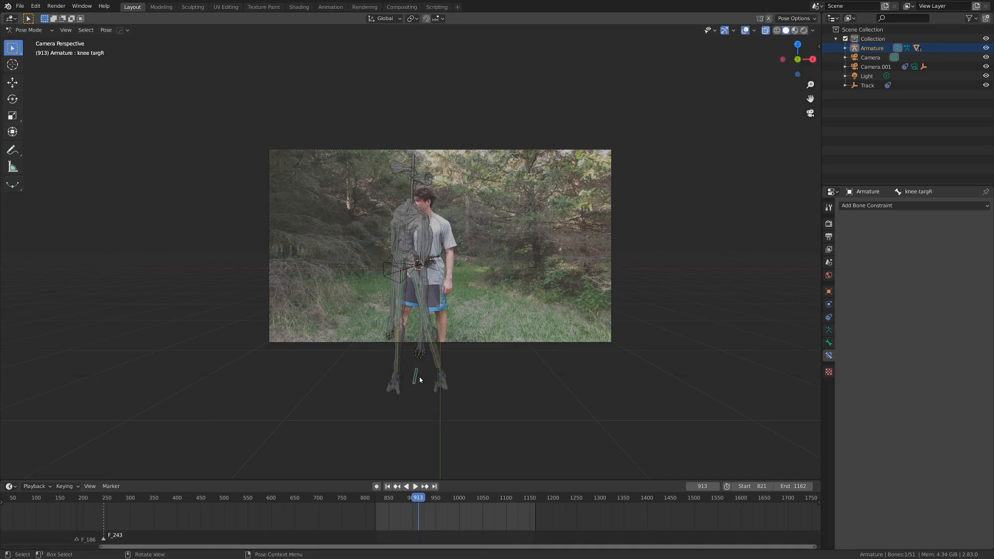
Step: Move the two knee target bones outward so they line up with the repositioned feet
key("g")
left_click(429, 376)
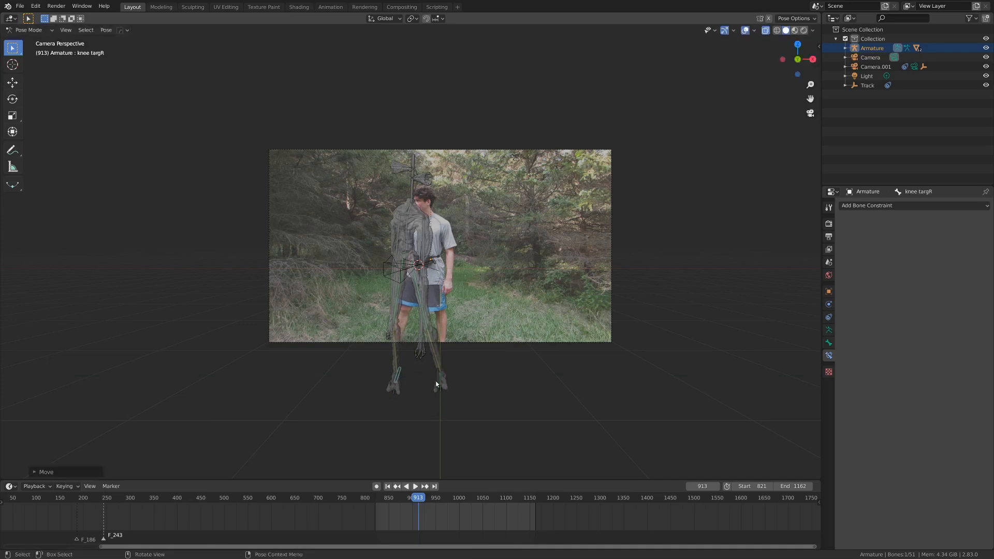
left_click_drag(436, 384, 443, 375)
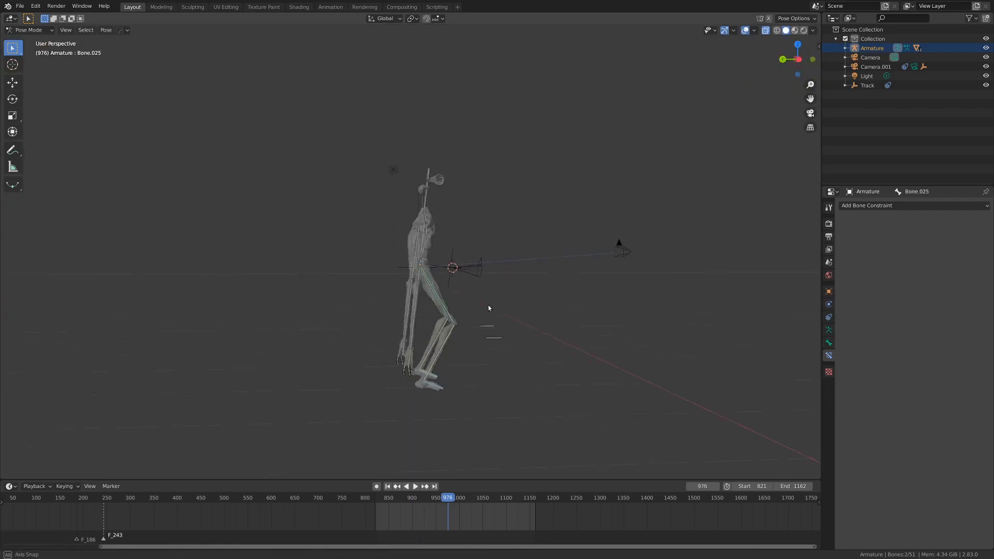
Step: Lower both foot control bones together by about 0.7 m along the global Z axis to straighten the legs
middle_click_drag(488, 305, 449, 303)
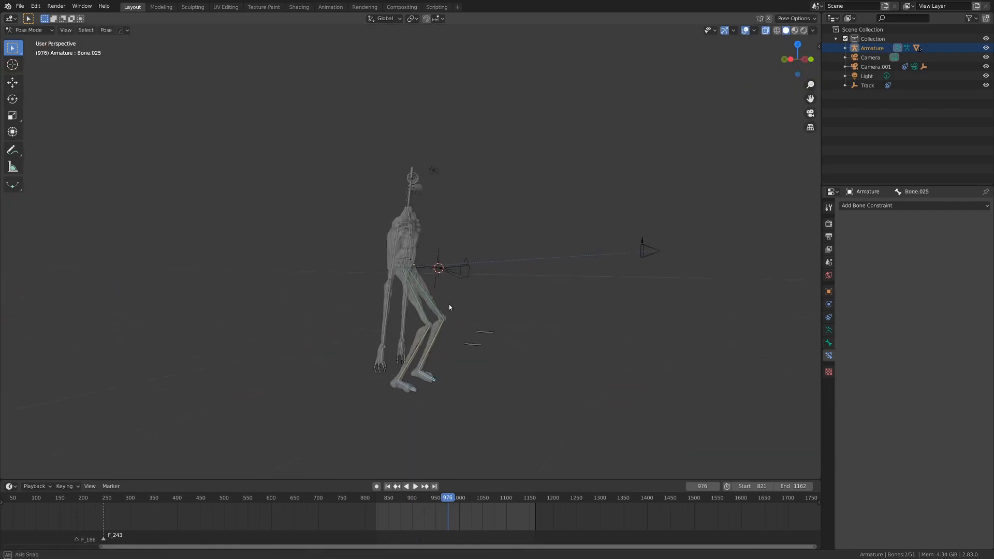
key("g")
key("z")
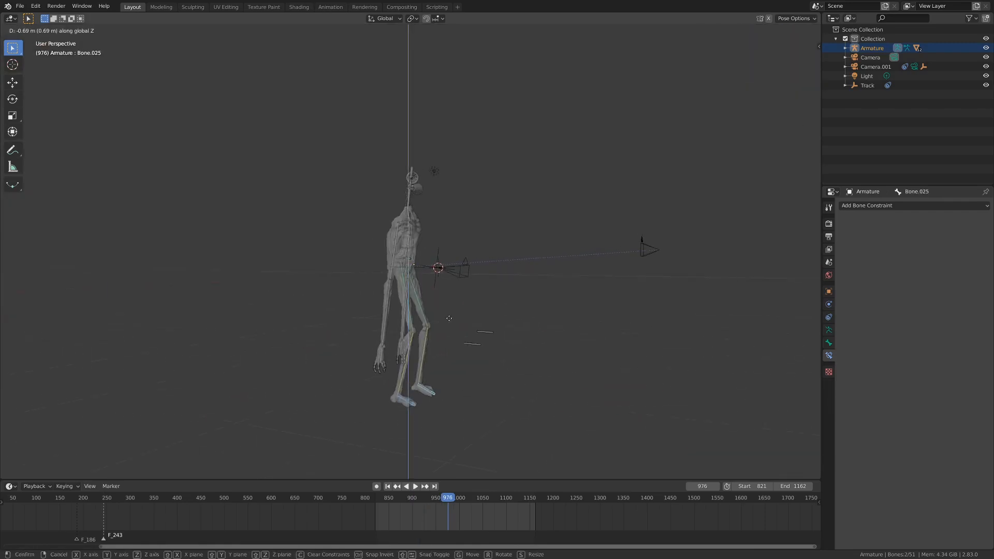
left_click(449, 320)
Step: Start playback and return the rig to Object Mode with nothing selected and X-ray display off
middle_click_drag(449, 321, 414, 325)
key("space")
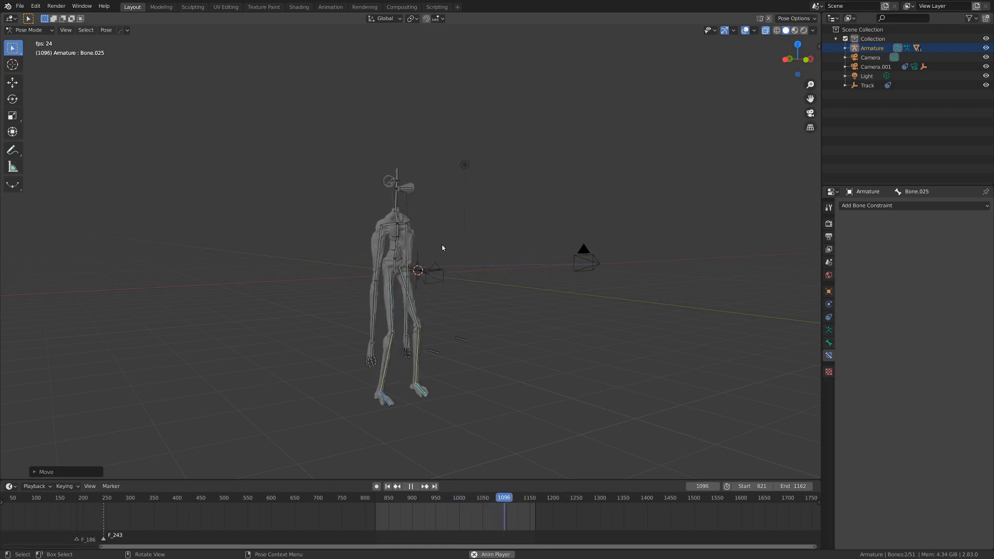
key("ctrl+Tab")
scroll(492, 284, "up", 2)
left_click(493, 284)
scroll(493, 285, "up", 2)
scroll(493, 288, "down", 2)
middle_click_drag(493, 287, 486, 286)
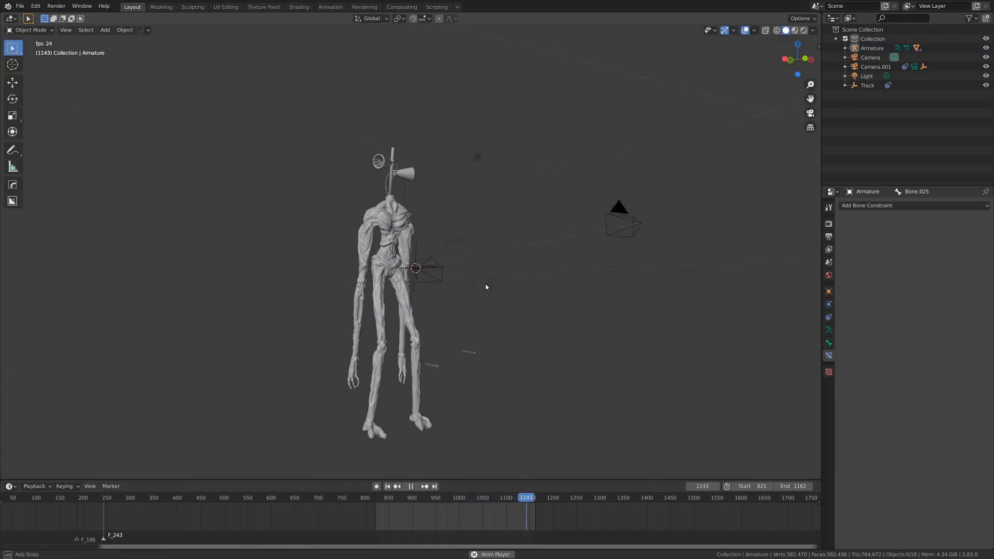
Step: Examine the creature's playing motion in perspective and through the tripod camera
scroll(481, 287, "up", 1)
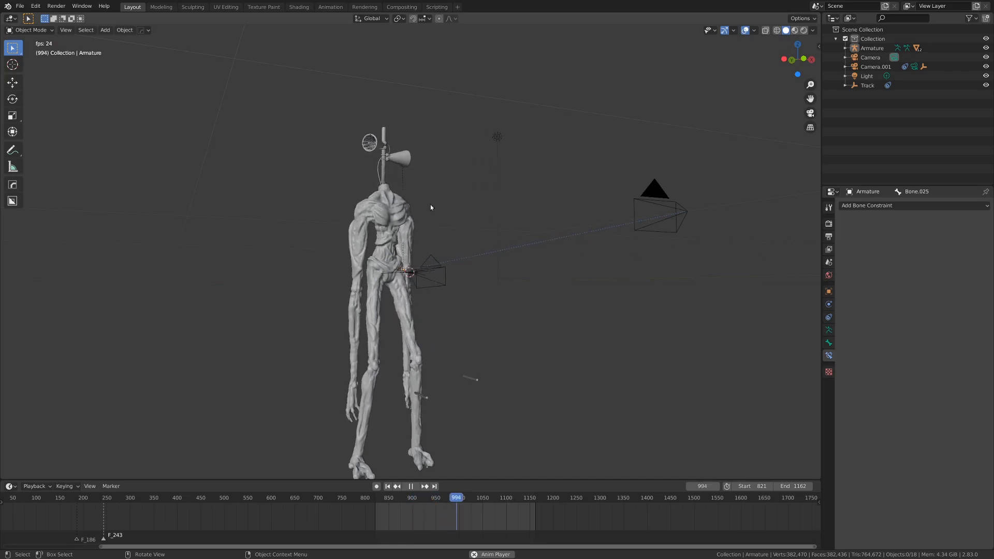
scroll(384, 222, "up", 3)
scroll(385, 223, "down", 3)
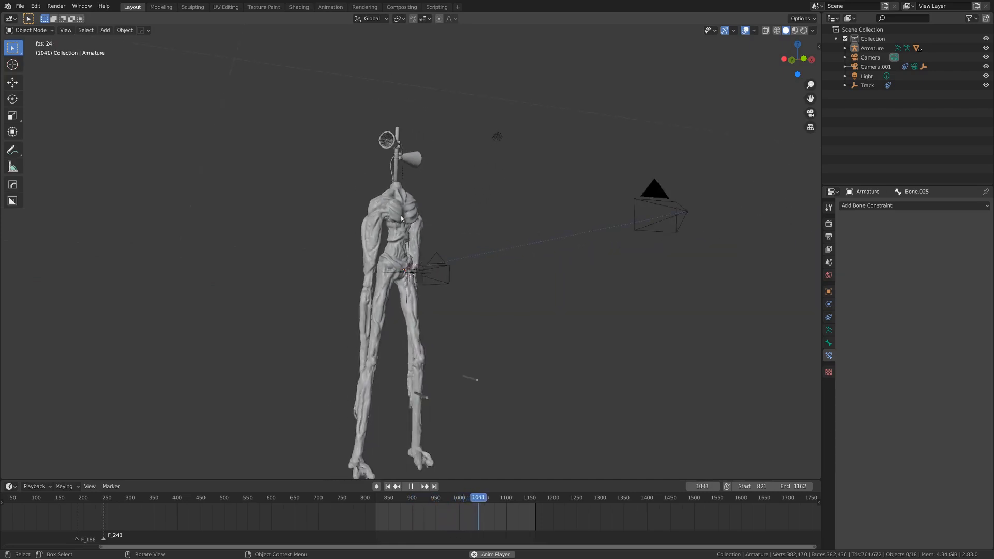
scroll(441, 216, "up", 3)
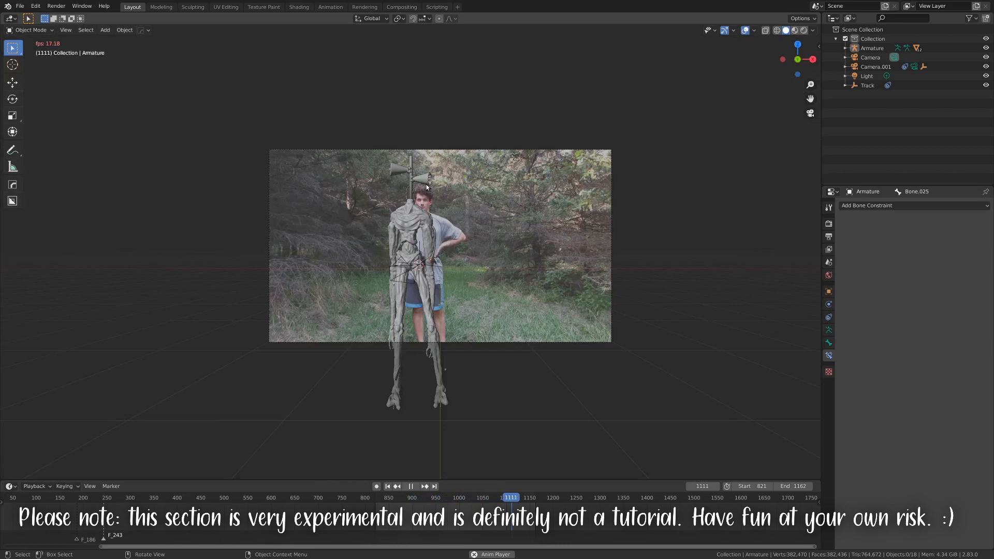
scroll(387, 187, "up", 4)
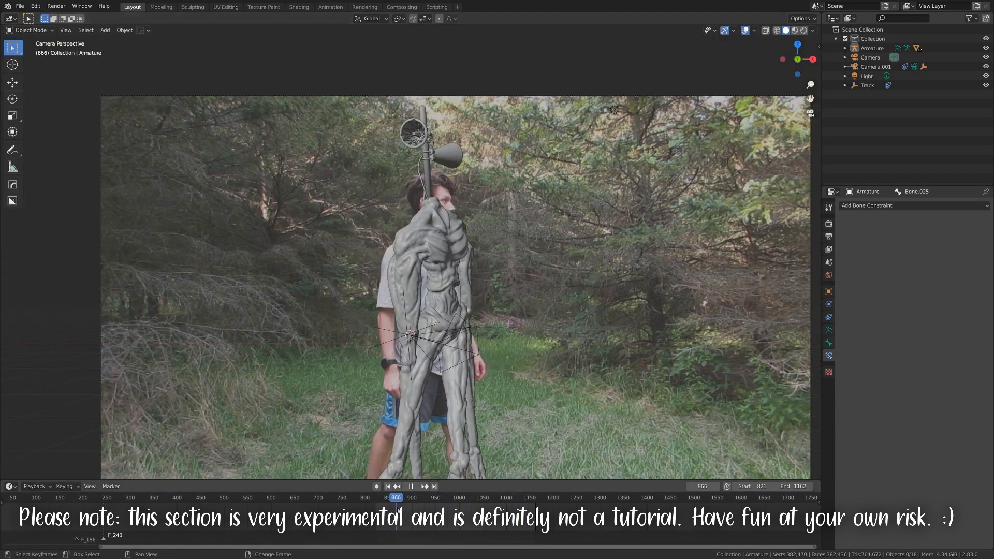
Step: Compare the creature's chest and shoulders with the person's upper body in the camera view between frames 866 and 982
key("space")
scroll(450, 193, "up", 5)
middle_click_drag(450, 193, 404, 310, "shift")
scroll(311, 174, "down", 3)
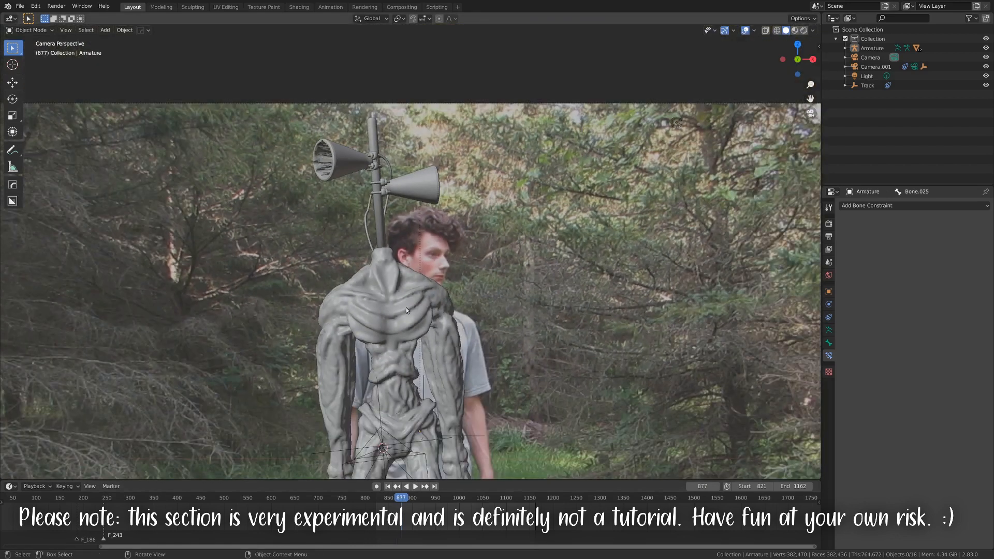
key("space")
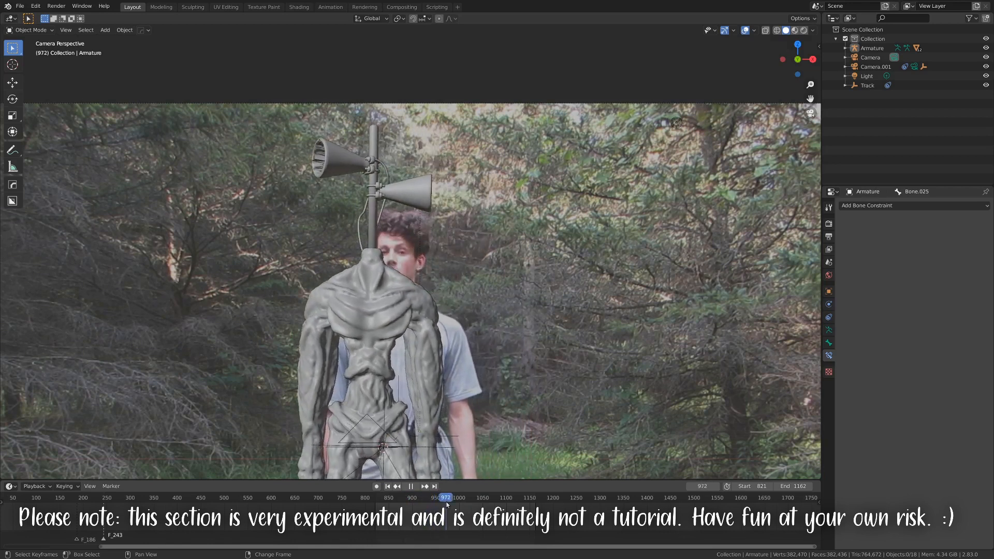
left_click_drag(463, 502, 451, 502)
key("space")
scroll(408, 304, "up", 5)
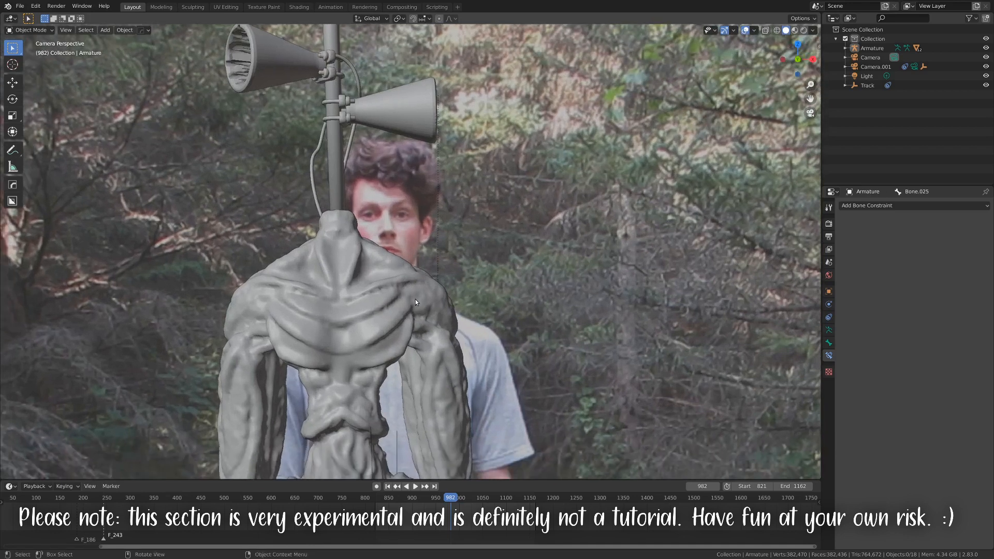
key("z")
left_click(409, 302)
Step: Split the 3D viewport, turn the lower area into a Movie Clip Editor and load MVI_4090.MOV in it
left_click_drag(817, 478, 1, 220)
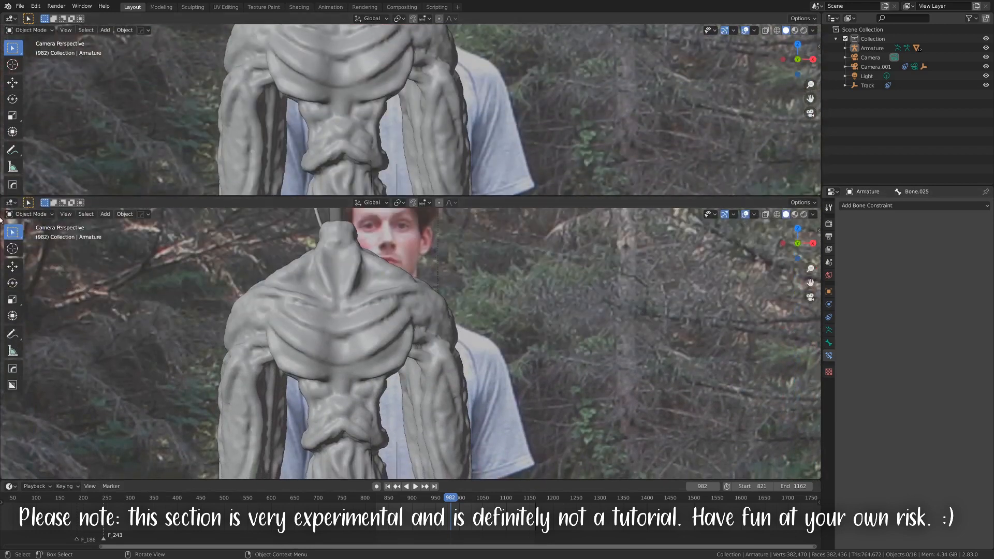
left_click(11, 202)
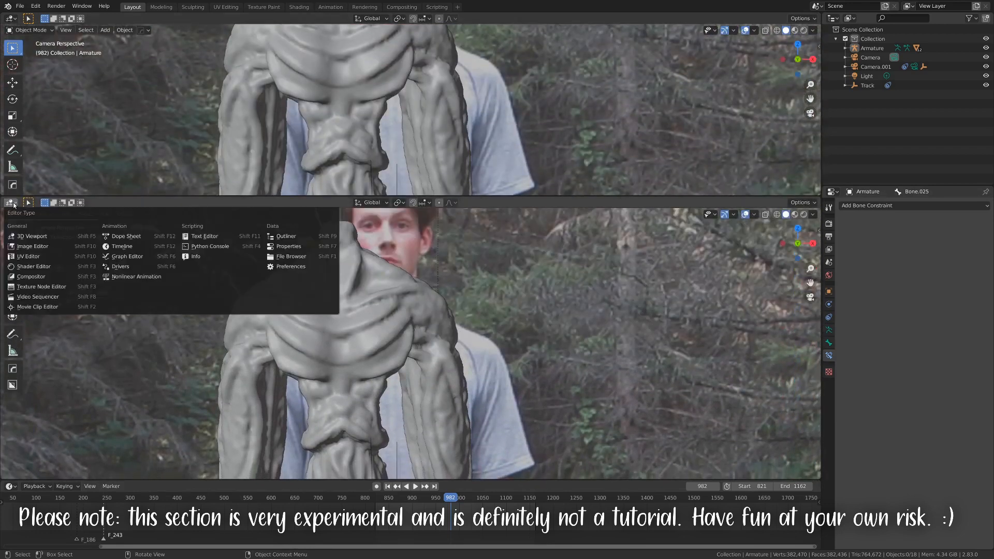
left_click(44, 306)
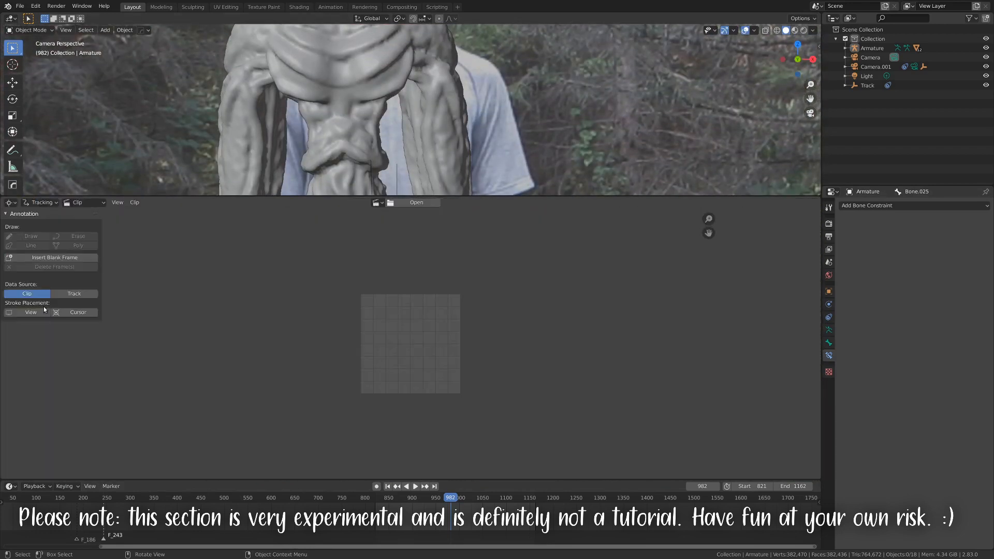
left_click(377, 203)
left_click(405, 218)
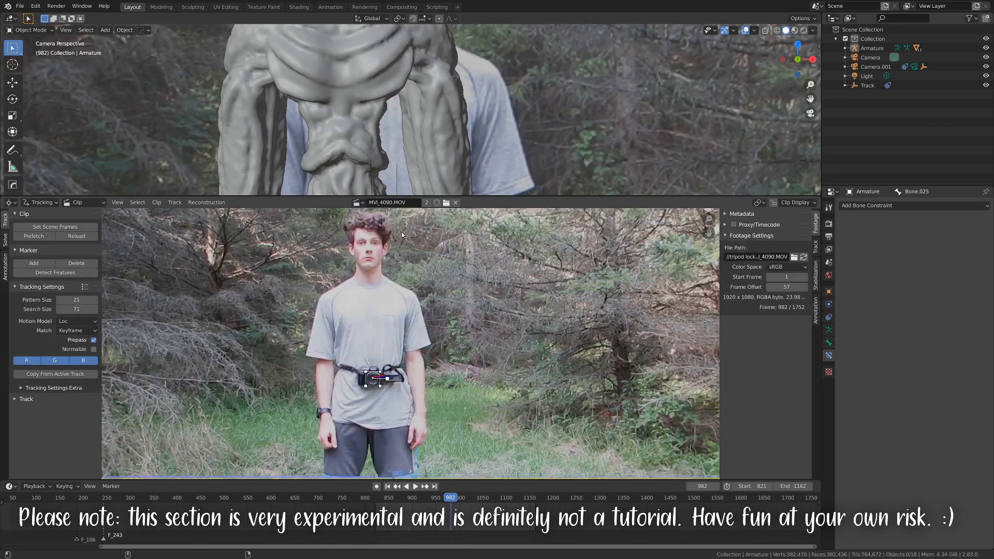
Step: Add a tracking marker at the person's shirt collar and track it forward, repositioning it on the neckline where it drifts
scroll(400, 349, "up", 5)
left_click(469, 322, "ctrl")
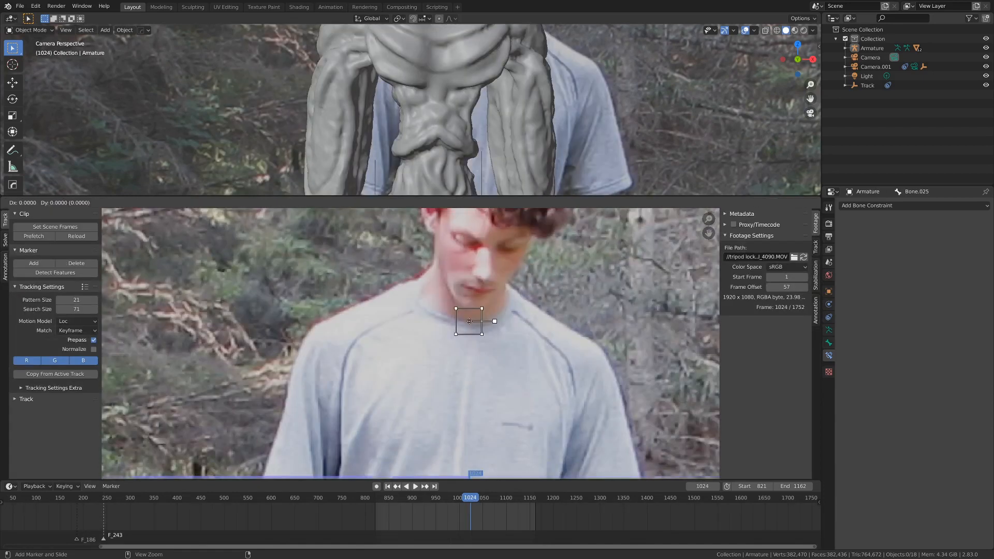
key("ctrl+t")
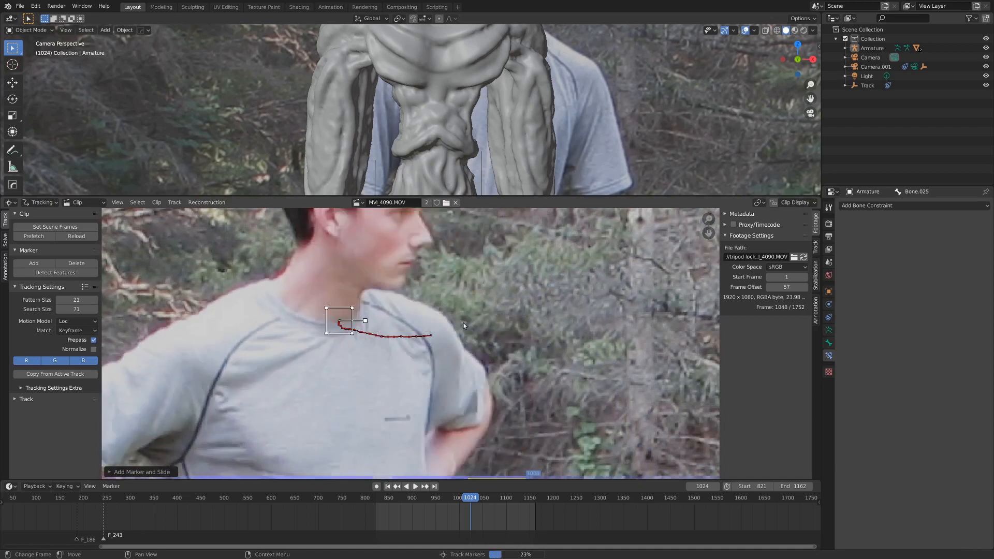
key("g")
left_click(359, 317)
key("ctrl+t")
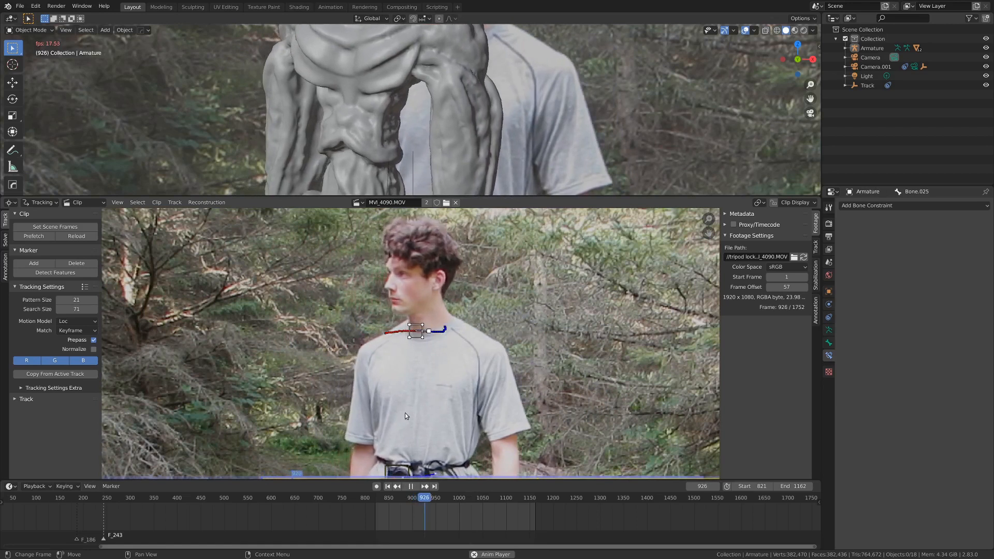
Step: Review the collar track with the clip view locked to it and set frame 910 as the scene's start frame
key("space")
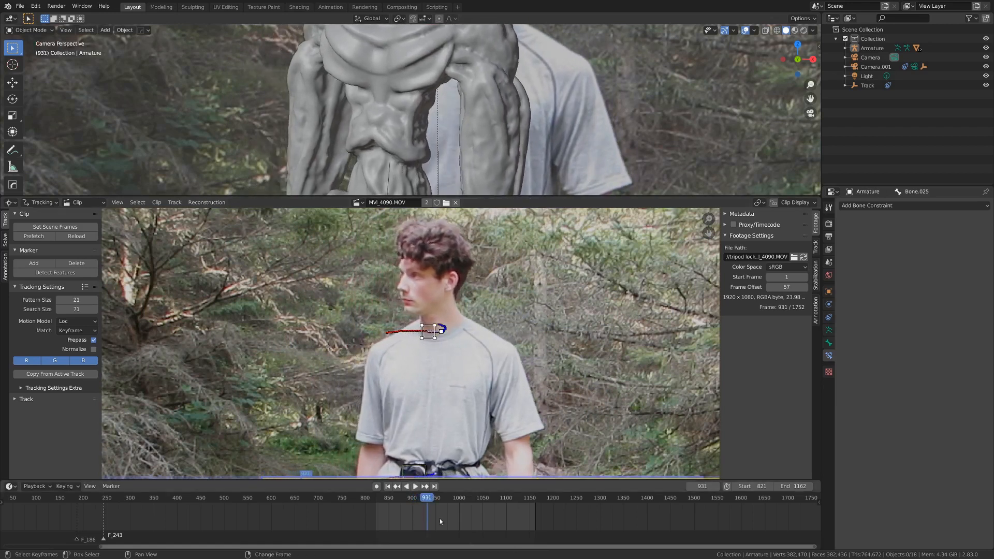
key("space")
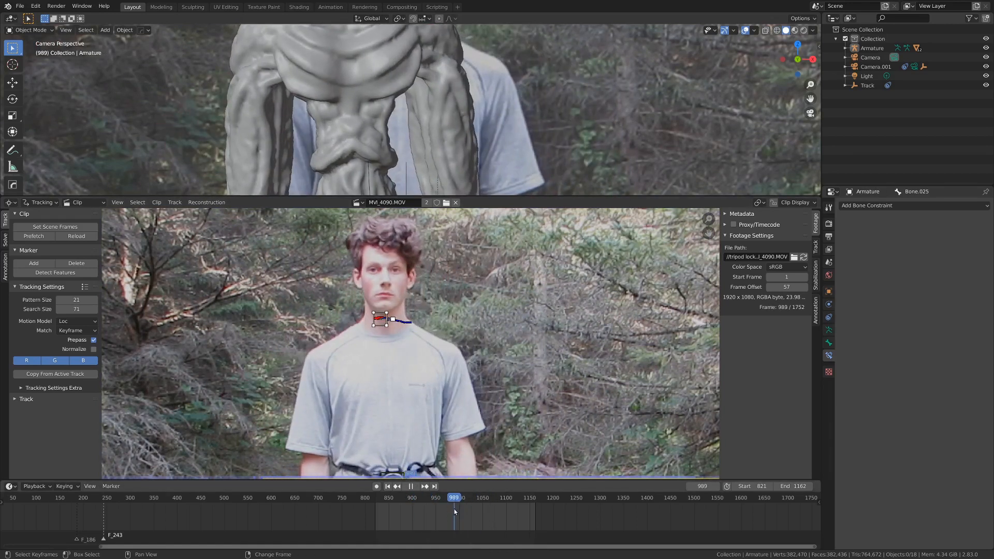
right_click_drag(454, 510, 422, 515)
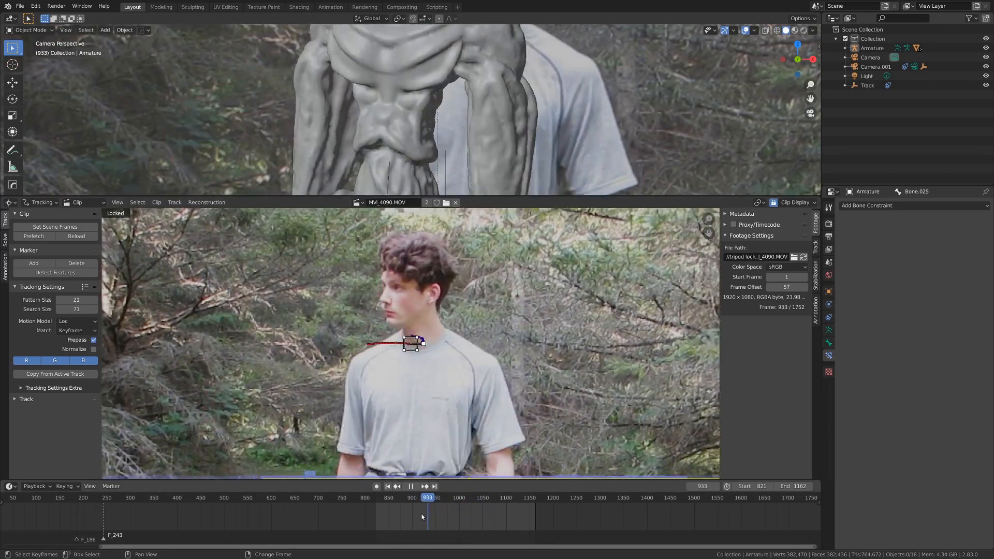
left_click(37, 487)
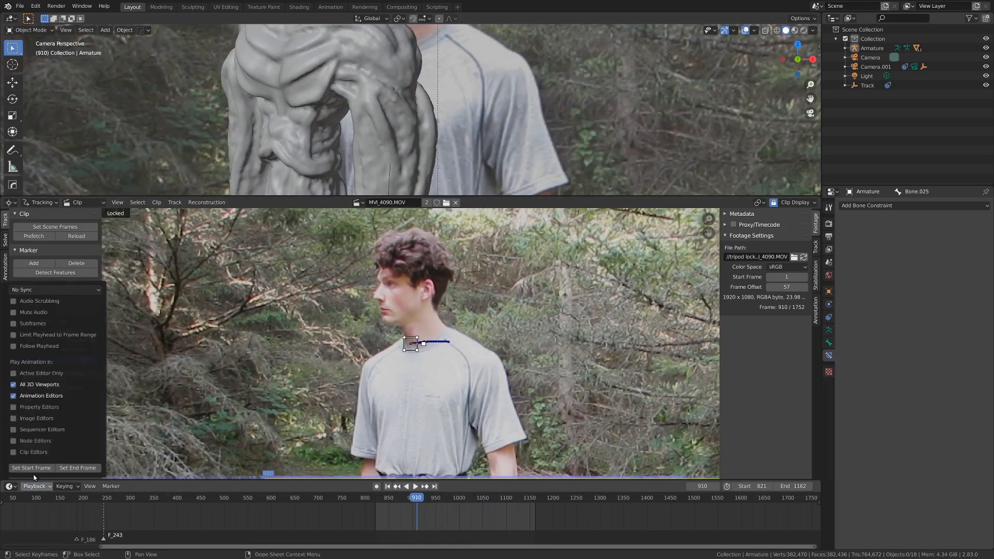
left_click(32, 468)
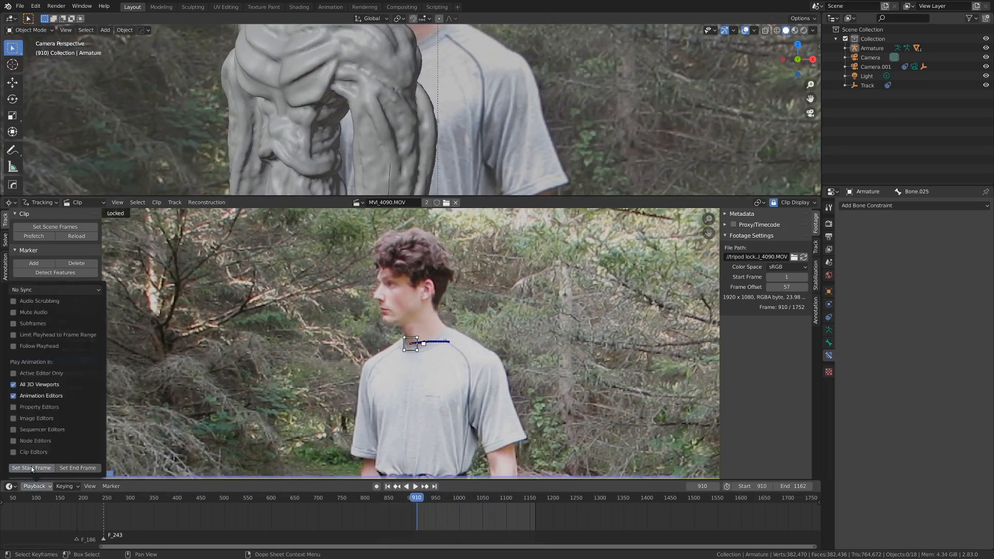
Step: Play the collar track briefly, then link an empty to it from the Movie Clip Editor
key("space")
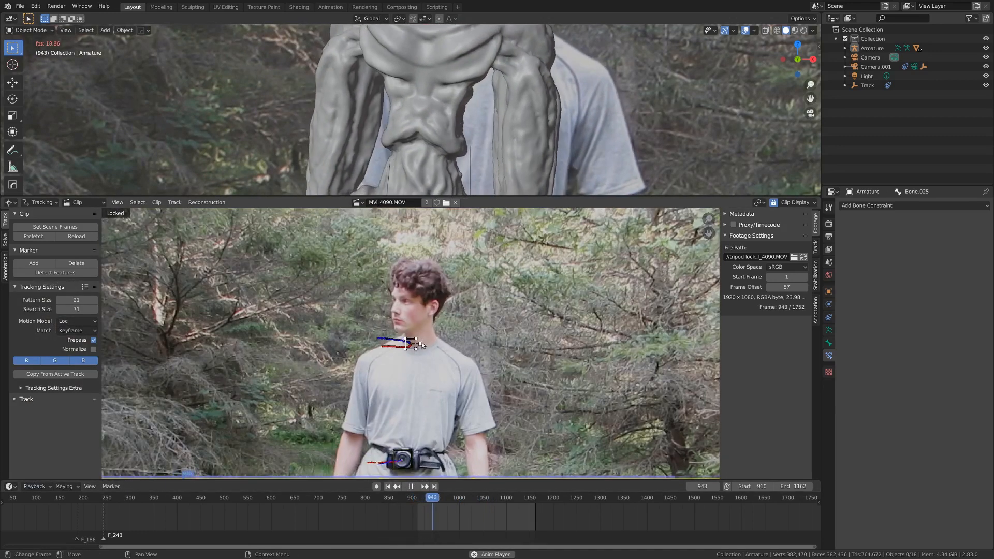
key("space")
left_click(193, 201)
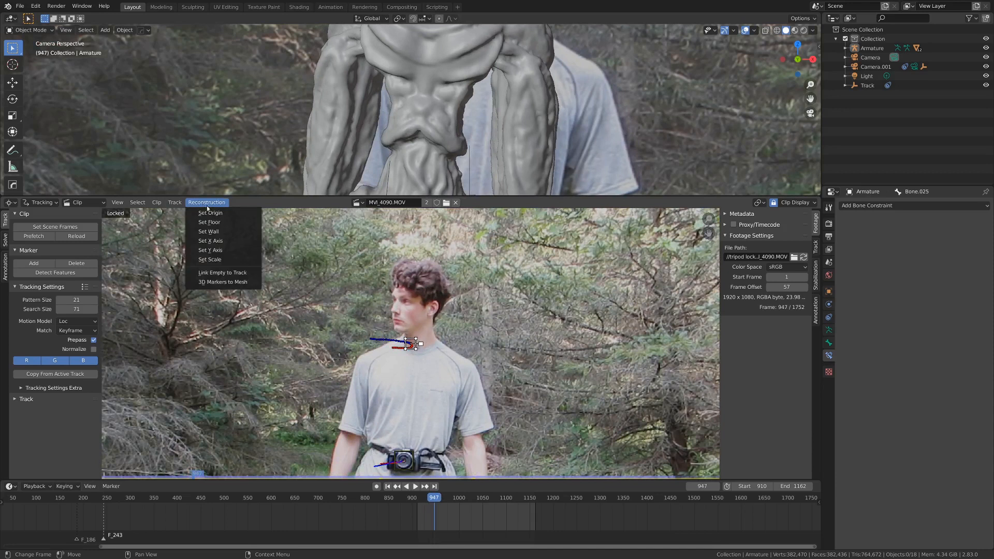
left_click(228, 273)
scroll(456, 78, "down", 5)
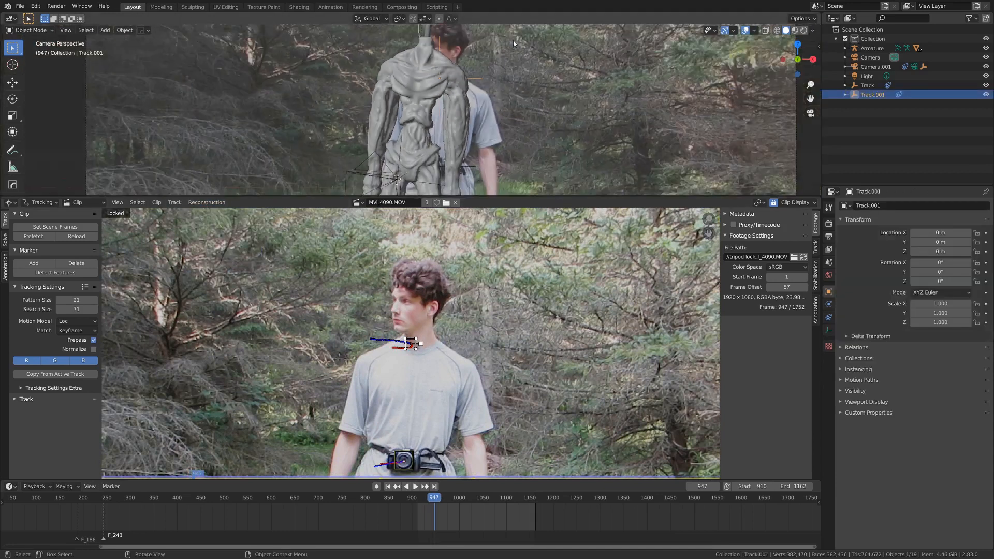
Step: Clear the parent of the creature's head bone, Bone.004, in Edit Mode, and play the animation in Pose Mode
scroll(414, 104, "up", 3)
left_click(347, 123)
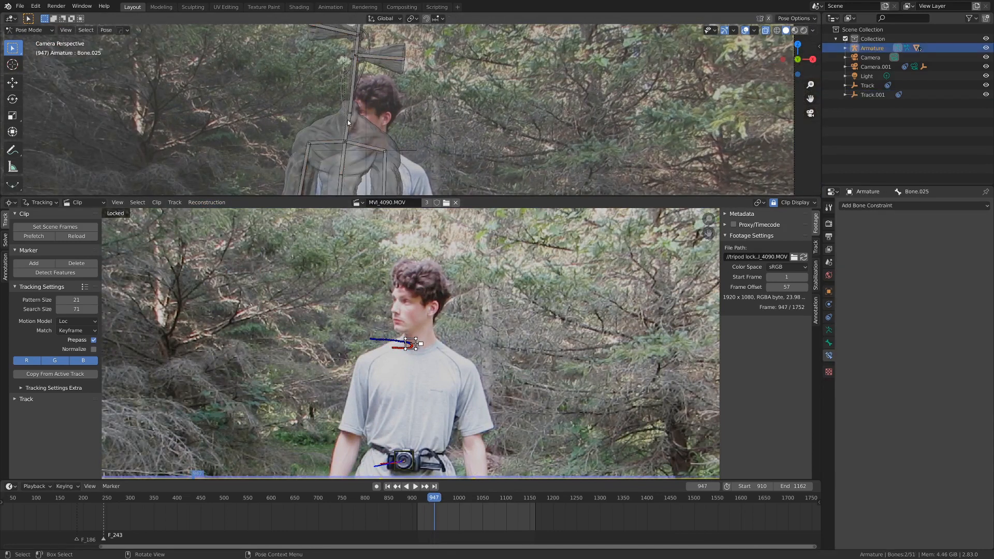
key("ctrl+Tab")
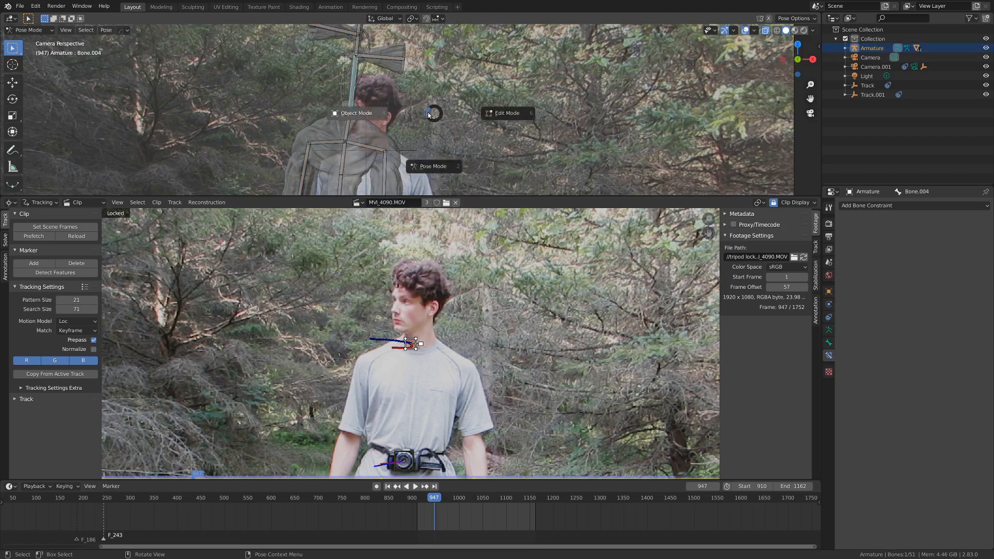
left_click(521, 107)
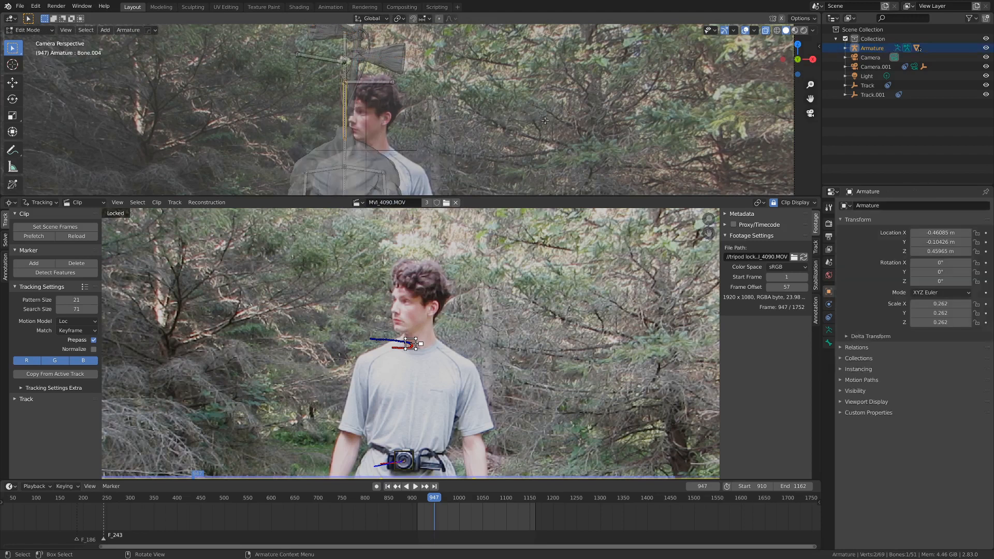
left_click(829, 342)
left_click(842, 328)
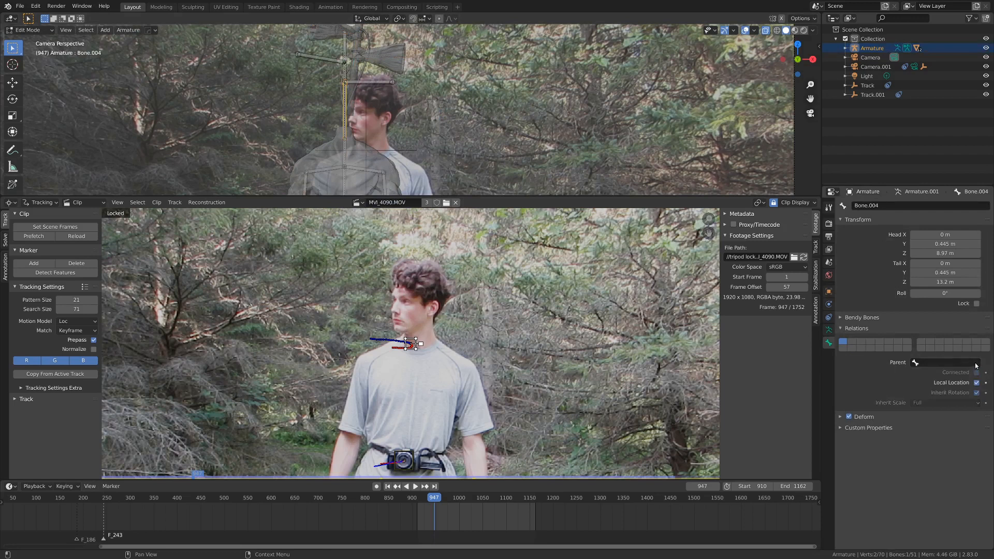
left_click(386, 126)
key("Tab")
left_click(362, 165)
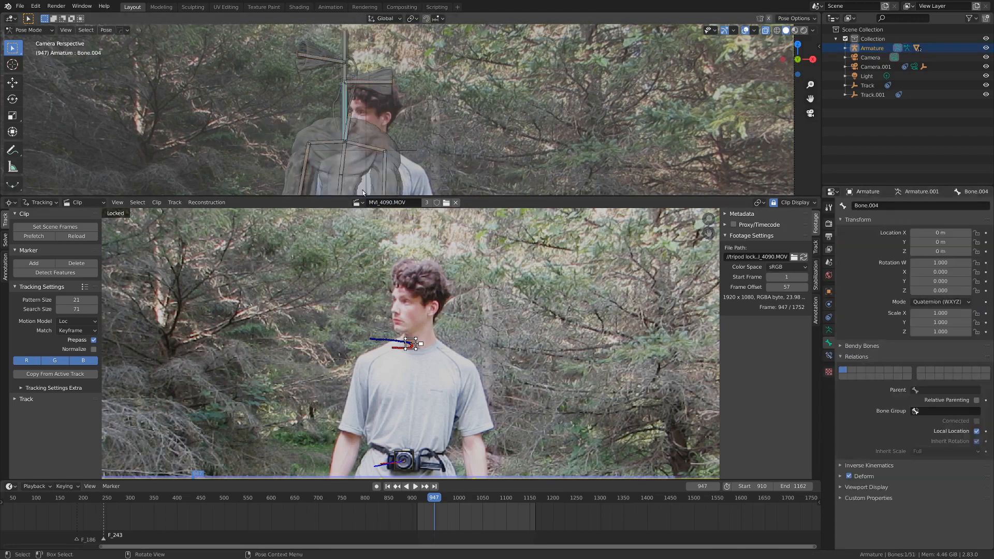
scroll(363, 164, "down", 2)
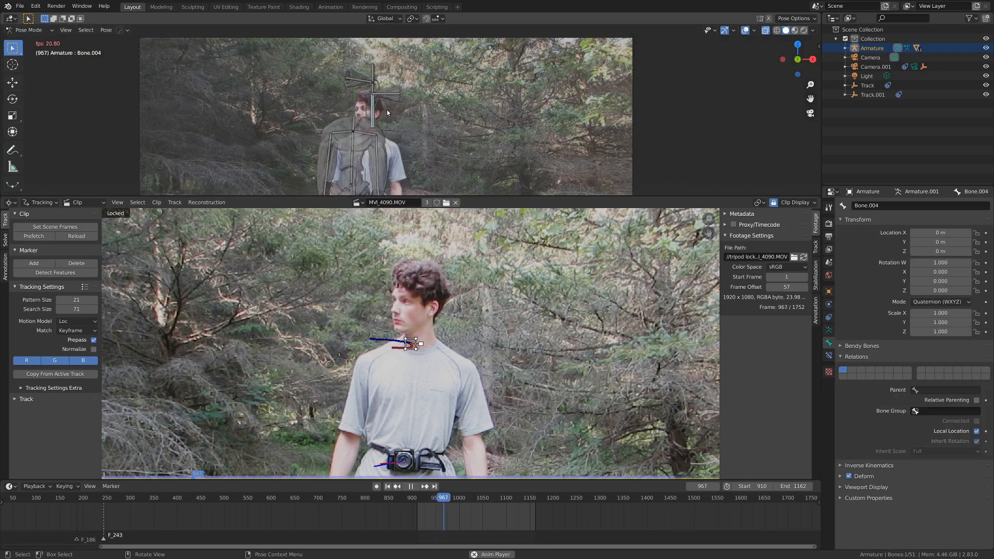
scroll(387, 110, "up", 2)
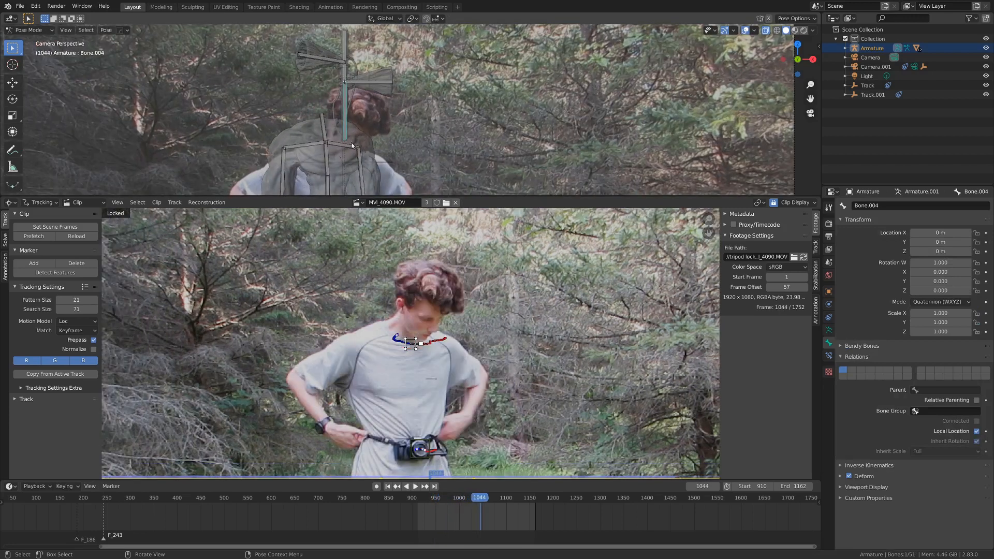
Step: Add a Copy Location constraint to the head bone with Track.001 as its target
middle_click_drag(364, 132, 377, 86)
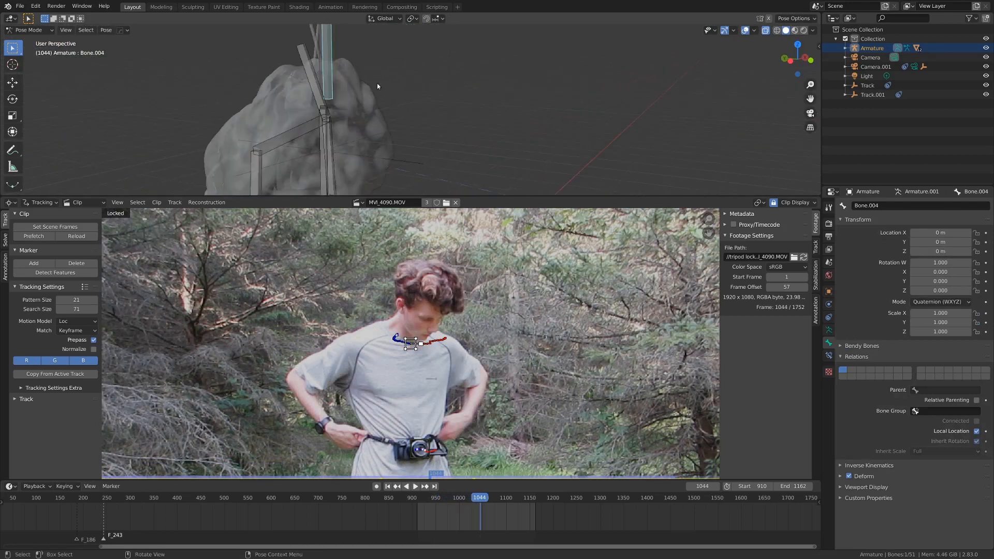
middle_click_drag(355, 151, 399, 158)
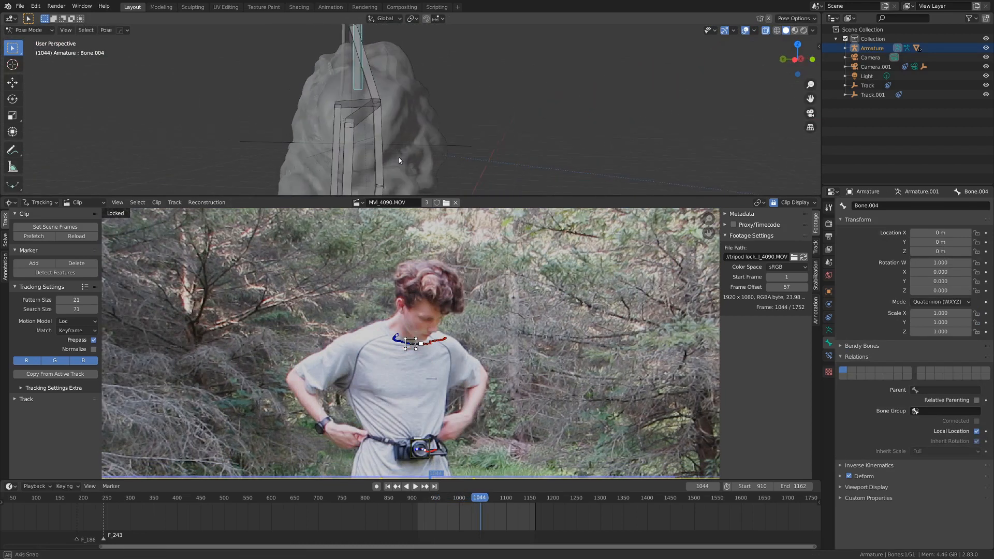
left_click(829, 355)
left_click(870, 206)
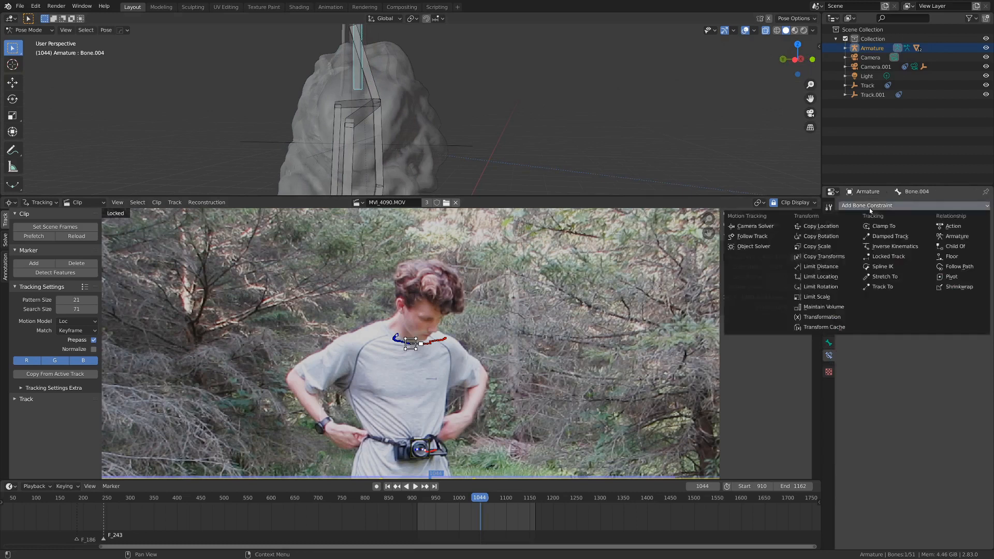
left_click(833, 226)
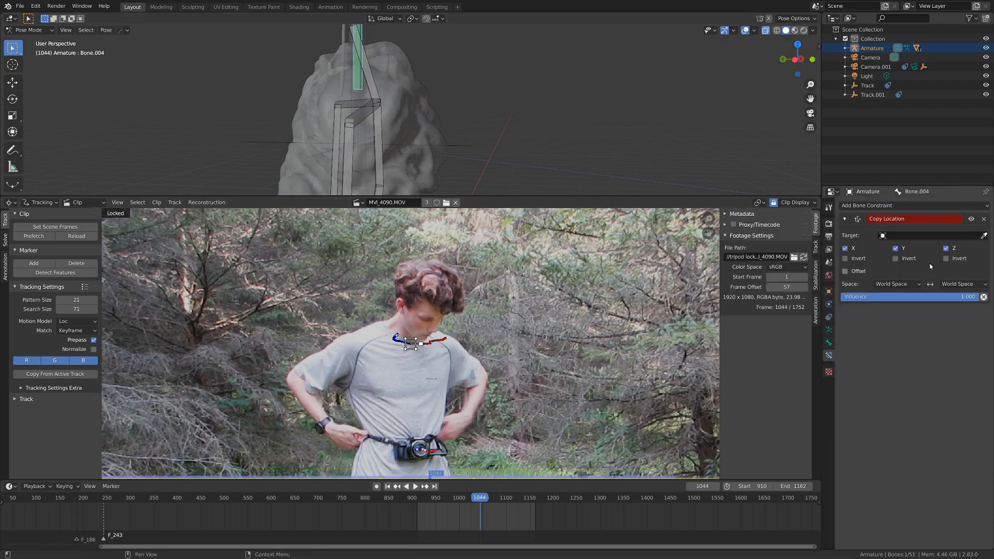
left_click(910, 237)
type("t")
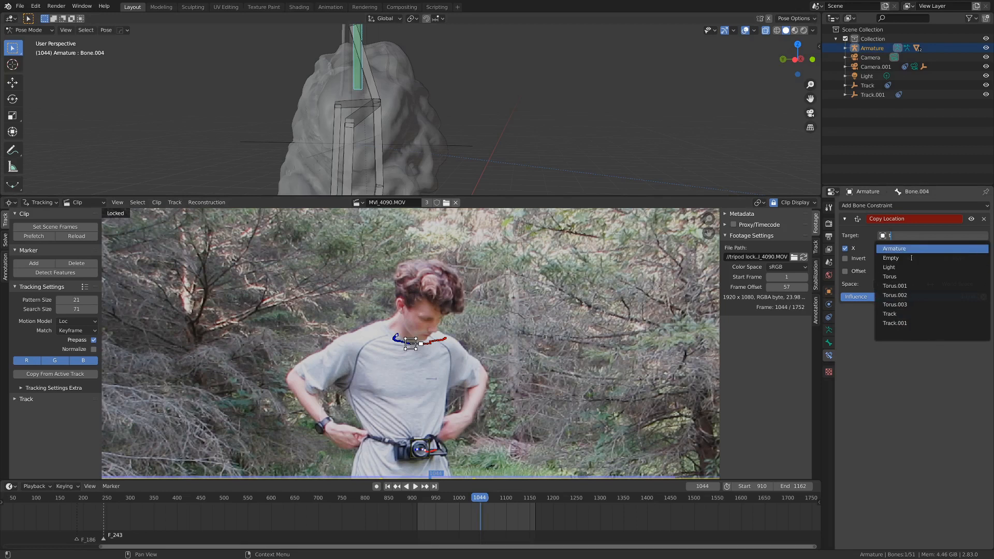
type("r")
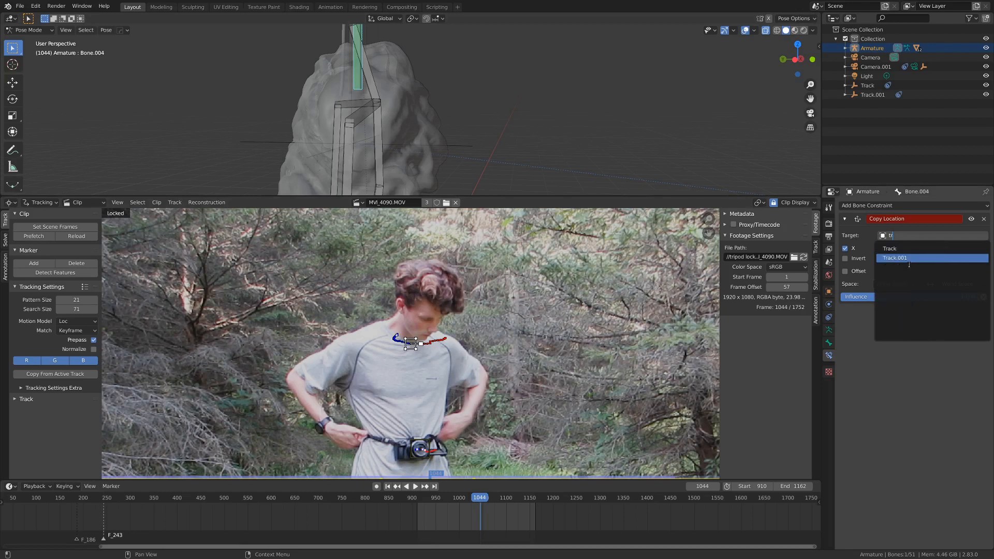
left_click(907, 258)
Step: Play the animation to check how the head bone follows the collar track, ending in the camera view
middle_click_drag(477, 126, 430, 129)
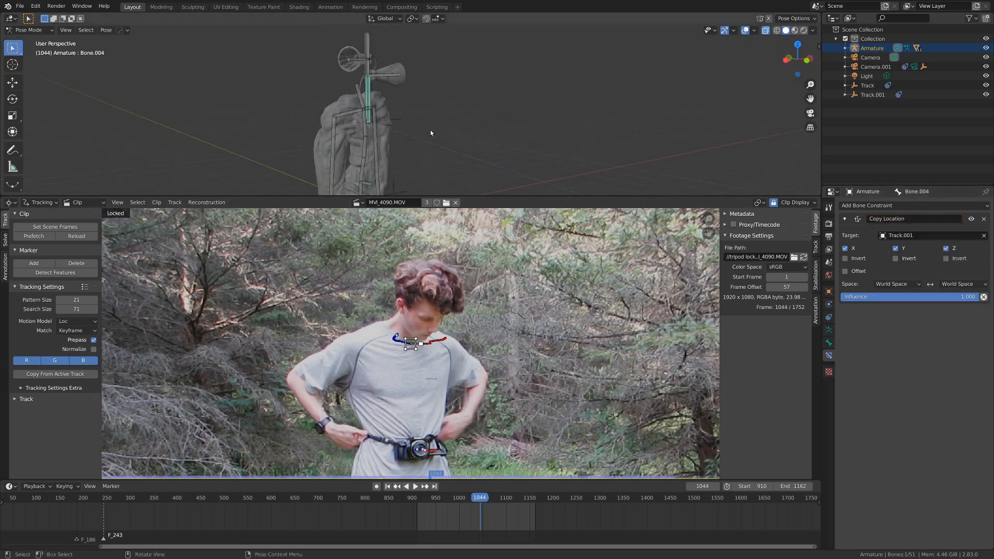
key("space")
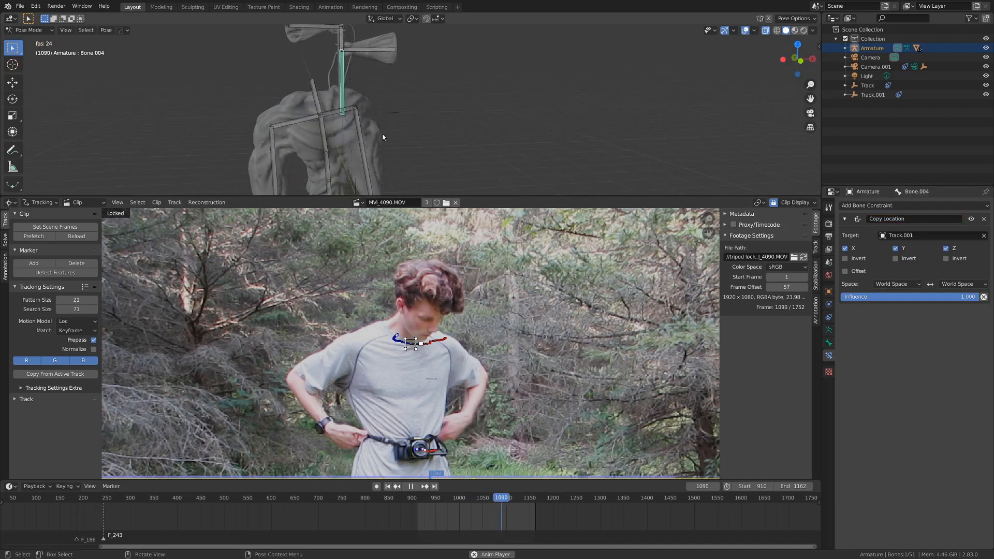
key("KP_0")
key("space")
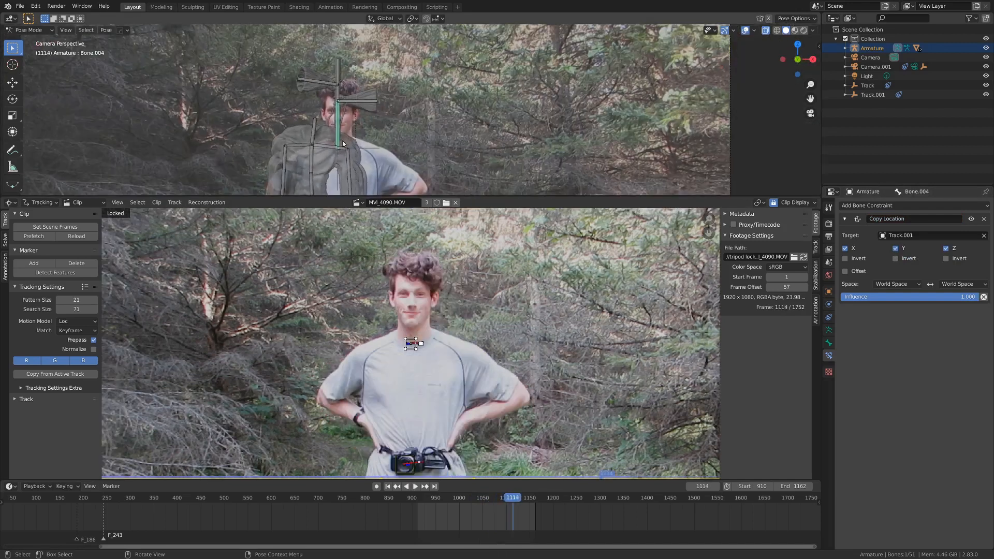
Step: Add an Inverse Kinematics constraint to the neck bone, Bone.003, targeting the head bone, Bone.004
key("alt+a")
middle_click_drag(349, 150, 382, 126, "shift")
scroll(382, 126, "up", 2)
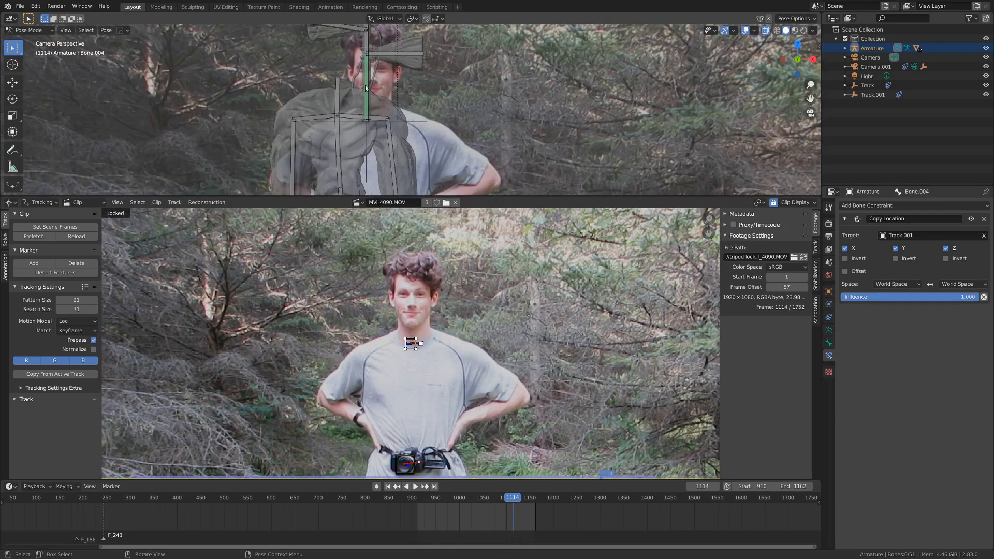
left_click(337, 85, "shift")
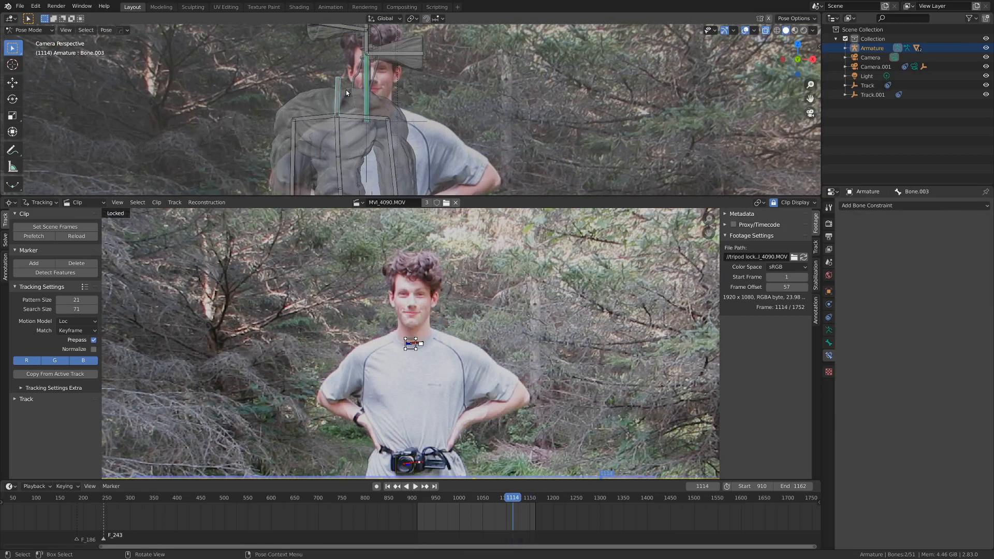
key("ctrl+shift+c")
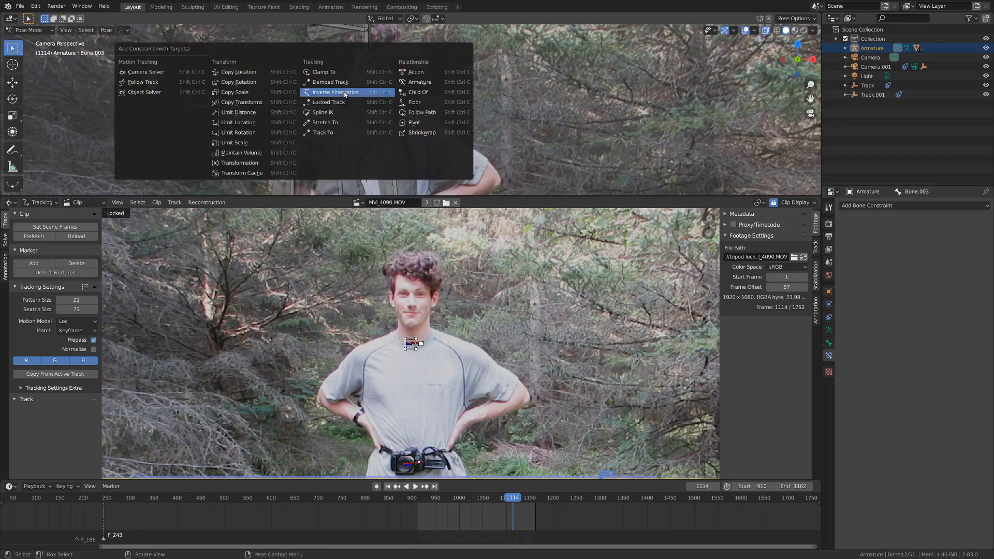
left_click(346, 92)
Step: Play the animation and examine from the side how the upper body follows the head bone
scroll(365, 148, "down", 2)
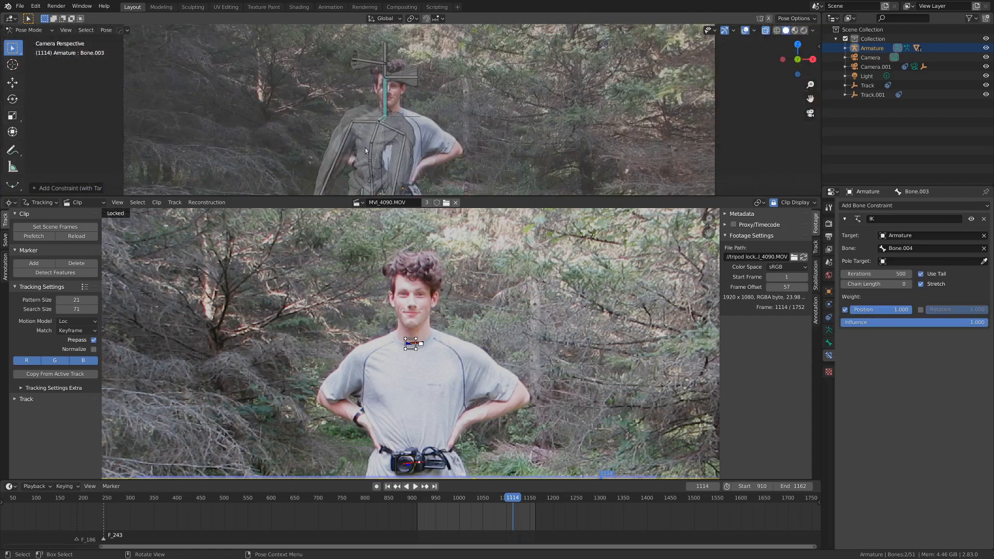
key("space")
middle_click_drag(408, 129, 414, 77)
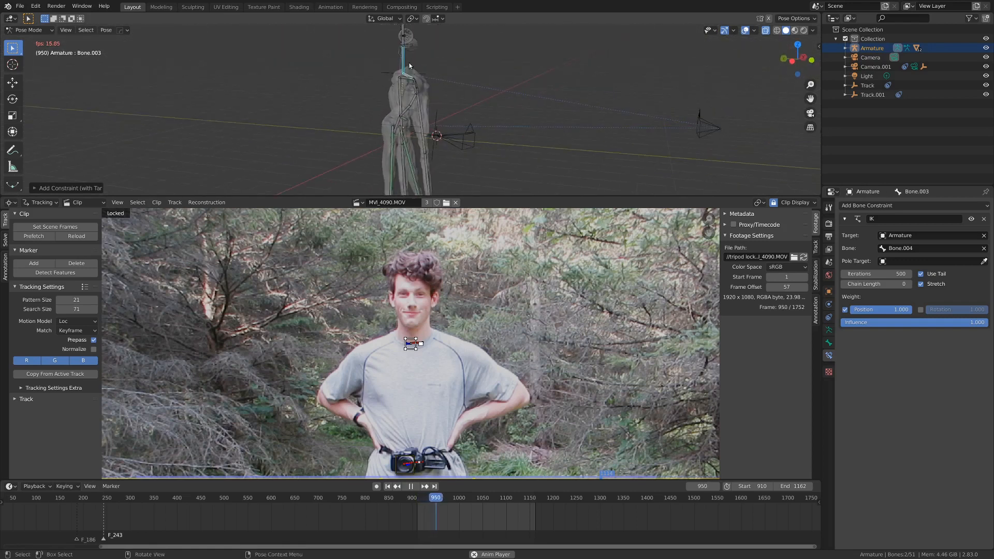
Step: Add a Copy Rotation constraint to the head bone, Bone.004, with Empty as its target
left_click(400, 66)
key("space")
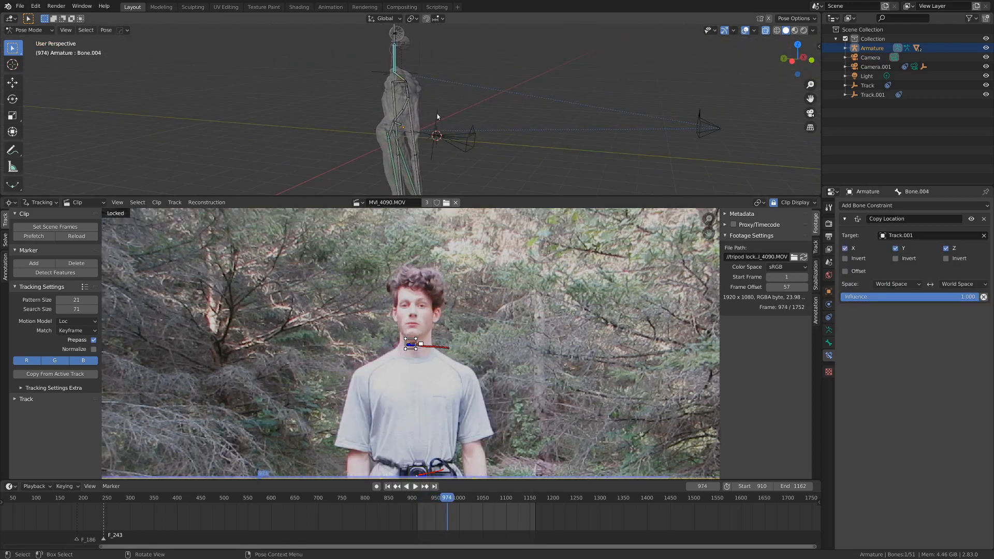
left_click(861, 207)
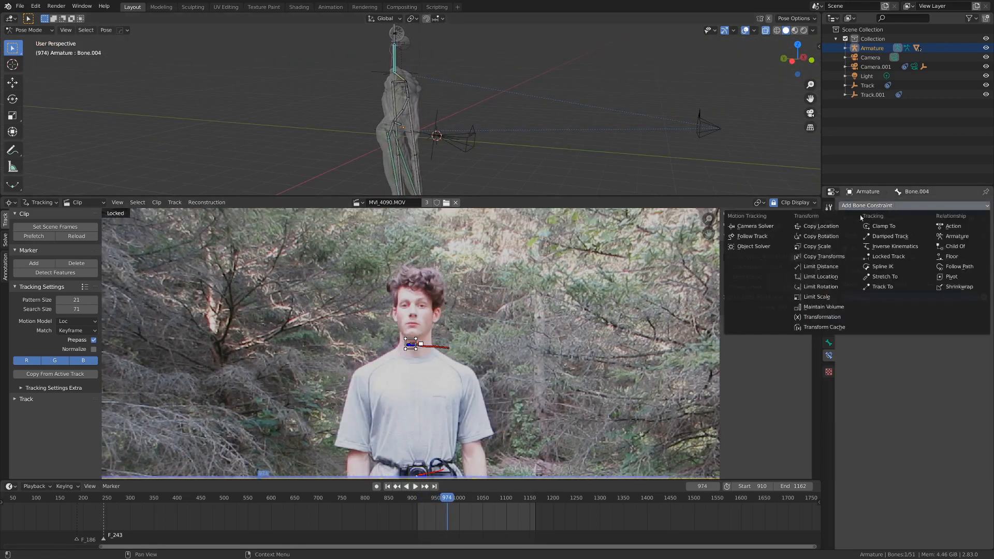
left_click(818, 236)
left_click(919, 329)
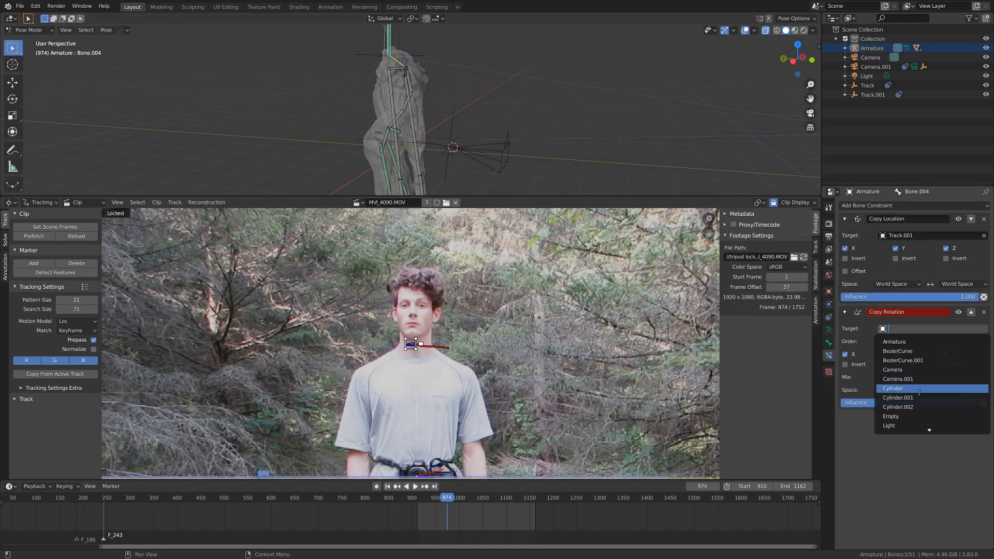
left_click(904, 417)
Step: Play the animation and examine the head bone's copied rotation from several angles, including in the maximized viewport
key("space")
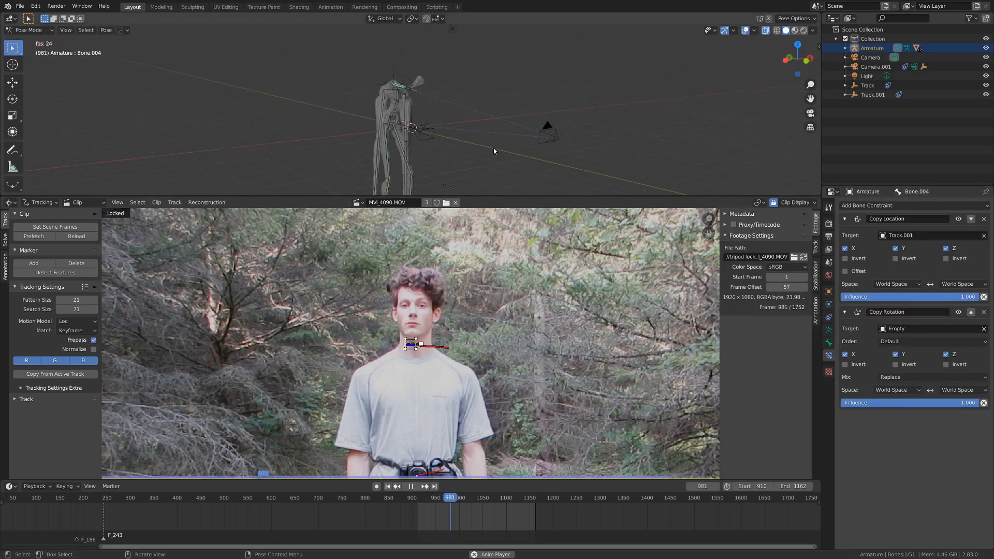
middle_click_drag(495, 148, 507, 170)
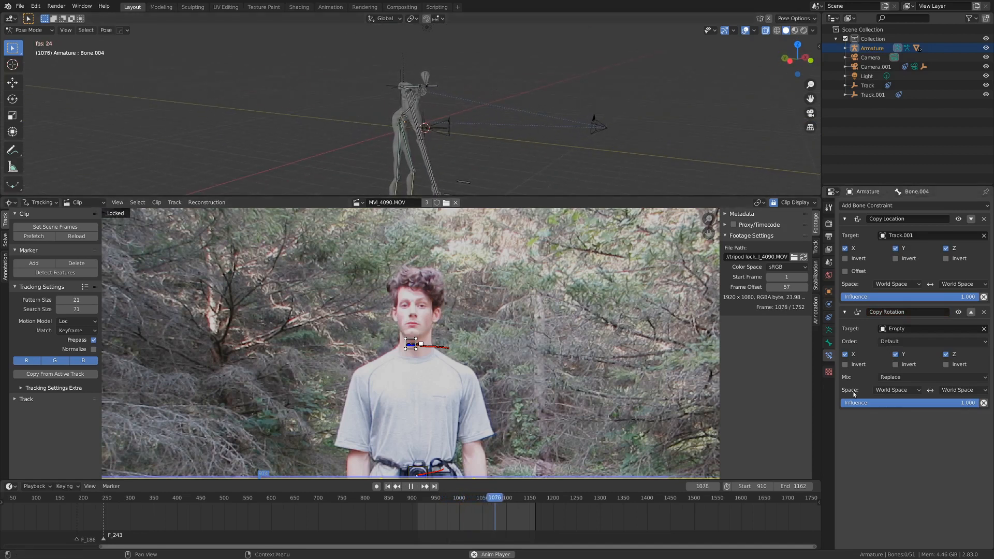
middle_click_drag(556, 102, 514, 107)
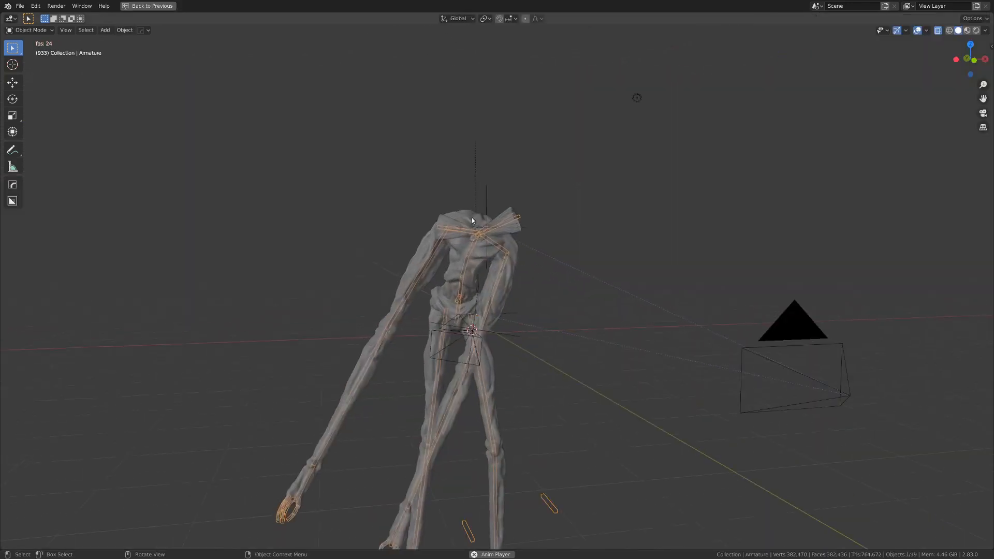
Step: Duplicate the waist camera's empty, move the copy up along its local Z axis, and view the rig in X-ray
mouse_move(581, 304)
middle_mouse_down()
mouse_move(624, 302)
mouse_move(587, 304)
middle_mouse_up()
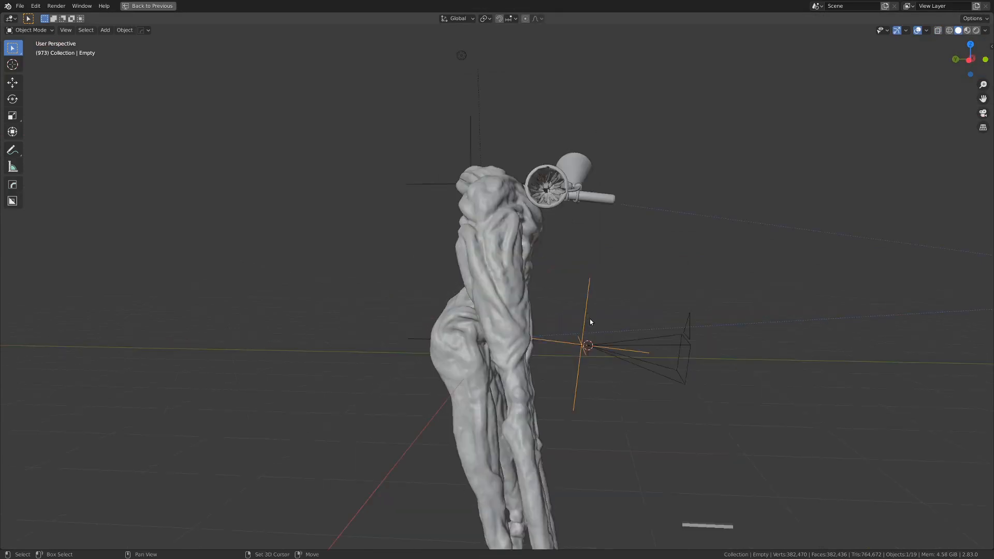
key("shift+d")
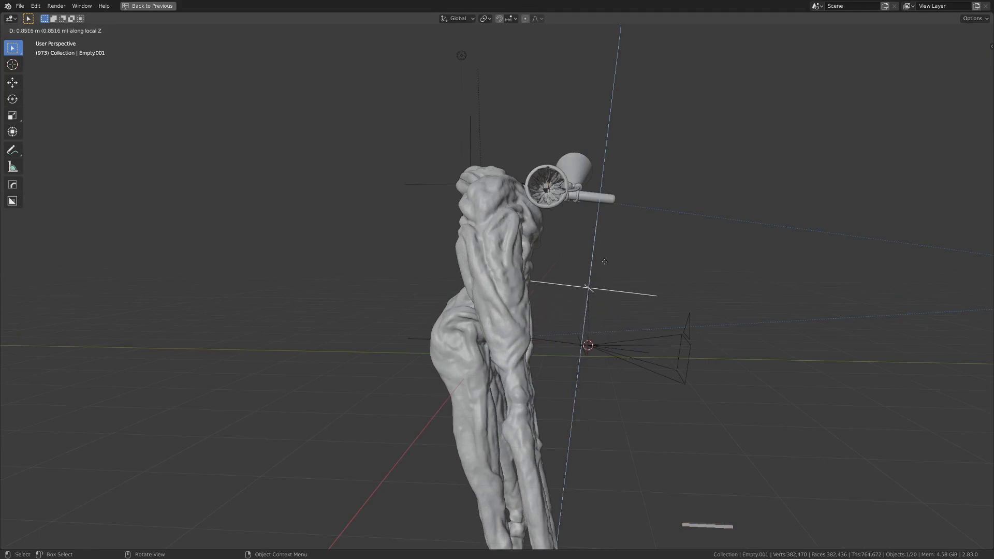
left_click(603, 245)
key("alt+z")
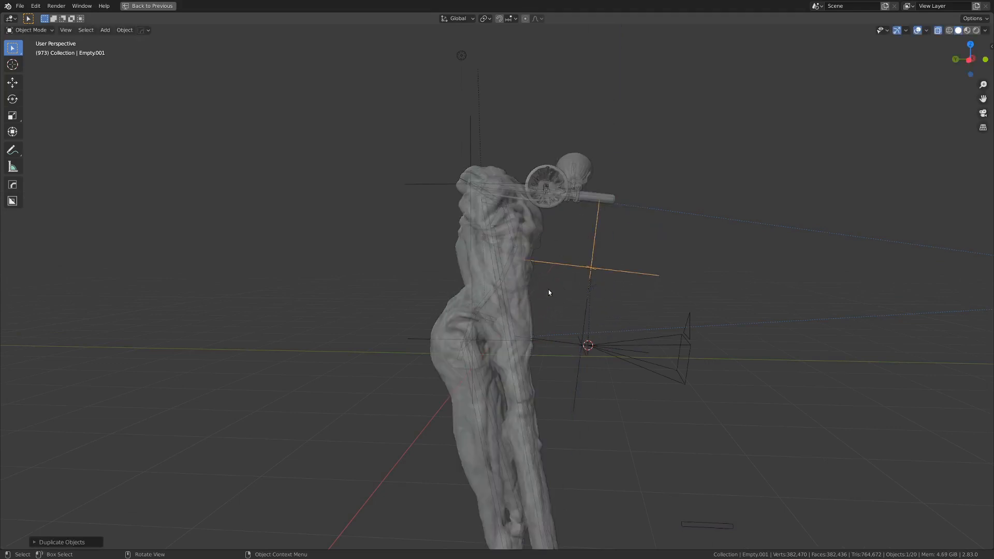
key("ctrl+space")
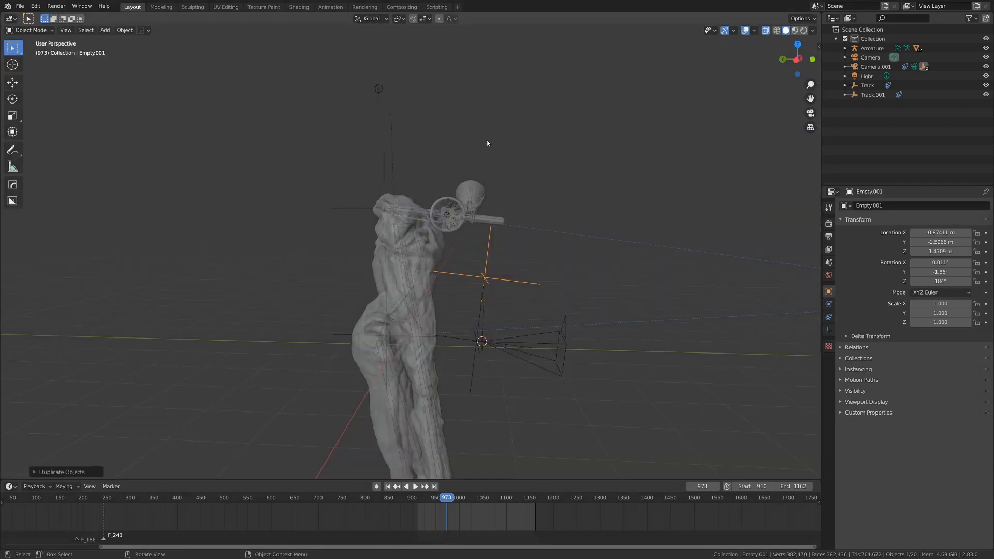
scroll(405, 161, "up", 4)
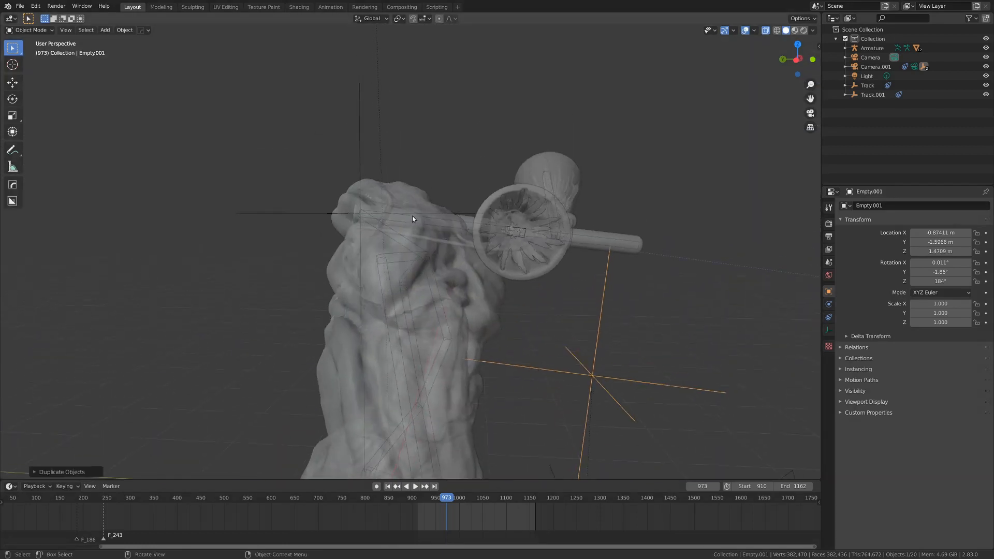
Step: Retarget the head bone's Copy Rotation constraint on Bone.004 from Empty to Empty.001 in Pose Mode
left_click(448, 224)
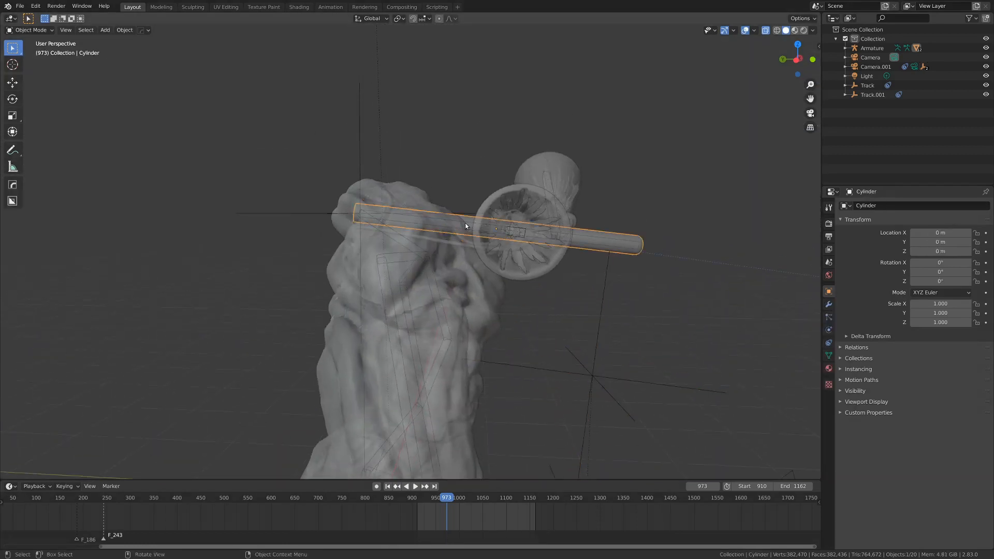
left_click(465, 223)
left_click(465, 223)
key("ctrl+Tab")
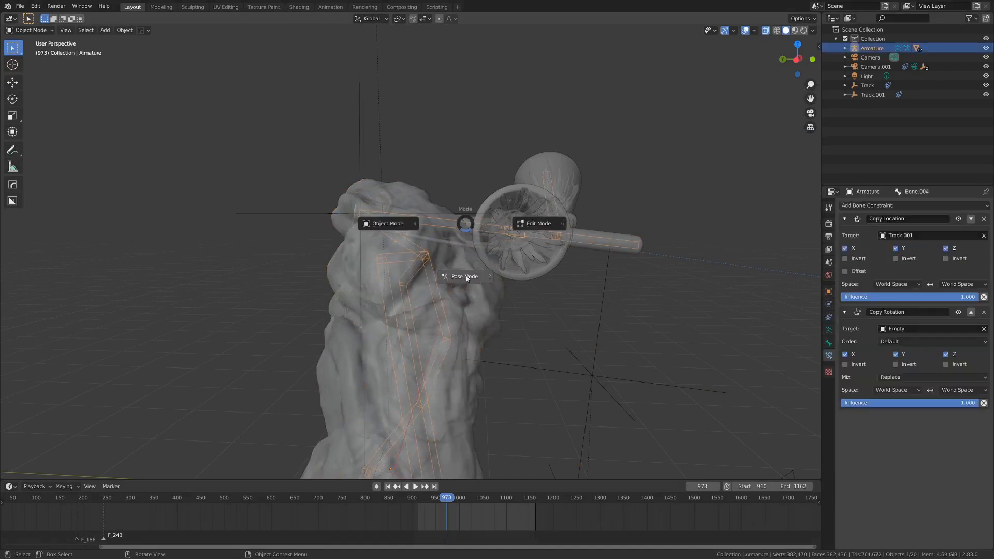
left_click(466, 277)
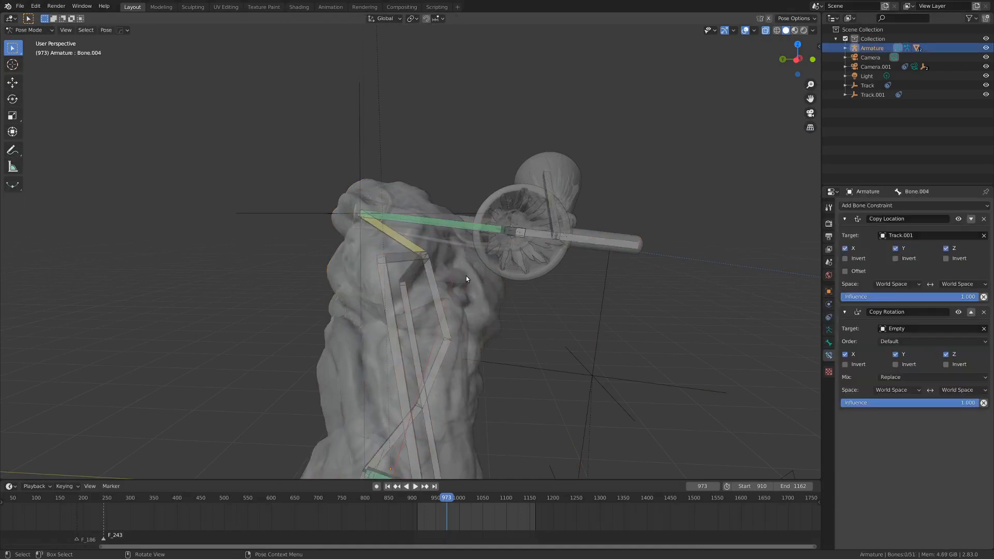
left_click(983, 330)
left_click(946, 329)
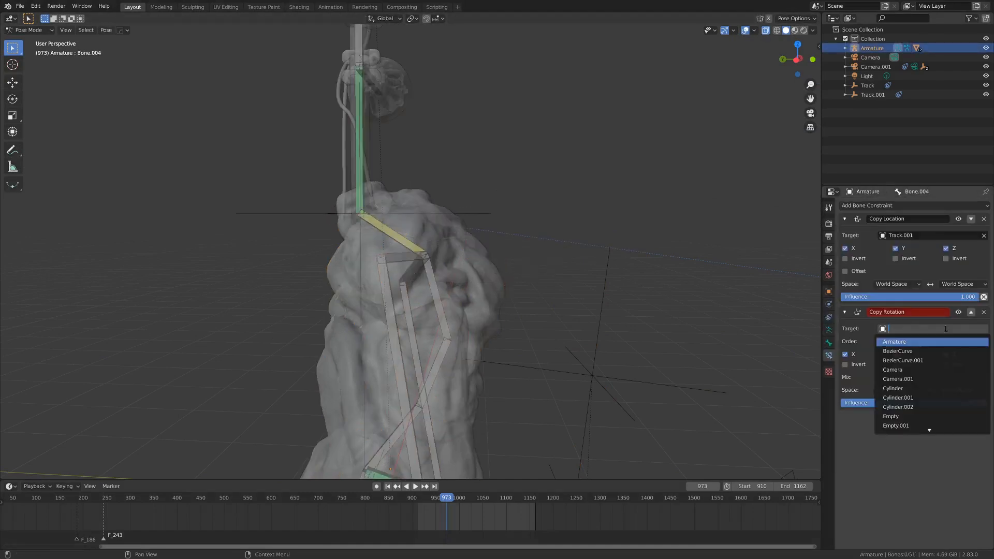
left_click(910, 425)
mouse_move(466, 311)
middle_mouse_down()
mouse_move(393, 355)
mouse_move(458, 300)
middle_mouse_up()
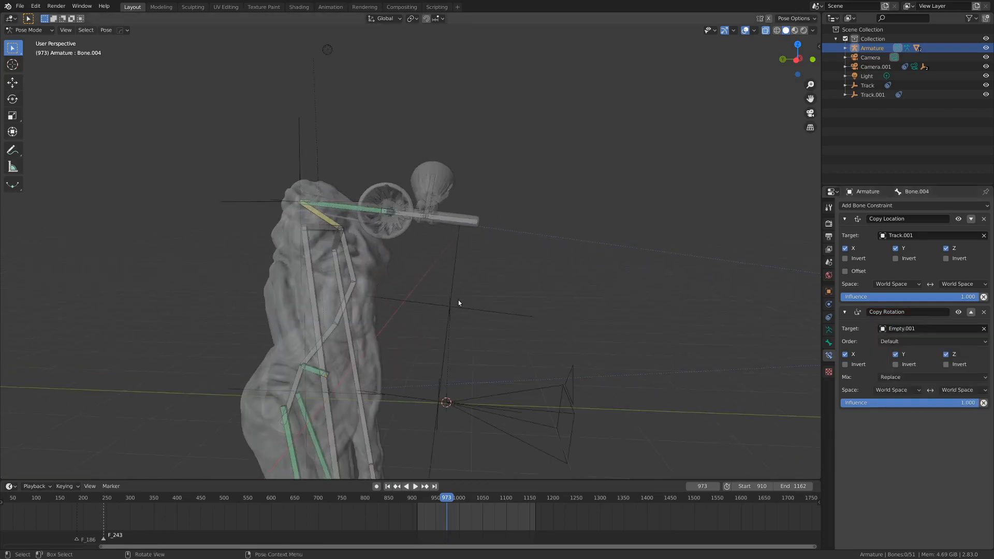
Step: Return to Object Mode and try rotating Empty.001 by -90° about the global X axis
left_click(469, 312)
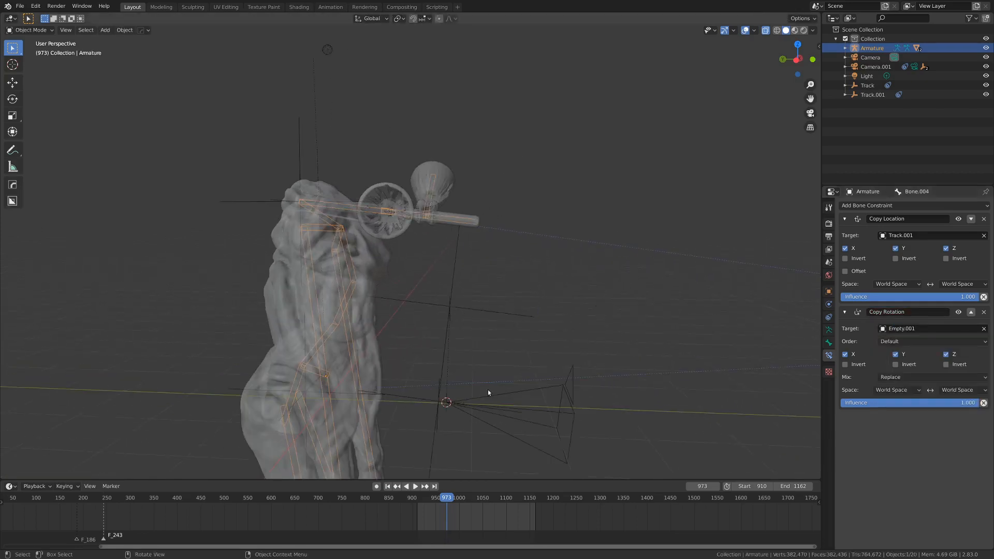
left_click(472, 311)
key("r")
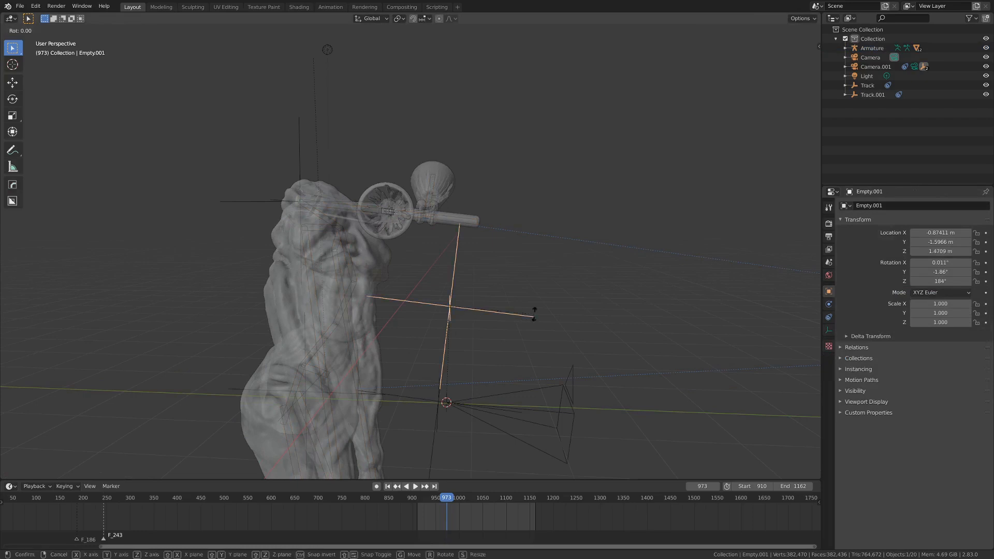
key("x")
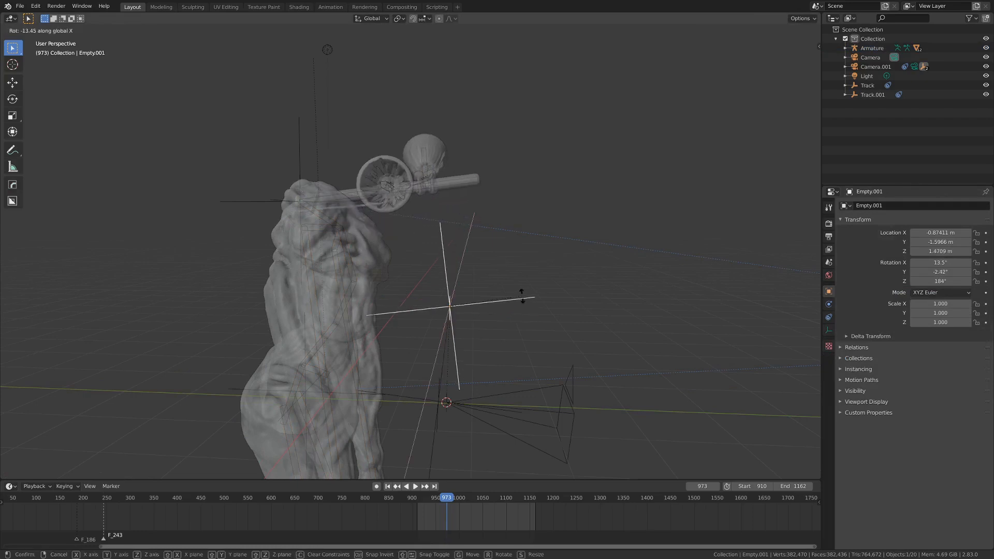
type("90")
key("minus")
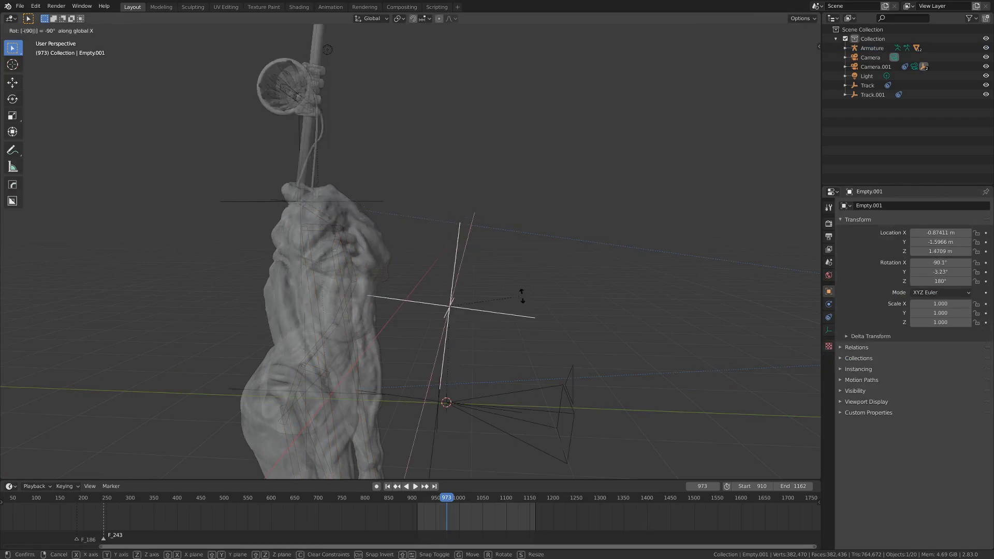
left_click(522, 296)
scroll(518, 296, "down", 1)
mouse_move(499, 293)
middle_mouse_down()
mouse_move(448, 282)
mouse_move(398, 249)
mouse_move(417, 264)
middle_mouse_up()
Step: Turn off X-ray, clear Empty.001's rotation, and rotate it 90° about its local X axis
key("z")
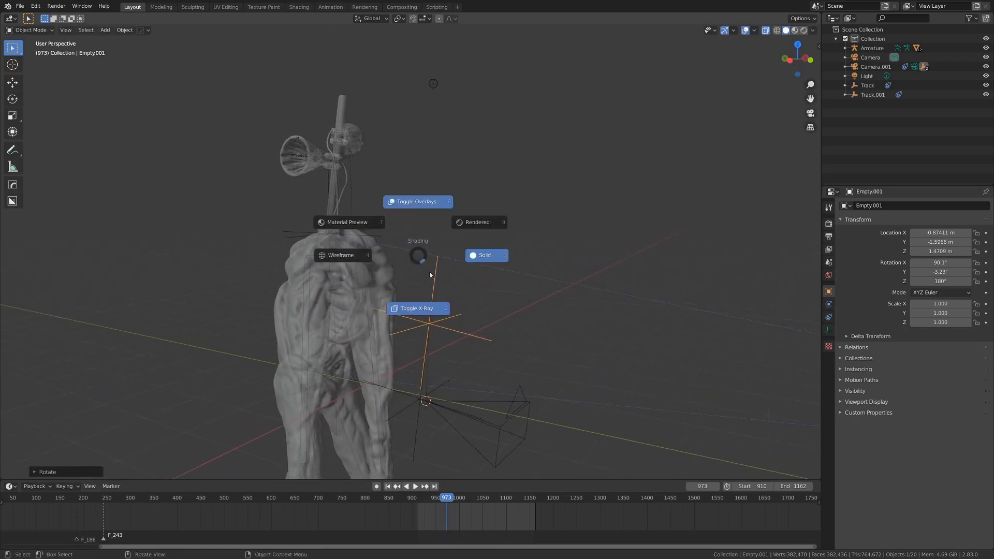
left_click(433, 336)
key("alt+r")
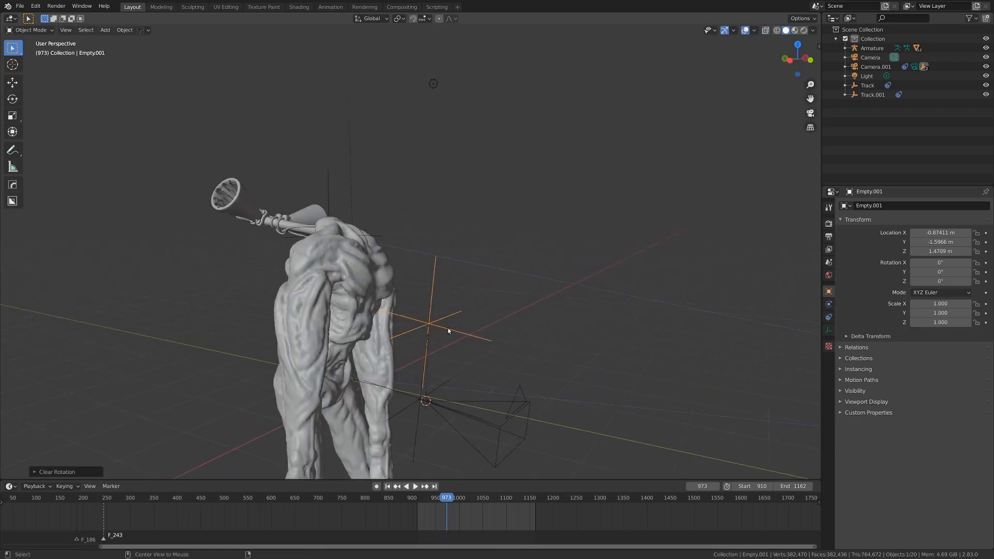
key("r")
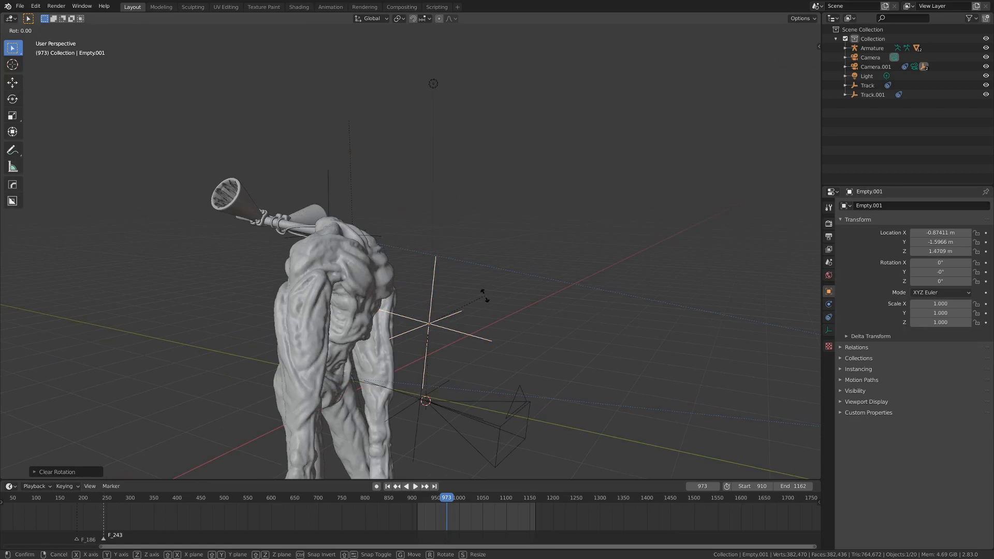
type("90")
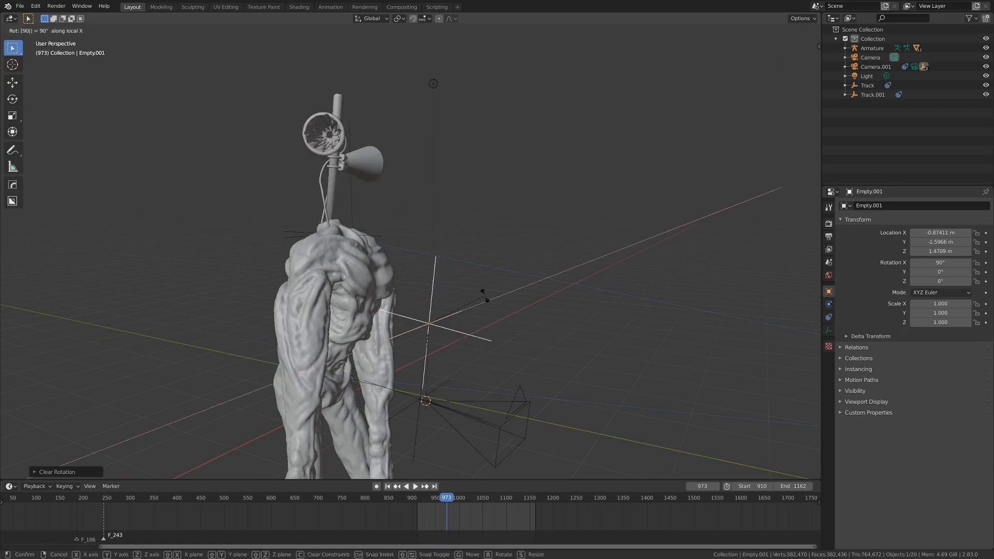
key("Return")
Step: Play the animation and examine the head's orientation from several angles and against the footage through the camera
key("space")
middle_click_drag(461, 300, 427, 295)
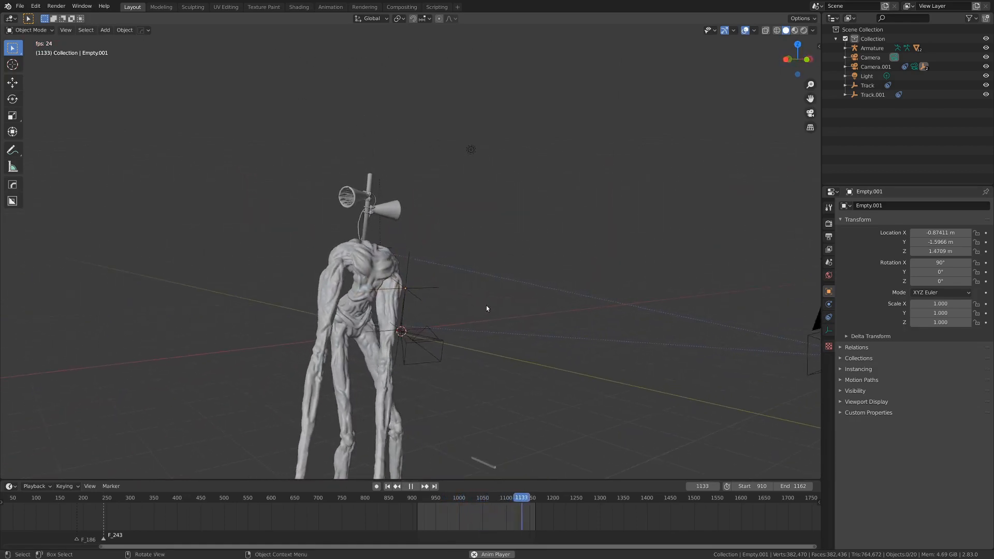
middle_click_drag(486, 305, 448, 302)
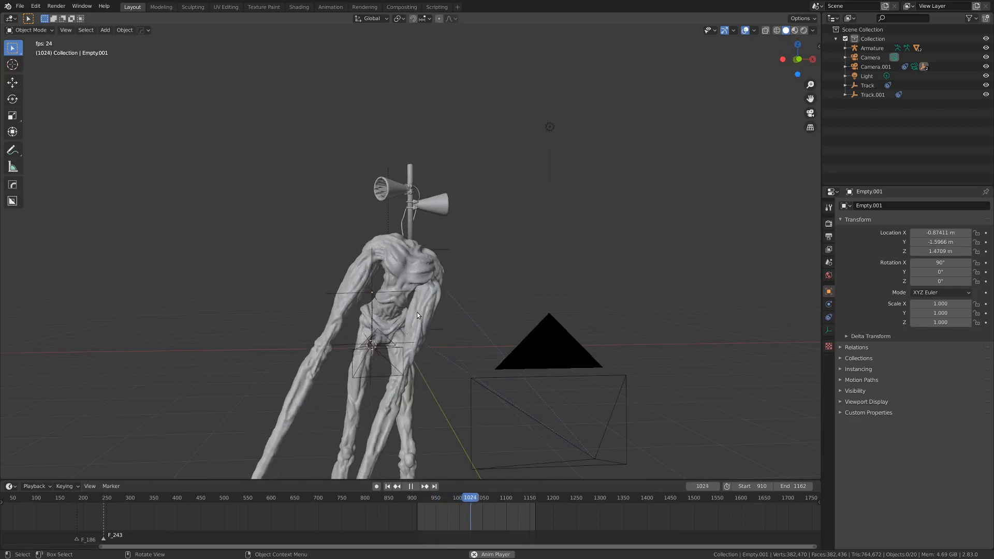
key("KP_0")
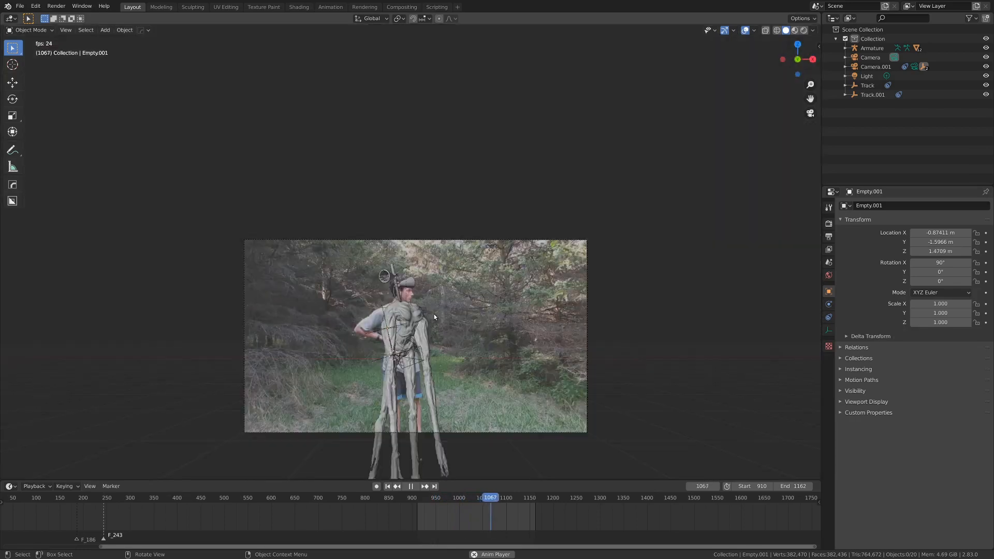
scroll(456, 311, "up", 4)
scroll(458, 310, "down", 1)
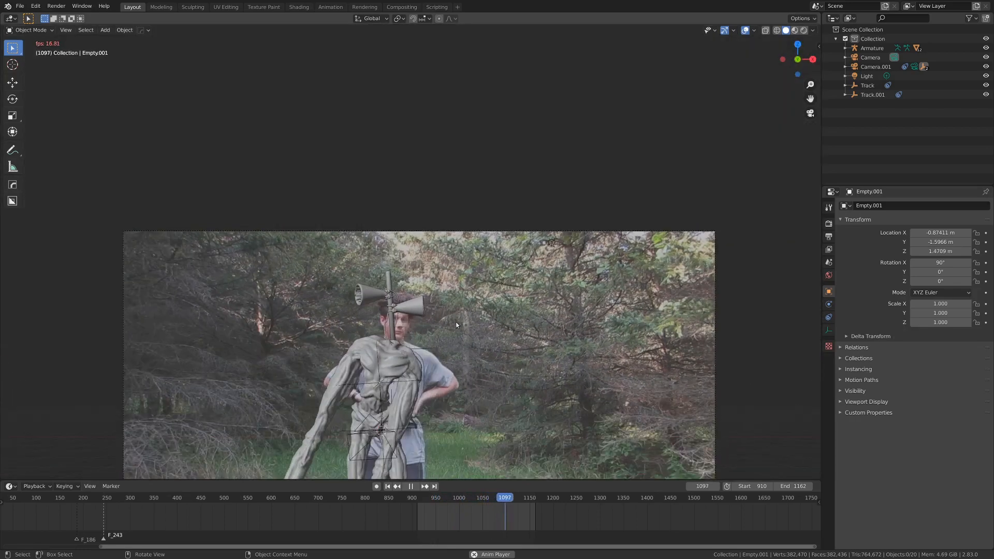
middle_click_drag(440, 333, 435, 282, "shift")
key("KP_0")
key("Escape")
Step: Select the armature and enable Offset on Bone.004's Copy Location constraint
left_click(392, 184)
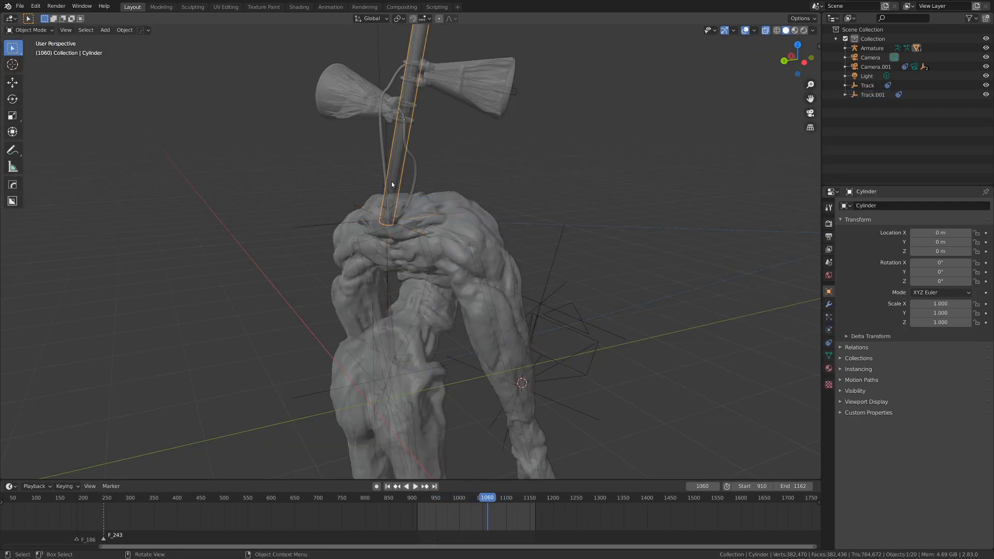
left_click(396, 180)
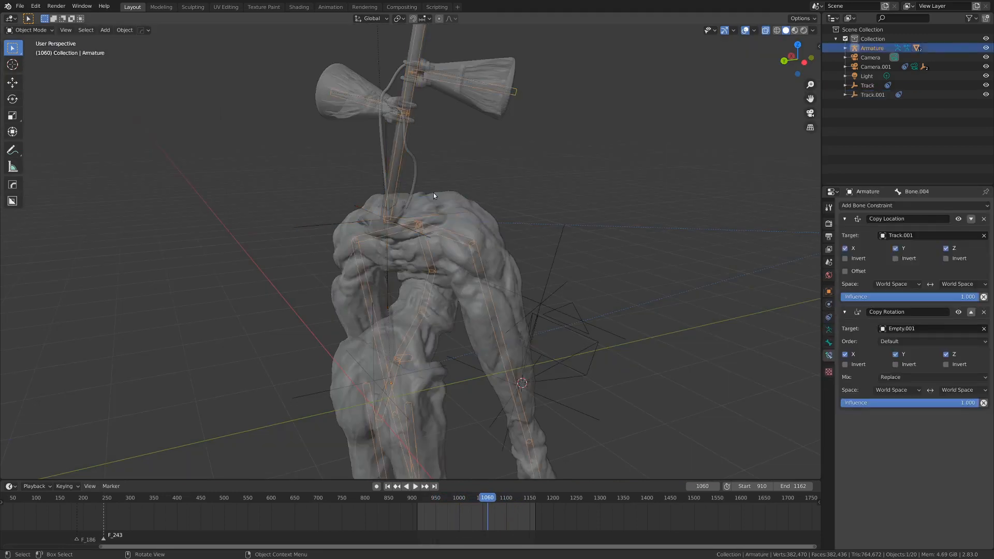
left_click(846, 271)
Step: In Pose Mode, move the head bone down from the front view to shorten the stretched neck and seat the head near the shoulders
middle_click_drag(517, 258, 365, 250)
key("ctrl+Tab")
left_click(372, 313)
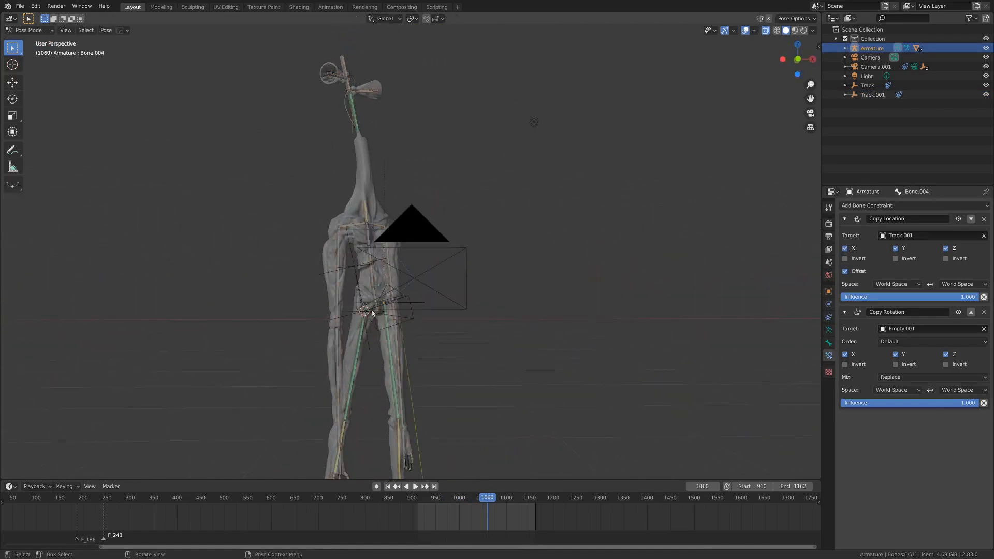
key("KP_1")
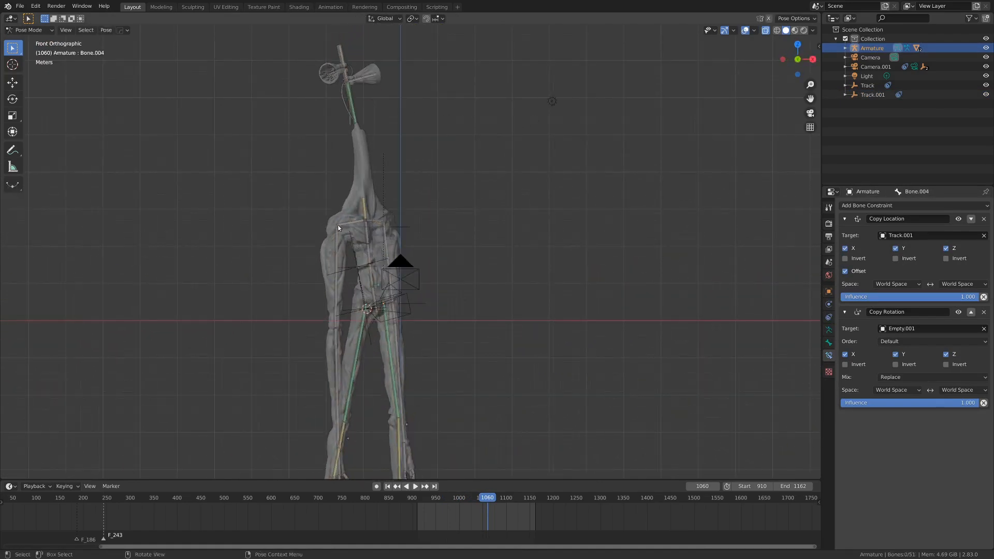
key("g")
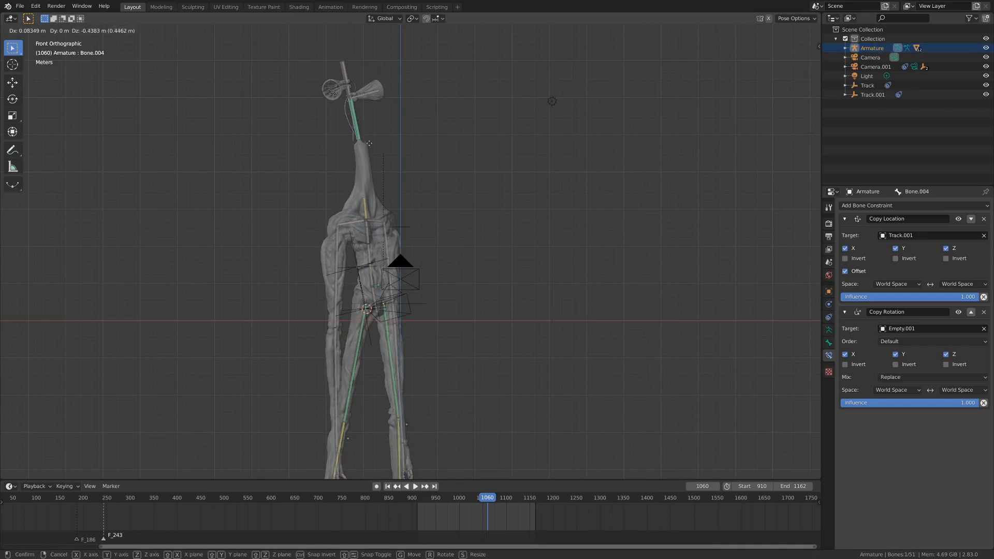
left_click(377, 199)
middle_click_drag(377, 200, 403, 201)
left_click(411, 206)
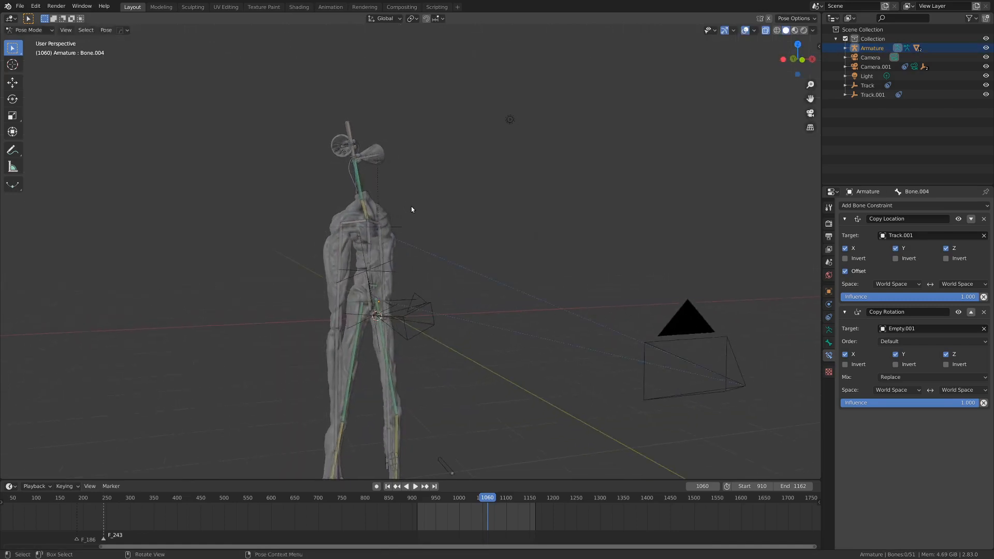
Step: Play the animation and examine the repositioned head and torso, returning to Object Mode with solid shading
scroll(418, 210, "down", 1)
key("space")
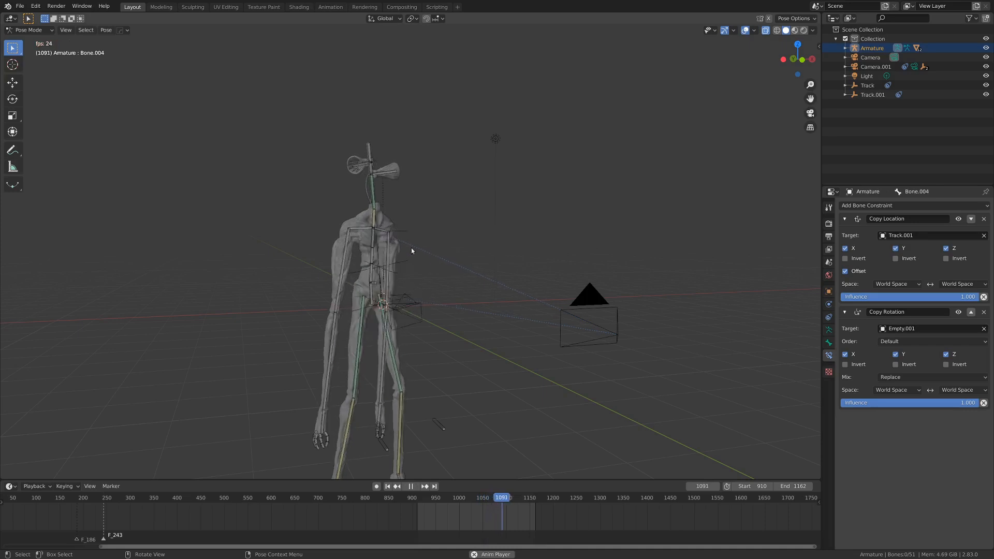
key("space")
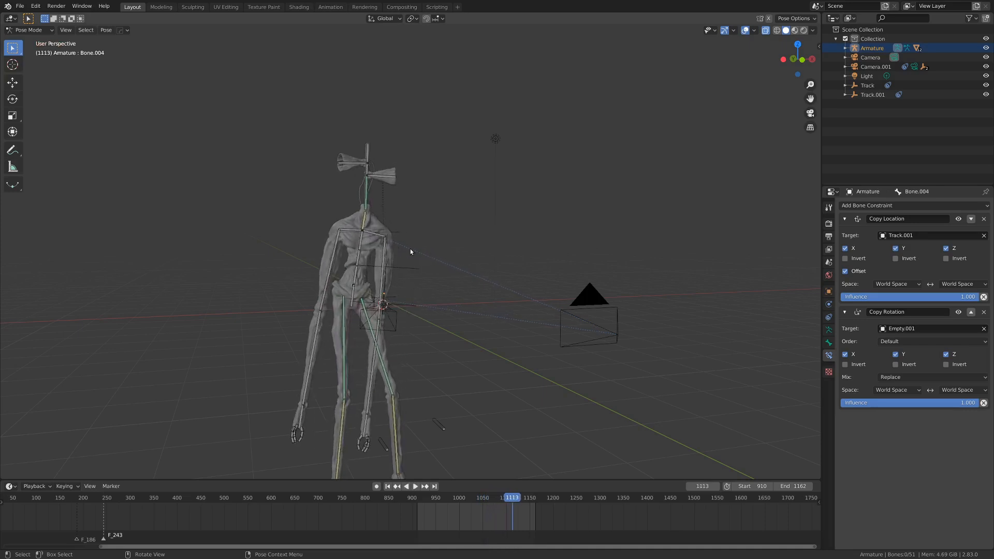
left_click(368, 250)
key("space")
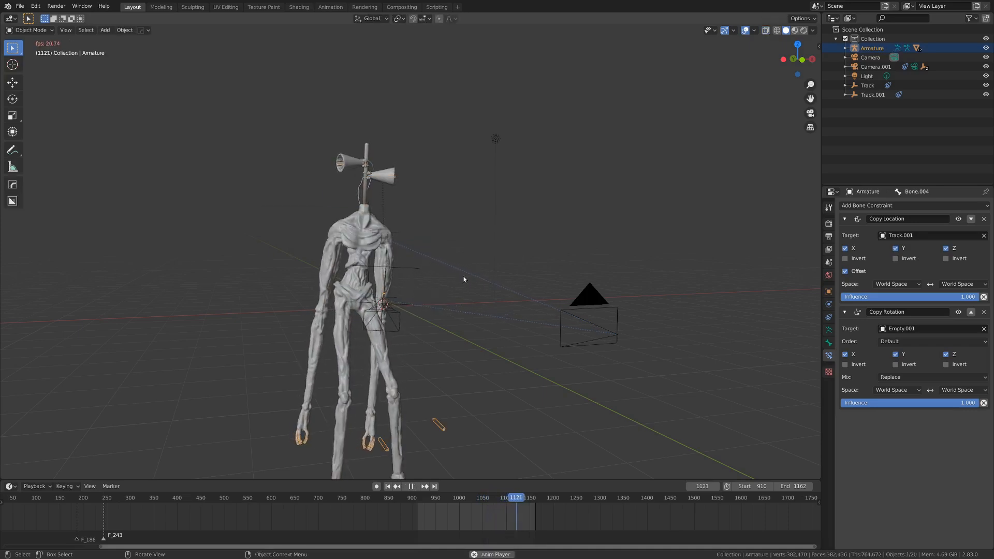
middle_click_drag(515, 279, 490, 274)
key("space")
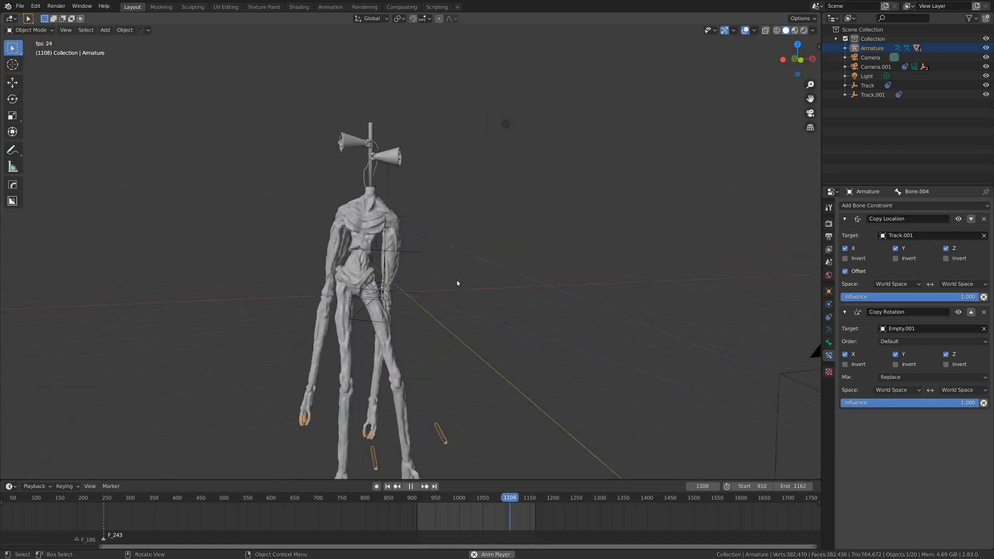
Step: Examine the playing creature without overlays, then compare its motion with the footage through the camera with overlays shown
key("KP_0")
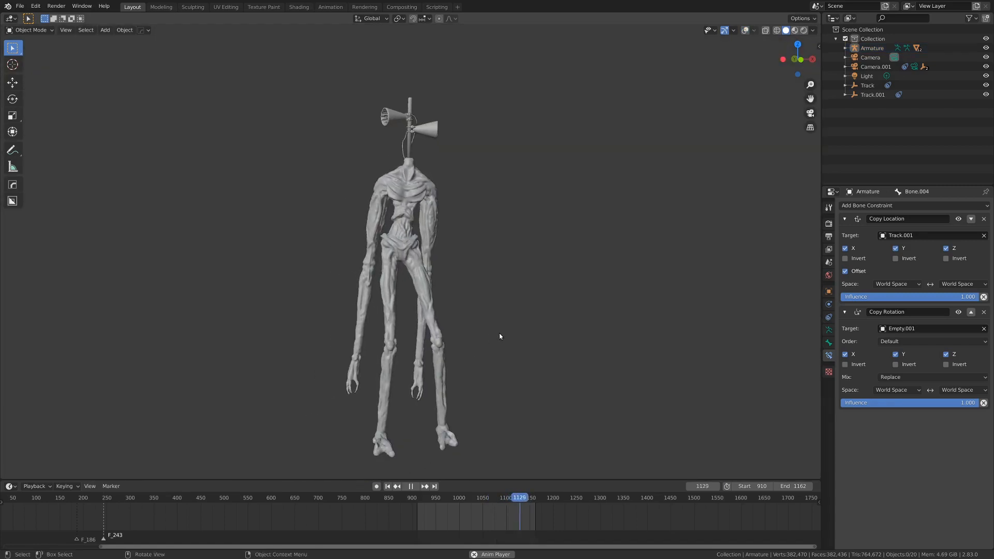
mouse_move(500, 334)
middle_mouse_down()
mouse_move(443, 343)
mouse_move(489, 342)
middle_mouse_up()
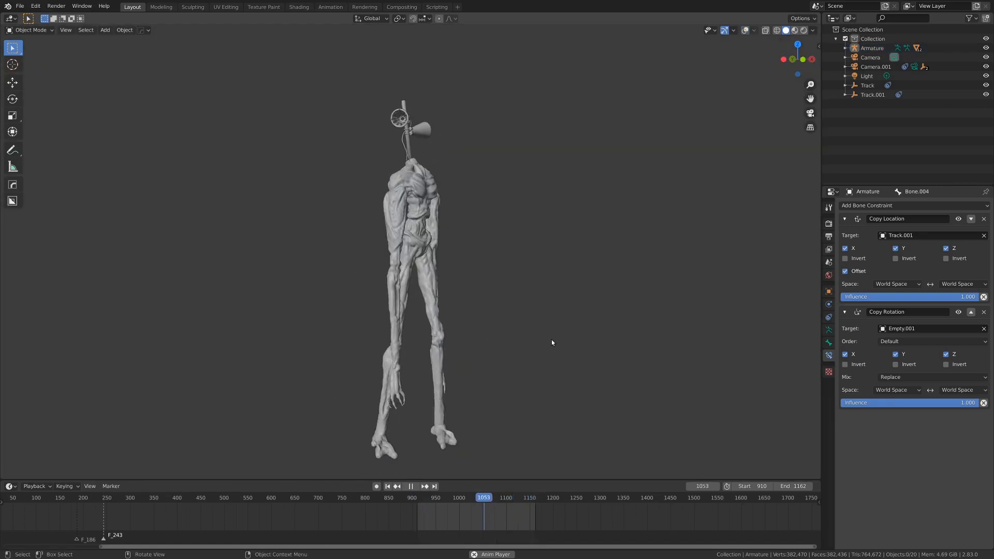
key("KP_0")
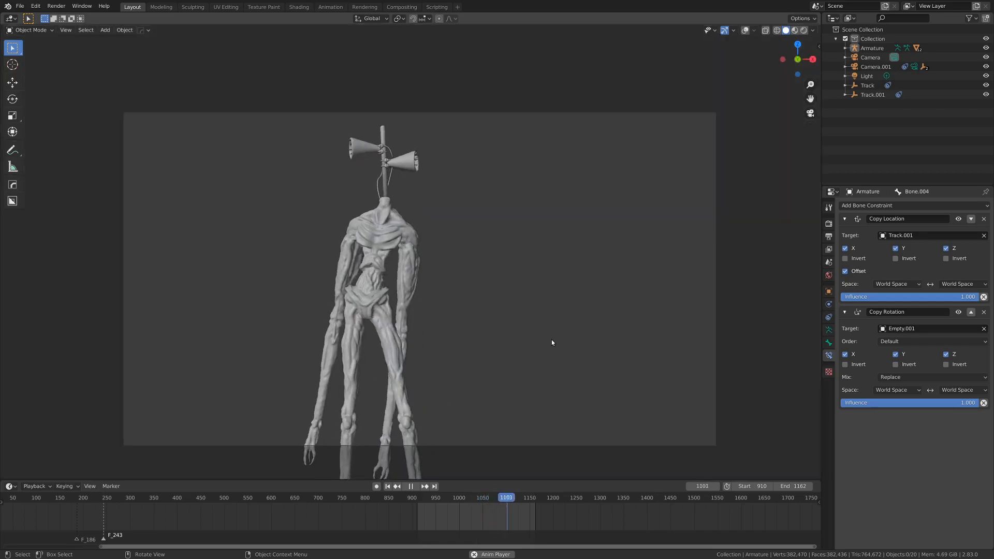
key("z")
left_click(526, 248)
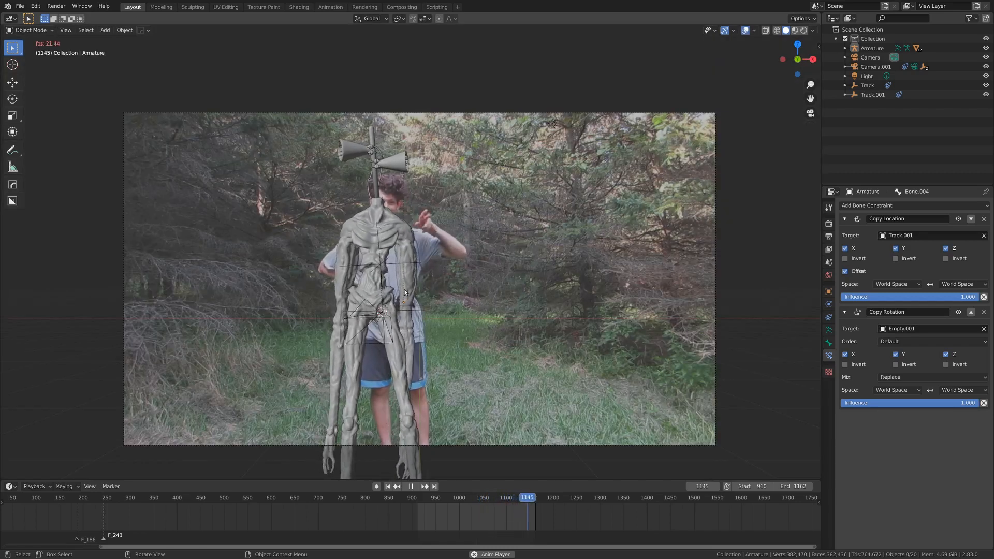